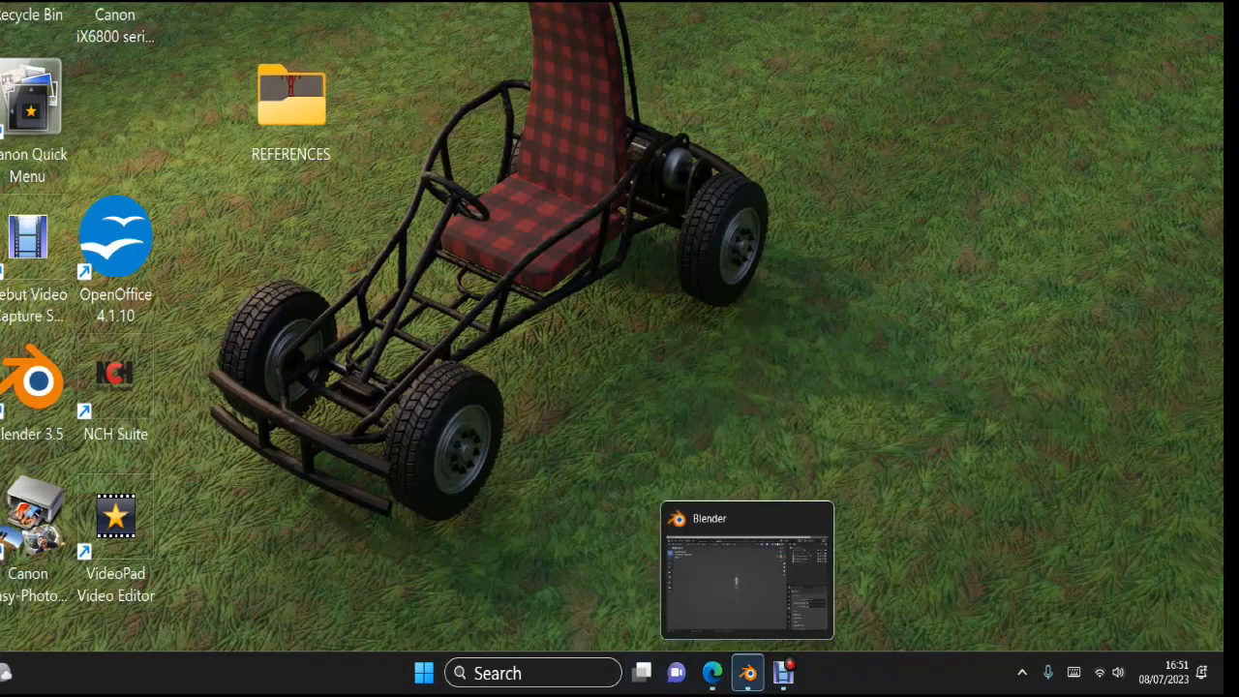
Step: Switch to the open Blender scene and bring the human reference figure into closer view
{"action": "left_click", "coordinate": [748, 672]}
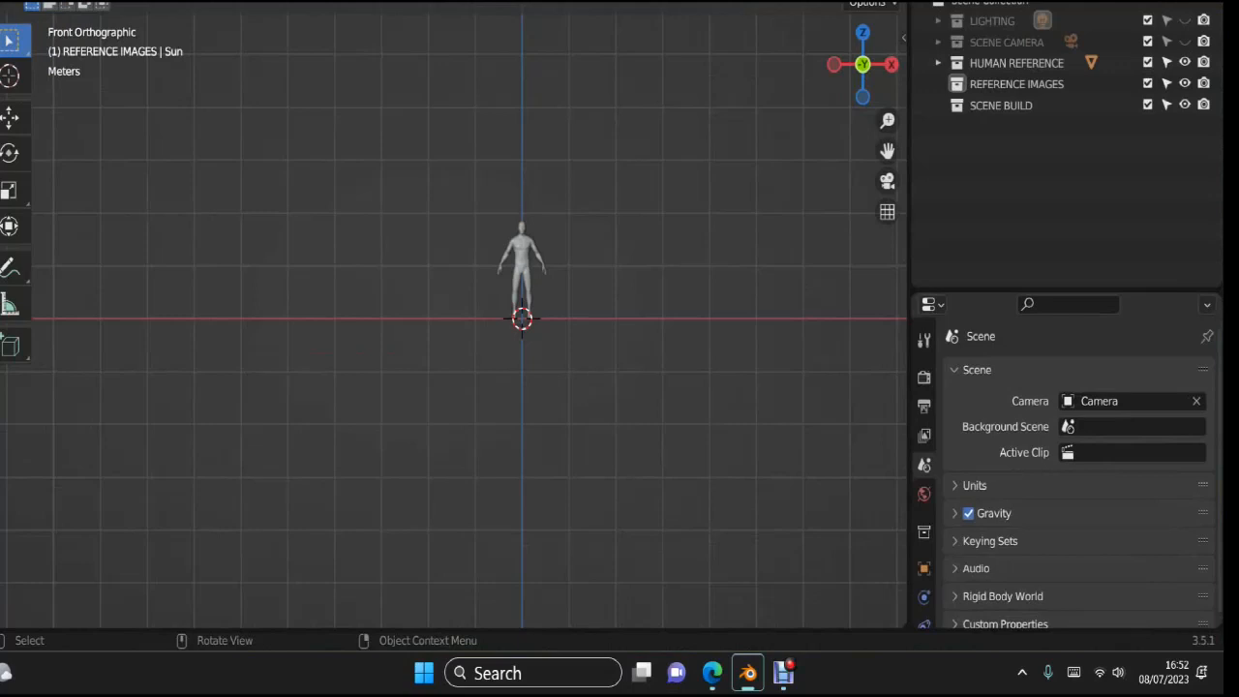
{"action": "scroll", "coordinate": [461, 312], "scroll_direction": "up", "scroll_amount": 4}
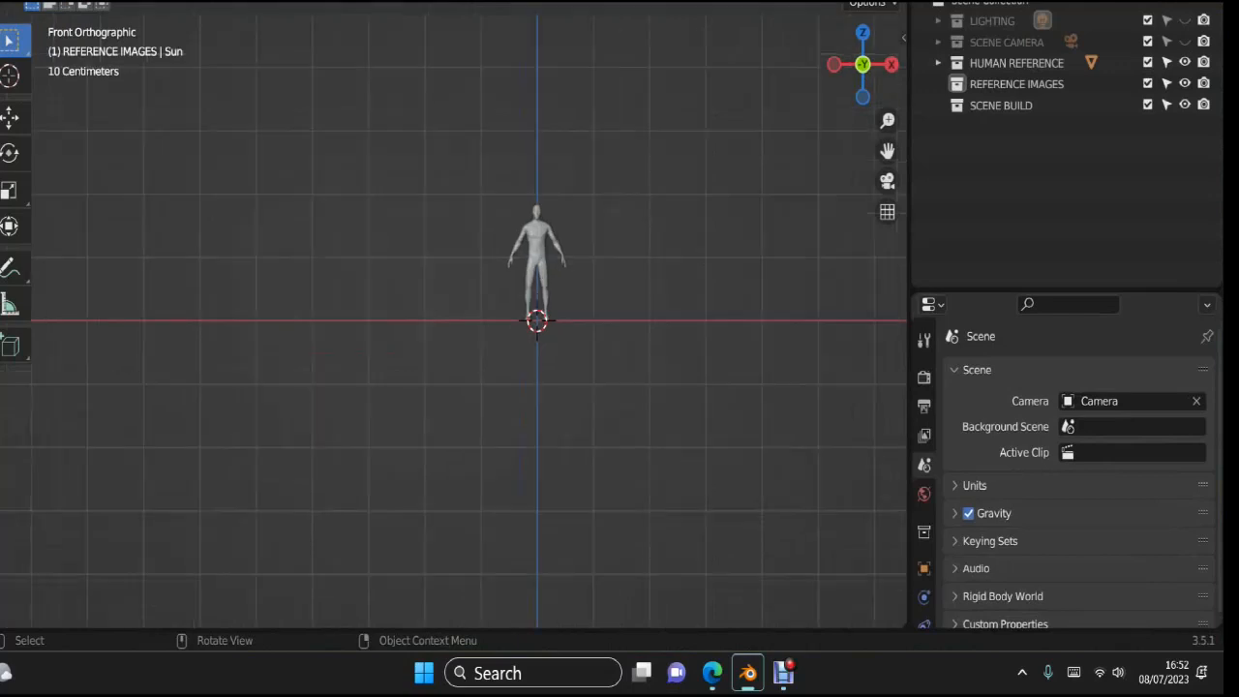
{"action": "middle_click_drag", "start_coordinate": [542, 319], "coordinate": [442, 334], "text": "shift"}
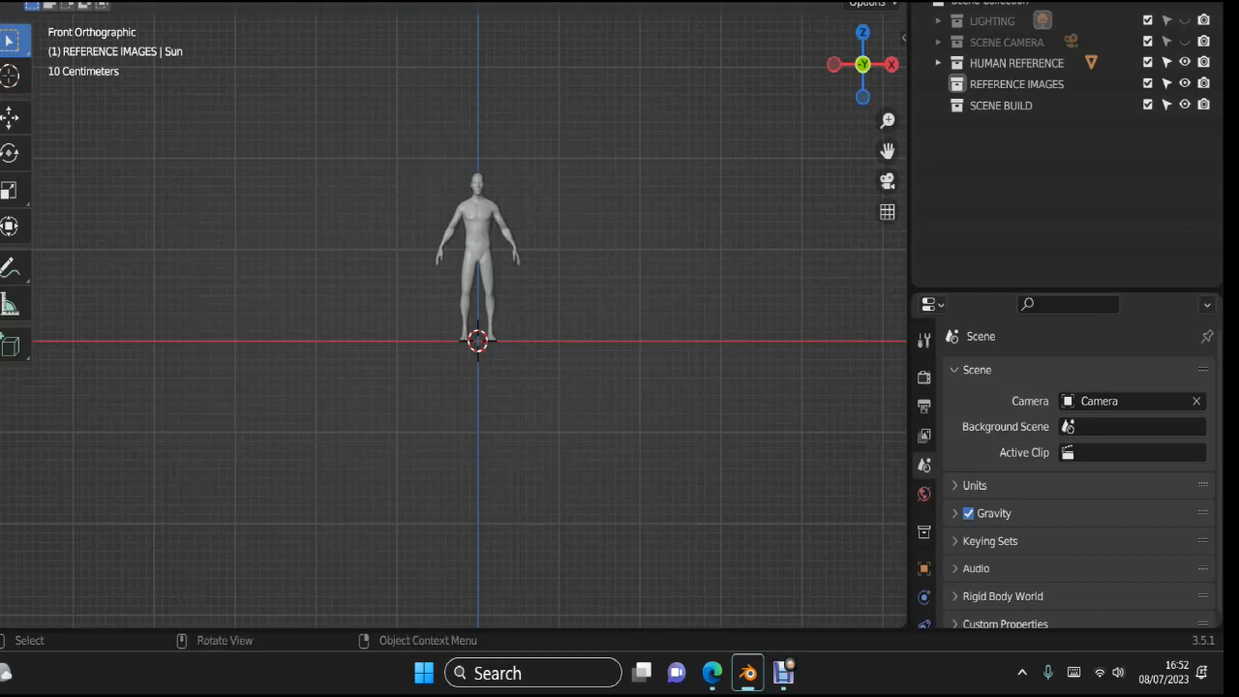
Step: Start adding a reference image and open the REFERENCE folder under BLENDER 3.5, DUNE BUGGY in the file browser
{"action": "key", "text": "shift+a"}
{"action": "mouse_move", "coordinate": [741, 213]}
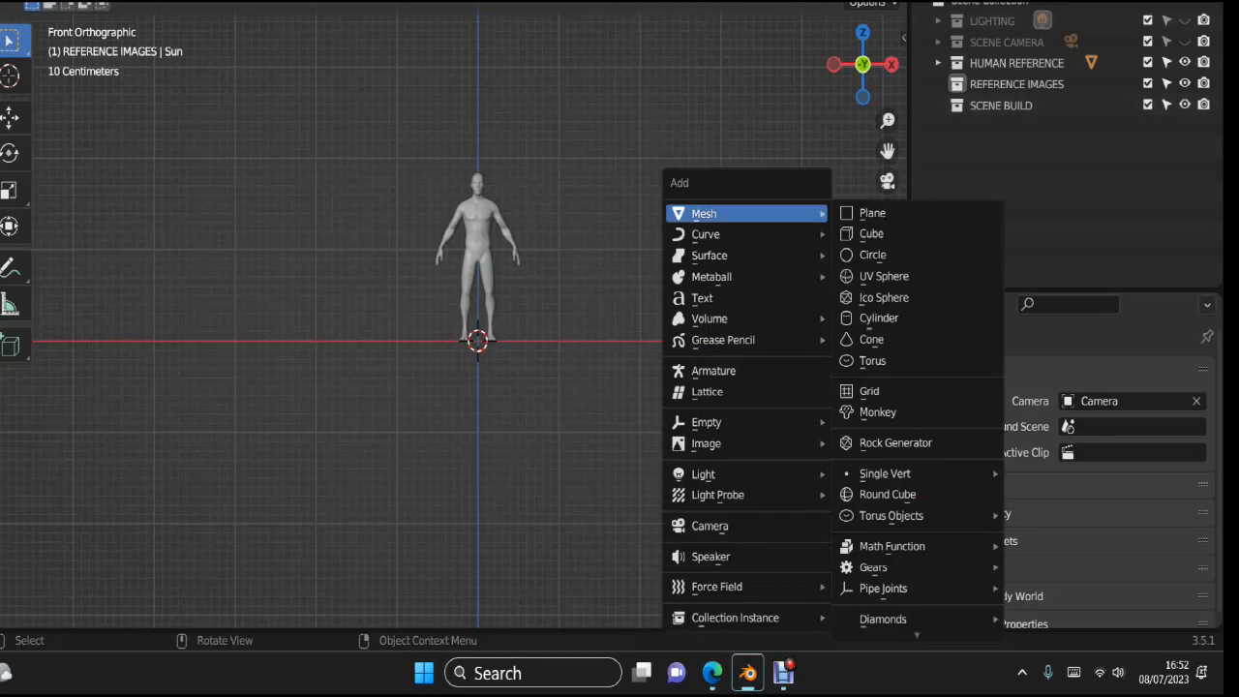
{"action": "mouse_move", "coordinate": [736, 443]}
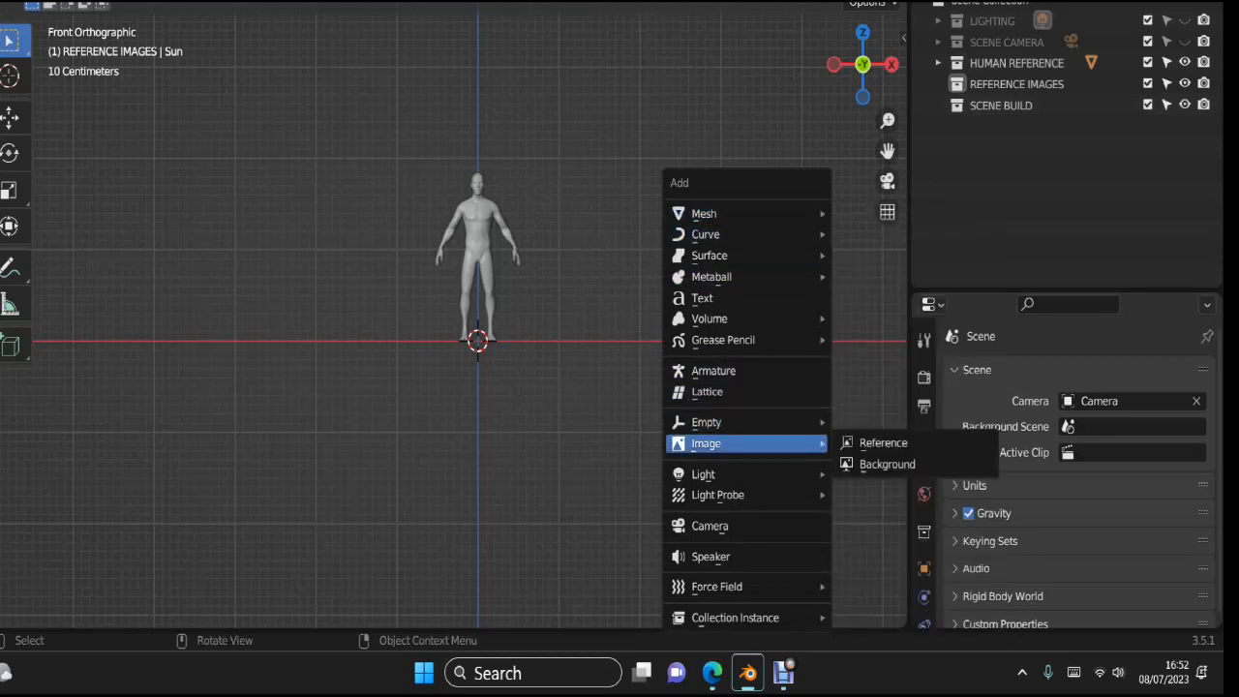
{"action": "left_click", "coordinate": [883, 442]}
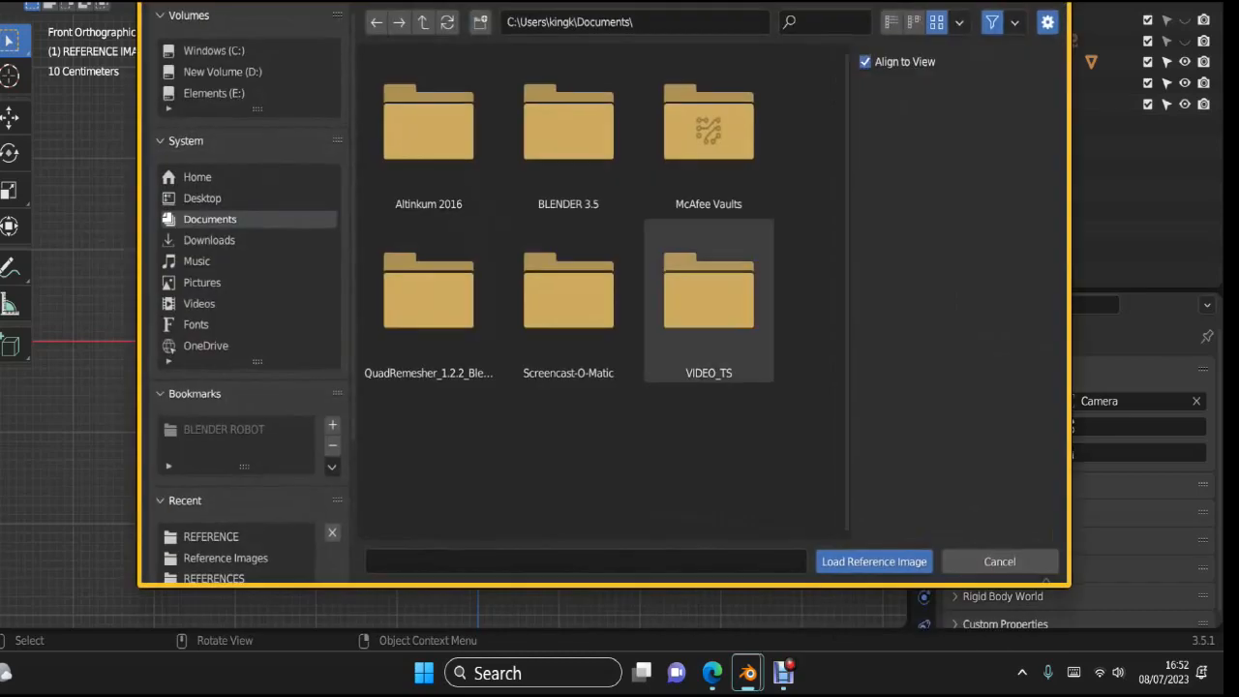
{"action": "double_click", "coordinate": [568, 126]}
{"action": "double_click", "coordinate": [568, 126]}
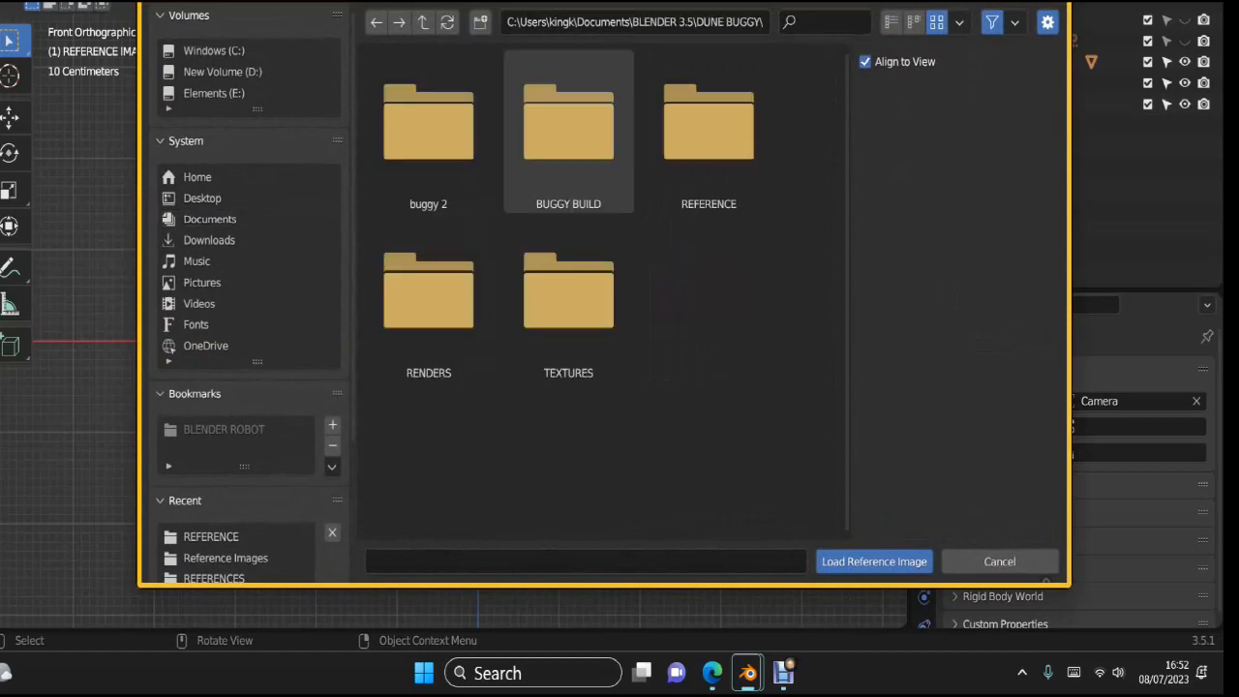
{"action": "double_click", "coordinate": [709, 126]}
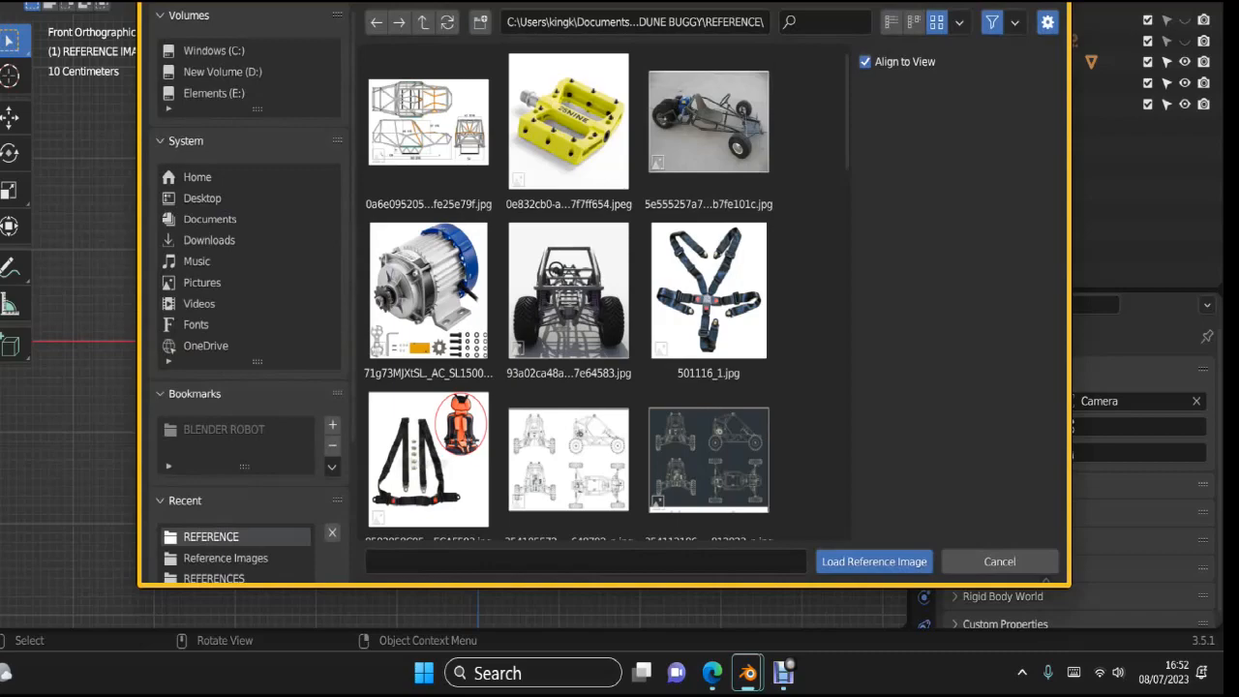
Step: Load the spider cart blueprint OIP.jpg as the reference image, aligned to the front view
{"action": "scroll", "coordinate": [581, 290], "scroll_direction": "down", "scroll_amount": 8}
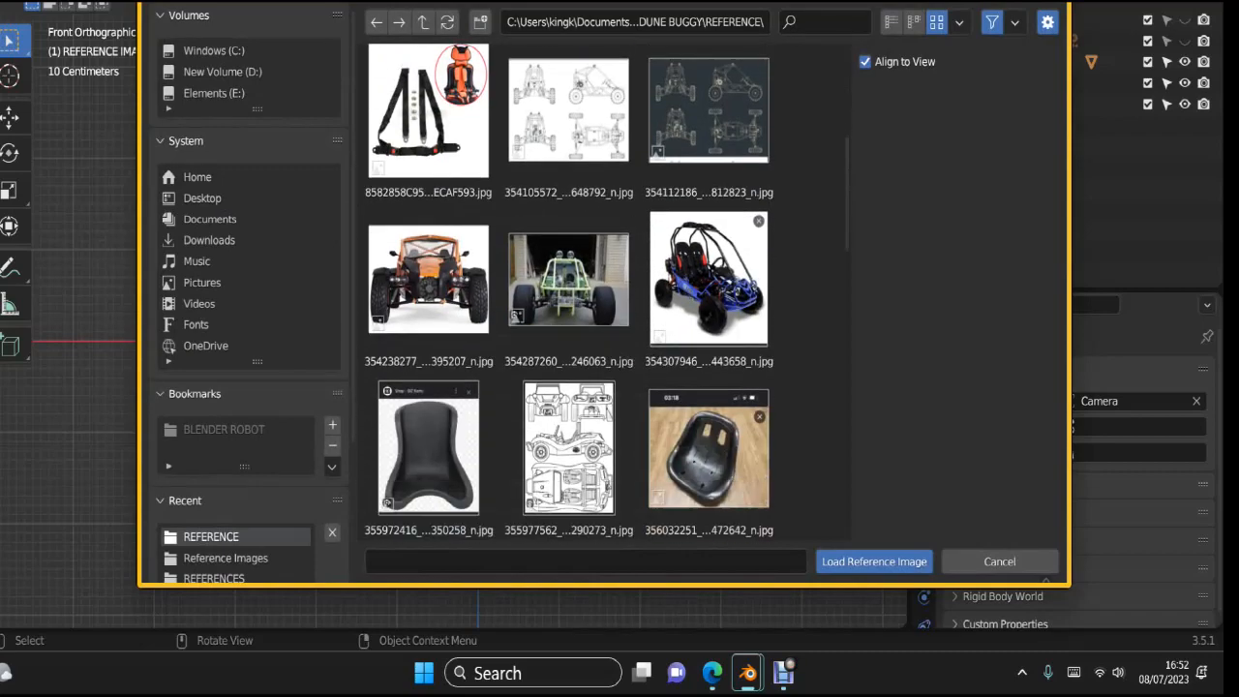
{"action": "scroll", "coordinate": [569, 292], "scroll_direction": "down", "scroll_amount": 4}
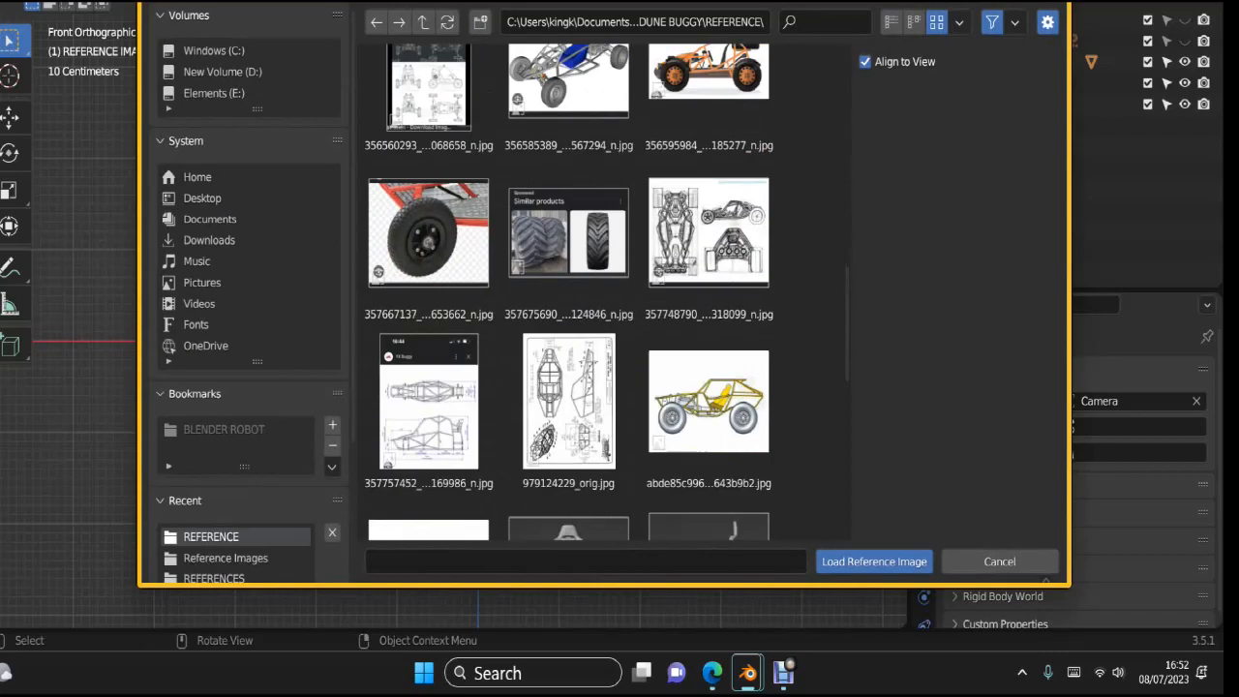
{"action": "scroll", "coordinate": [569, 292], "scroll_direction": "down", "scroll_amount": 5}
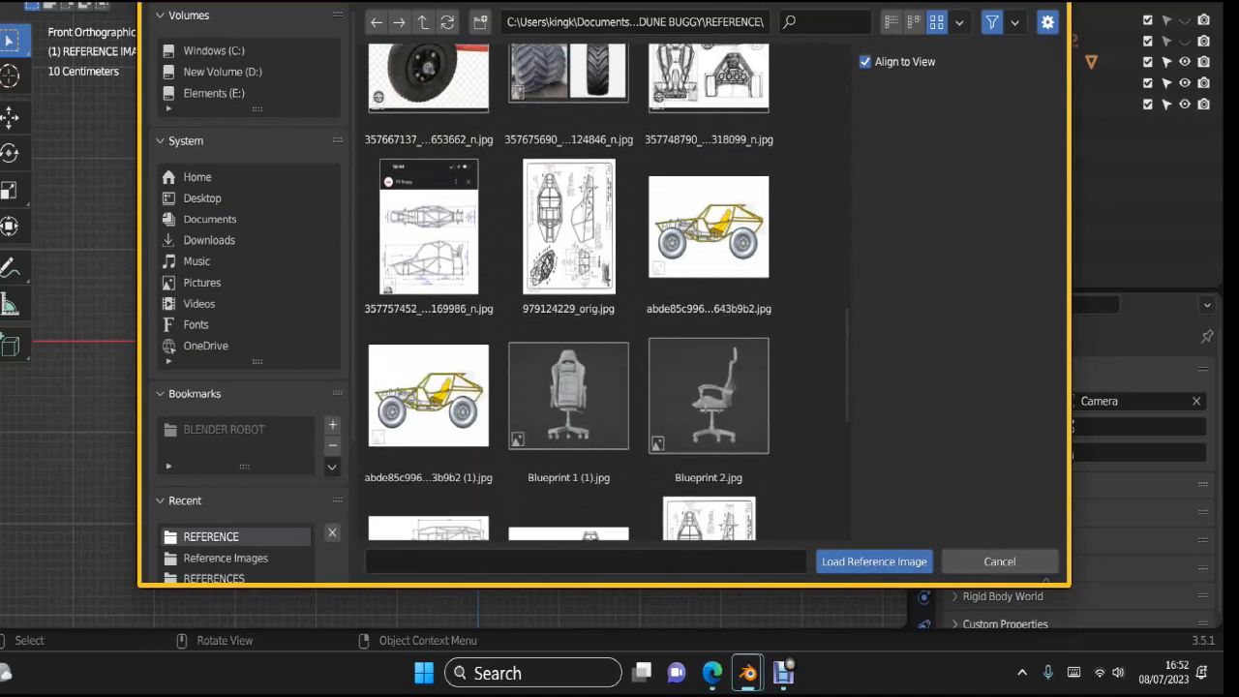
{"action": "scroll", "coordinate": [600, 290], "scroll_direction": "down", "scroll_amount": 2}
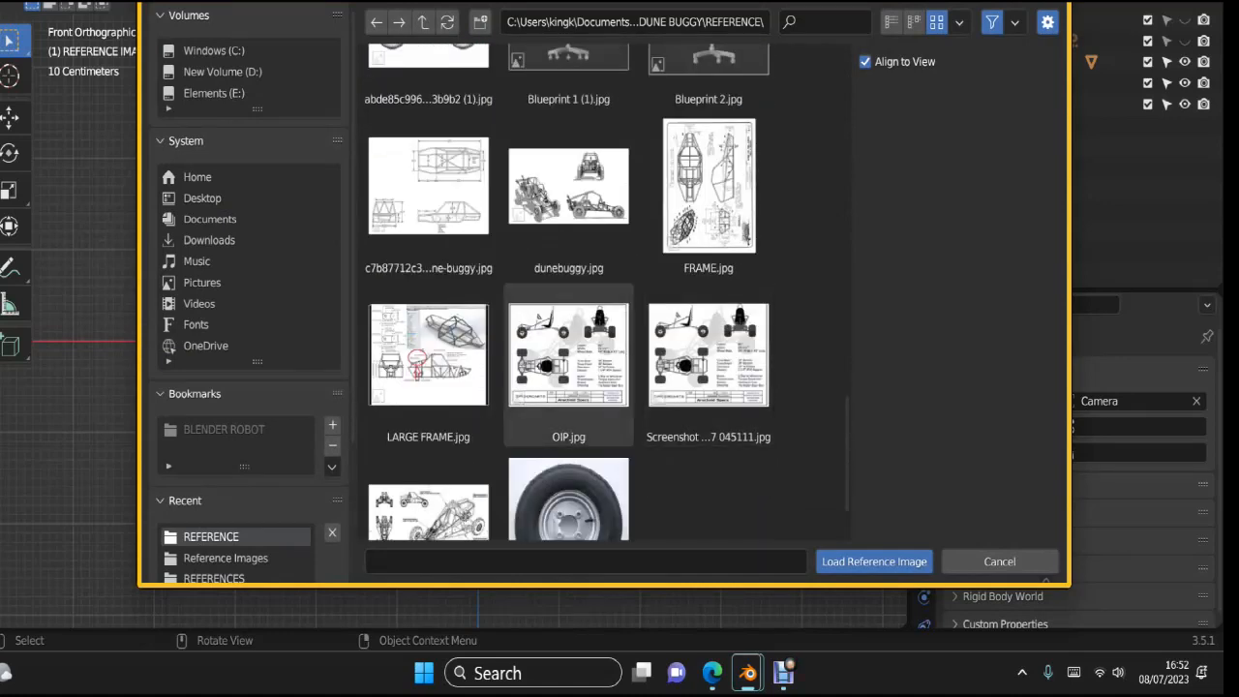
{"action": "double_click", "coordinate": [568, 366]}
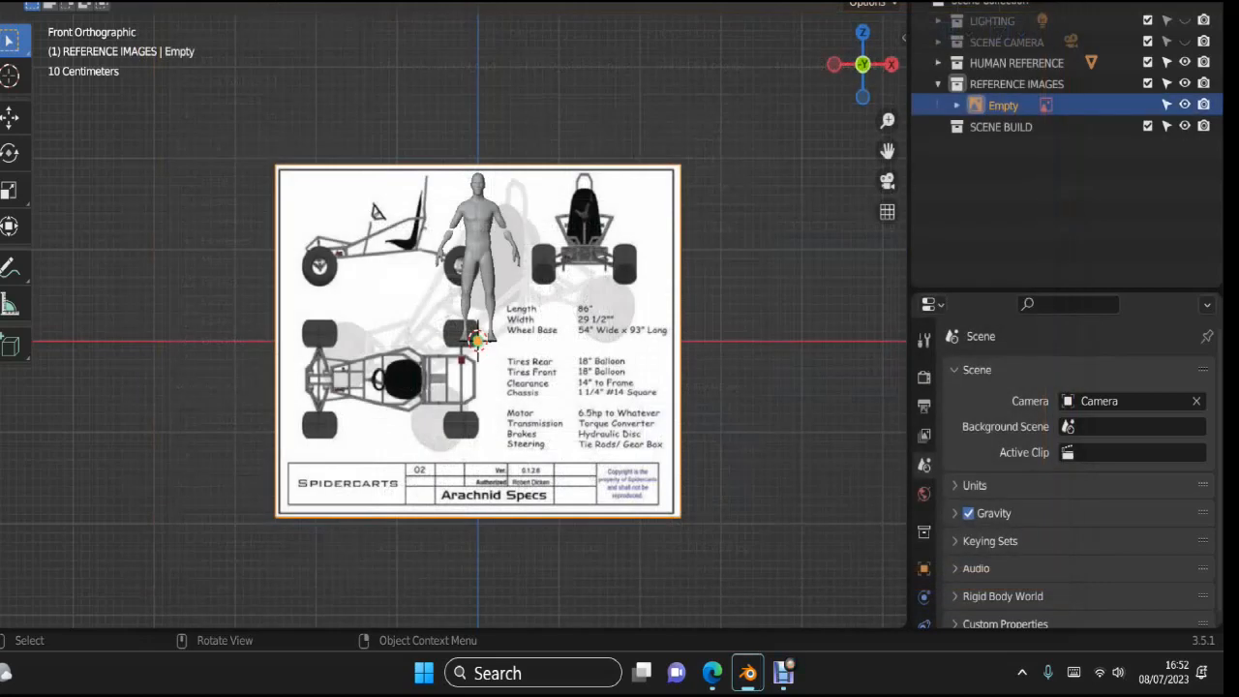
Step: Rename the blueprint object in the REFERENCE IMAGES collection as fronty
{"action": "double_click", "coordinate": [1004, 104]}
{"action": "type", "text": "fronty"}
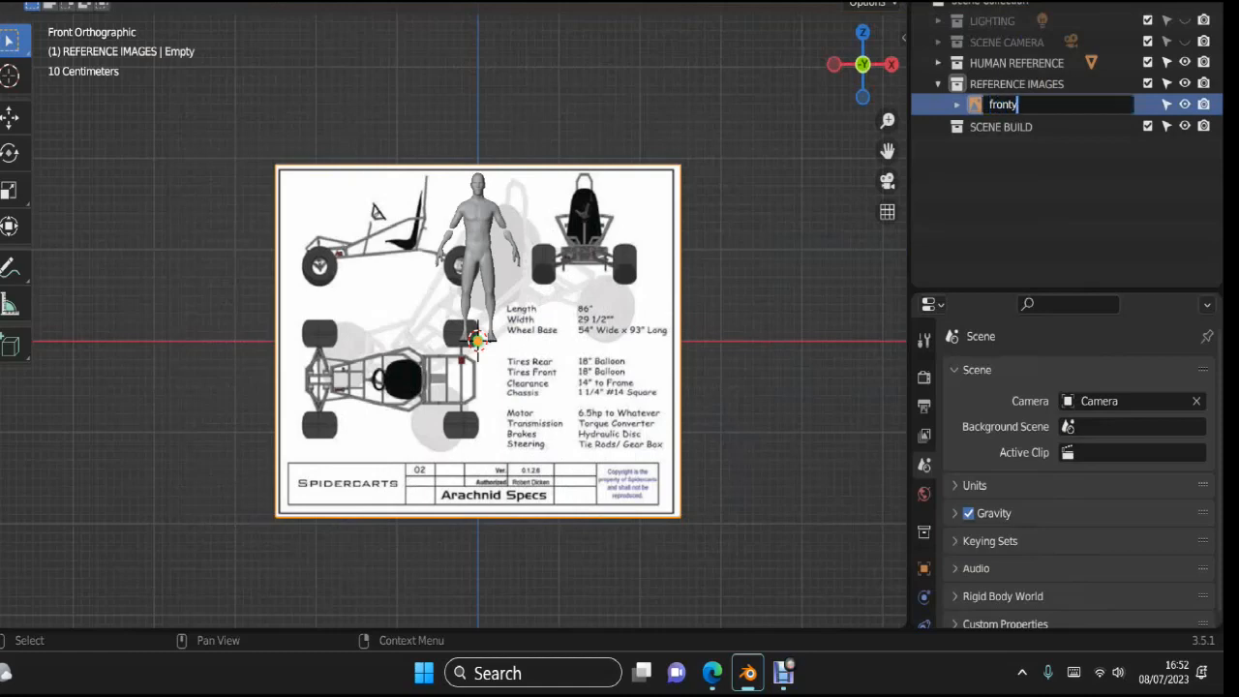
{"action": "key", "text": "Return"}
Step: Rename the blueprint object in the REFERENCE IMAGES collection as FRONT
{"action": "double_click", "coordinate": [1003, 104]}
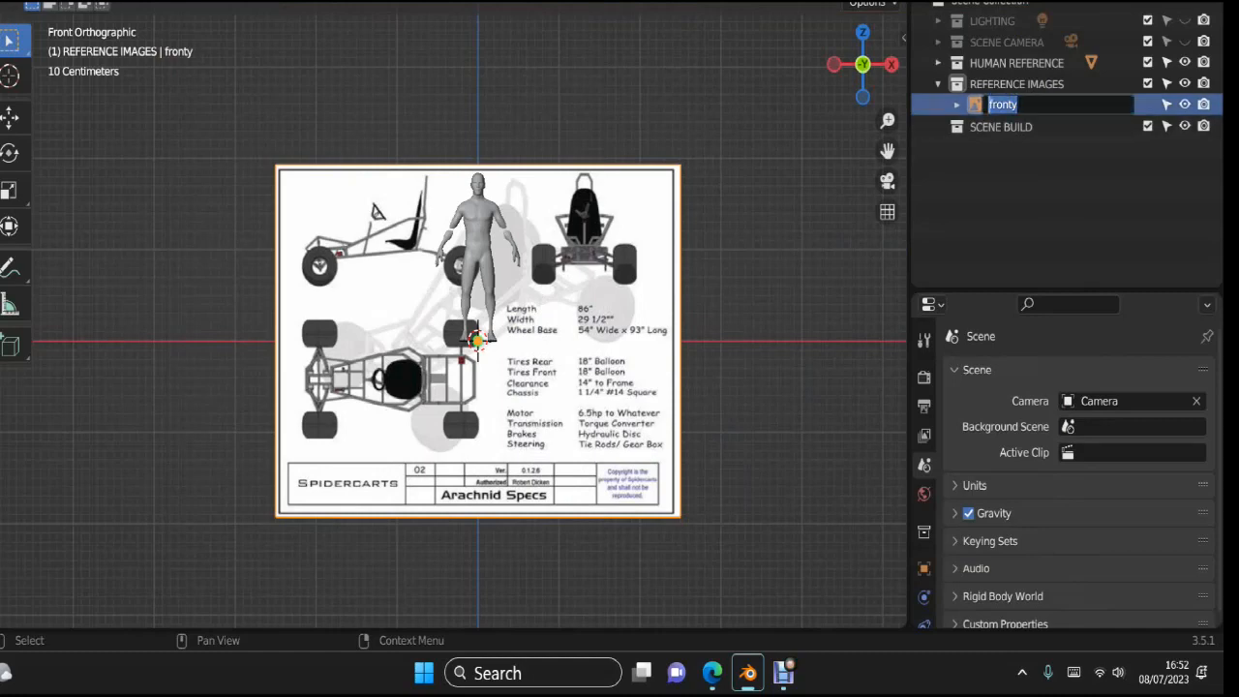
{"action": "type", "text": "FRONT"}
{"action": "key", "text": "Return"}
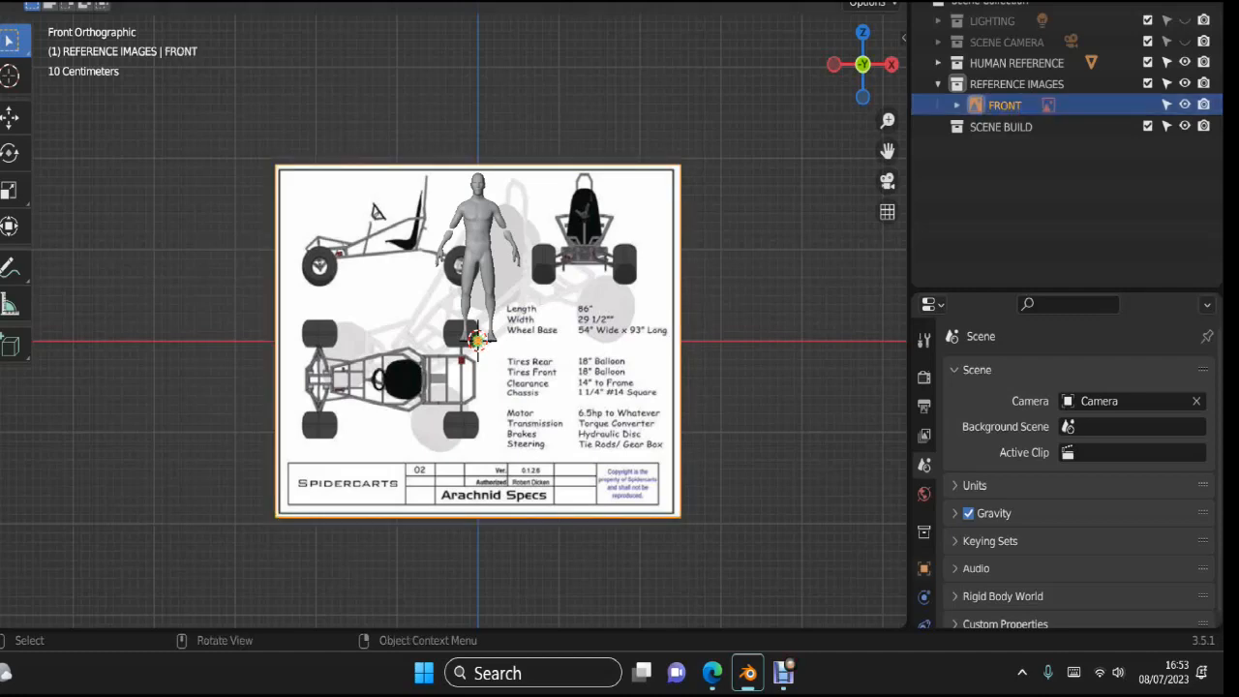
Step: Enable opacity for the FRONT reference image and lower it to about 0.305
{"action": "scroll", "coordinate": [924, 484], "scroll_direction": "down", "scroll_amount": 3}
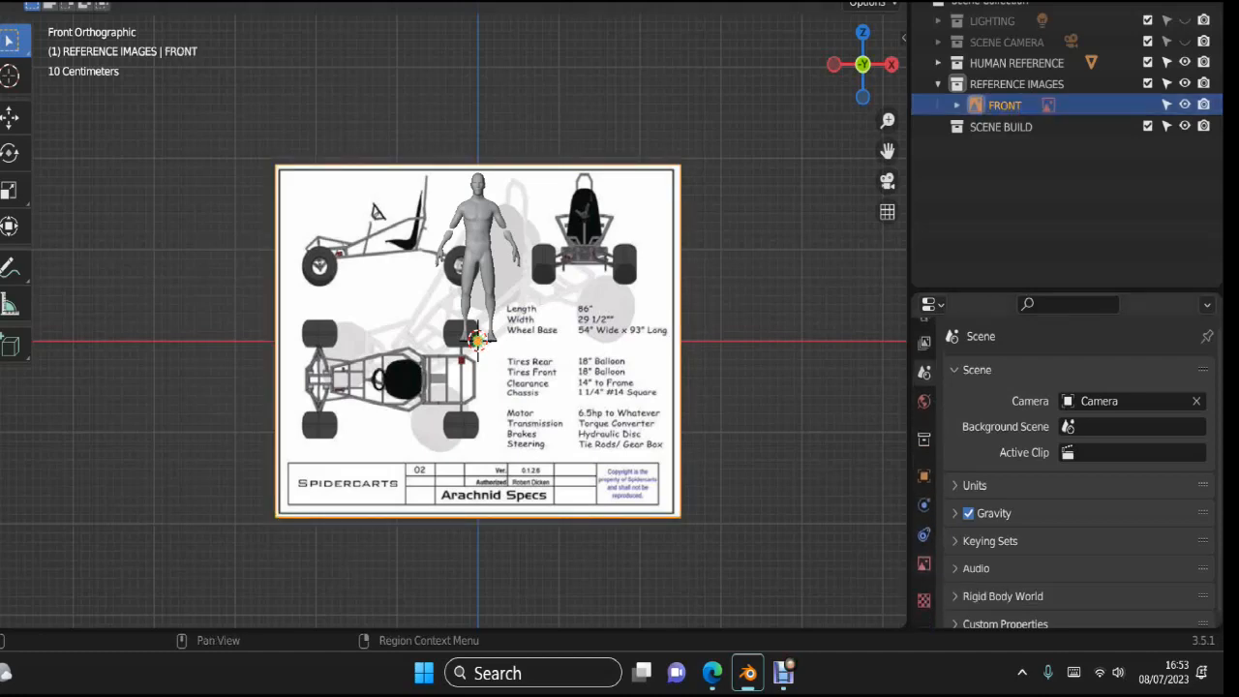
{"action": "left_click", "coordinate": [923, 563]}
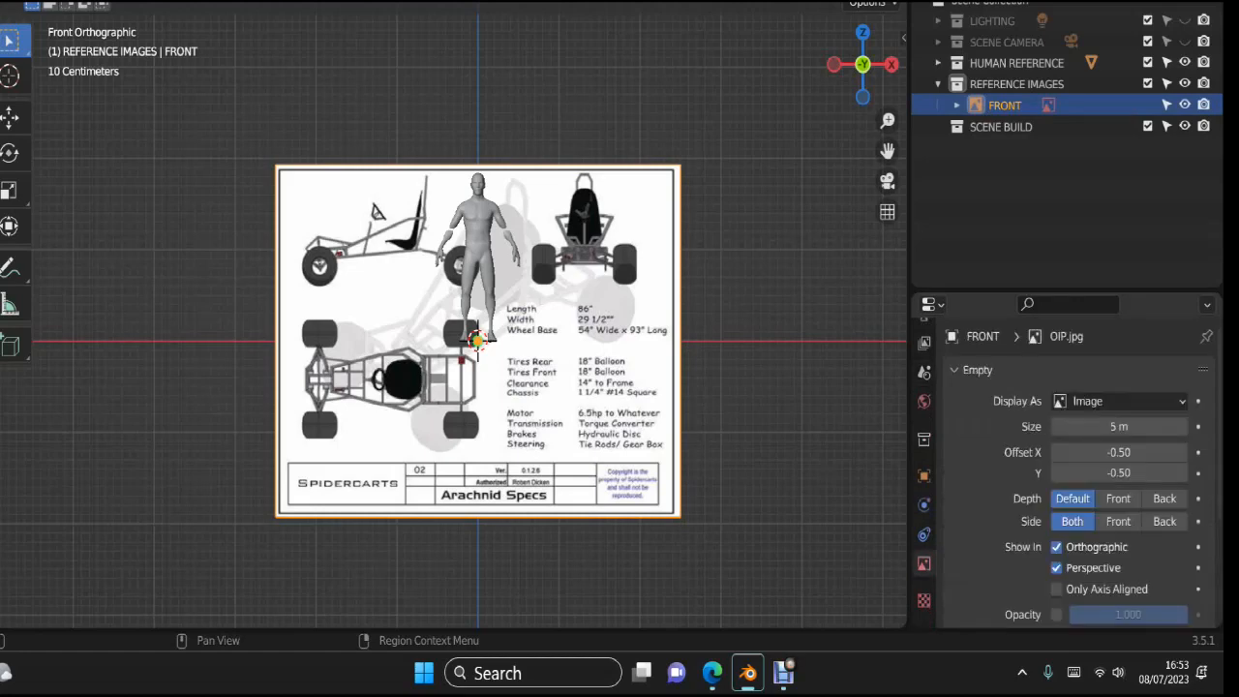
{"action": "scroll", "coordinate": [1074, 464], "scroll_direction": "down", "scroll_amount": 3}
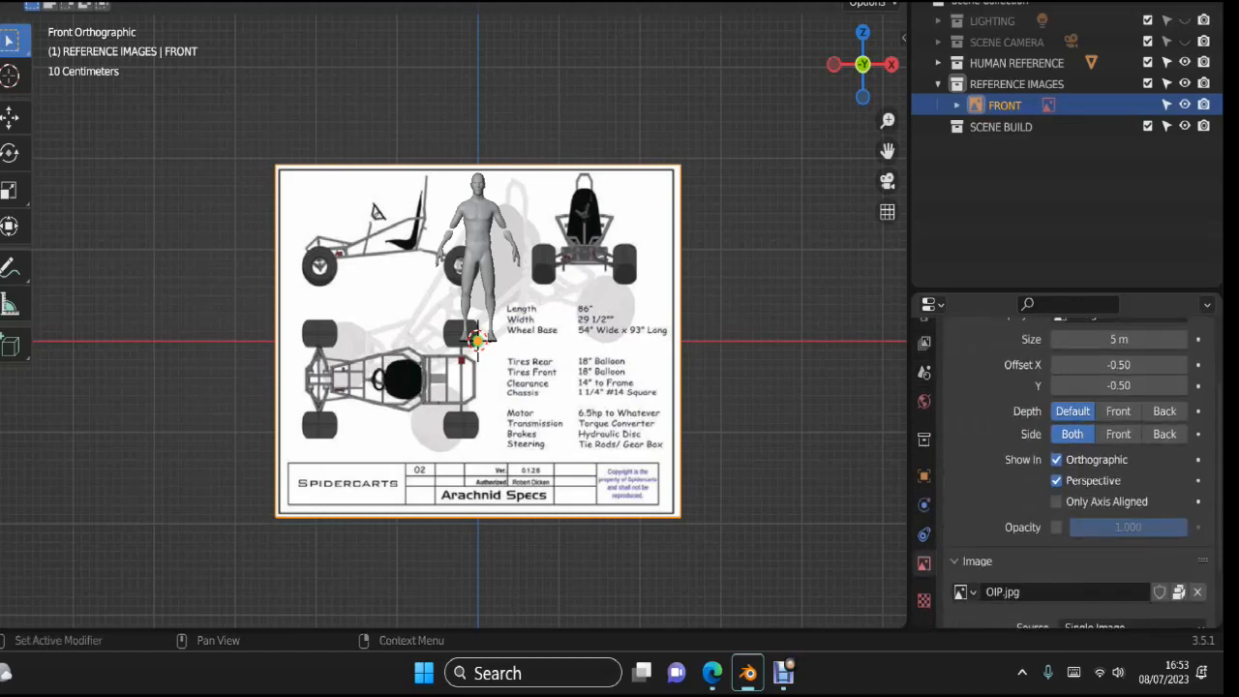
{"action": "left_click", "coordinate": [1056, 526]}
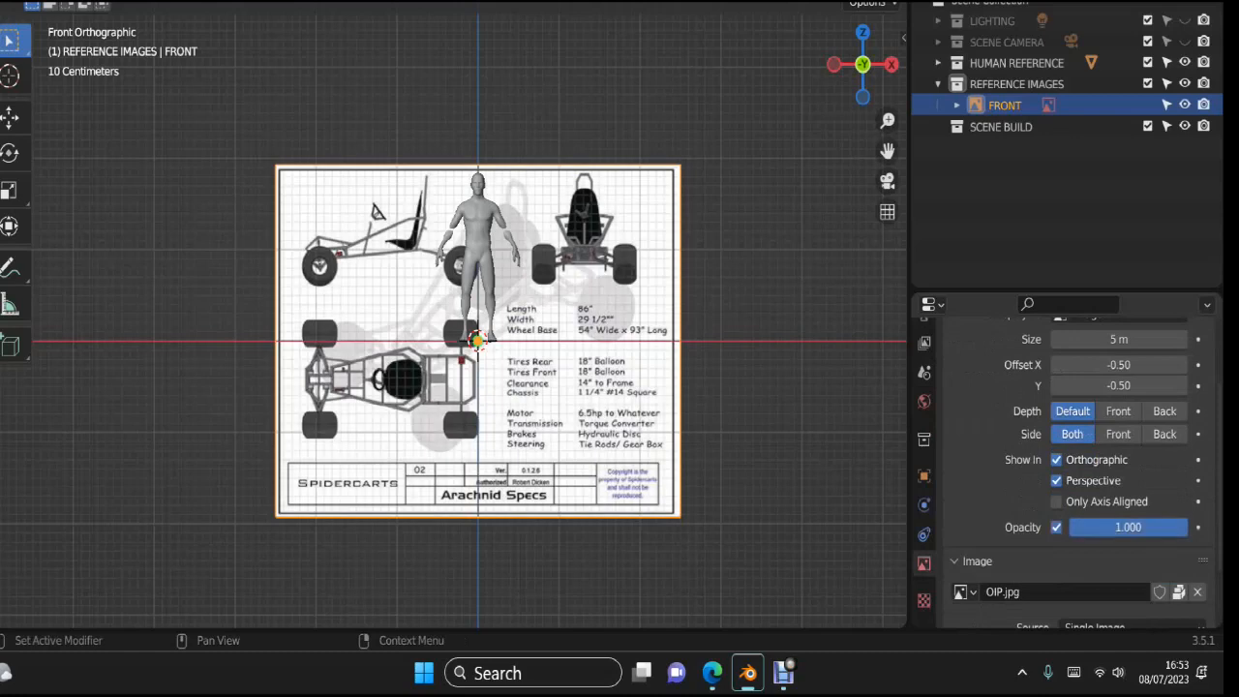
{"action": "left_click_drag", "start_coordinate": [1161, 526], "coordinate": [1074, 527]}
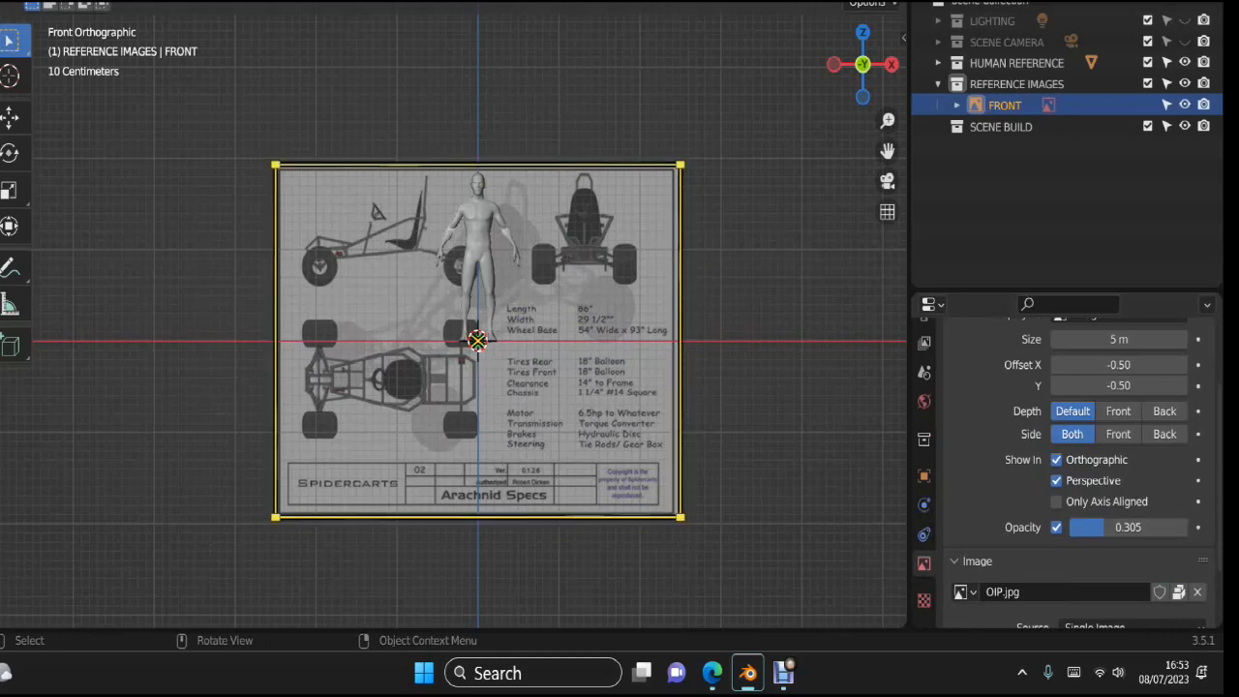
Step: Move the FRONT image down along Z by about 0.61 m, bringing the buggy's wheels near the ground line
{"action": "key", "text": "g"}
{"action": "key", "text": "z"}
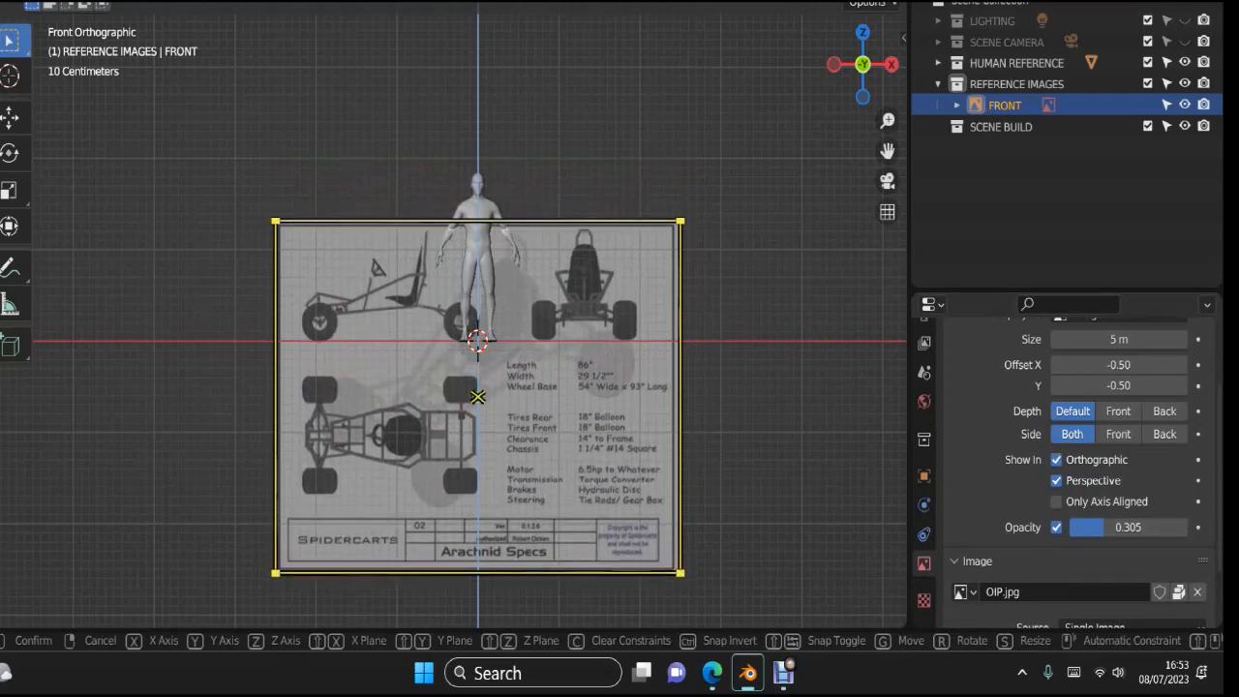
{"action": "key", "text": "Return"}
{"action": "key", "text": "g"}
{"action": "key", "text": "Escape"}
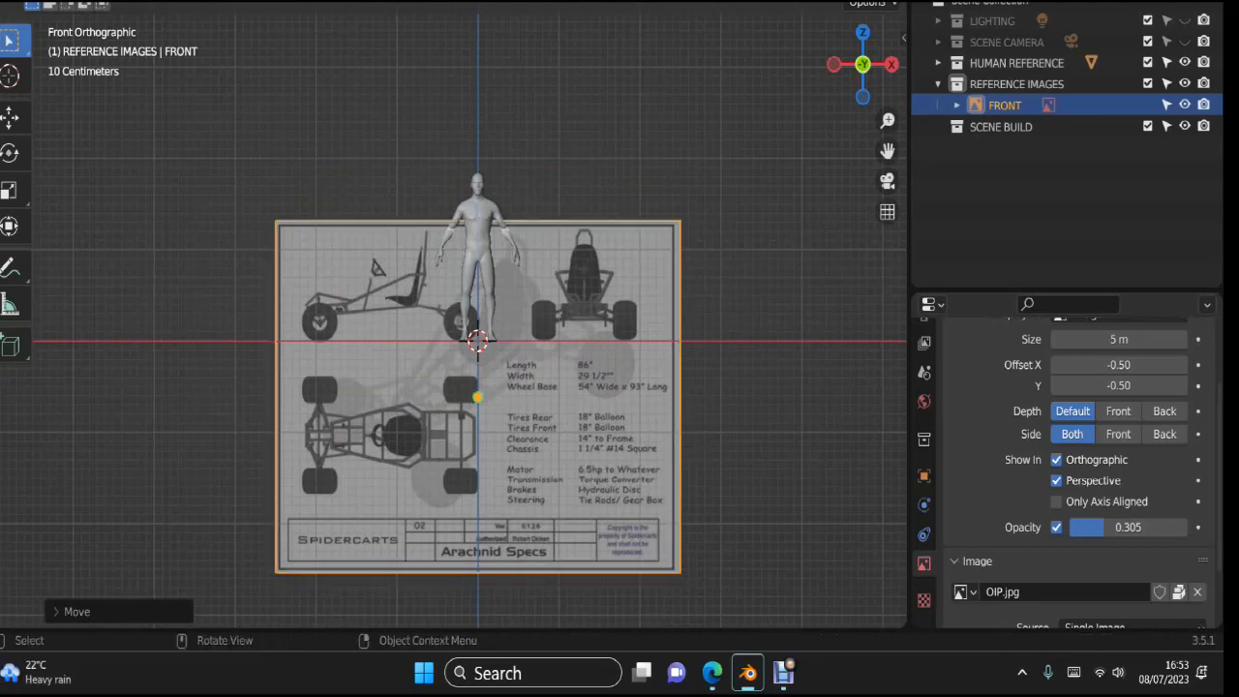
Step: Turn on the Screencast Keys overlay in the viewport
{"action": "key", "text": "n"}
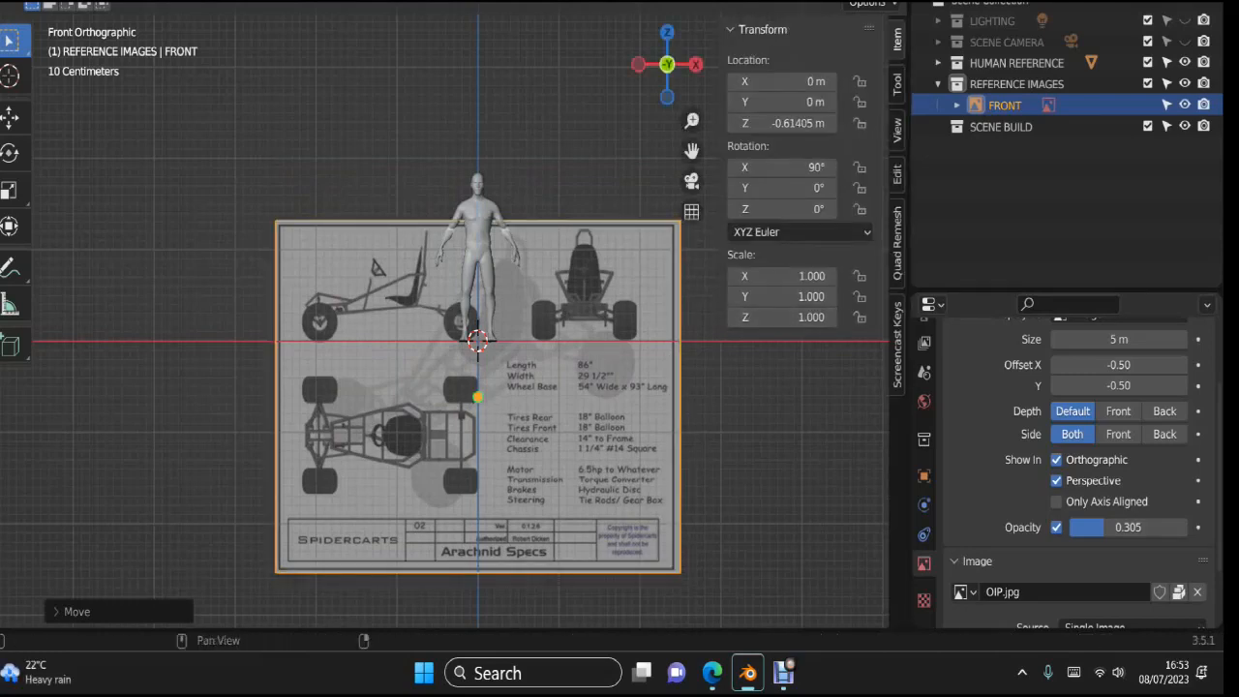
{"action": "left_click", "coordinate": [897, 344]}
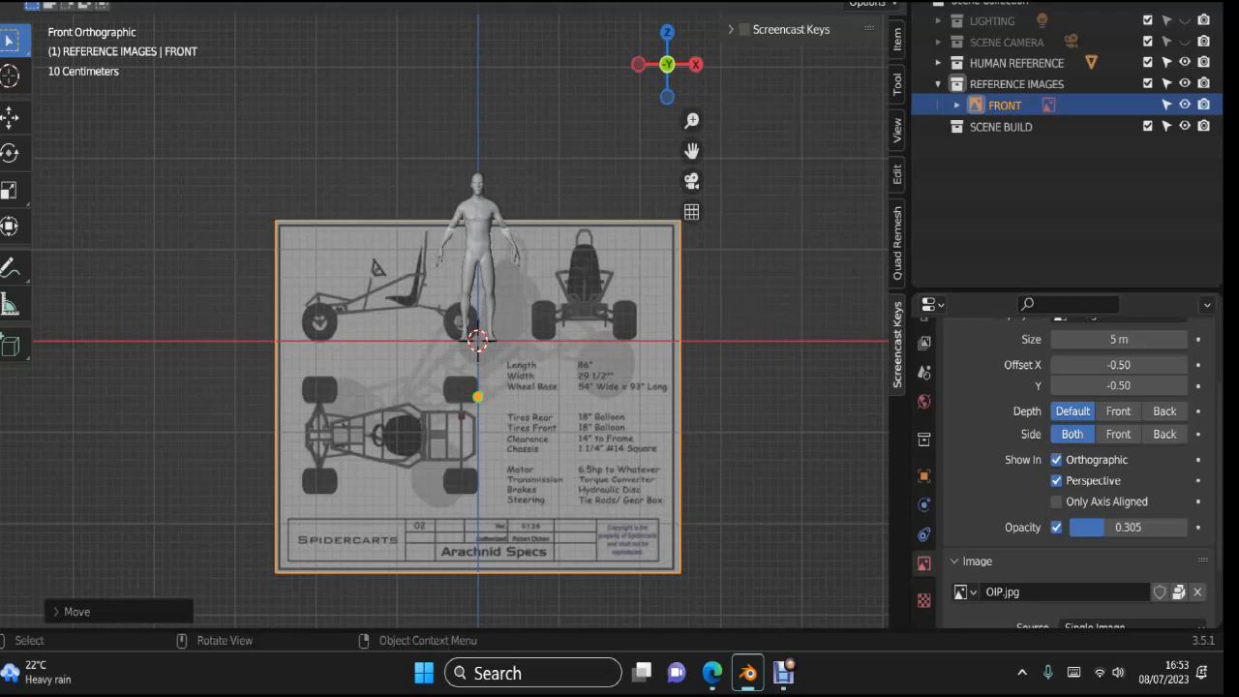
{"action": "key", "text": "n"}
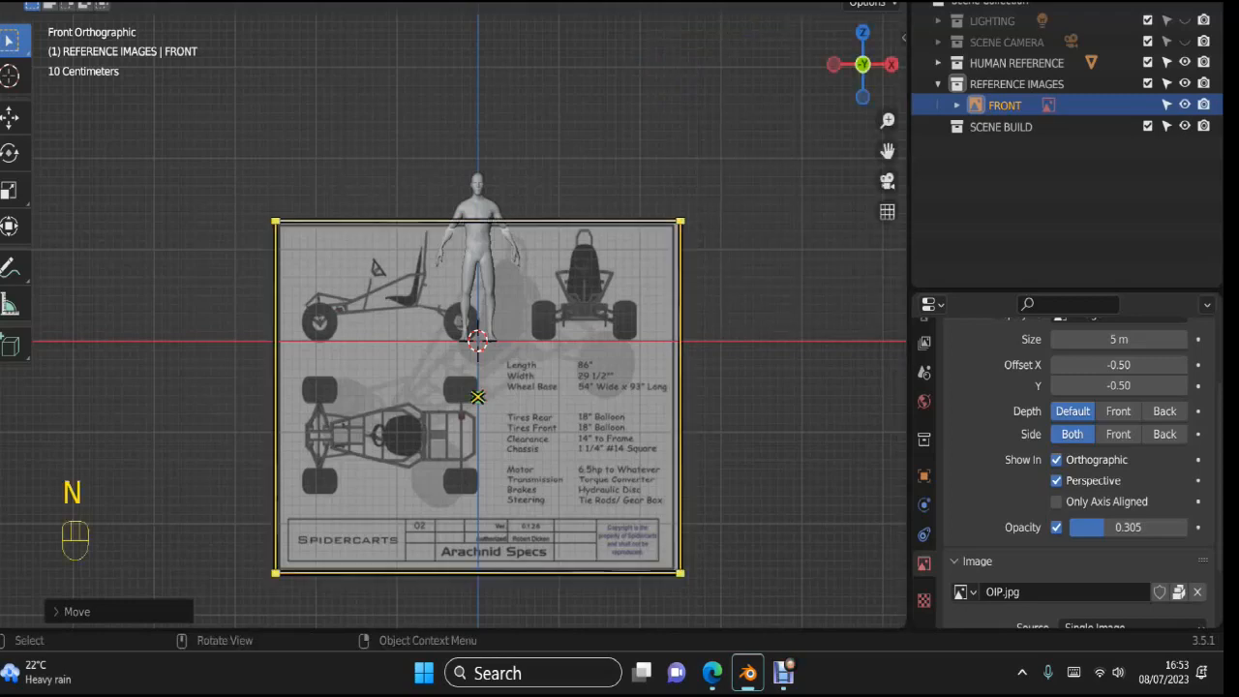
Step: Move the FRONT image along X so the buggy's front view sits behind the human figure
{"action": "key", "text": "g"}
{"action": "key", "text": "x"}
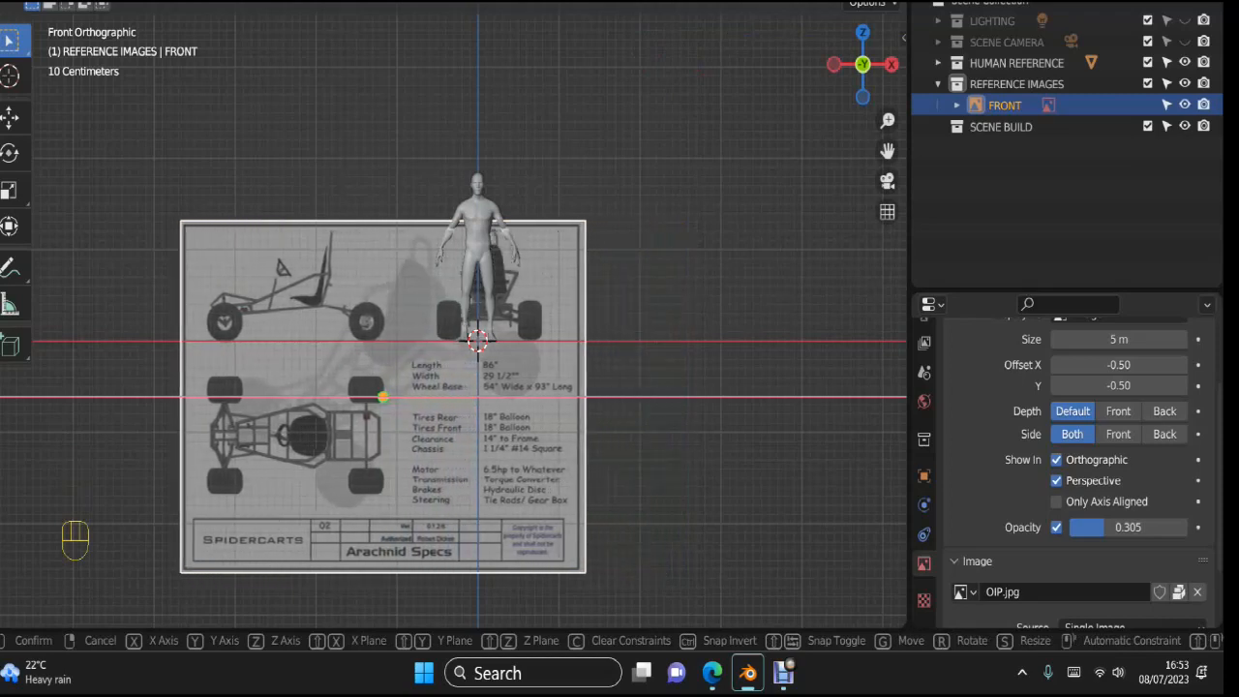
{"action": "left_click", "coordinate": [484, 387]}
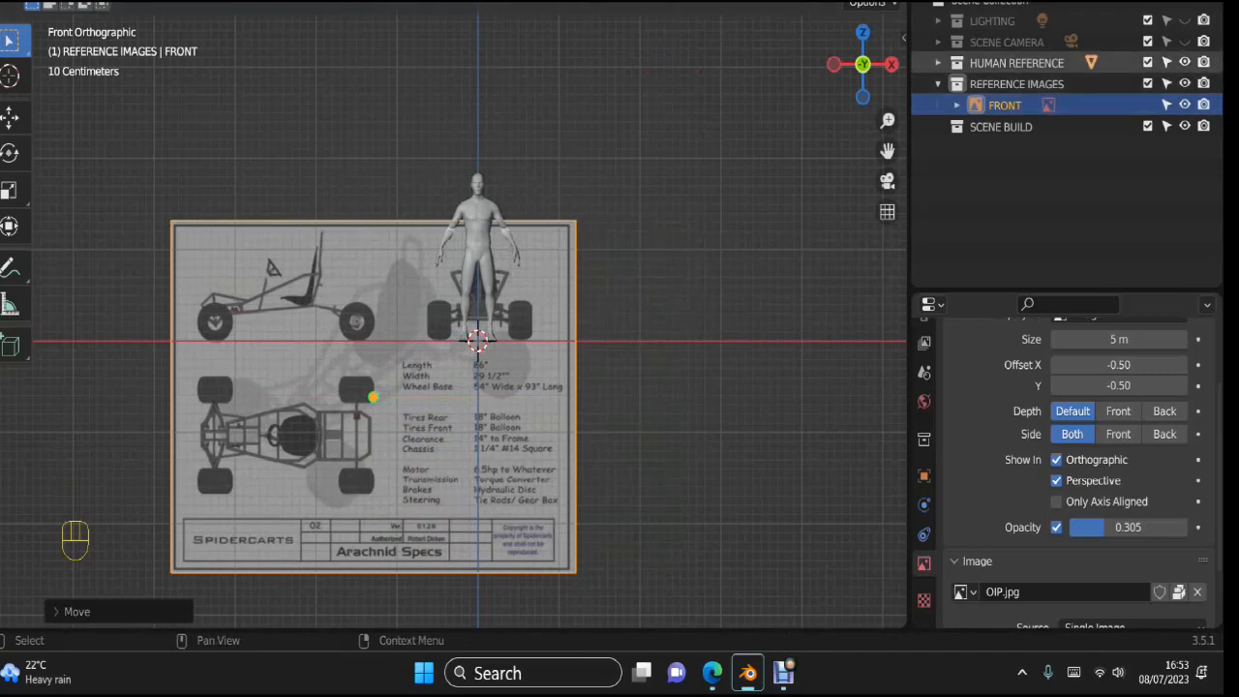
Step: Scale the FRONT image up slightly to better match the human figure
{"action": "left_click", "coordinate": [373, 397]}
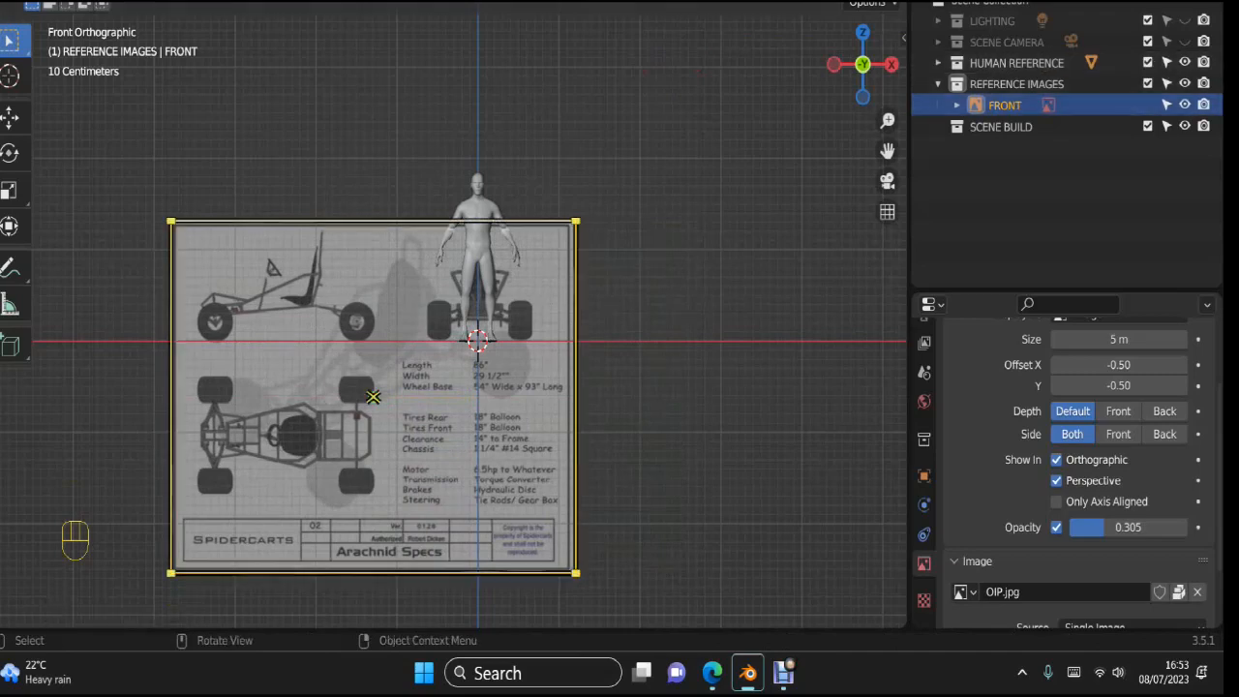
{"action": "key", "text": "s"}
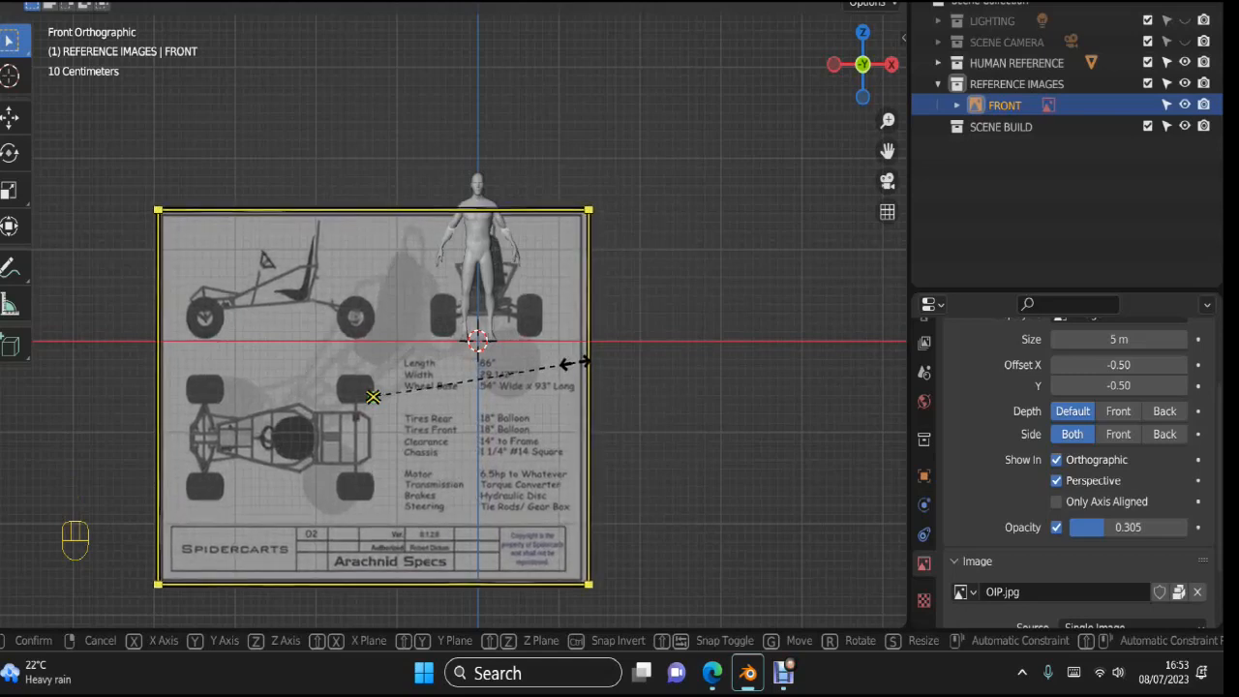
{"action": "left_click", "coordinate": [577, 362]}
Step: Nudge the enlarged FRONT image slightly in the positive X direction
{"action": "key", "text": "g"}
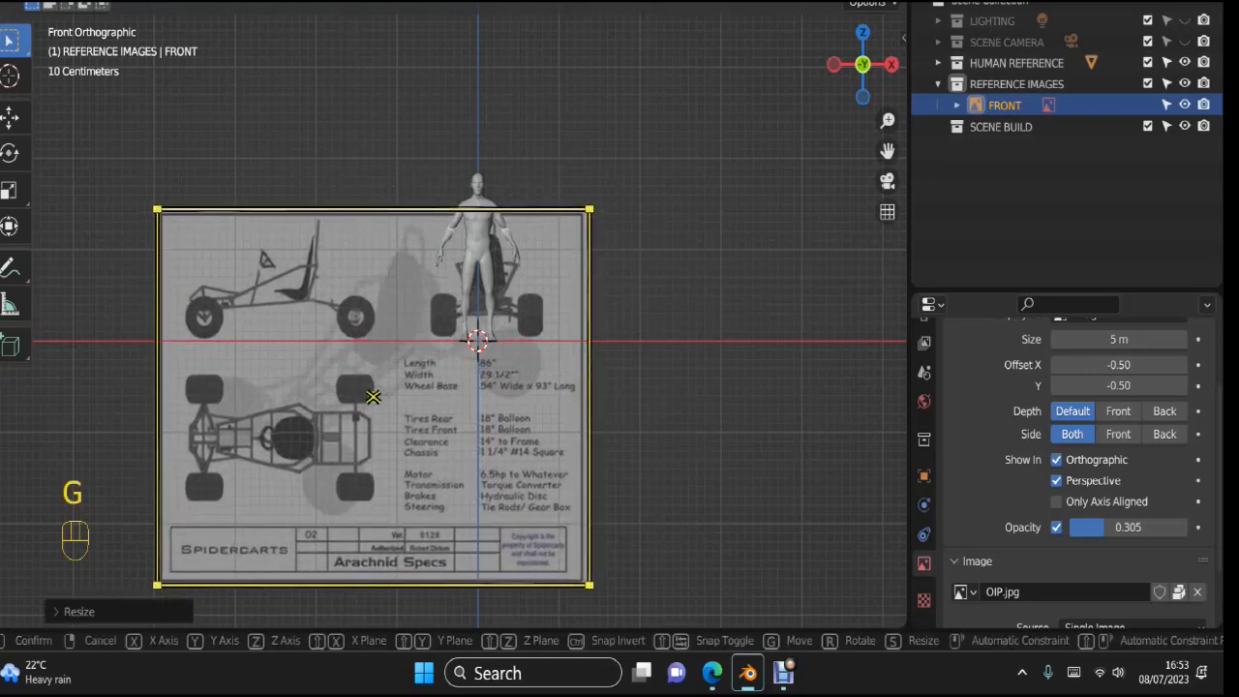
{"action": "left_click", "coordinate": [373, 396]}
{"action": "key", "text": "g"}
{"action": "key", "text": "x"}
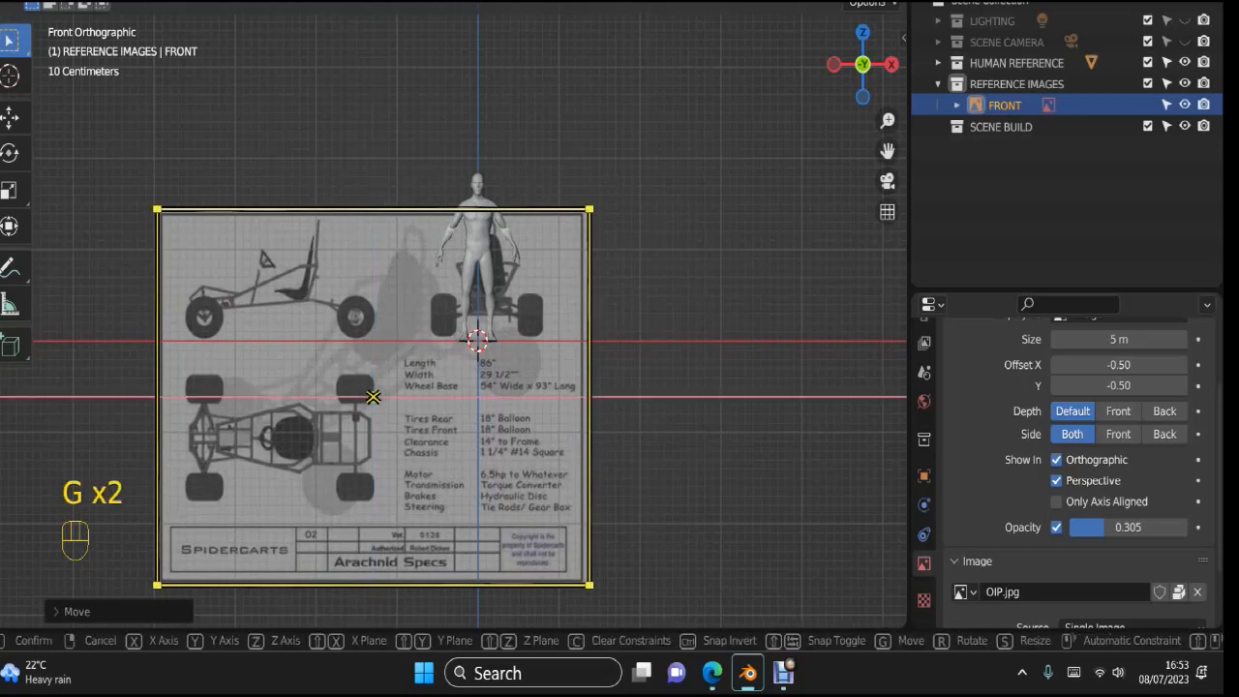
{"action": "left_click", "coordinate": [376, 396]}
{"action": "key", "text": "g"}
{"action": "key", "text": "x"}
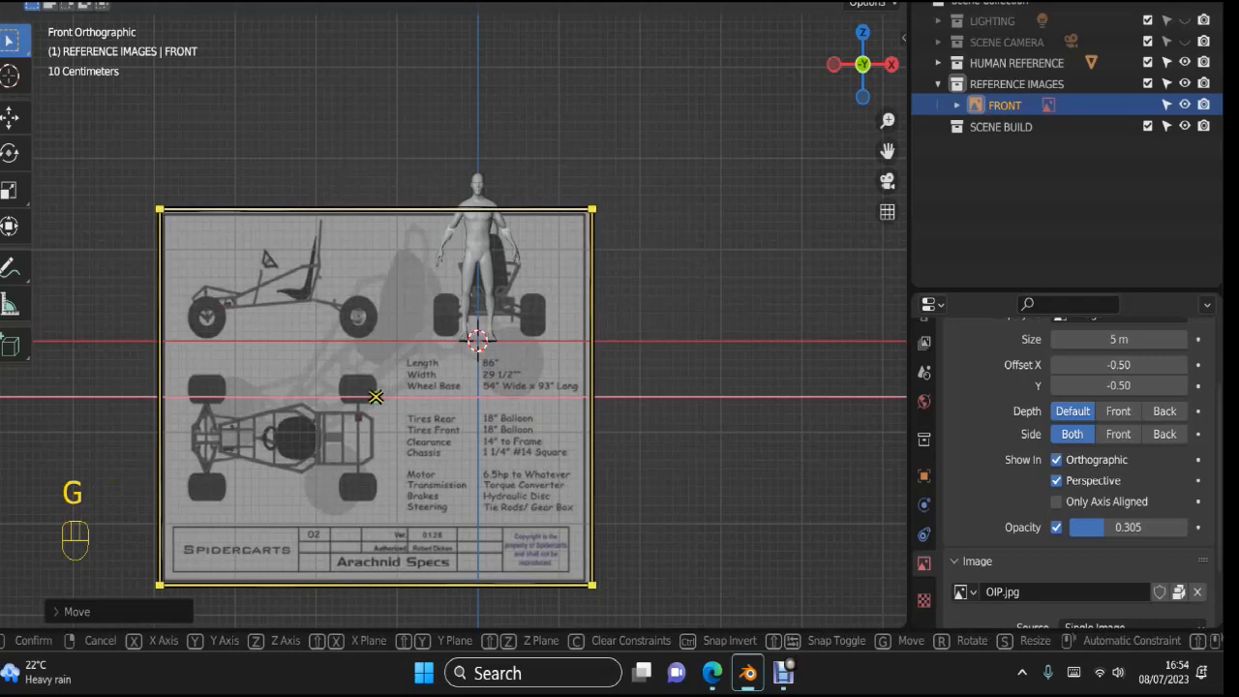
{"action": "right_click", "coordinate": [375, 396]}
Step: Lower the FRONT image slightly along Z so the buggy's front wheels rest on the ground line
{"action": "key", "text": "g"}
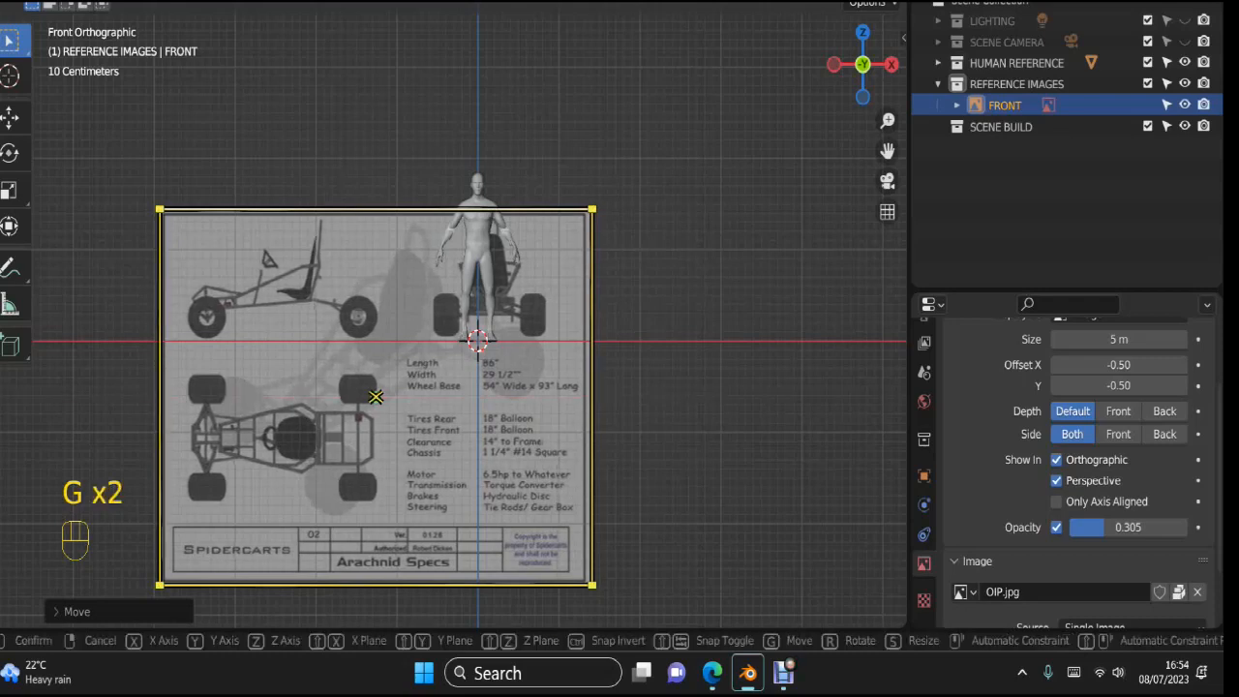
{"action": "right_click", "coordinate": [375, 396]}
{"action": "key", "text": "g"}
{"action": "key", "text": "z"}
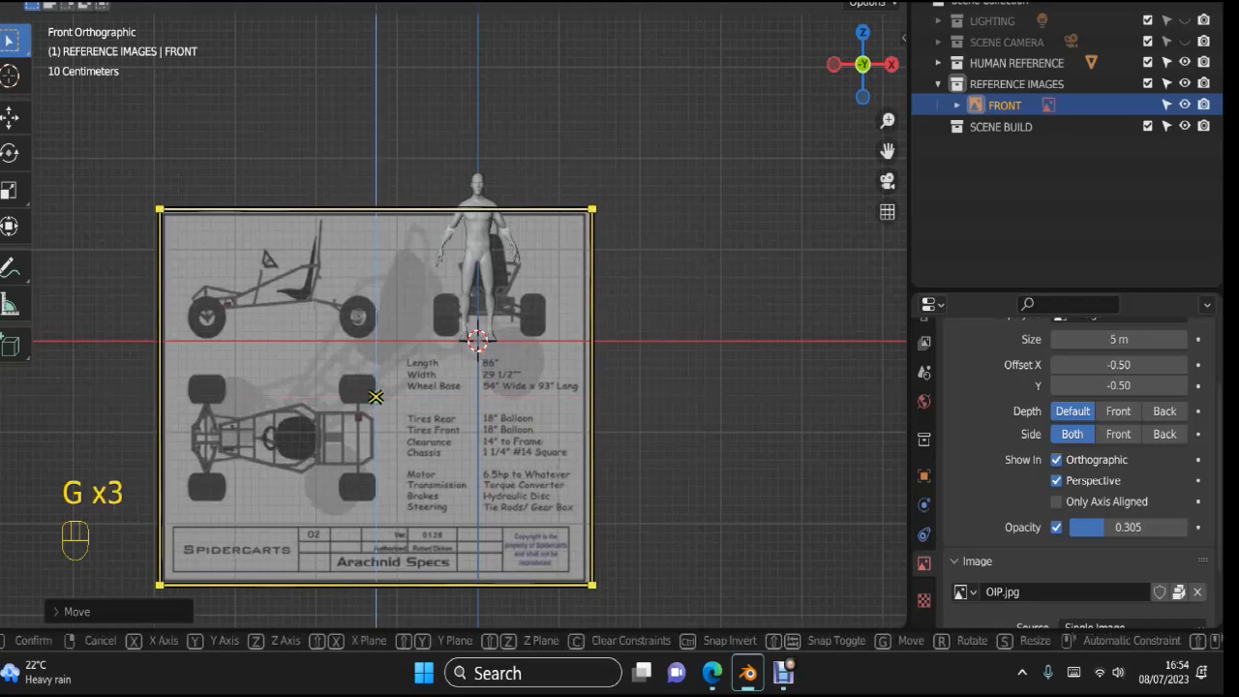
{"action": "left_click", "coordinate": [376, 402]}
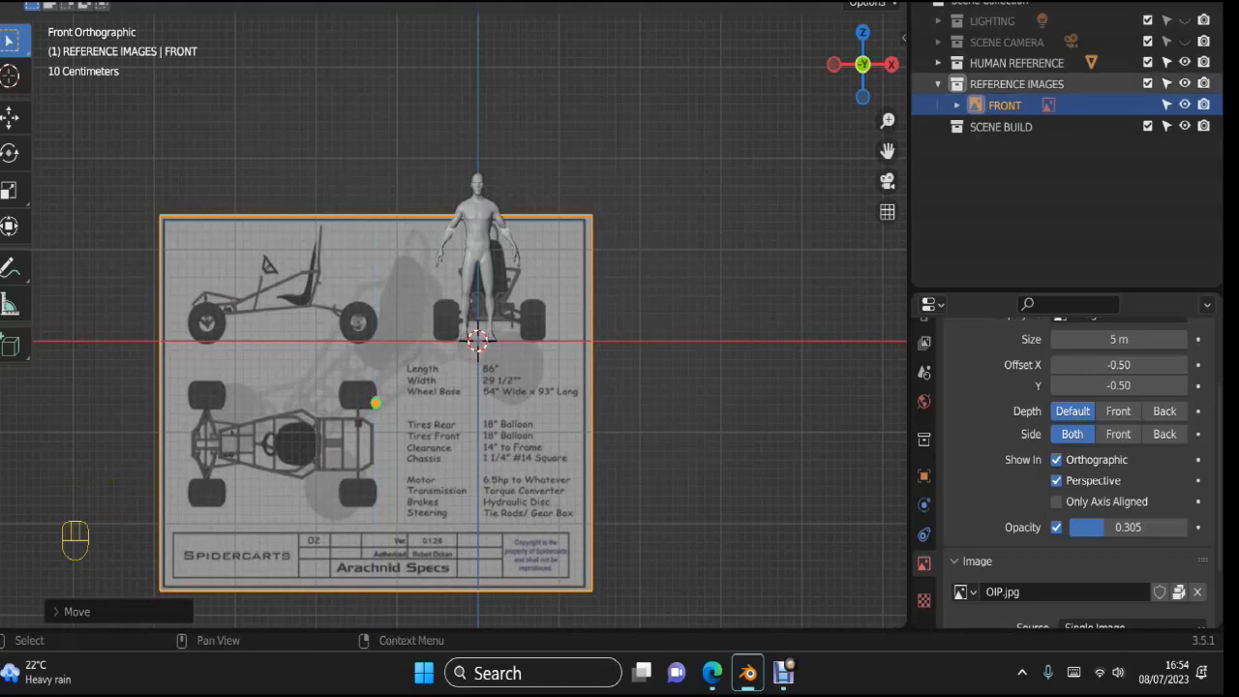
Step: Hide the HUMAN REFERENCE collection and move the FRONT image along X to centre the front-view buggy on the vertical axis
{"action": "left_click", "coordinate": [1184, 62]}
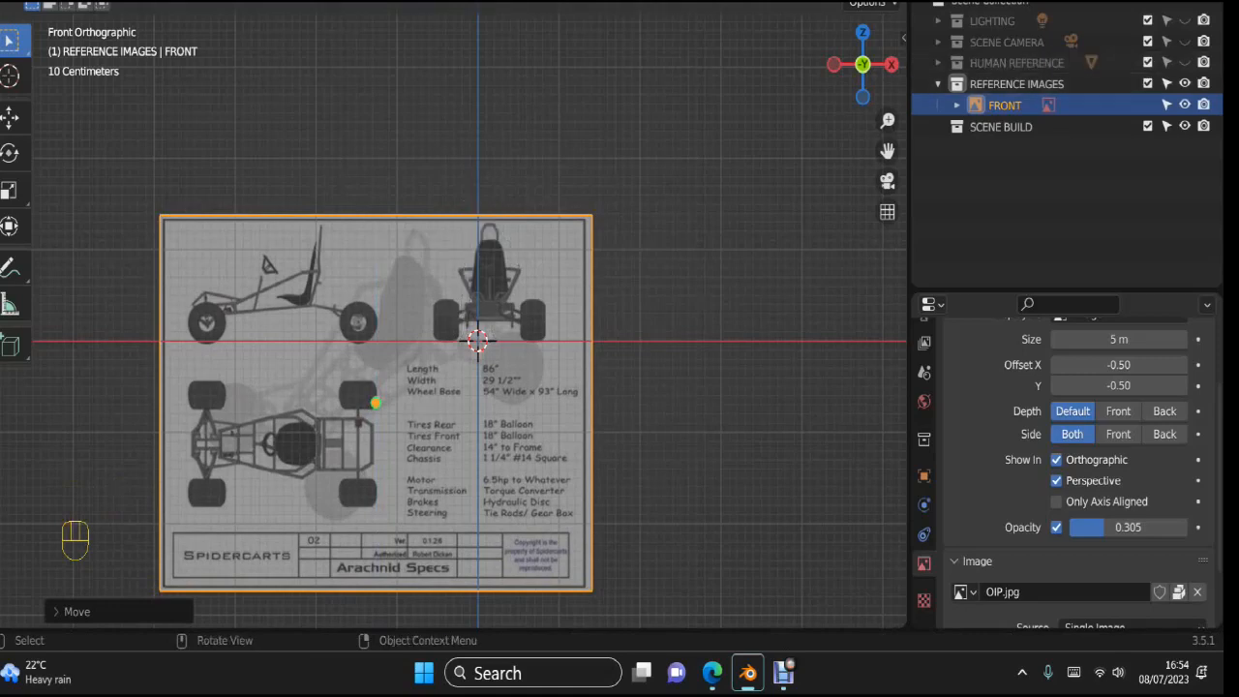
{"action": "key", "text": "g"}
{"action": "key", "text": "x"}
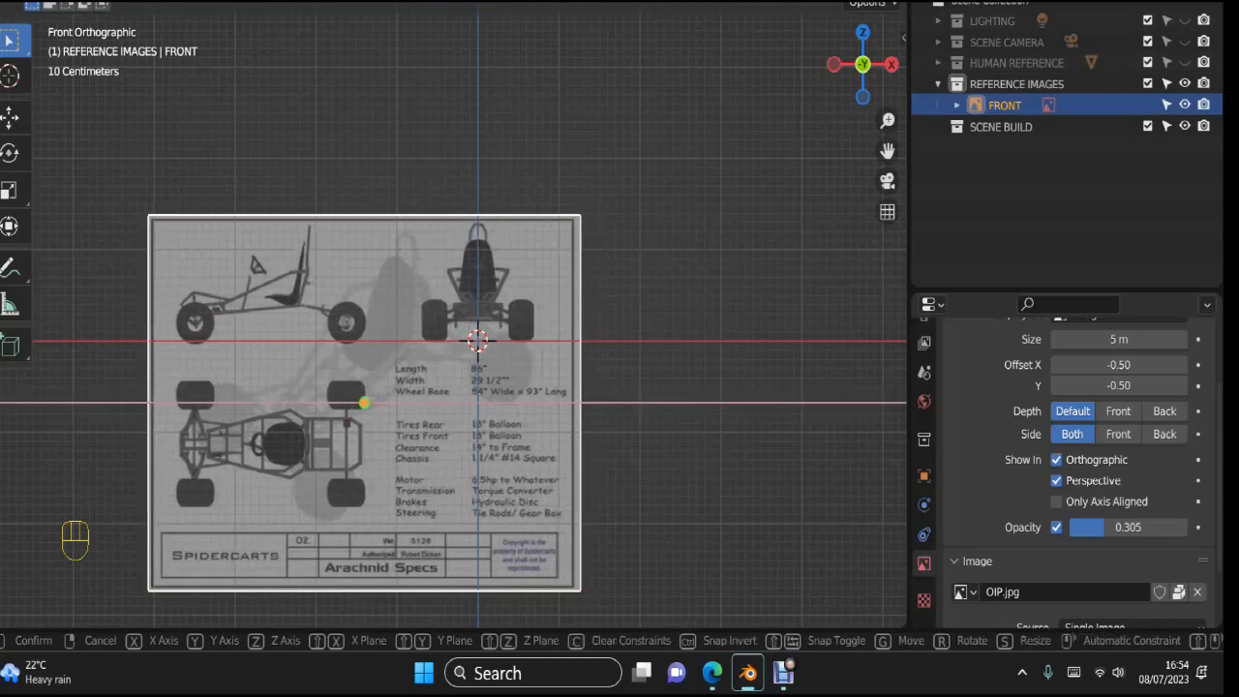
{"action": "key", "text": "Return"}
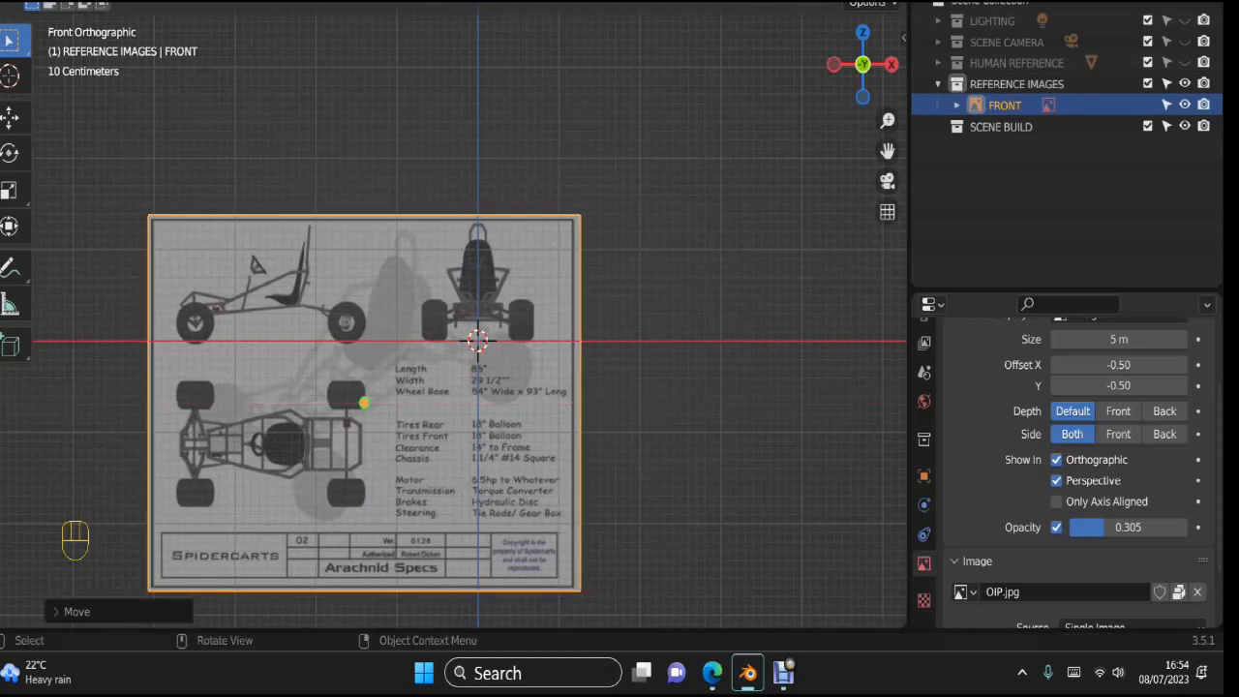
Step: Move the FRONT image back along positive Y, away from the origin
{"action": "middle_click_drag", "start_coordinate": [513, 319], "coordinate": [452, 379]}
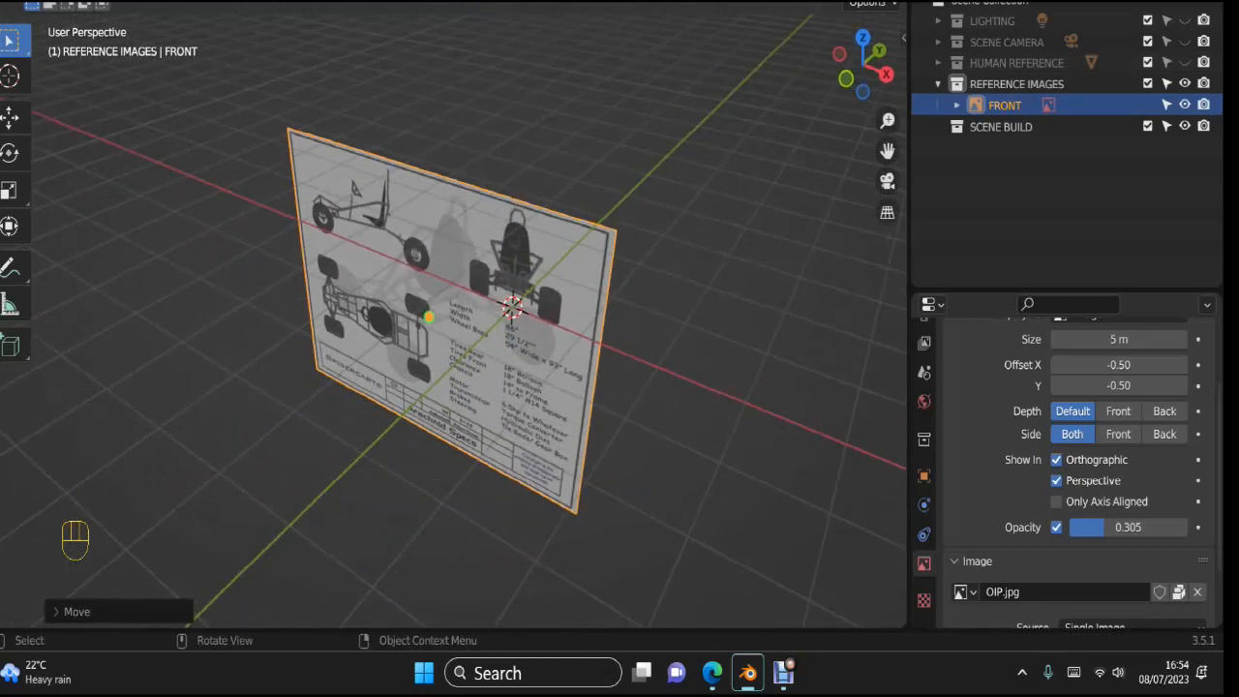
{"action": "key", "text": "g"}
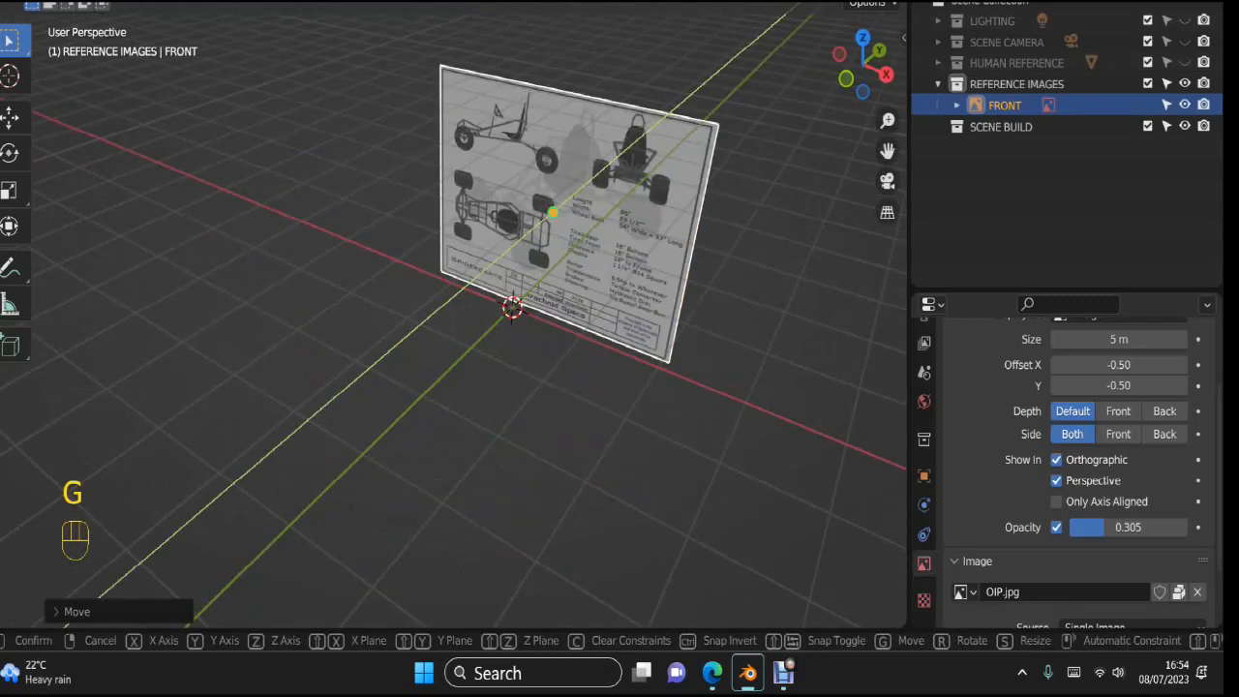
{"action": "key", "text": "Return"}
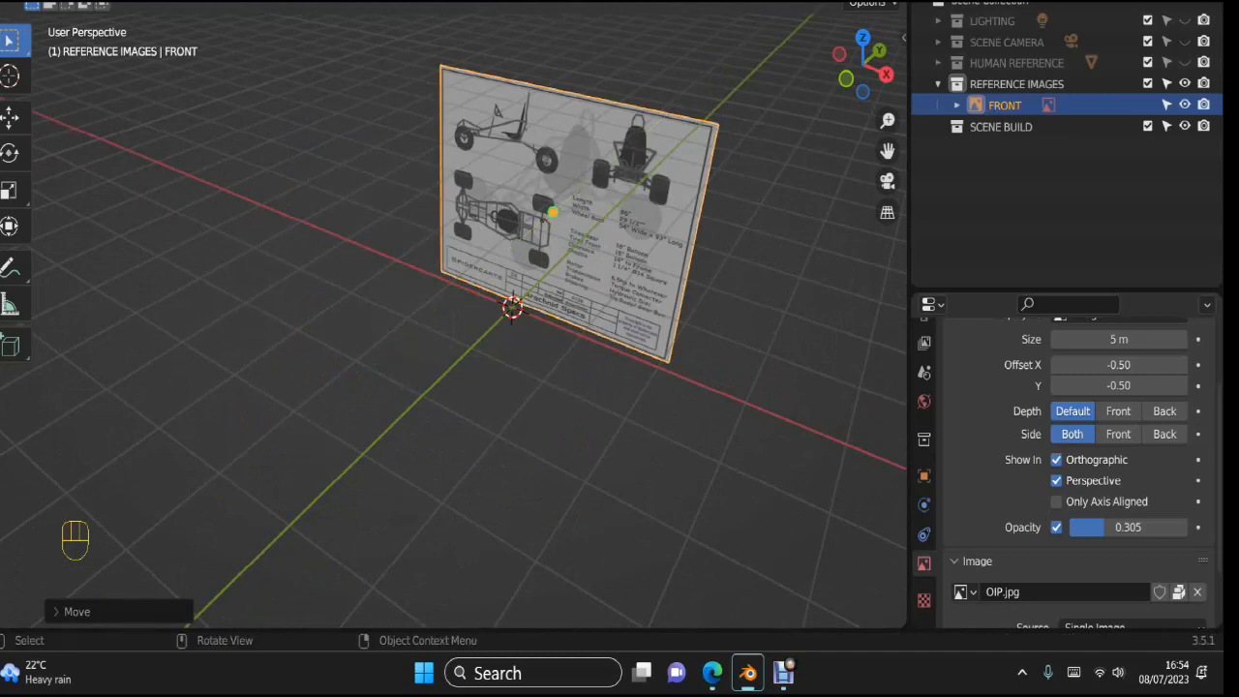
Step: Duplicate the FRONT image in place and rotate the copy 90° about Z for the side view
{"action": "key", "text": "shift+d"}
{"action": "key", "text": "x"}
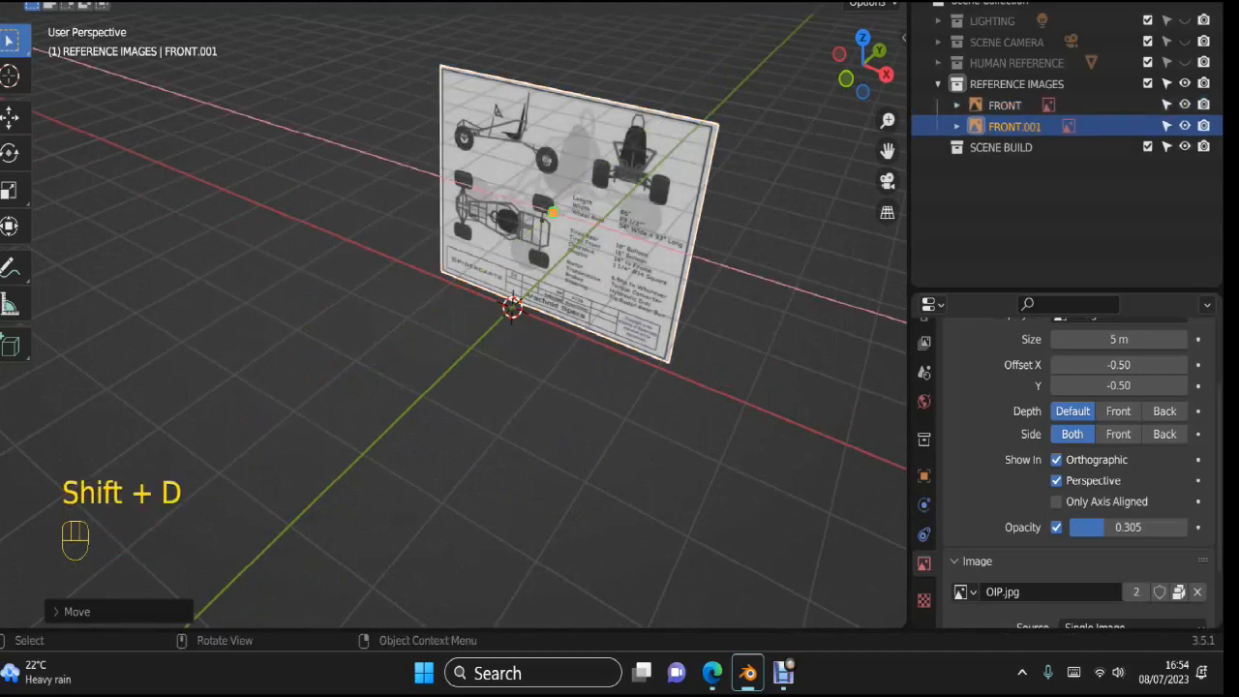
{"action": "key", "text": "Escape"}
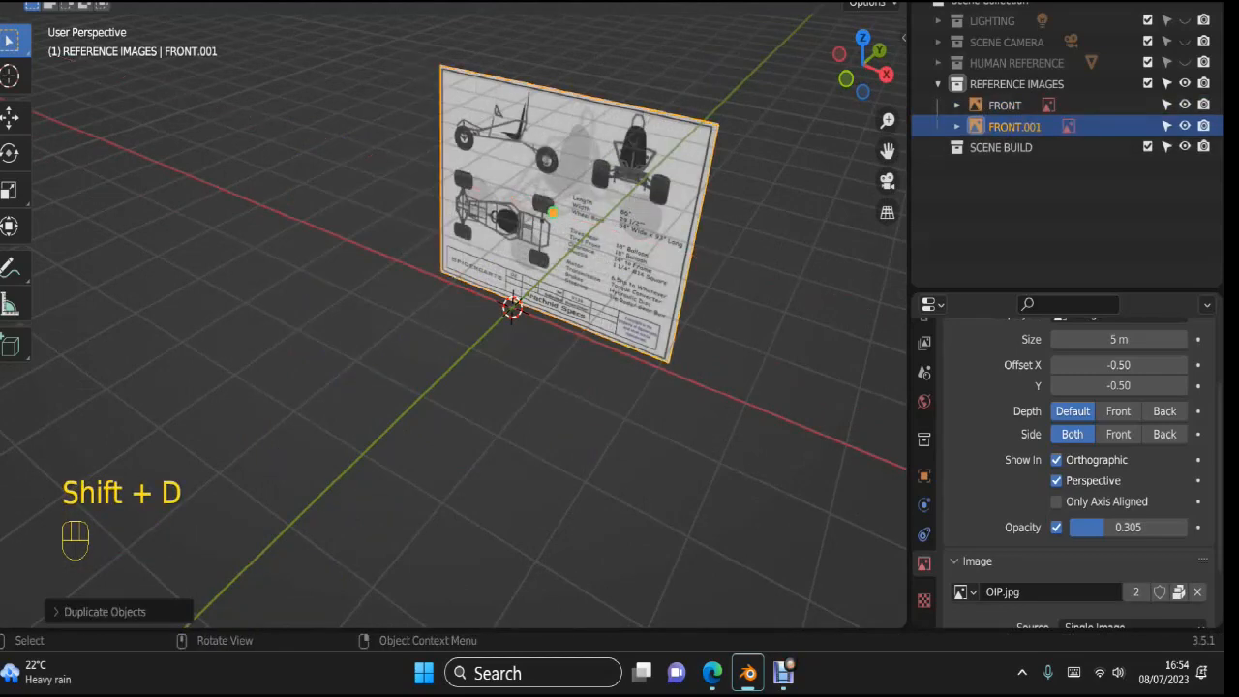
{"action": "key", "text": "r"}
{"action": "left_click", "coordinate": [492, 451]}
{"action": "key", "text": "r"}
{"action": "key", "text": "r"}
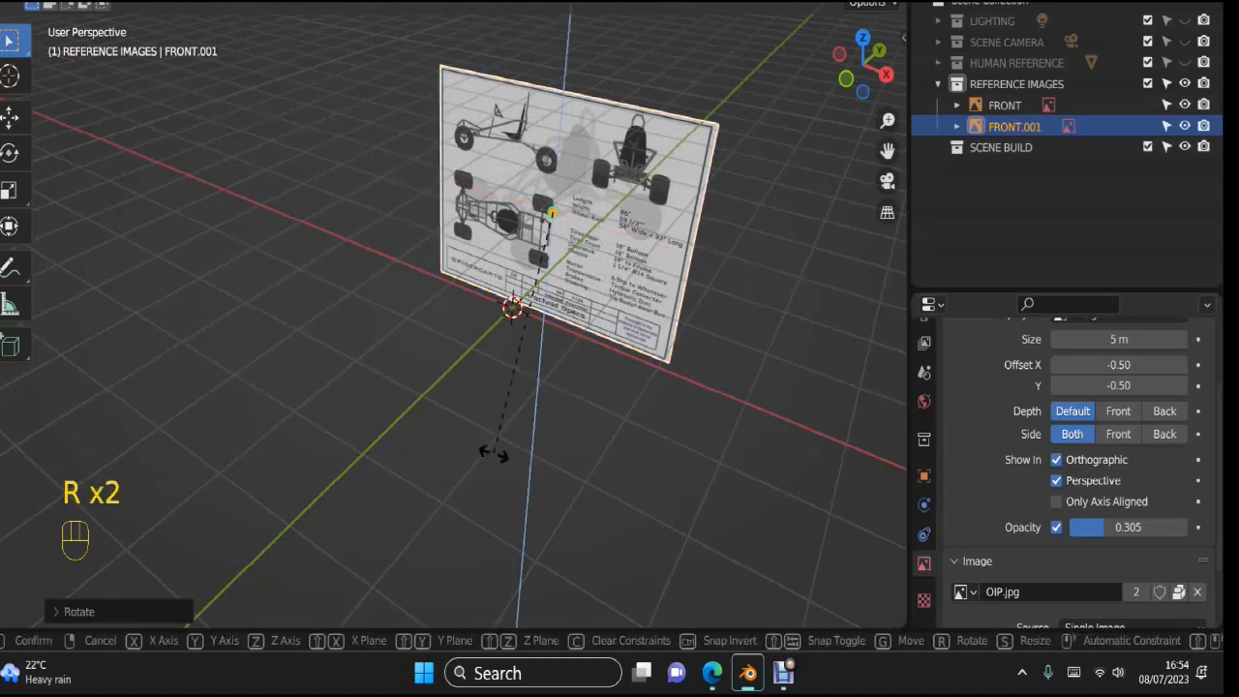
{"action": "type", "text": "90"}
{"action": "key", "text": "Return"}
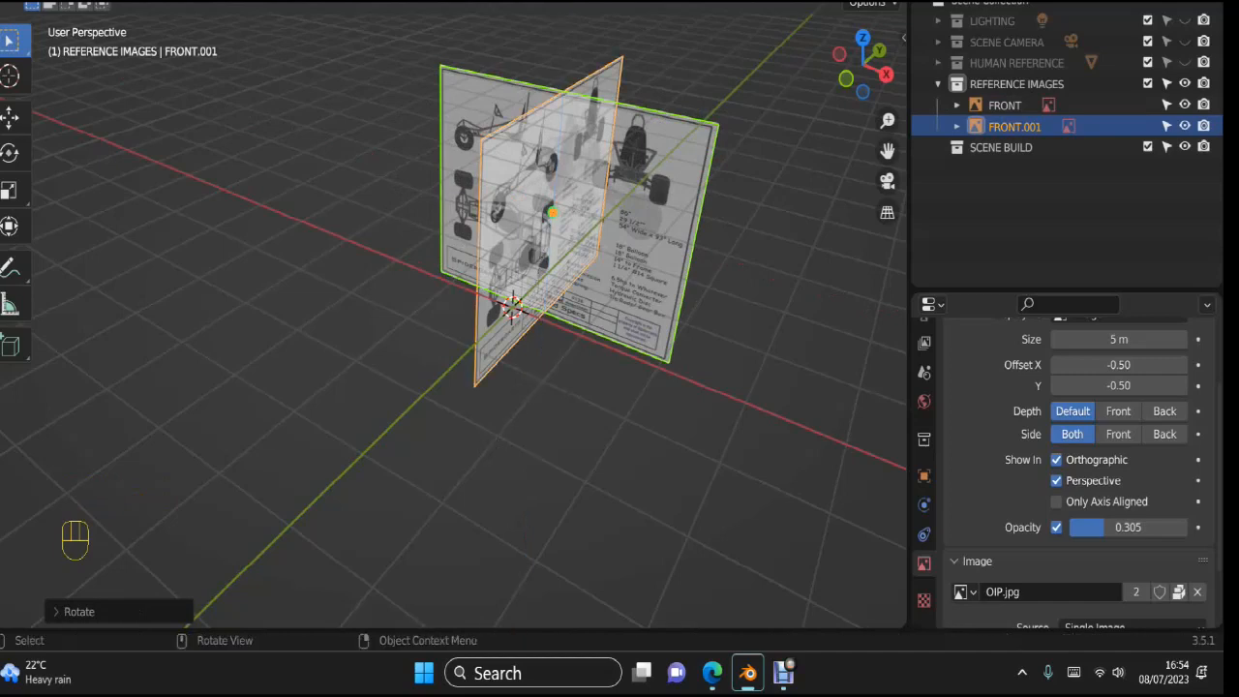
Step: In the right orthographic view, move the rotated copy along Y so the side-view buggy straddles the origin
{"action": "key", "text": "KP_3"}
{"action": "scroll", "coordinate": [606, 411], "scroll_direction": "down", "scroll_amount": 2}
{"action": "key", "text": "g"}
{"action": "key", "text": "y"}
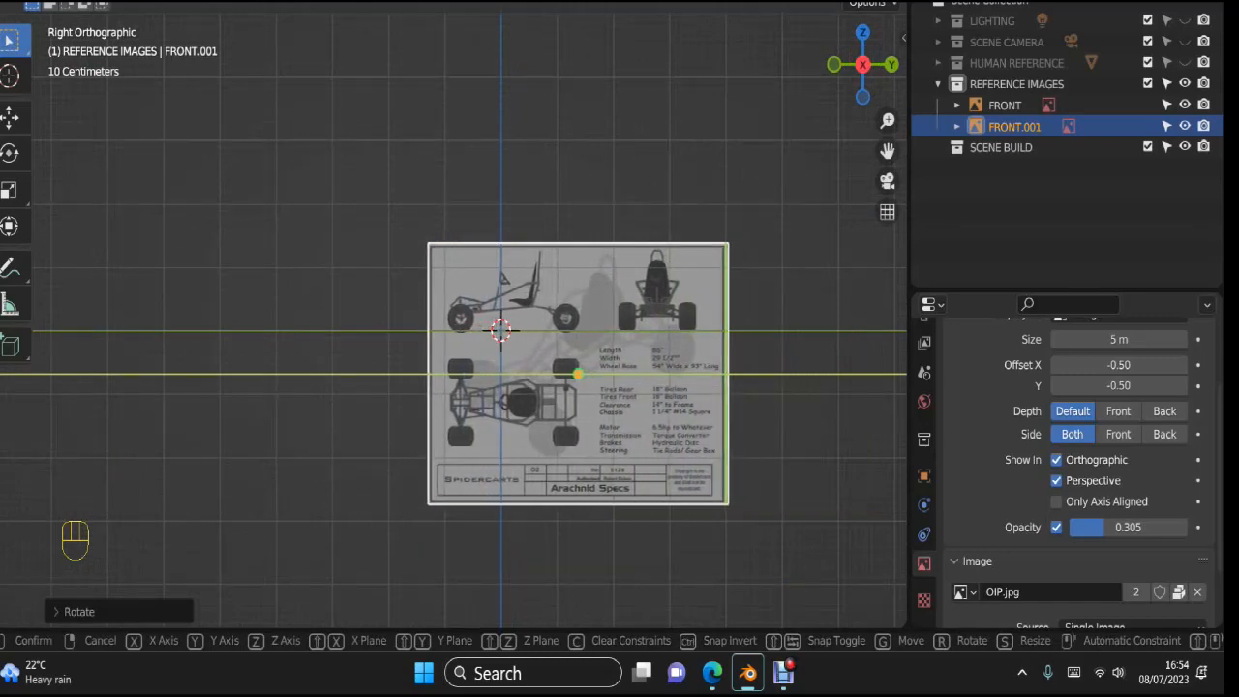
{"action": "left_click", "coordinate": [577, 374]}
Step: Move the side-view image along negative X, clear of the FRONT image and the origin
{"action": "scroll", "coordinate": [578, 373], "scroll_direction": "down", "scroll_amount": 4}
{"action": "middle_click_drag", "start_coordinate": [578, 374], "coordinate": [643, 430]}
{"action": "middle_click_drag", "start_coordinate": [513, 325], "coordinate": [597, 407]}
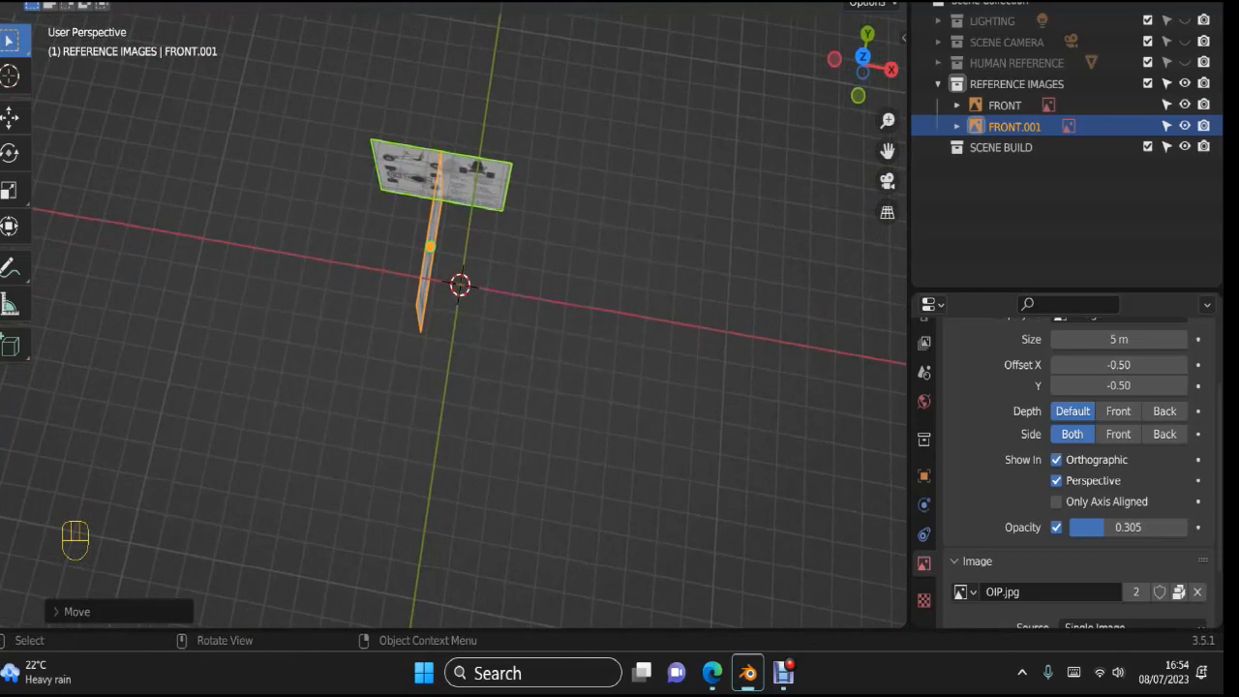
{"action": "key", "text": "g"}
{"action": "right_click", "coordinate": [597, 408]}
{"action": "key", "text": "g"}
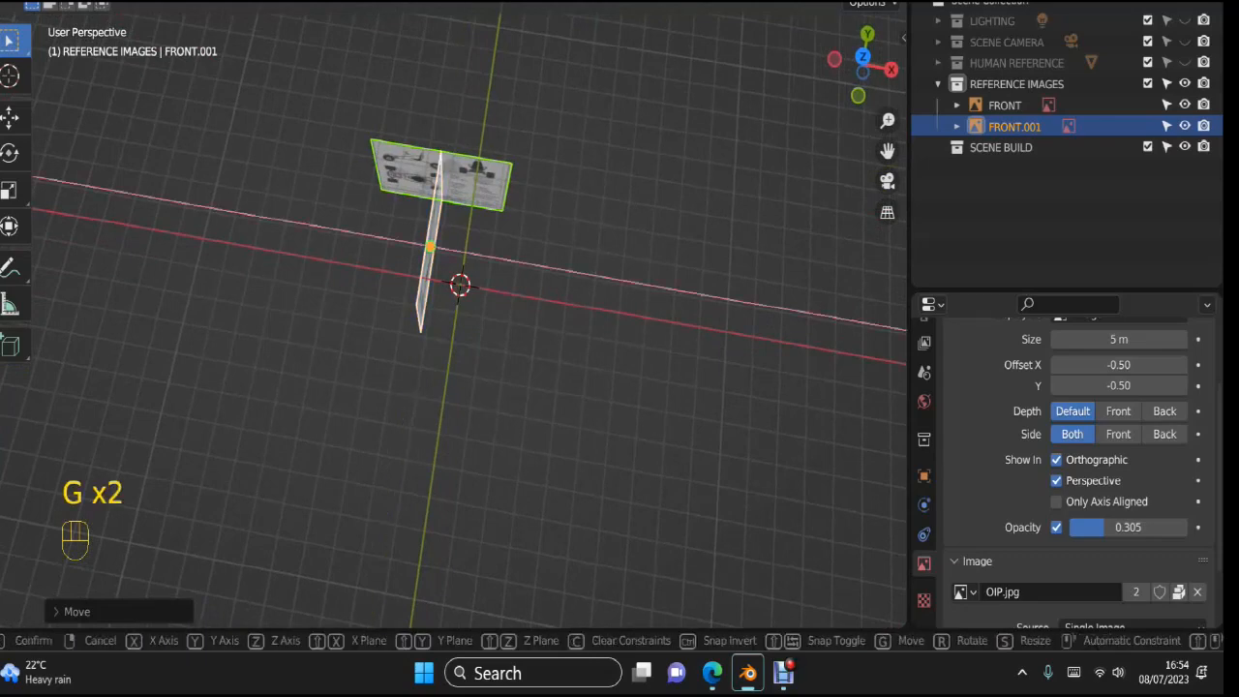
{"action": "key", "text": "Return"}
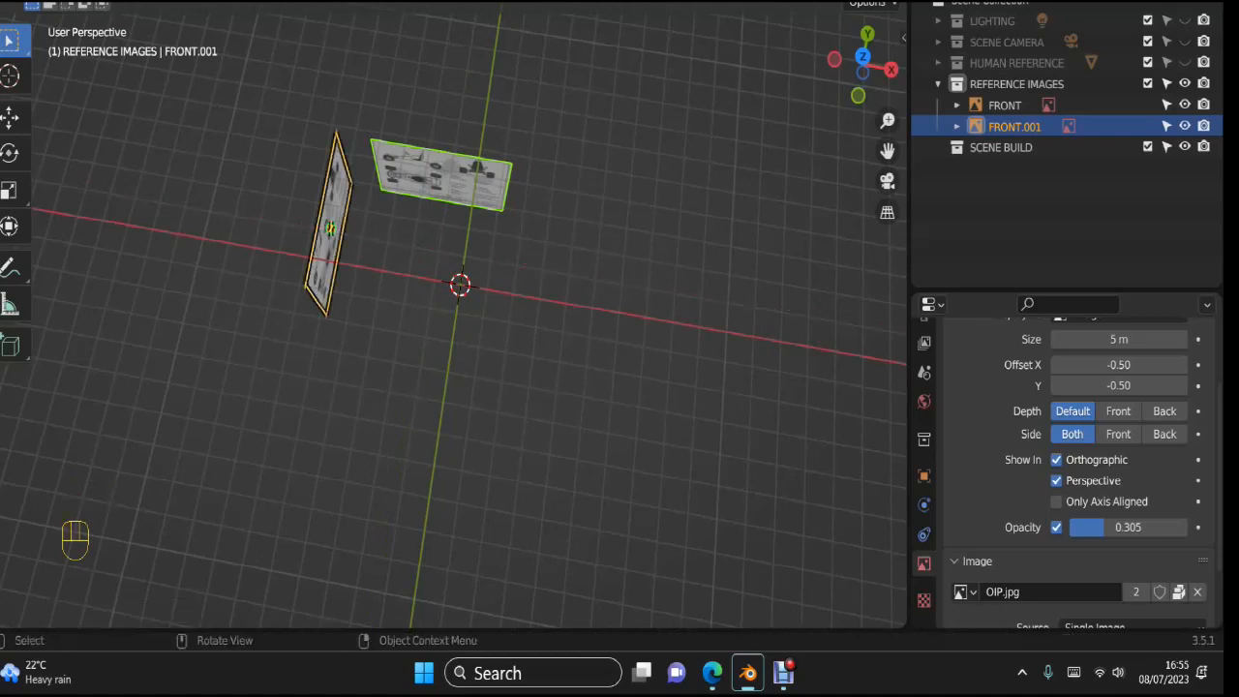
Step: Duplicate the side-view image toward the origin along X and rotate the copy a quarter turn about Y to lie flat
{"action": "key", "text": "shift+d"}
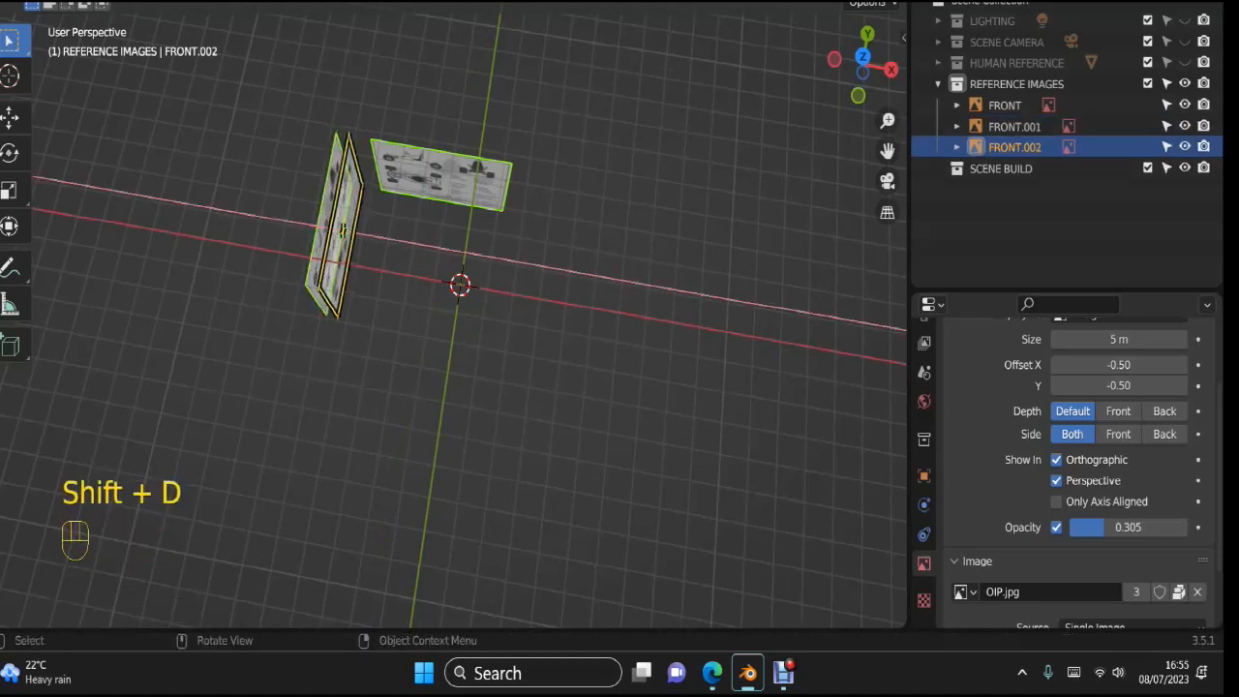
{"action": "key", "text": "r"}
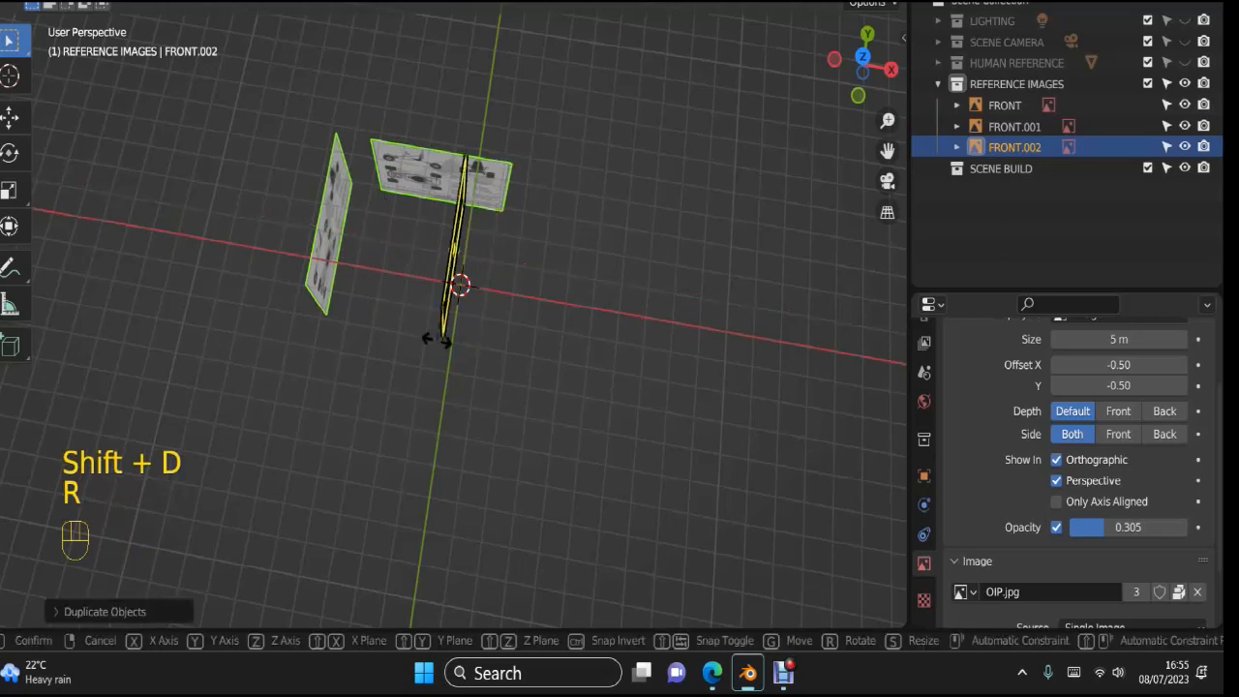
{"action": "key", "text": "y"}
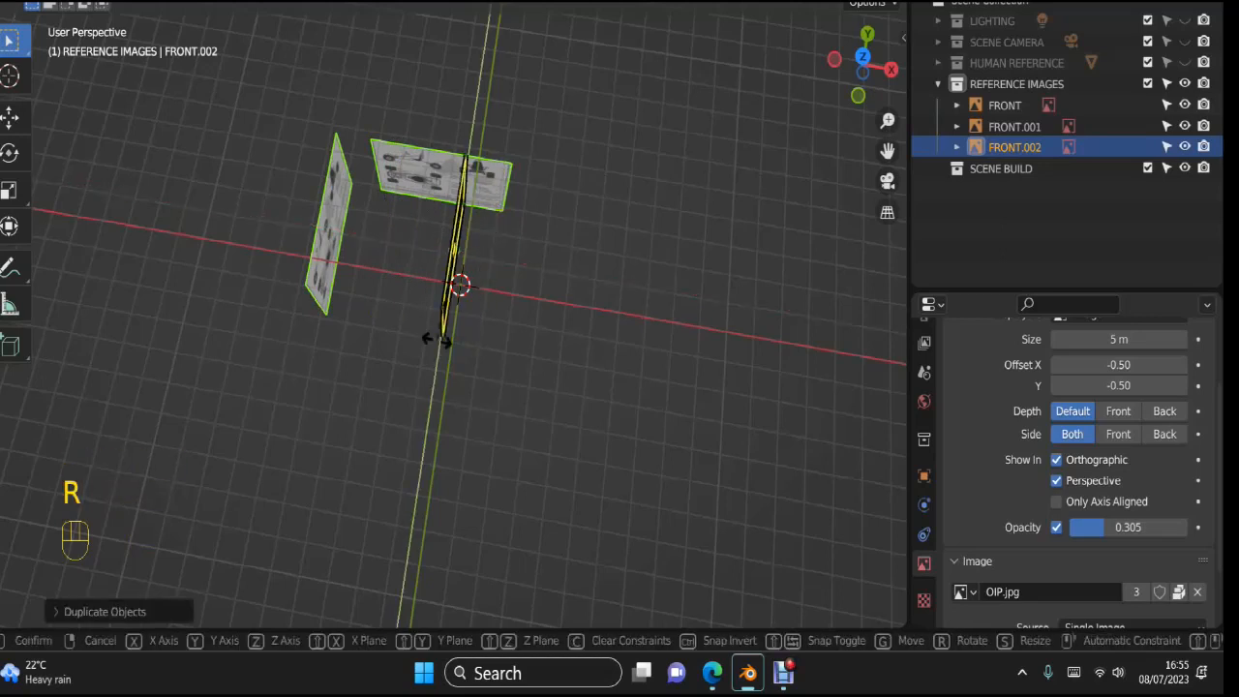
{"action": "type", "text": "0"}
{"action": "key", "text": "Return"}
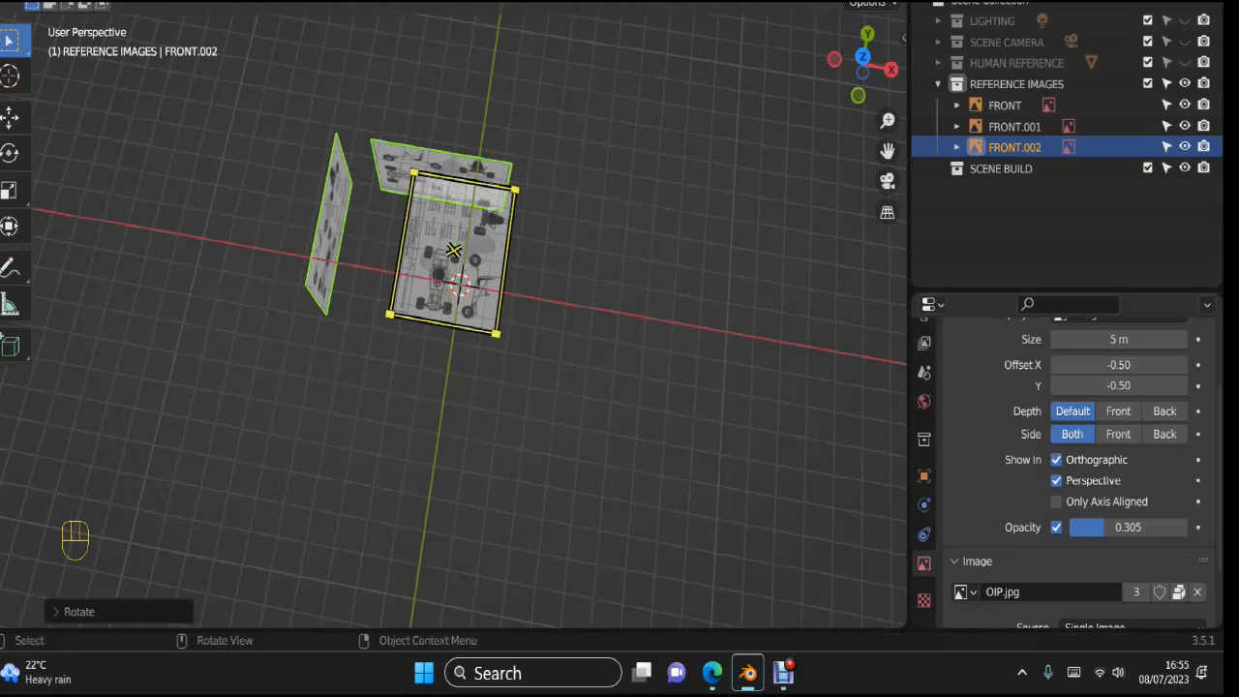
Step: Lower the flat image along Z, well below the ground grid
{"action": "middle_click_drag", "start_coordinate": [453, 251], "coordinate": [474, 308]}
{"action": "key", "text": "g"}
{"action": "key", "text": "x"}
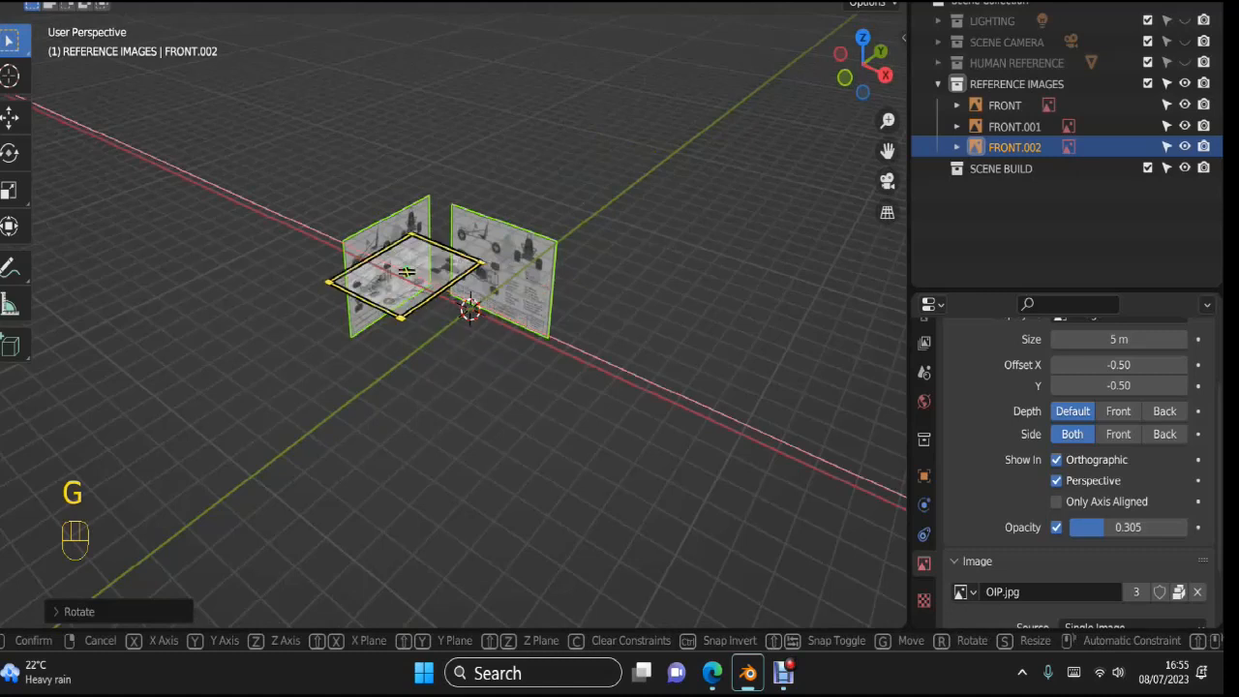
{"action": "right_click", "coordinate": [475, 308]}
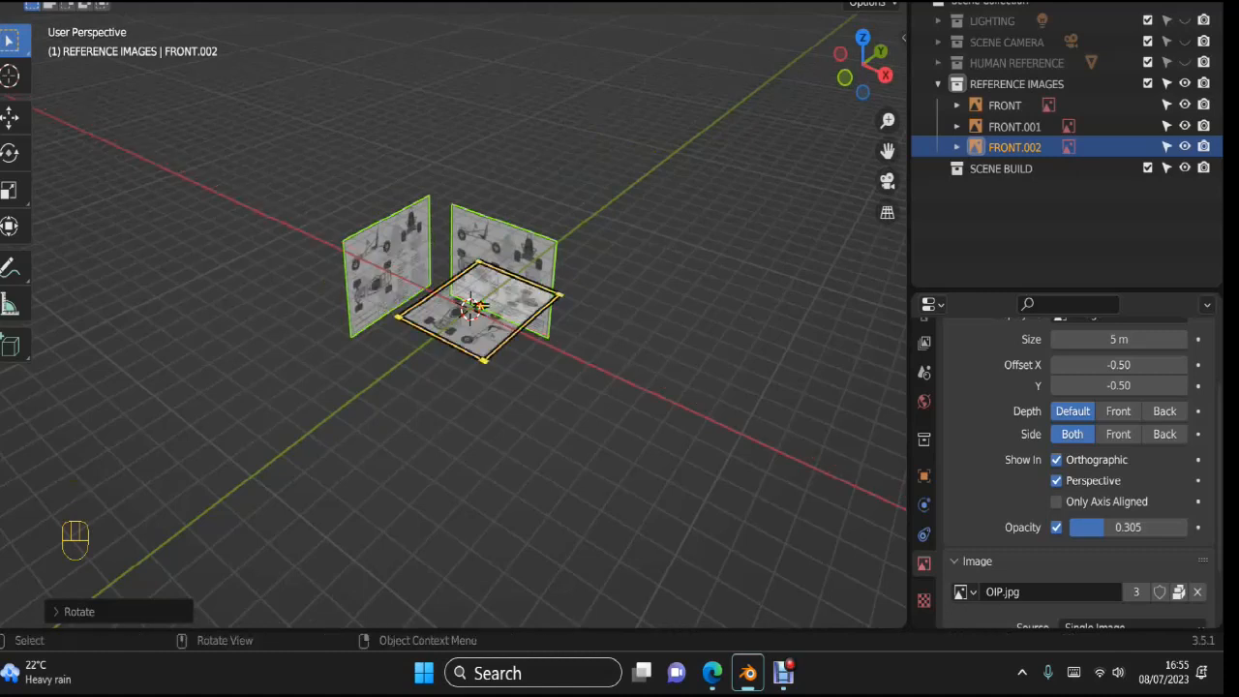
{"action": "key", "text": "g"}
{"action": "key", "text": "z"}
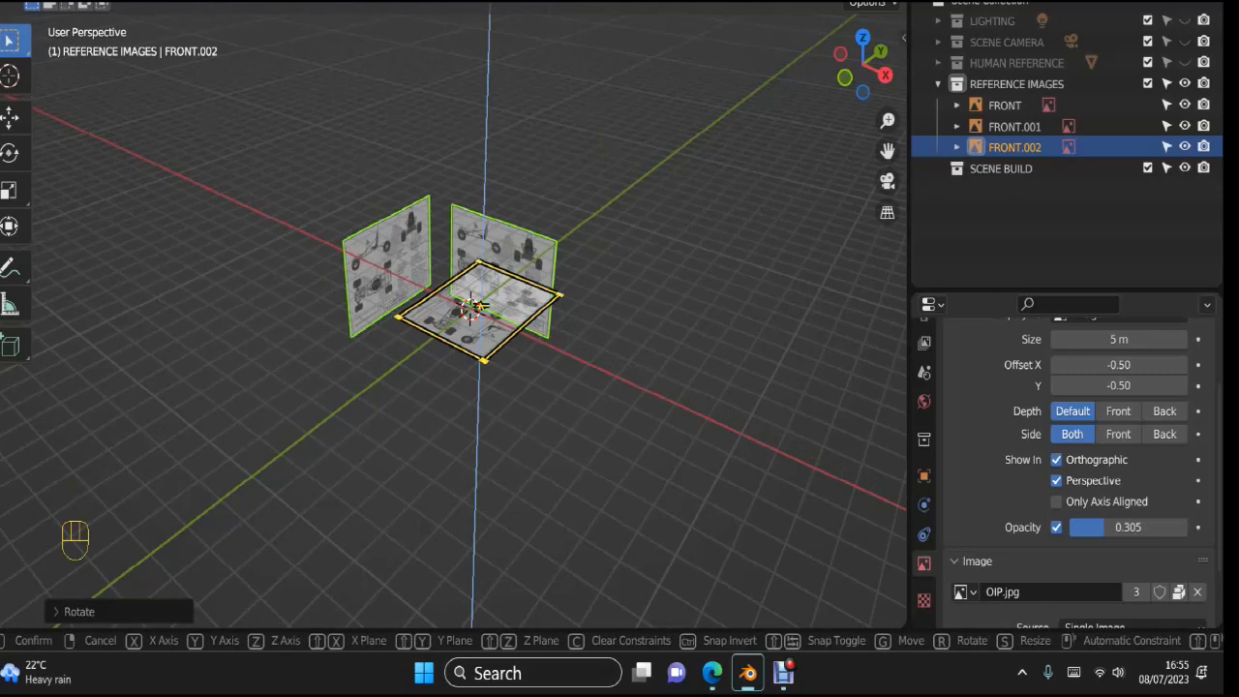
{"action": "left_click", "coordinate": [477, 396]}
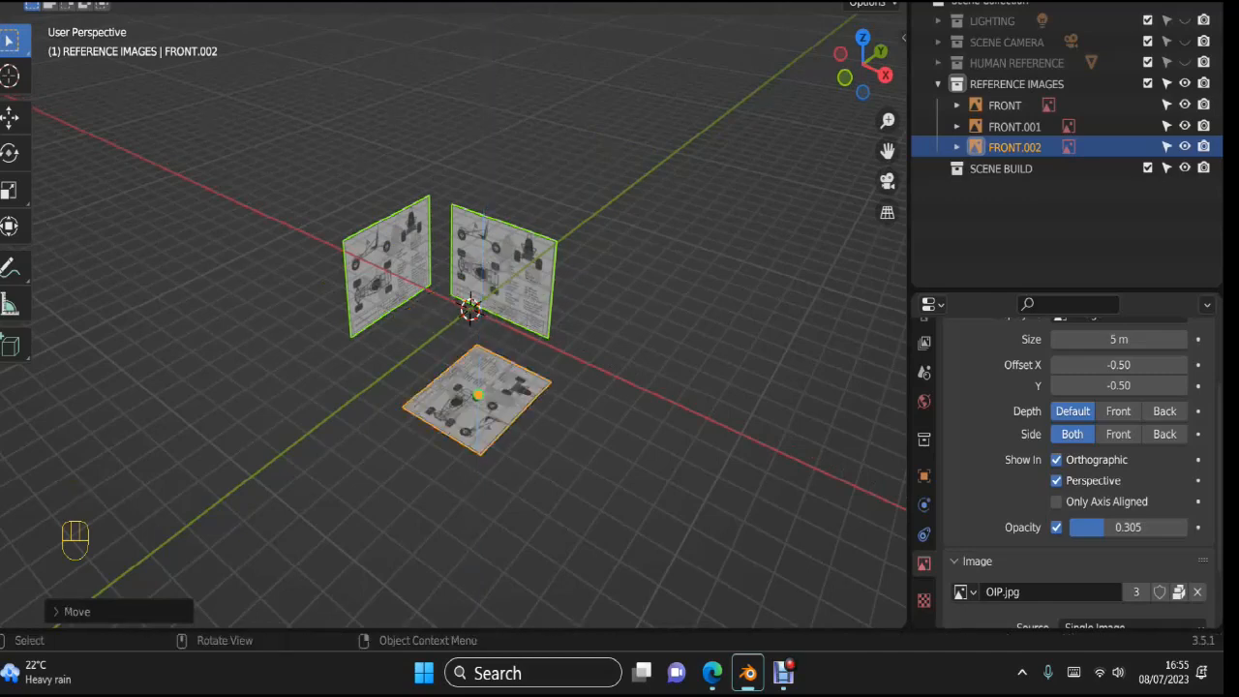
Step: In the top orthographic view, move the flat image along X to centre the top-view buggy on the Y axis
{"action": "key", "text": "KP_7"}
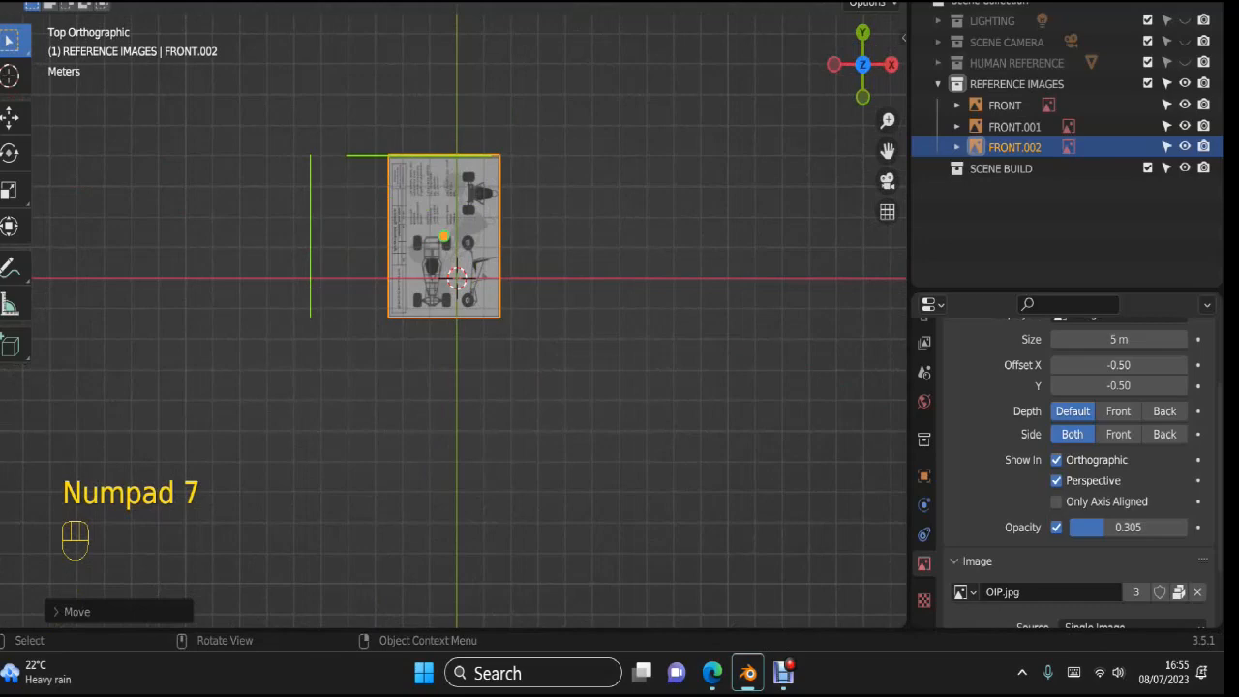
{"action": "scroll", "coordinate": [455, 315], "scroll_direction": "up", "scroll_amount": 3}
{"action": "middle_click_drag", "start_coordinate": [455, 315], "coordinate": [461, 379], "text": "shift"}
{"action": "scroll", "coordinate": [460, 378], "scroll_direction": "up", "scroll_amount": 4}
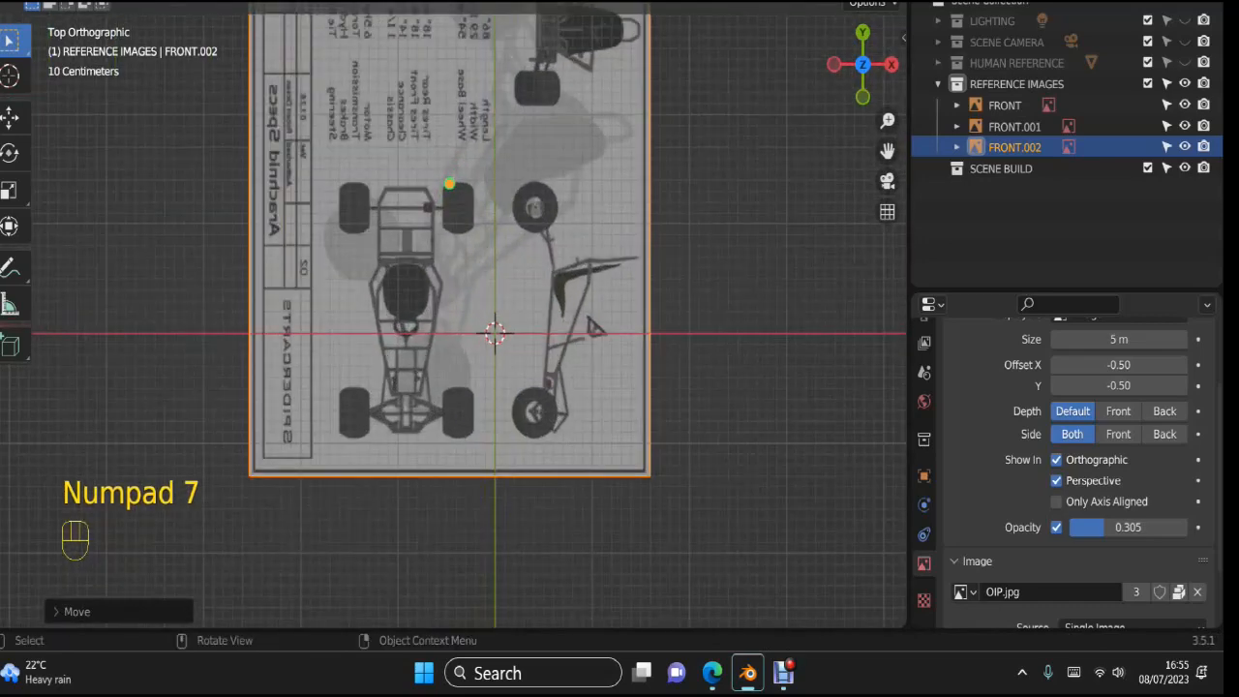
{"action": "scroll", "coordinate": [453, 315], "scroll_direction": "up", "scroll_amount": 2}
{"action": "left_click", "coordinate": [453, 314]}
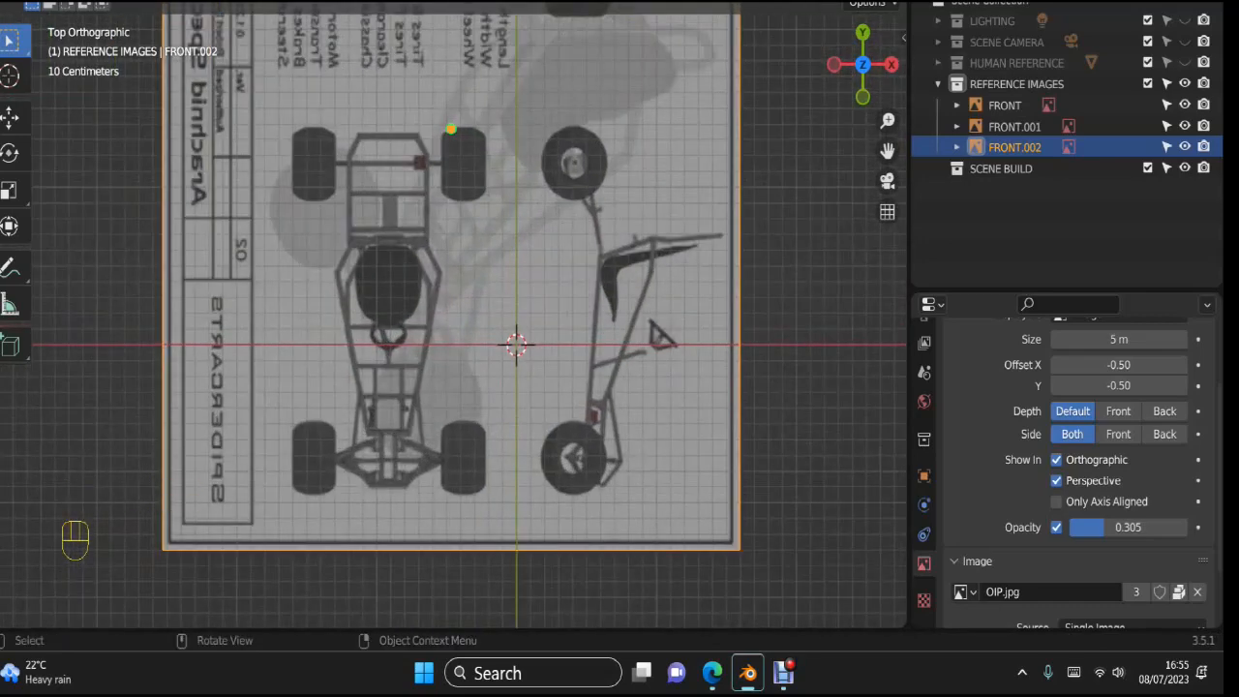
{"action": "key", "text": "g"}
{"action": "key", "text": "x"}
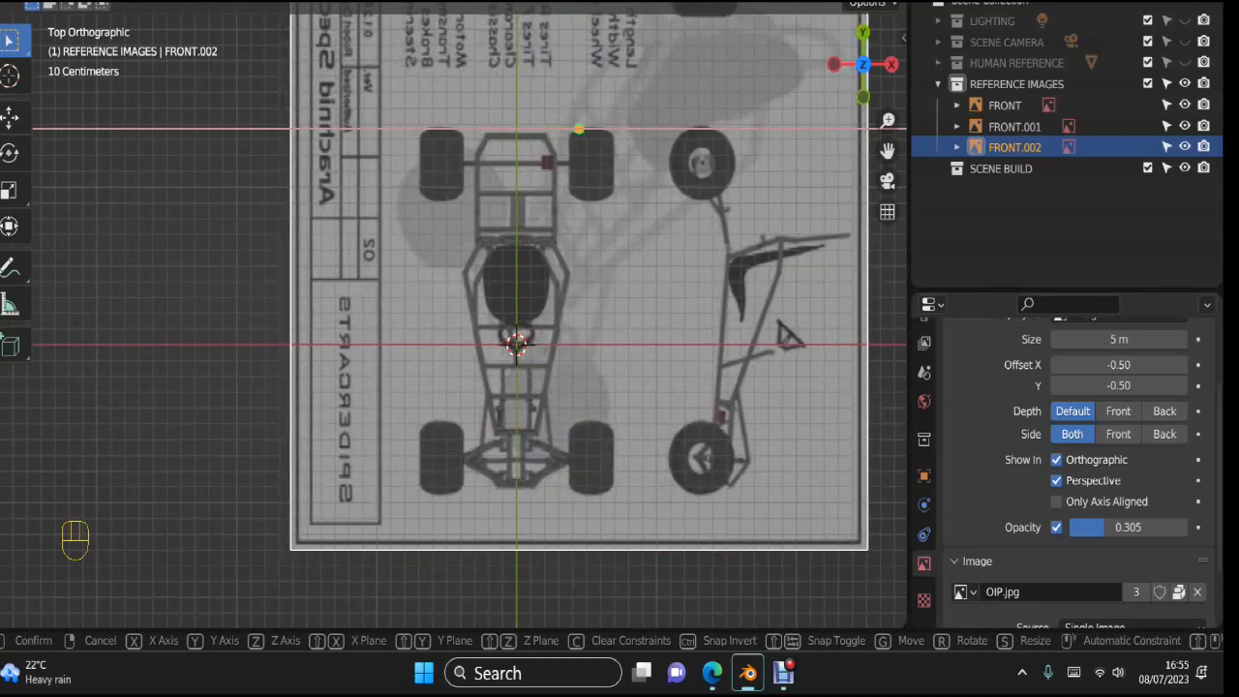
{"action": "key", "text": "Return"}
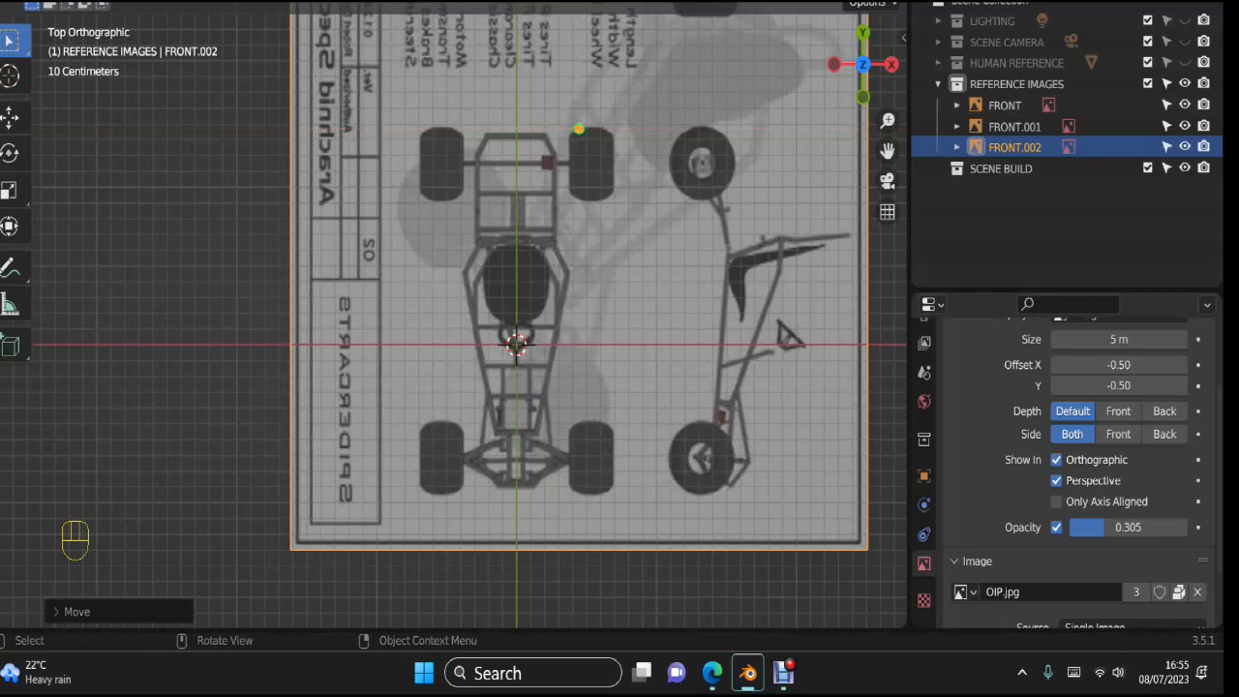
Step: Rename the flat reference image FRONT.002 as TOP
{"action": "scroll", "coordinate": [578, 129], "scroll_direction": "down", "scroll_amount": 3}
{"action": "middle_click_drag", "start_coordinate": [523, 203], "coordinate": [469, 438], "text": "shift"}
{"action": "double_click", "coordinate": [1014, 146]}
{"action": "type", "text": "TOP"}
{"action": "key", "text": "Return"}
Step: Rename the side-view reference image FRONT.001 as SIDE
{"action": "left_click", "coordinate": [306, 215]}
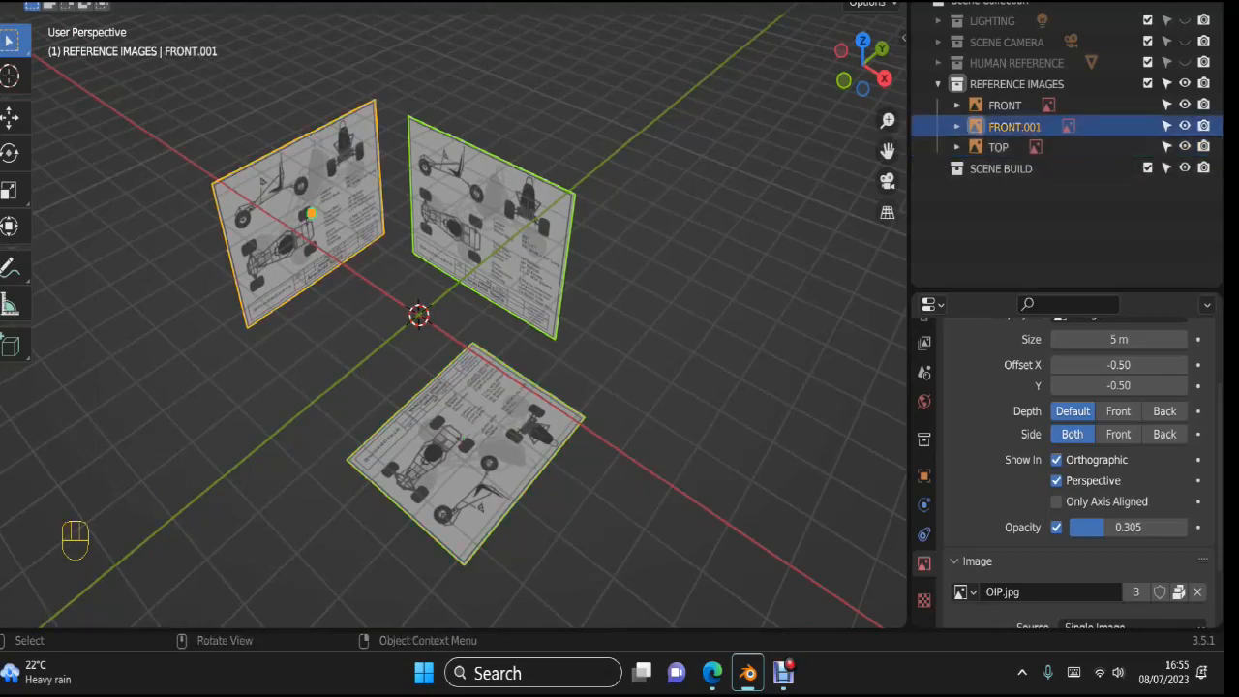
{"action": "double_click", "coordinate": [1014, 126]}
{"action": "type", "text": "SIDE"}
{"action": "key", "text": "Return"}
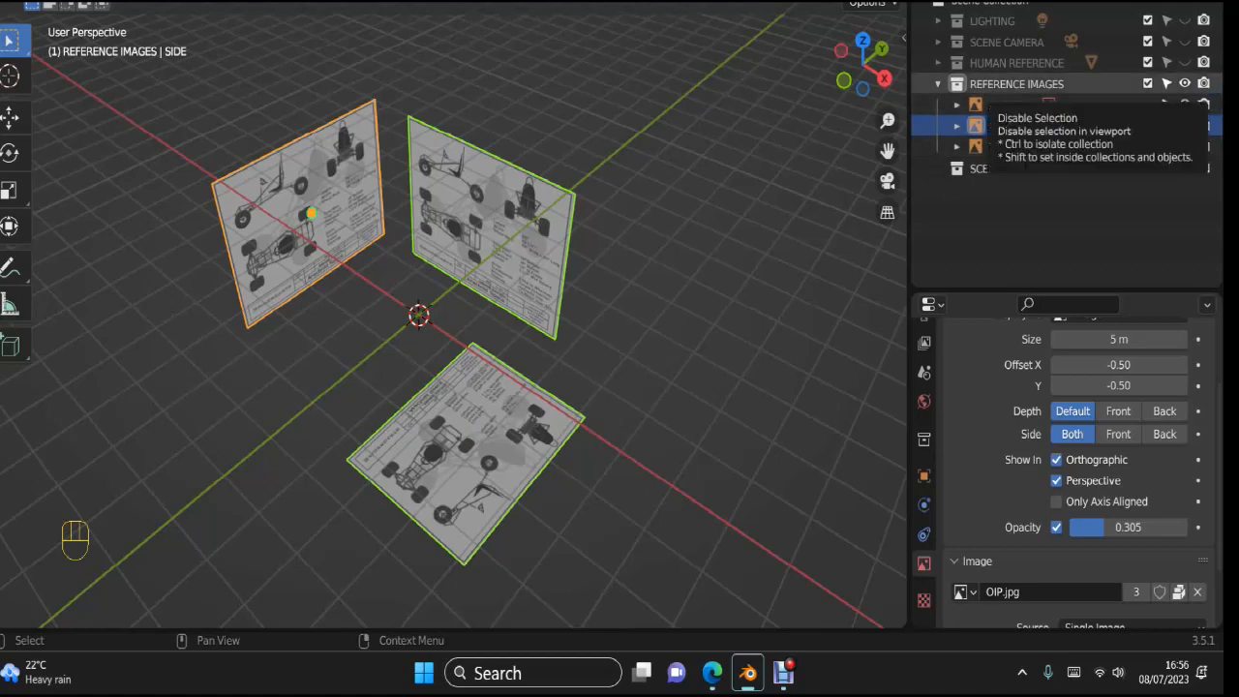
Step: Make the REFERENCE IMAGES collection unselectable, collapse it, and test with a box selection over the images
{"action": "left_click", "coordinate": [1165, 83]}
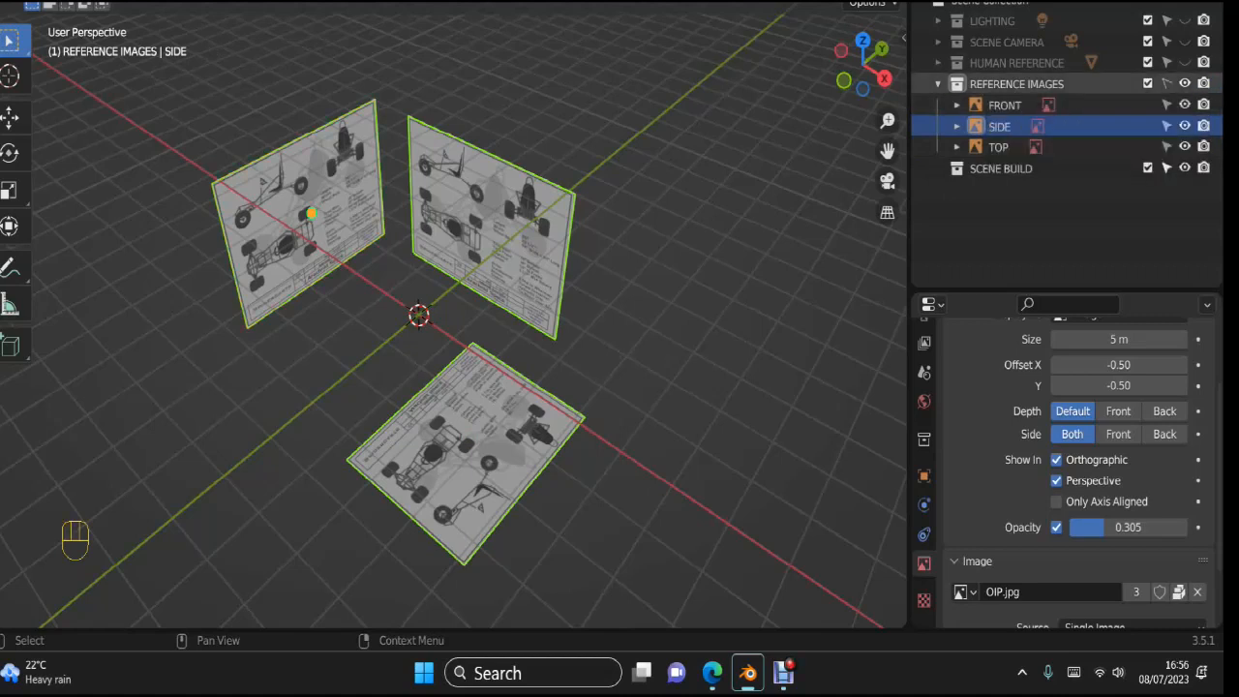
{"action": "left_click", "coordinate": [938, 84]}
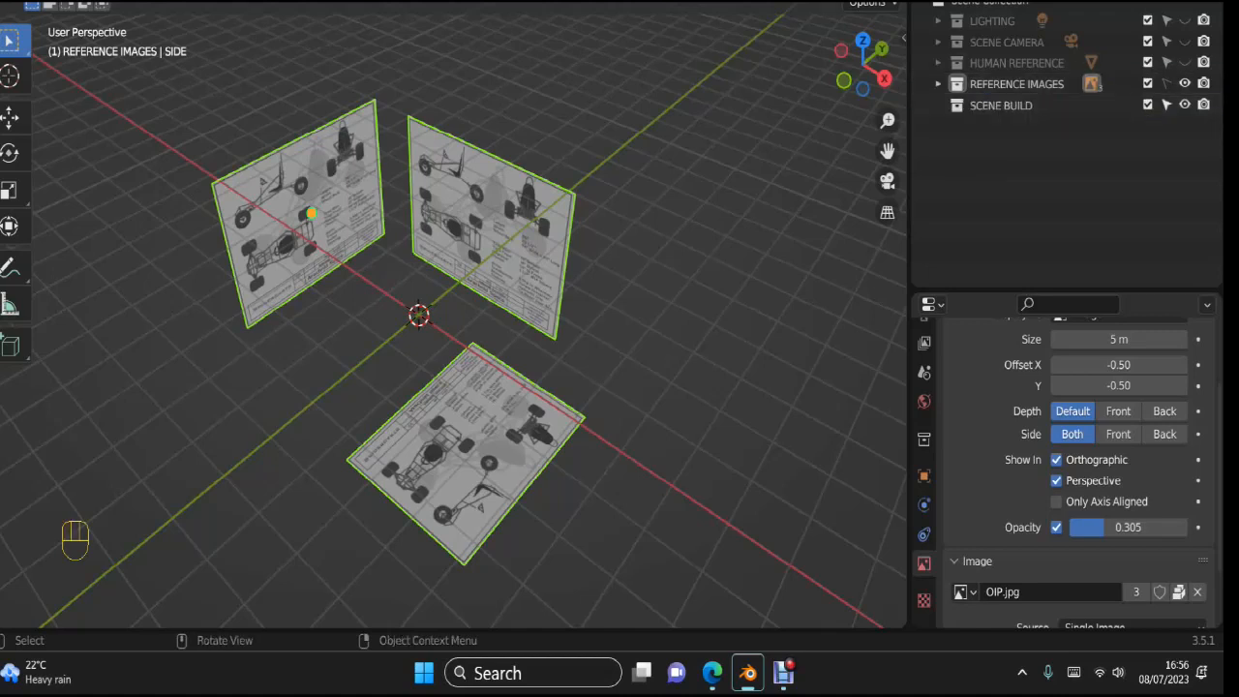
{"action": "left_click_drag", "start_coordinate": [209, 247], "coordinate": [486, 514]}
Step: In the top orthographic view, add a Path curve at the origin over the top-view buggy
{"action": "key", "text": "KP_7"}
{"action": "scroll", "coordinate": [508, 318], "scroll_direction": "up", "scroll_amount": 6}
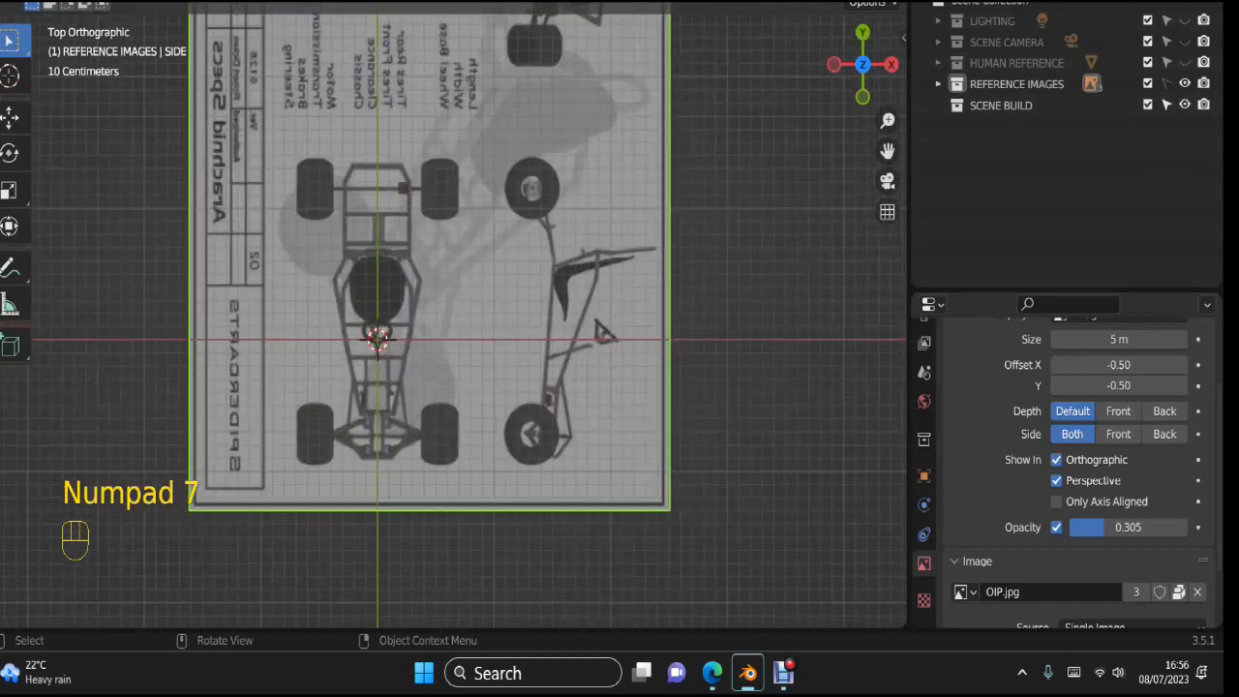
{"action": "middle_click_drag", "start_coordinate": [633, 336], "coordinate": [774, 236], "text": "shift"}
{"action": "key", "text": "shift+a"}
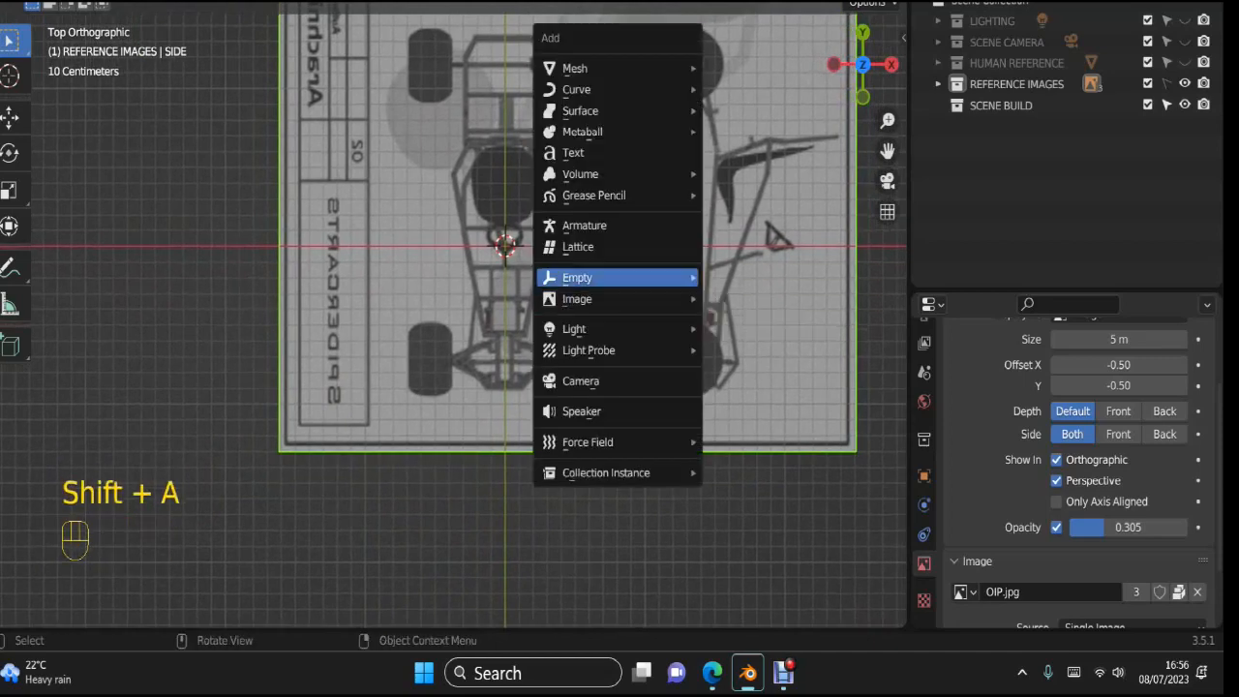
{"action": "mouse_move", "coordinate": [600, 89]}
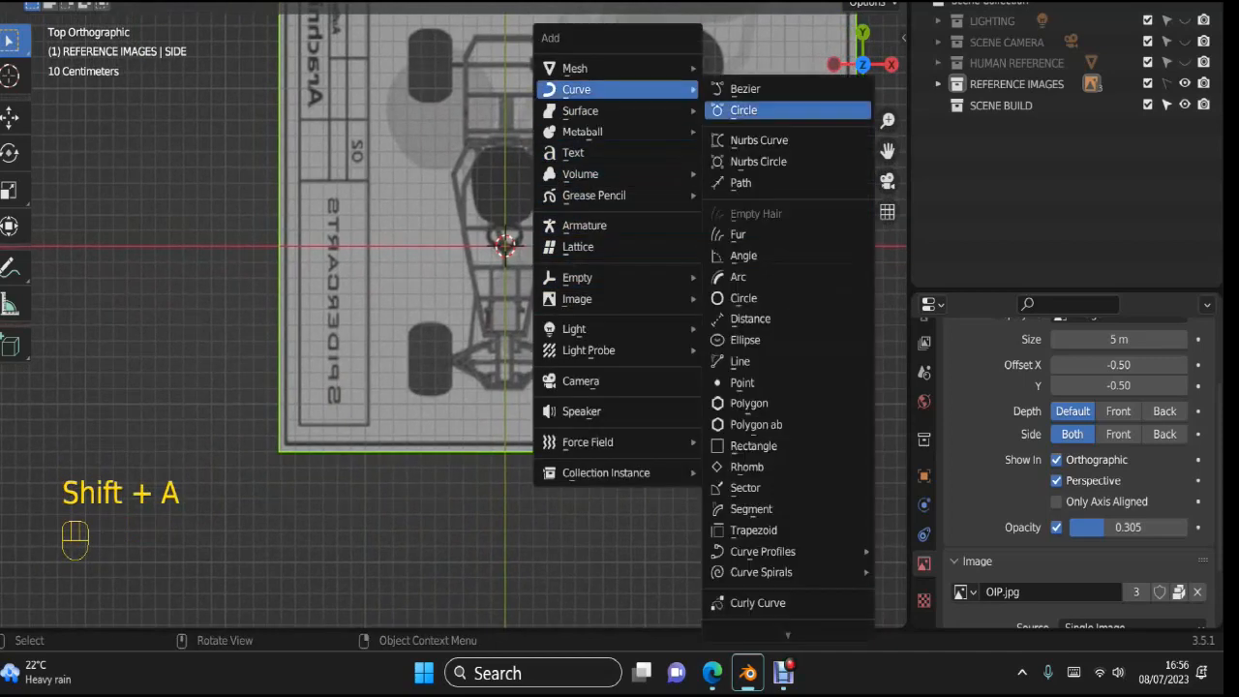
{"action": "left_click", "coordinate": [755, 182]}
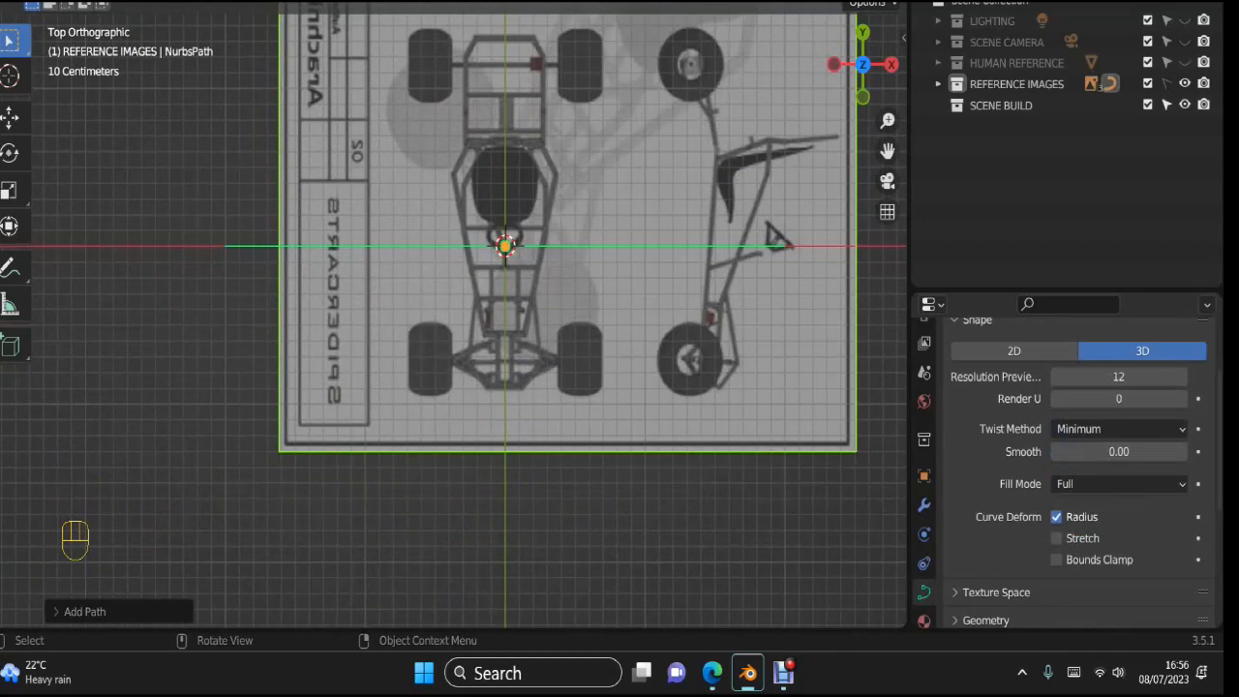
Step: Move NurbsPath out of the REFERENCE IMAGES collection to the scene's top level and make SCENE BUILD the active collection
{"action": "scroll", "coordinate": [450, 305], "scroll_direction": "down", "scroll_amount": 2}
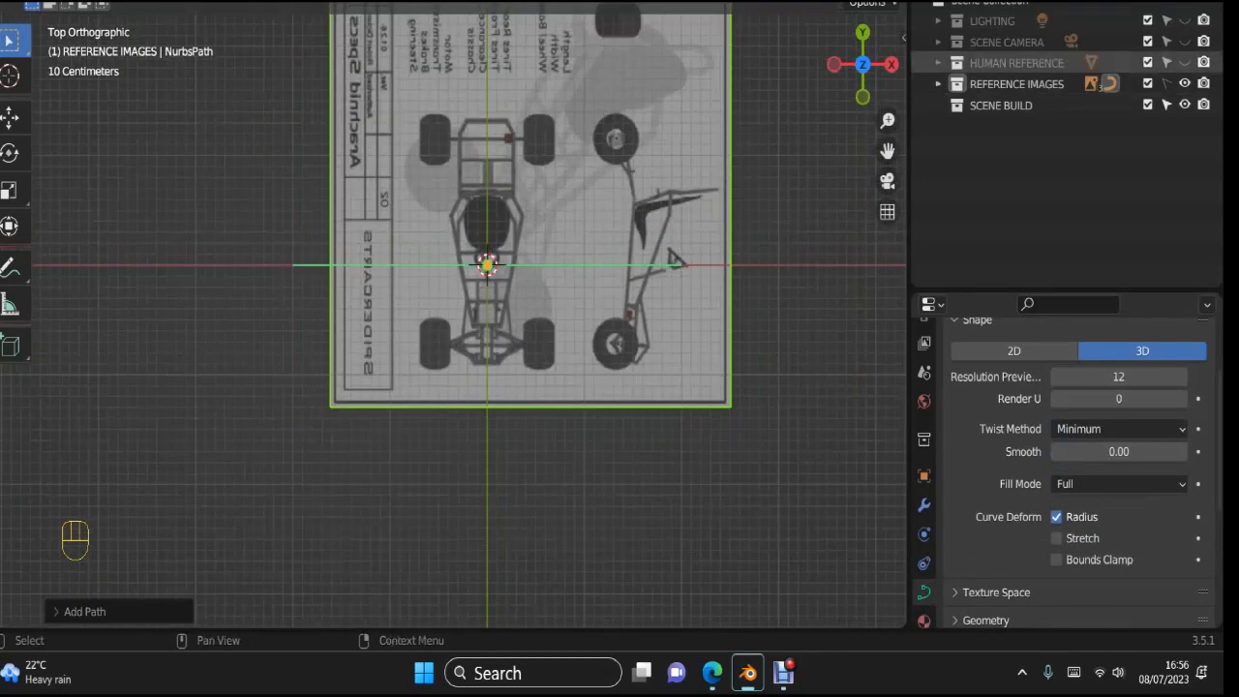
{"action": "left_click", "coordinate": [937, 63]}
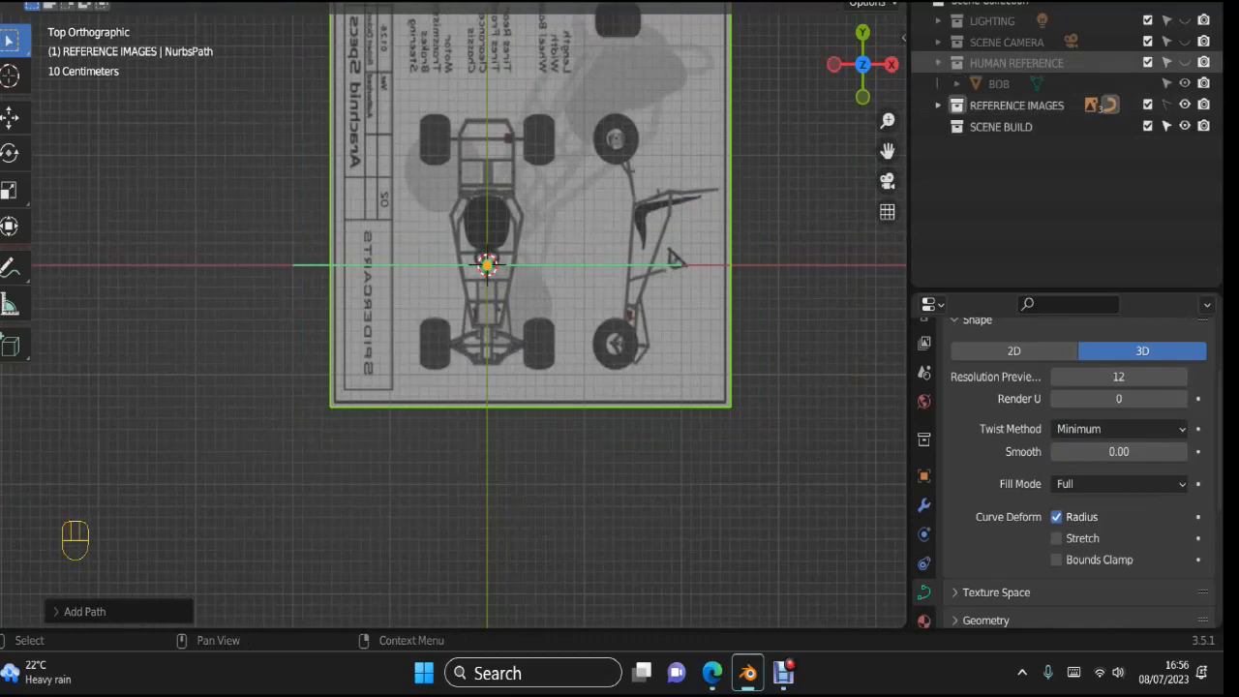
{"action": "left_click", "coordinate": [936, 63]}
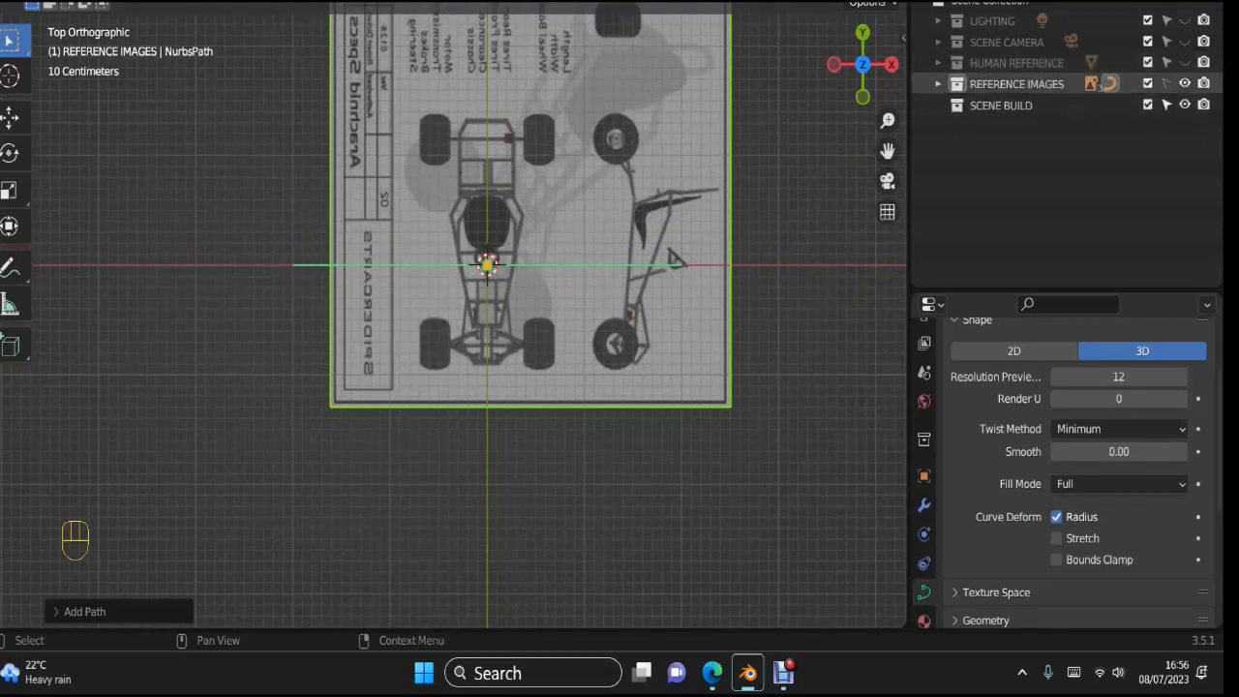
{"action": "left_click", "coordinate": [937, 84]}
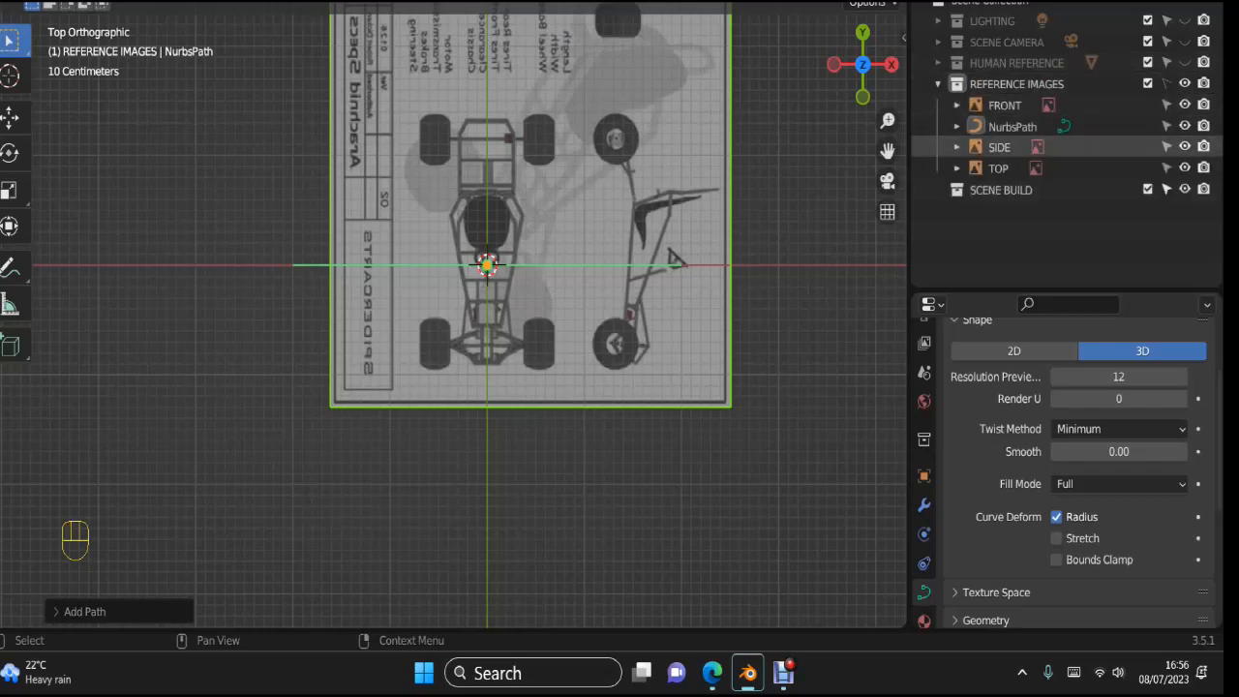
{"action": "left_click_drag", "start_coordinate": [1012, 127], "coordinate": [1006, 232]}
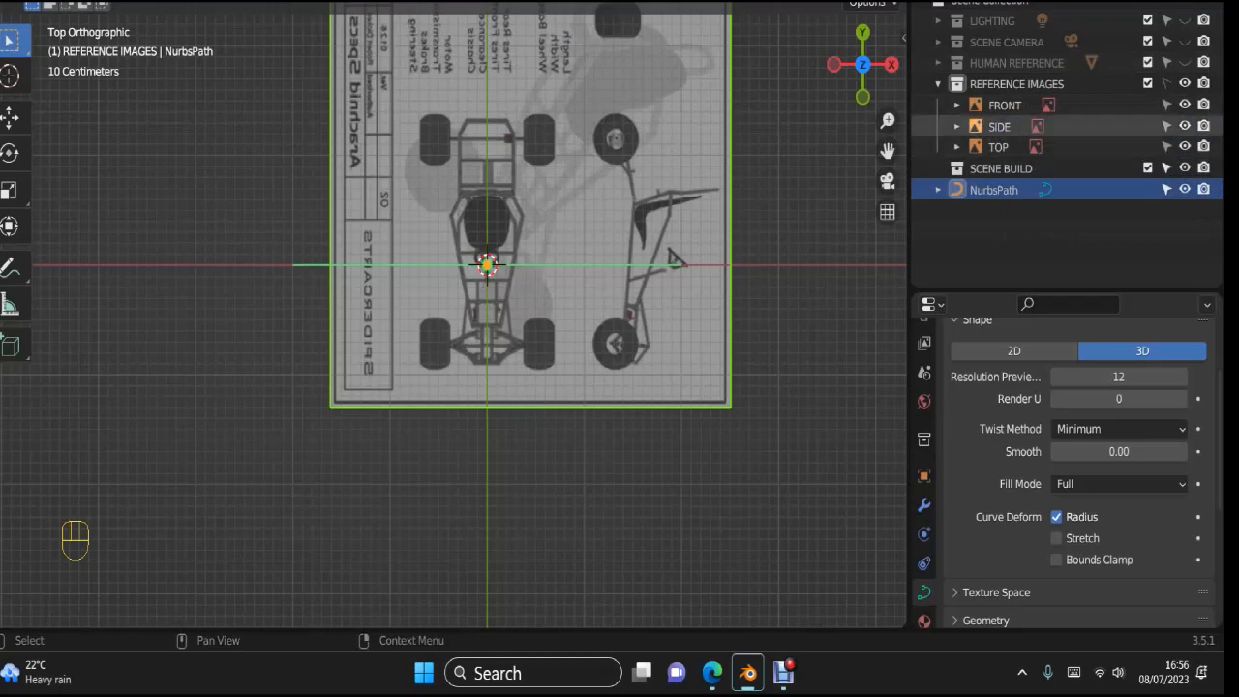
{"action": "left_click", "coordinate": [938, 84]}
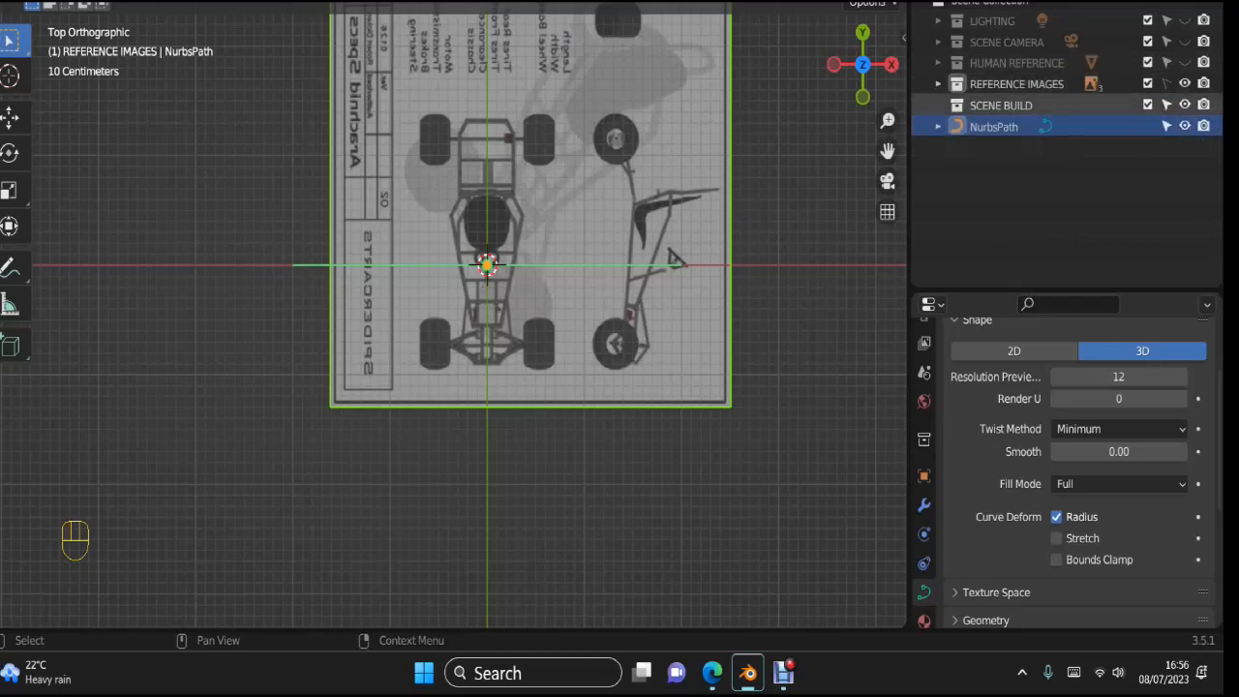
{"action": "left_click", "coordinate": [1001, 106]}
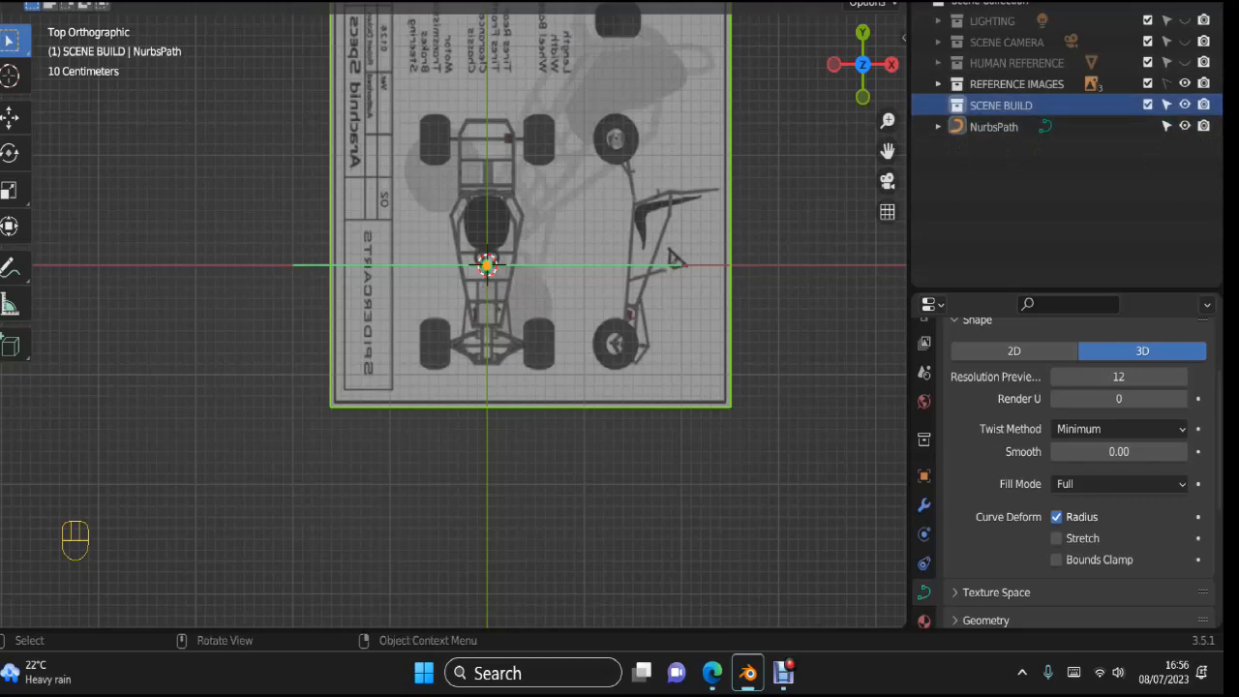
Step: Select the path and move it along Y to just beyond the lower edge of the top-view blueprint, centred on the Y axis
{"action": "scroll", "coordinate": [453, 315], "scroll_direction": "up", "scroll_amount": 2}
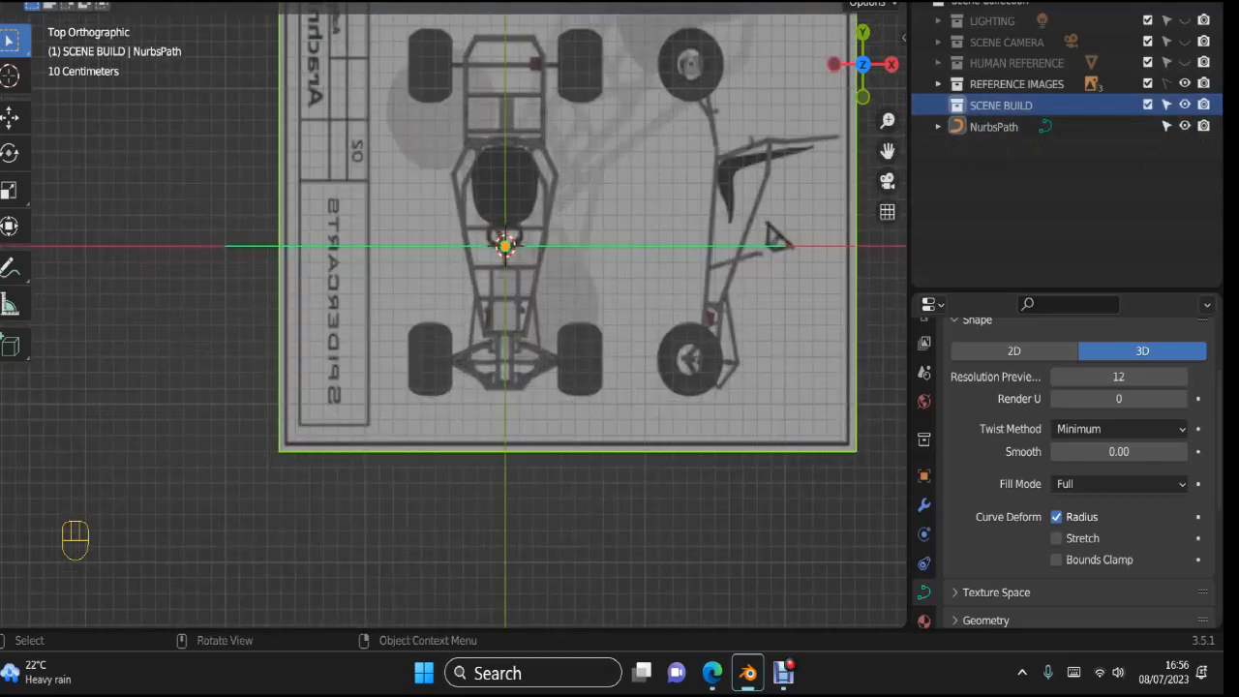
{"action": "scroll", "coordinate": [453, 314], "scroll_direction": "up", "scroll_amount": 3}
{"action": "middle_click_drag", "start_coordinate": [453, 315], "coordinate": [399, 232], "text": "shift"}
{"action": "scroll", "coordinate": [453, 314], "scroll_direction": "down", "scroll_amount": 2}
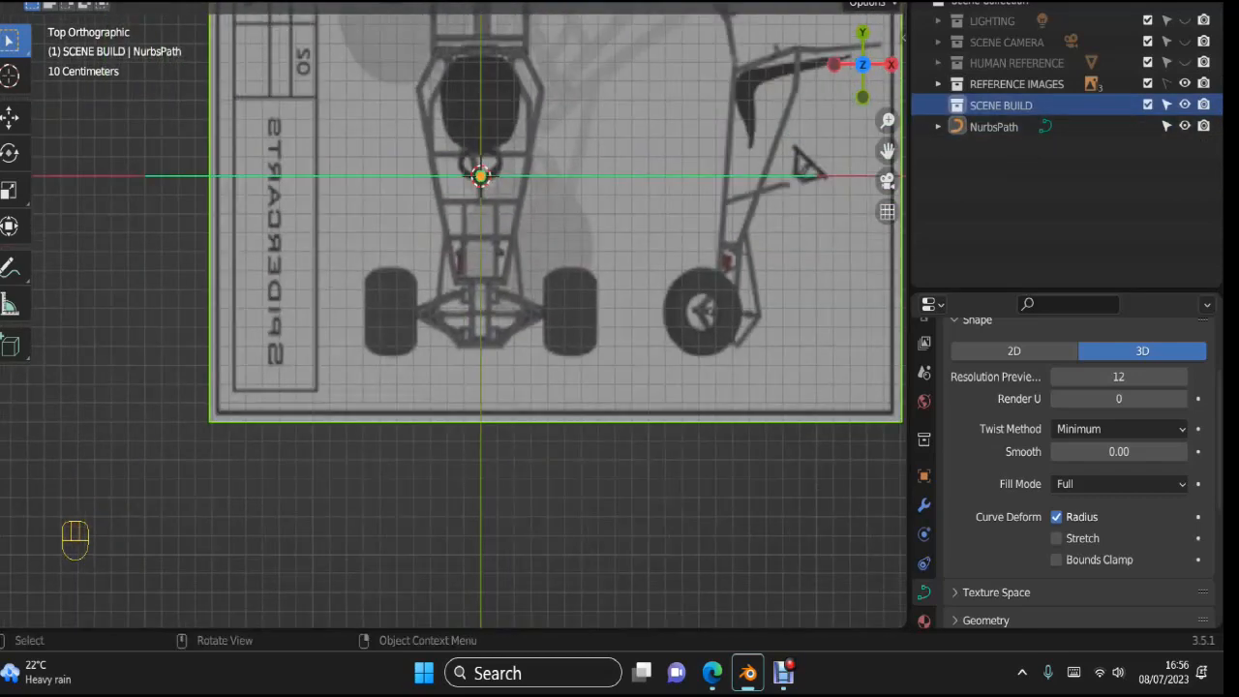
{"action": "key", "text": "g"}
{"action": "key", "text": "y"}
{"action": "right_click", "coordinate": [620, 288]}
{"action": "left_click", "coordinate": [994, 127]}
{"action": "key", "text": "g"}
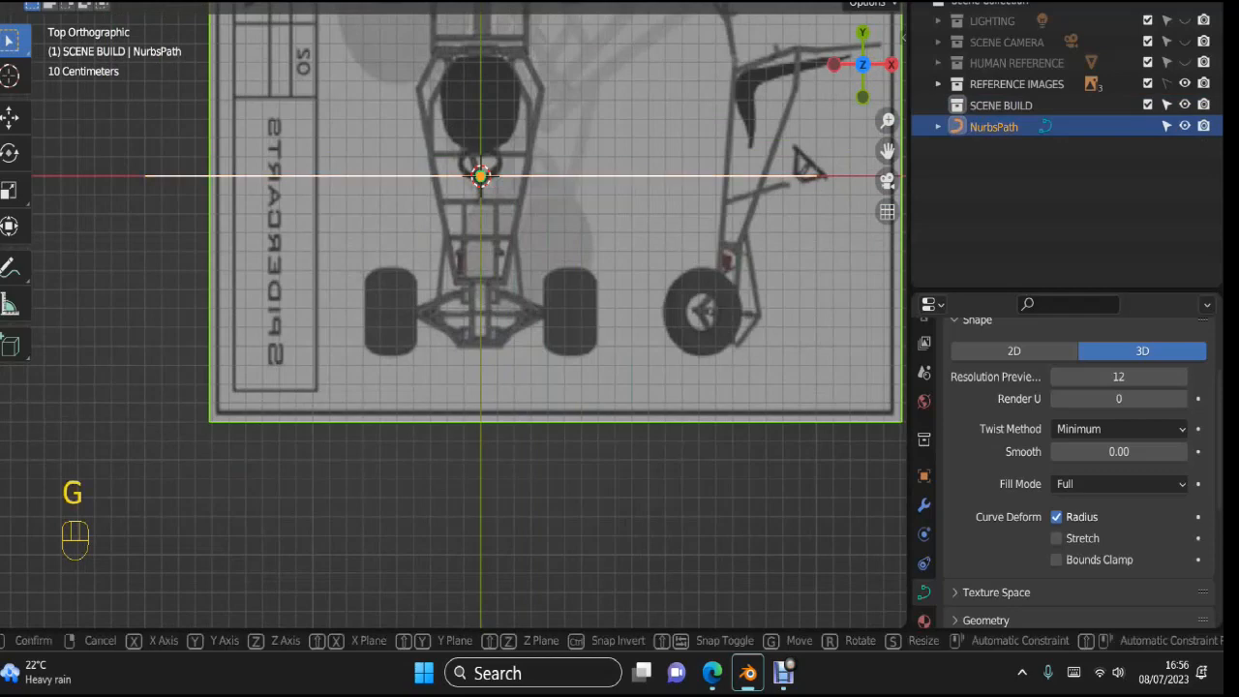
{"action": "left_click", "coordinate": [480, 461]}
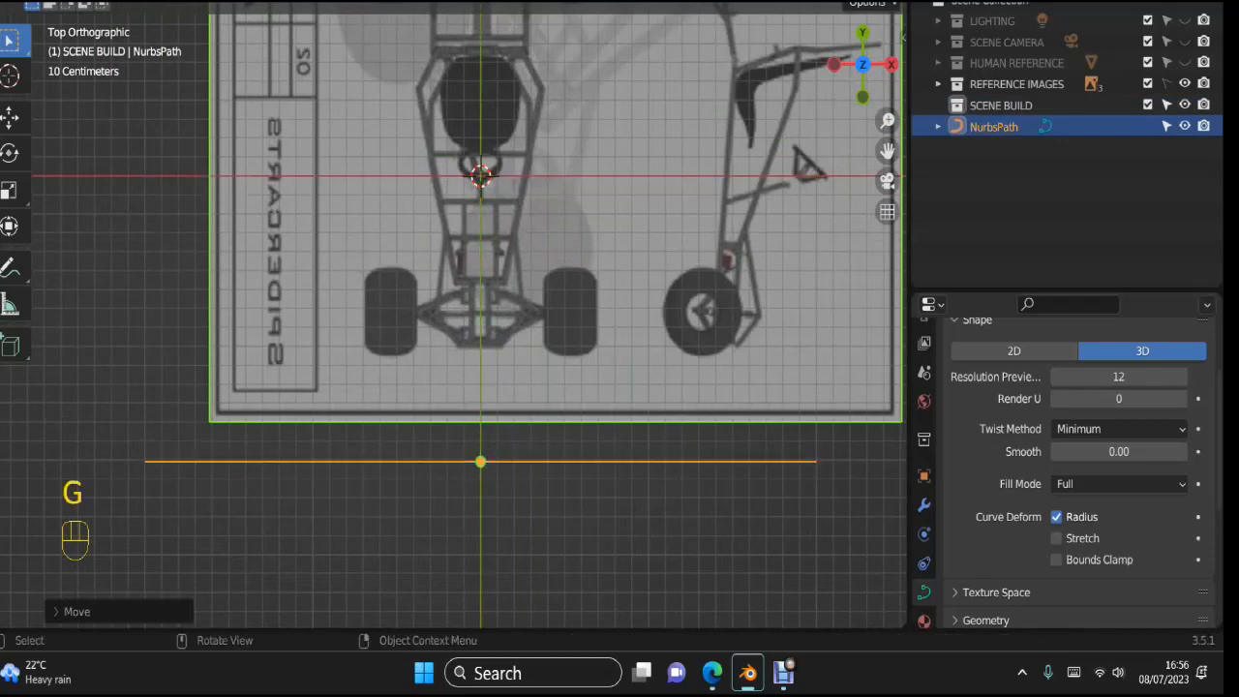
Step: Scale the path down to a short line narrower than the buggy's wheel spacing
{"action": "middle_click_drag", "start_coordinate": [480, 462], "coordinate": [516, 386], "text": "shift"}
{"action": "key", "text": "s"}
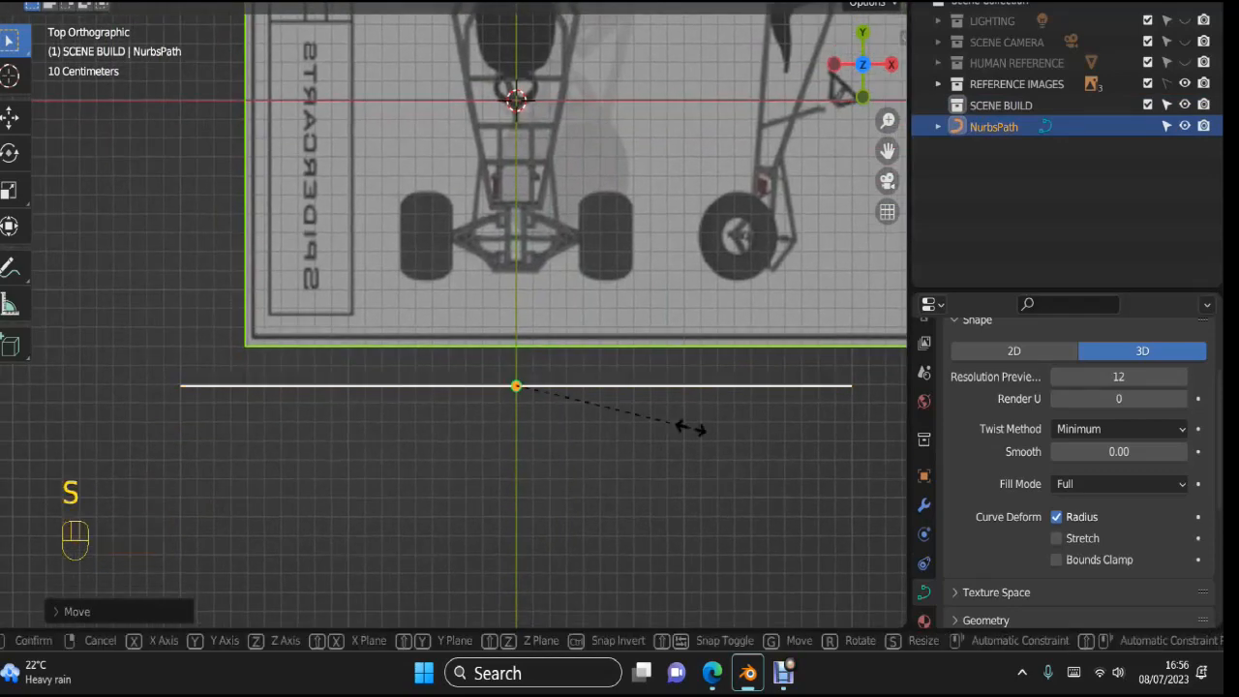
{"action": "left_click", "coordinate": [499, 397]}
Step: Delete the two control points on the path's negative X side, leaving the half that starts at the centre line
{"action": "scroll", "coordinate": [516, 387], "scroll_direction": "up", "scroll_amount": 2}
{"action": "key", "text": "Tab"}
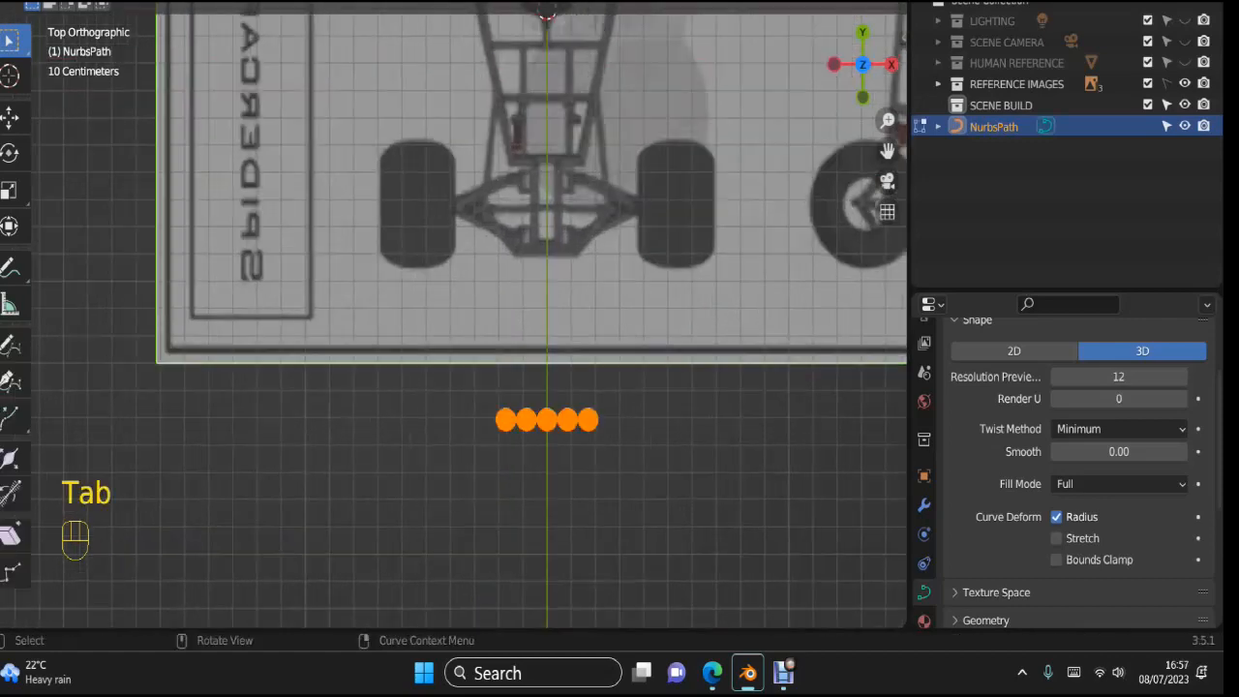
{"action": "left_click_drag", "start_coordinate": [483, 400], "coordinate": [533, 461]}
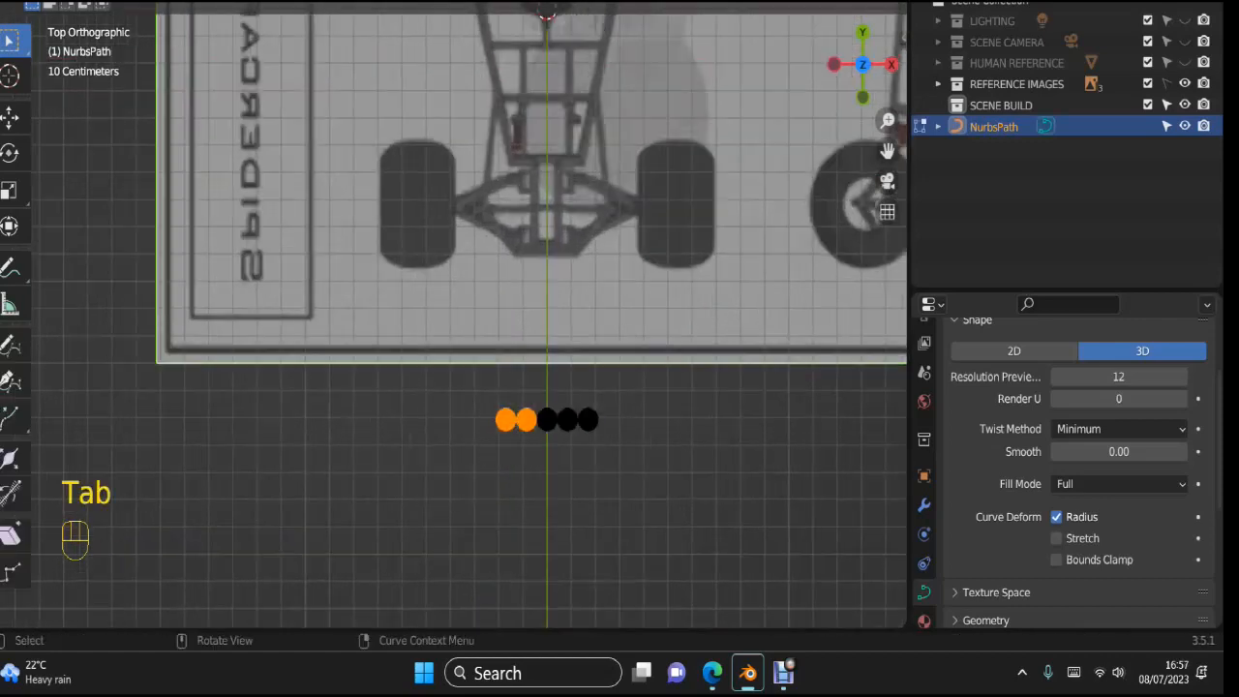
{"action": "key", "text": "x"}
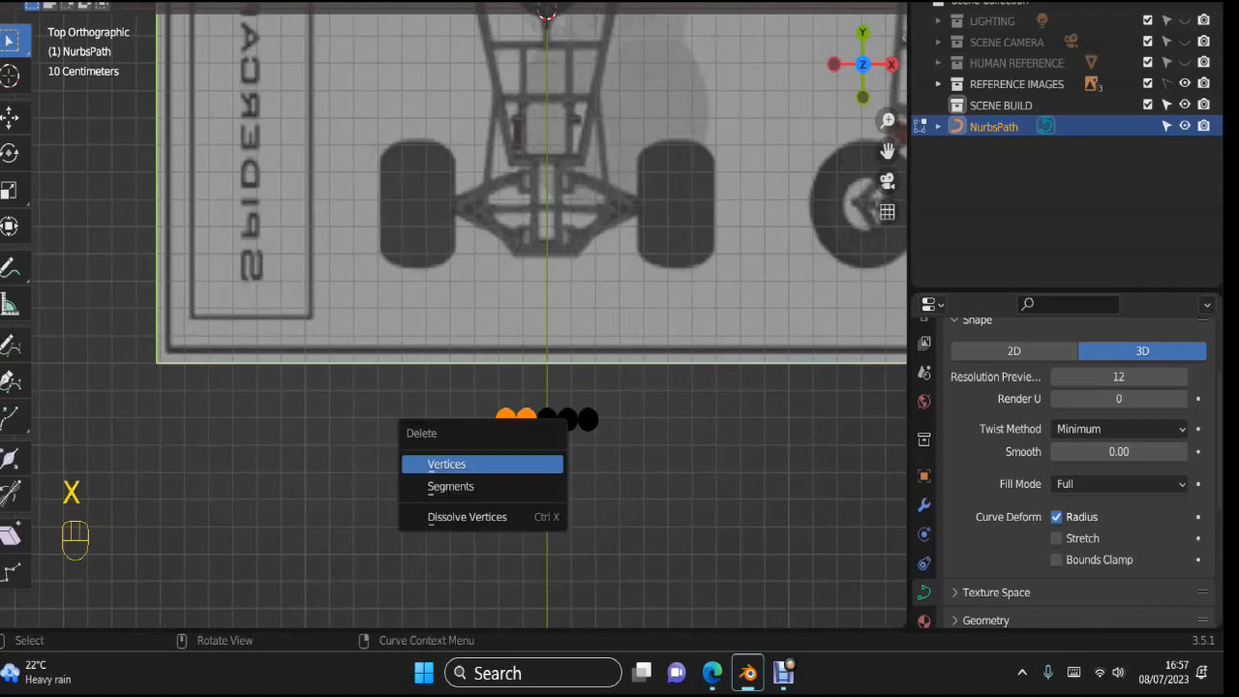
{"action": "left_click", "coordinate": [534, 462]}
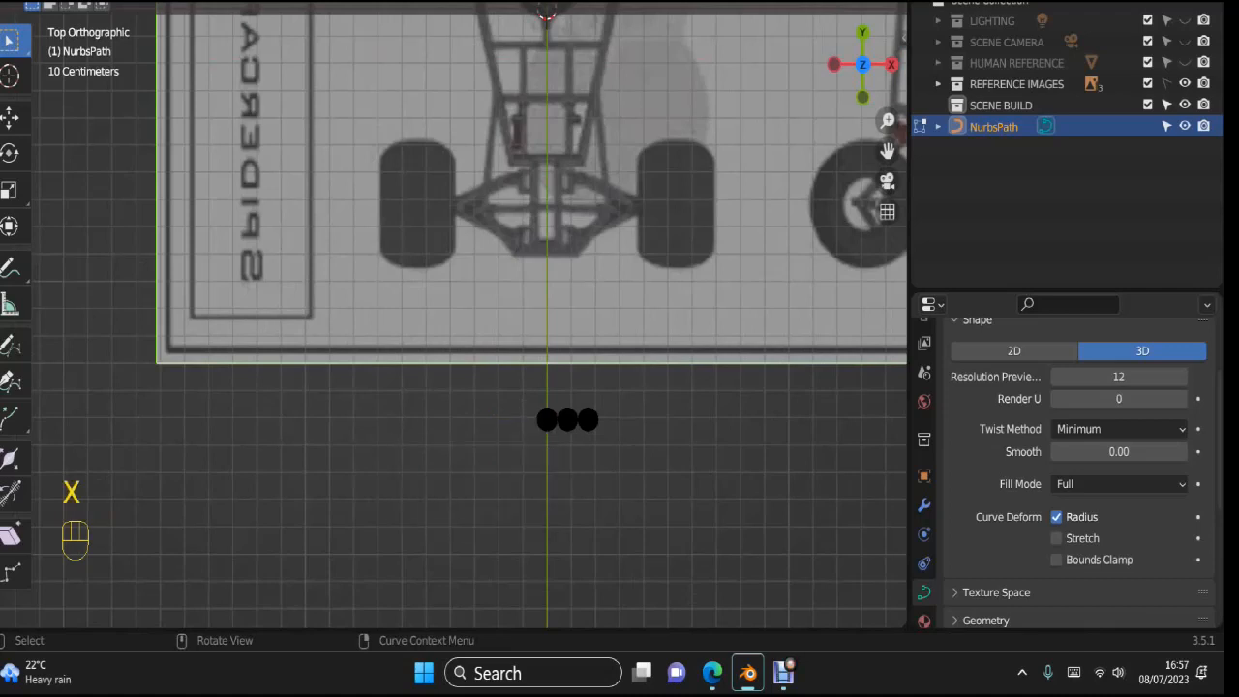
{"action": "key", "text": "Tab"}
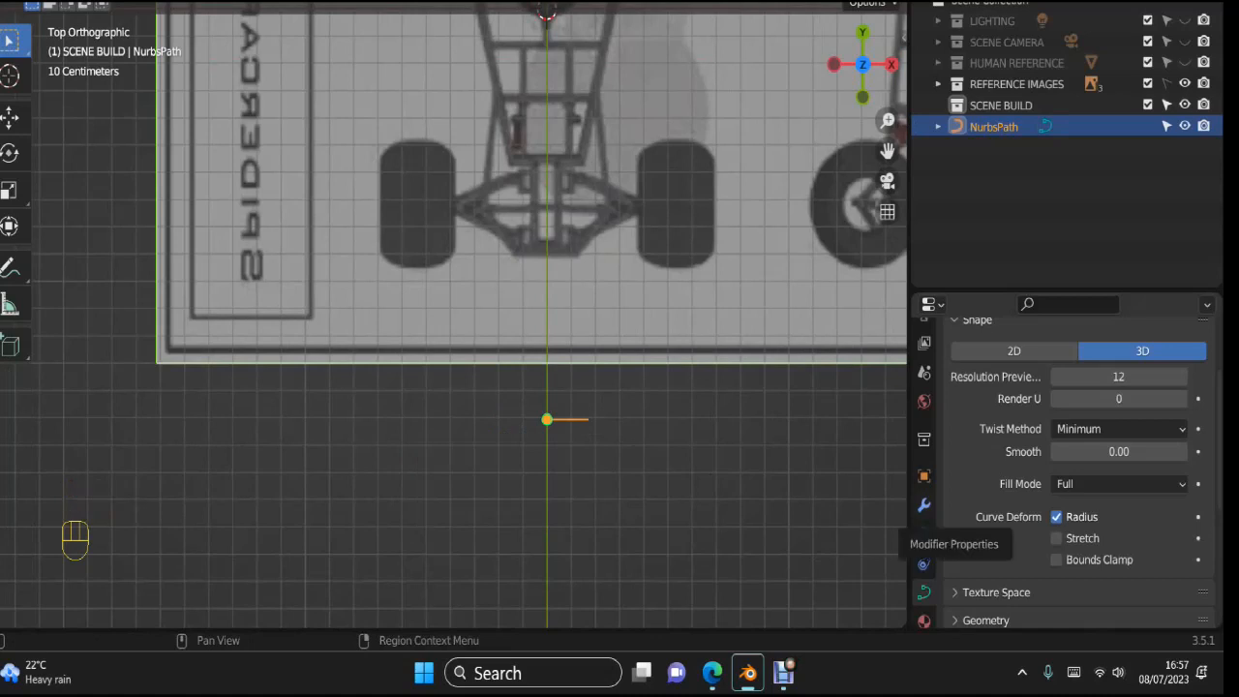
Step: Add a Mirror modifier on the X axis to the half path
{"action": "left_click", "coordinate": [924, 505]}
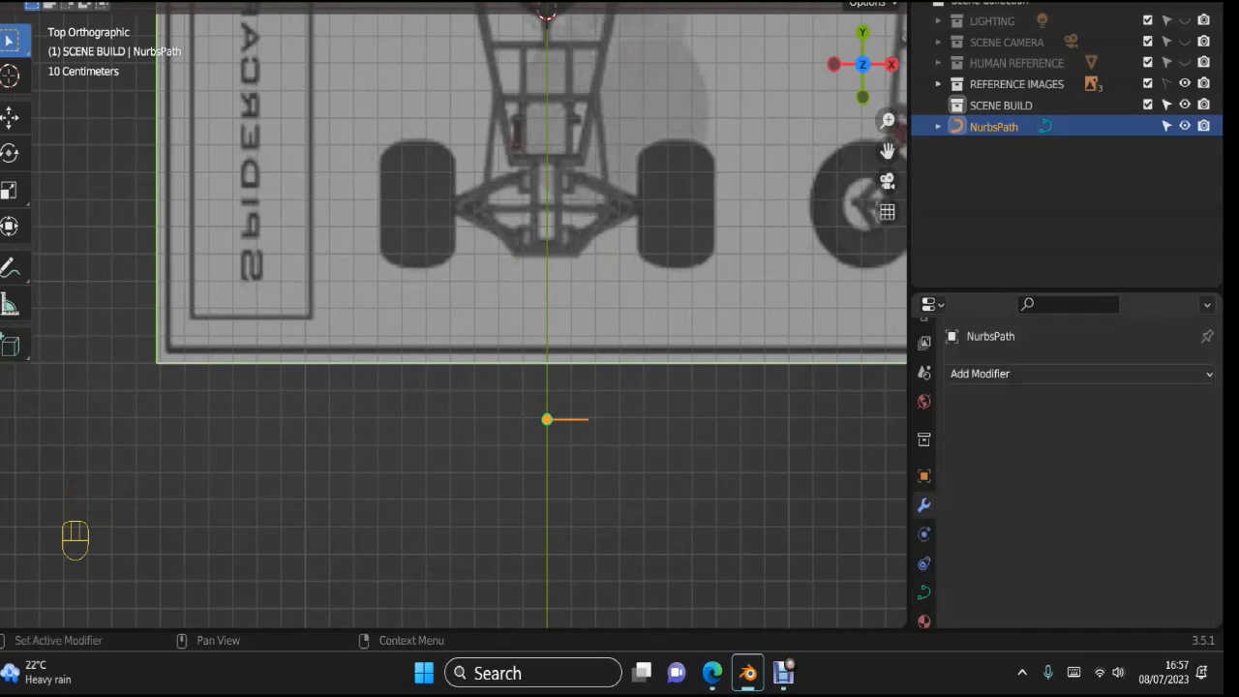
{"action": "left_click", "coordinate": [987, 374]}
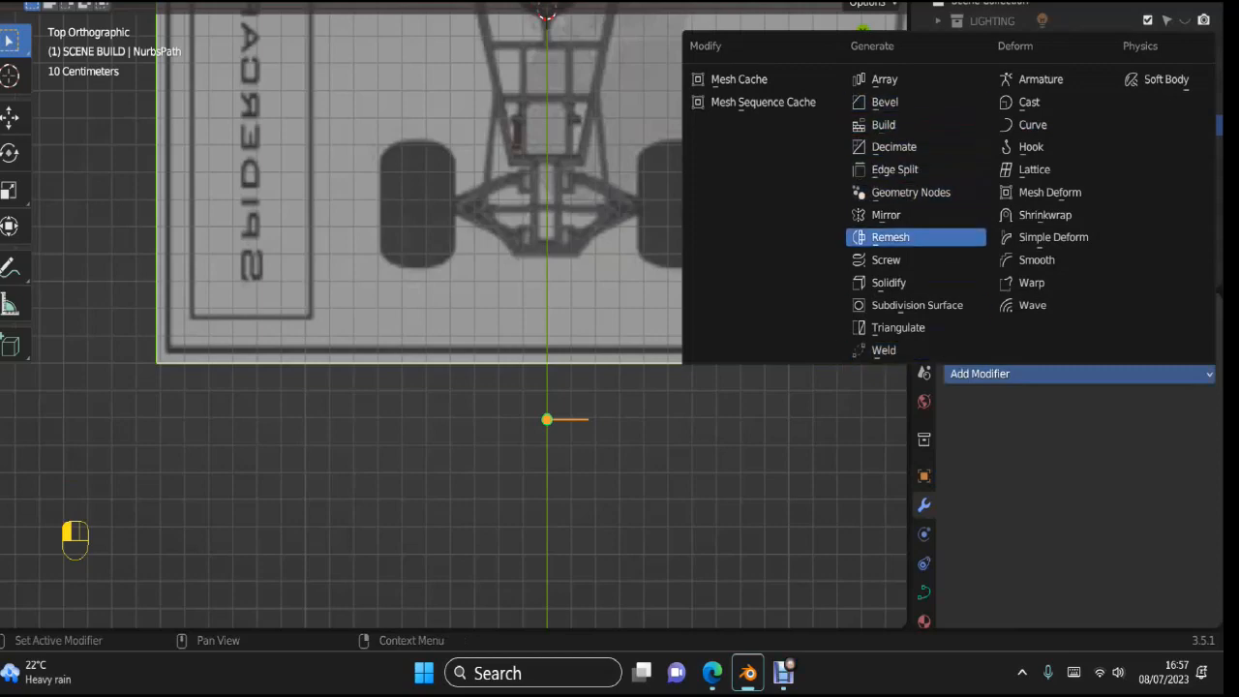
{"action": "left_click", "coordinate": [885, 214]}
Step: In Edit Mode, try moving the path's centre control point freely and shift it slightly along X away from the mirror line
{"action": "scroll", "coordinate": [454, 315], "scroll_direction": "up", "scroll_amount": 4}
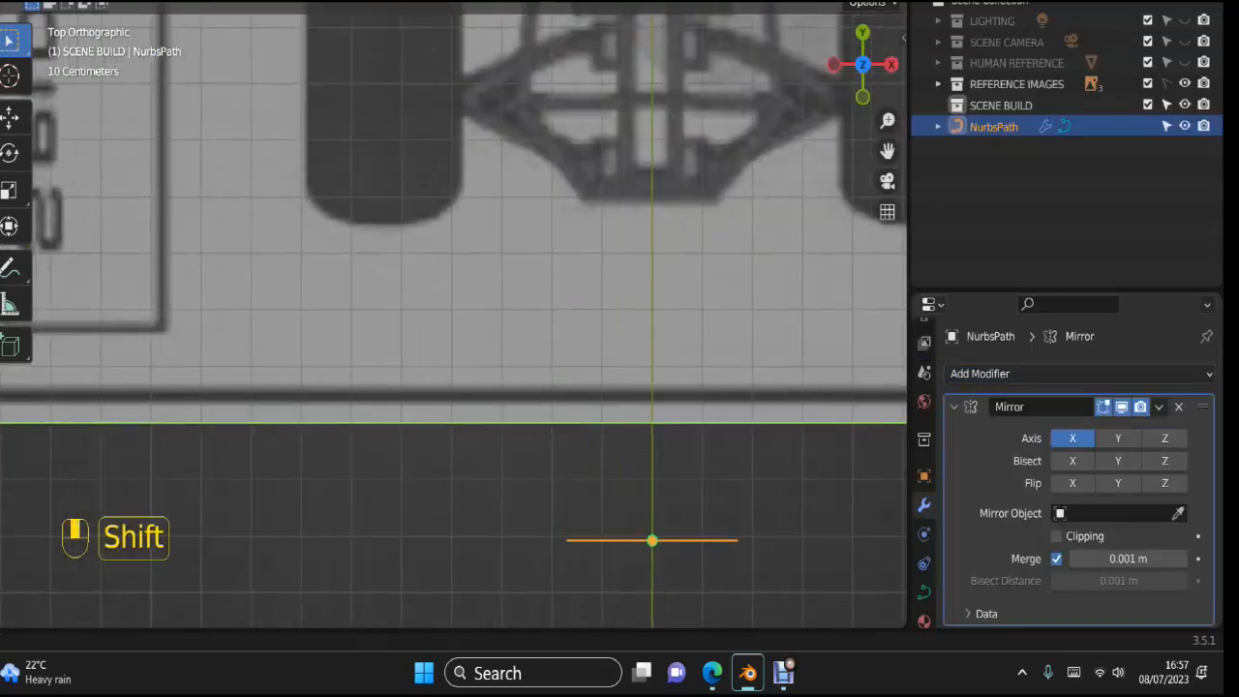
{"action": "middle_click_drag", "start_coordinate": [583, 426], "coordinate": [454, 315], "text": "shift"}
{"action": "scroll", "coordinate": [454, 316], "scroll_direction": "up", "scroll_amount": 1}
{"action": "key", "text": "Tab"}
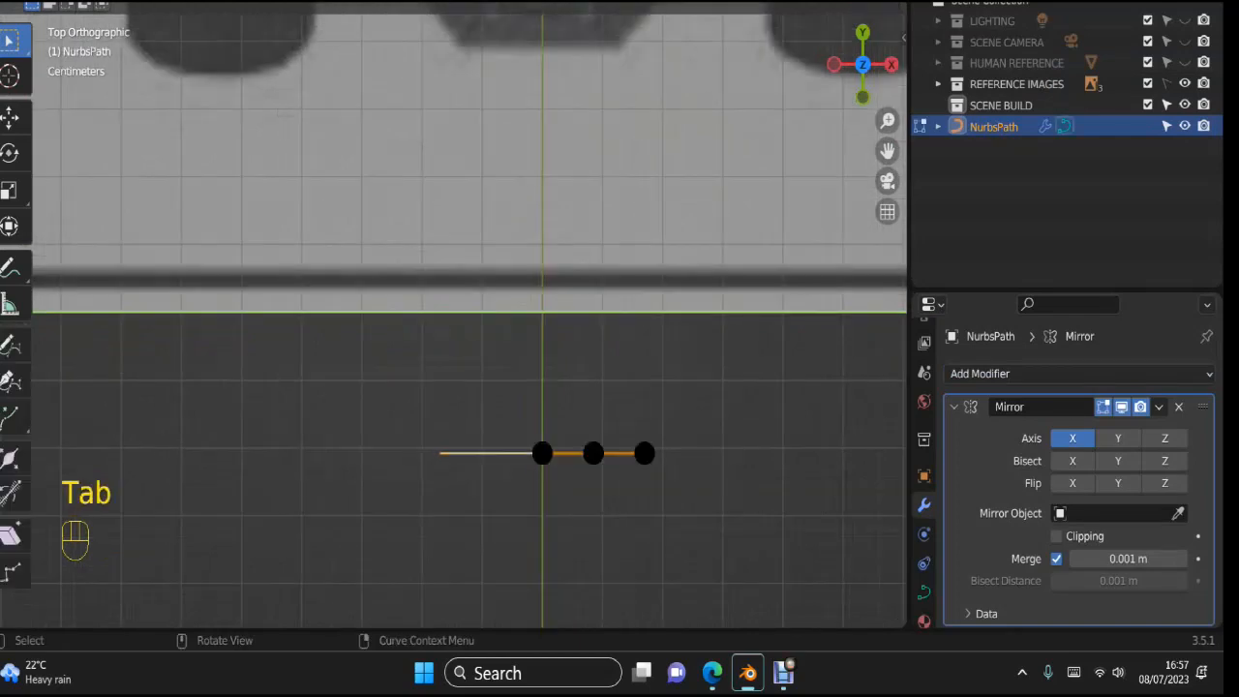
{"action": "left_click", "coordinate": [542, 453]}
{"action": "key", "text": "g"}
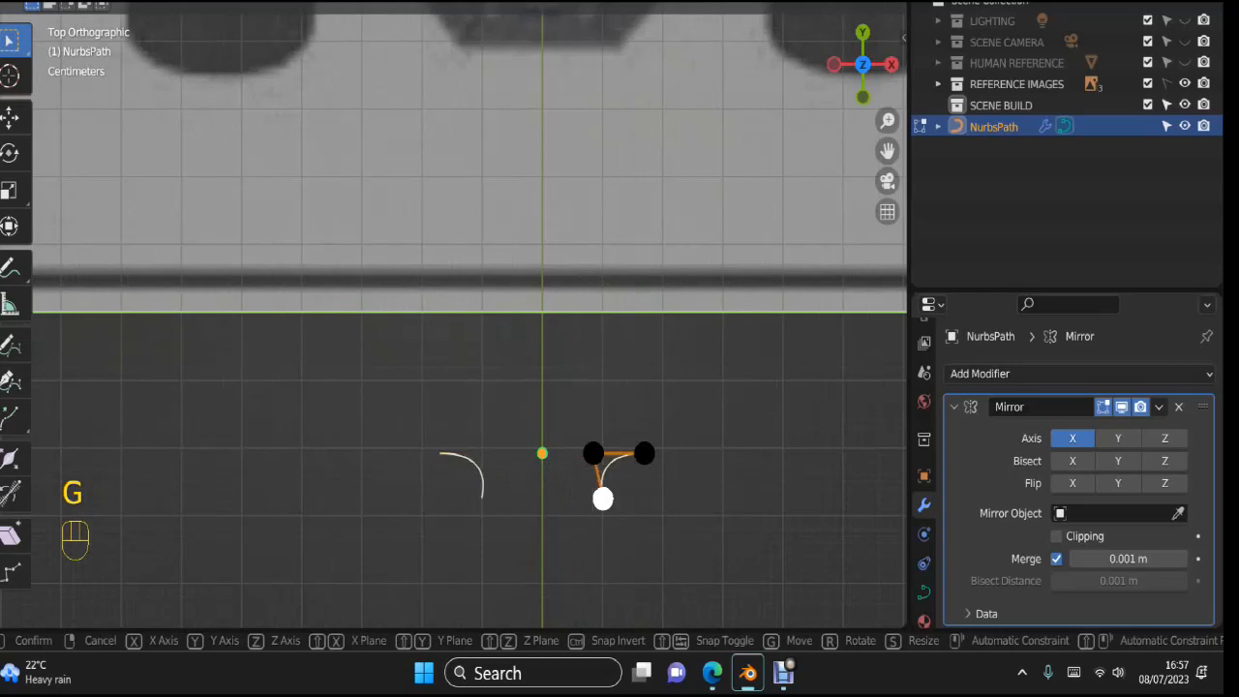
{"action": "key", "text": "Escape"}
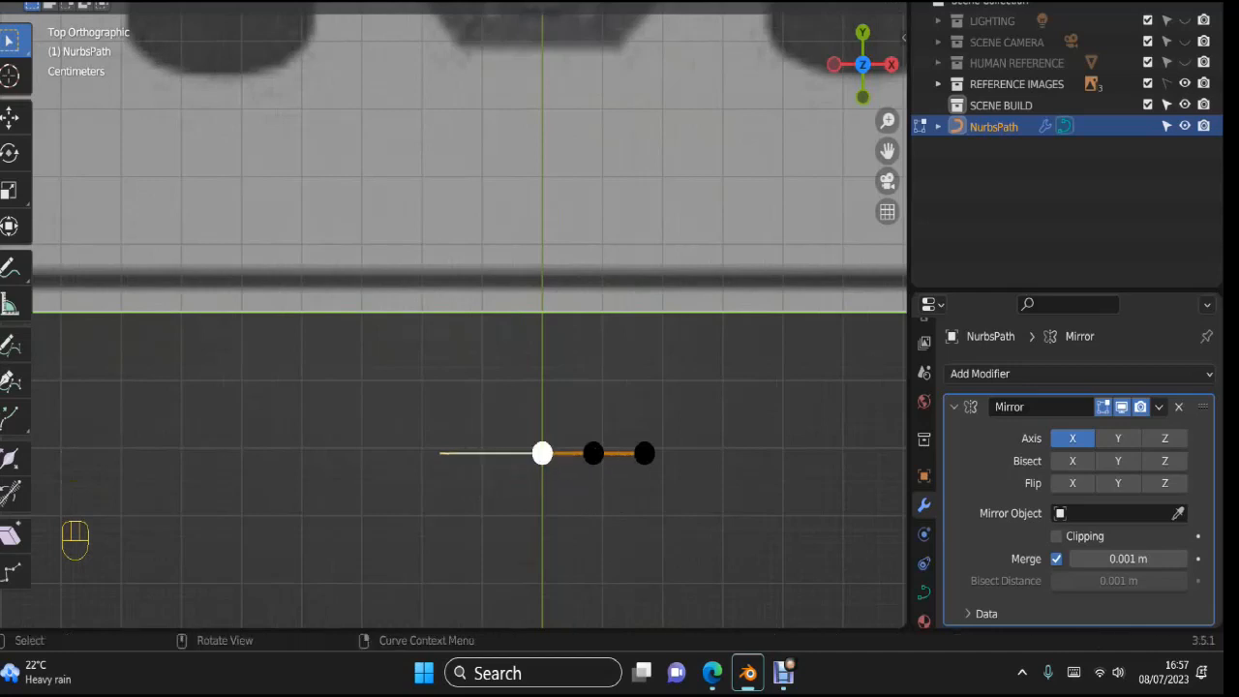
{"action": "key", "text": "g"}
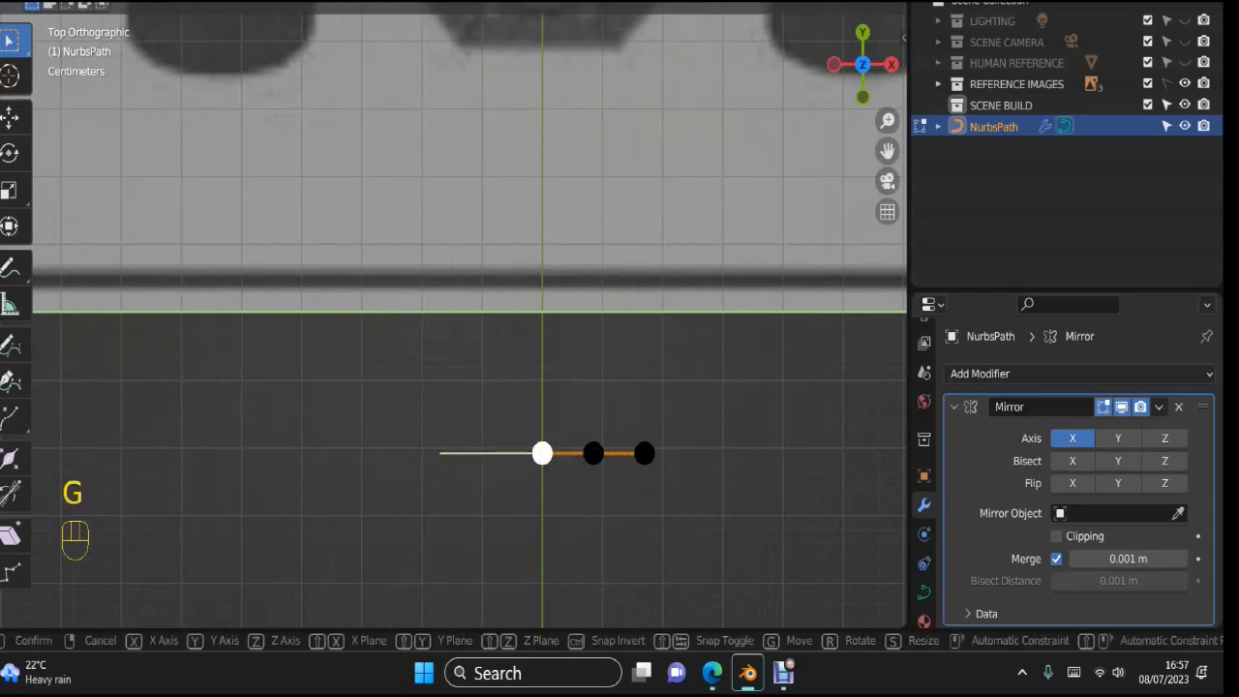
{"action": "key", "text": "Return"}
{"action": "key", "text": "g"}
{"action": "key", "text": "x"}
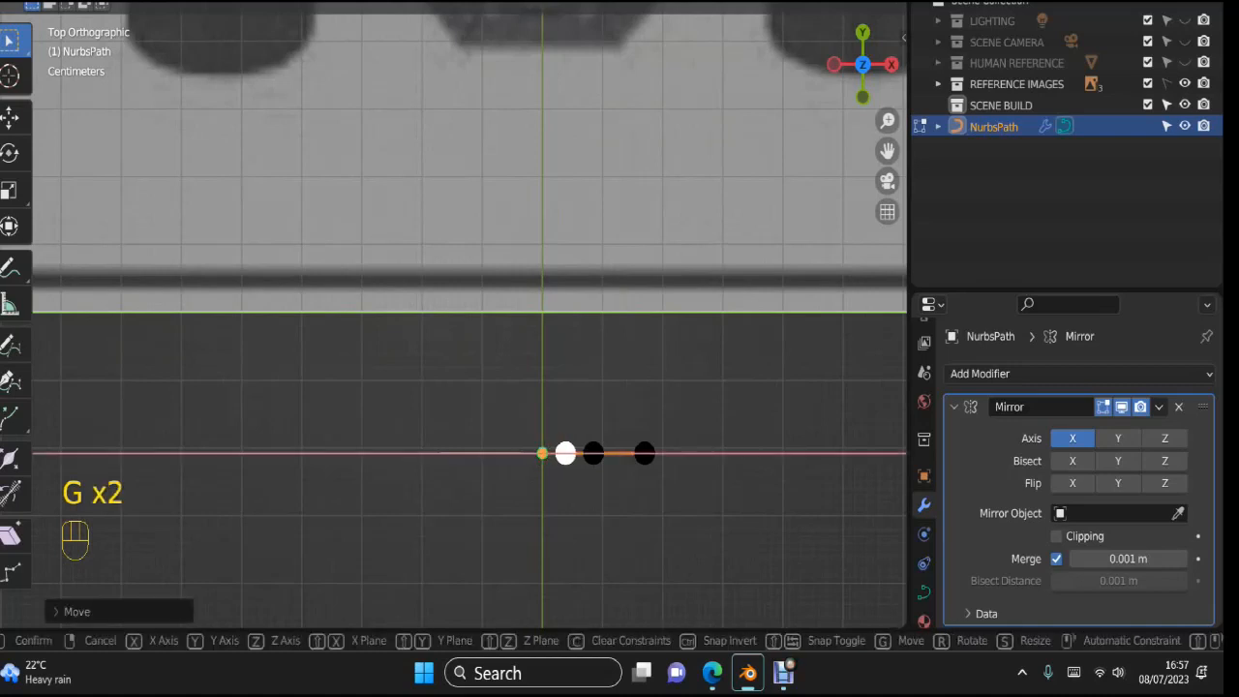
{"action": "key", "text": "Return"}
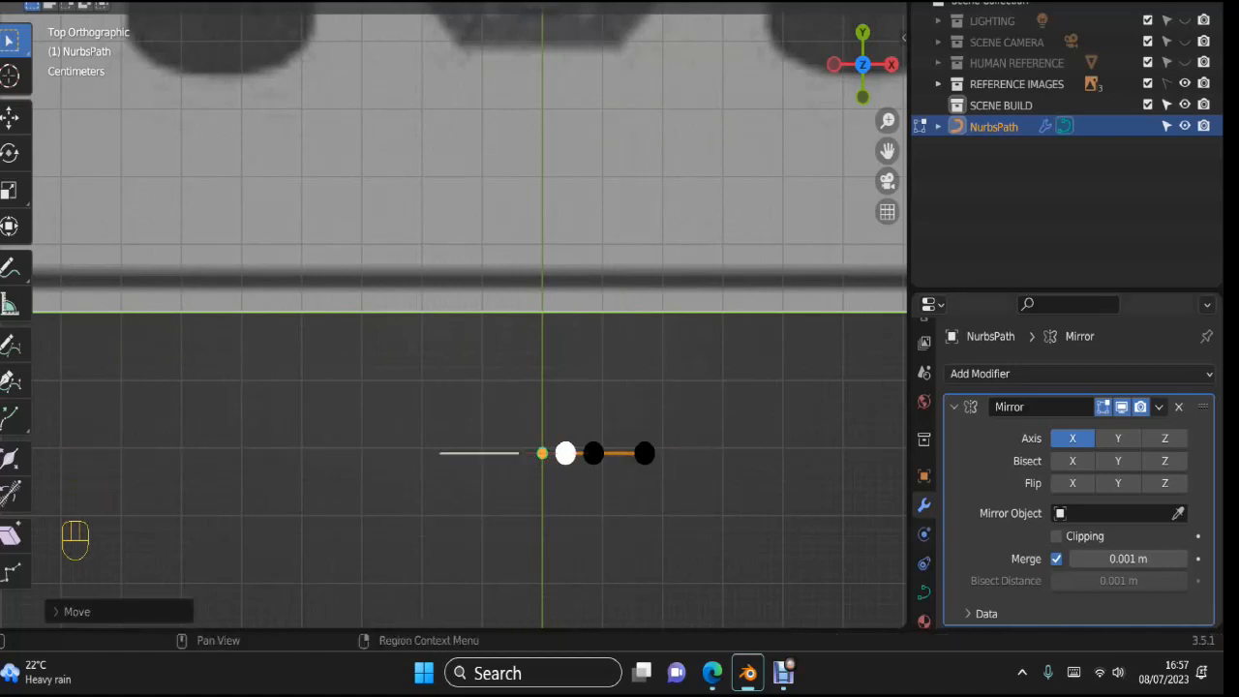
Step: Enable Clipping in the Mirror modifier and move the selected control point along X back onto the mirror line, testing that it stays there
{"action": "left_click", "coordinate": [1056, 535]}
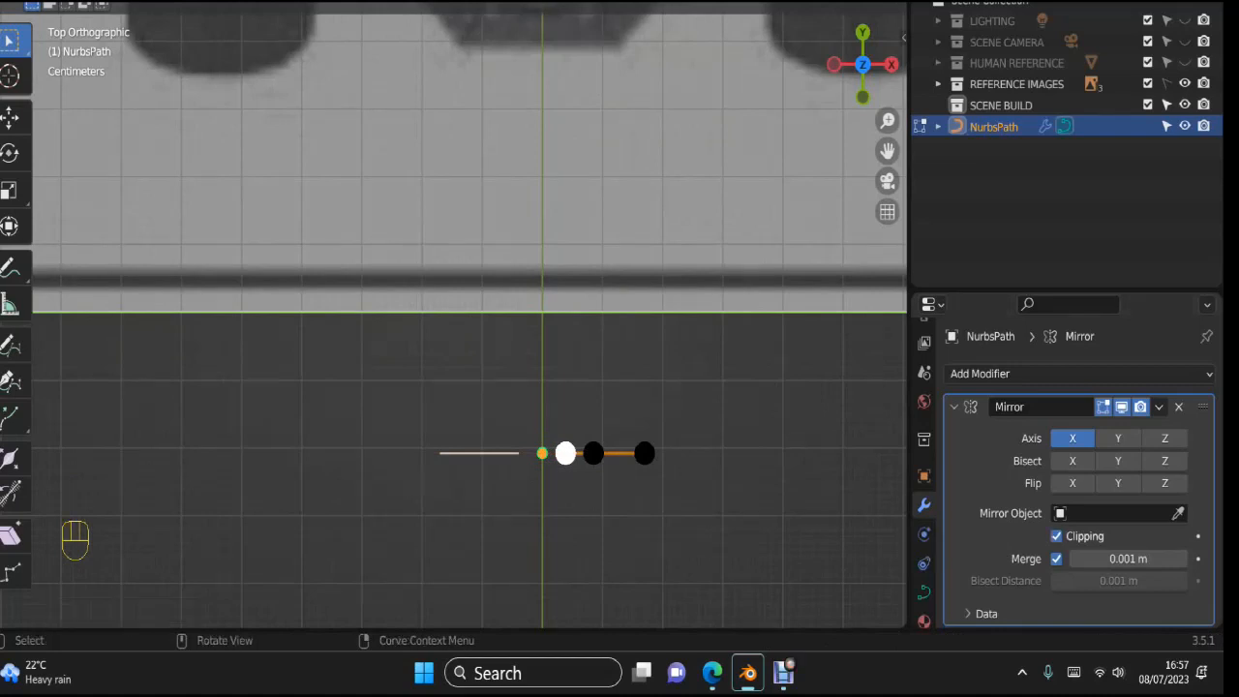
{"action": "key", "text": "g"}
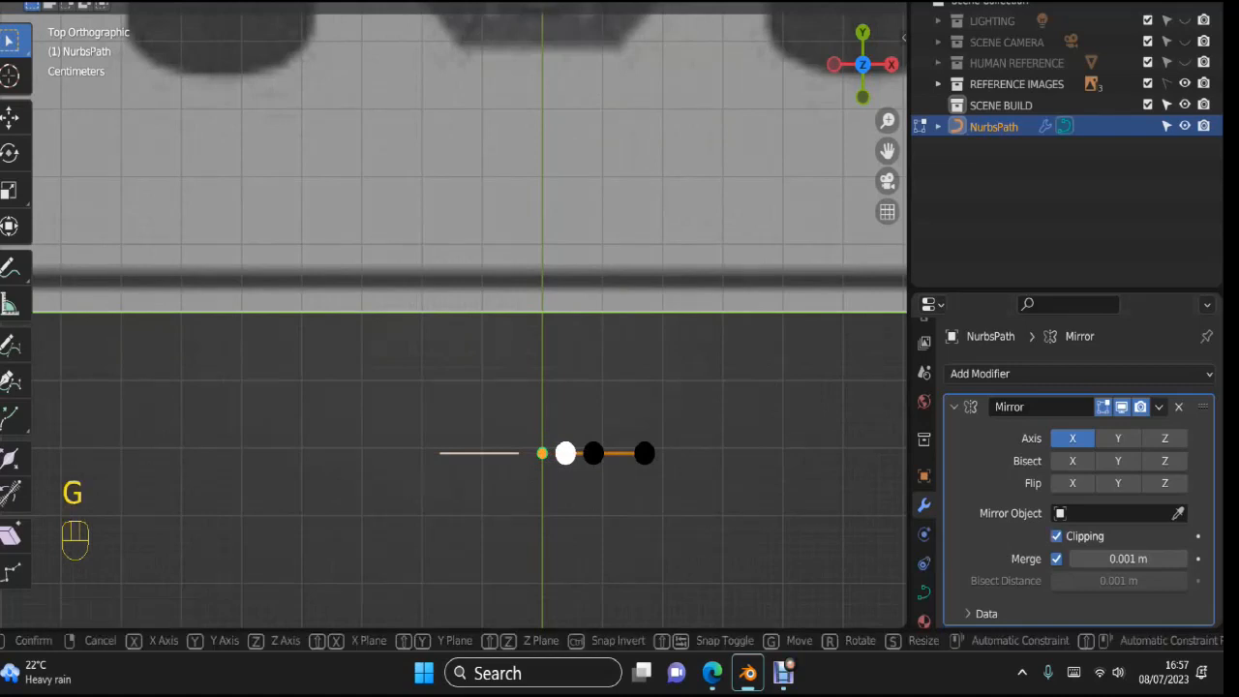
{"action": "key", "text": "x"}
{"action": "left_click", "coordinate": [542, 453]}
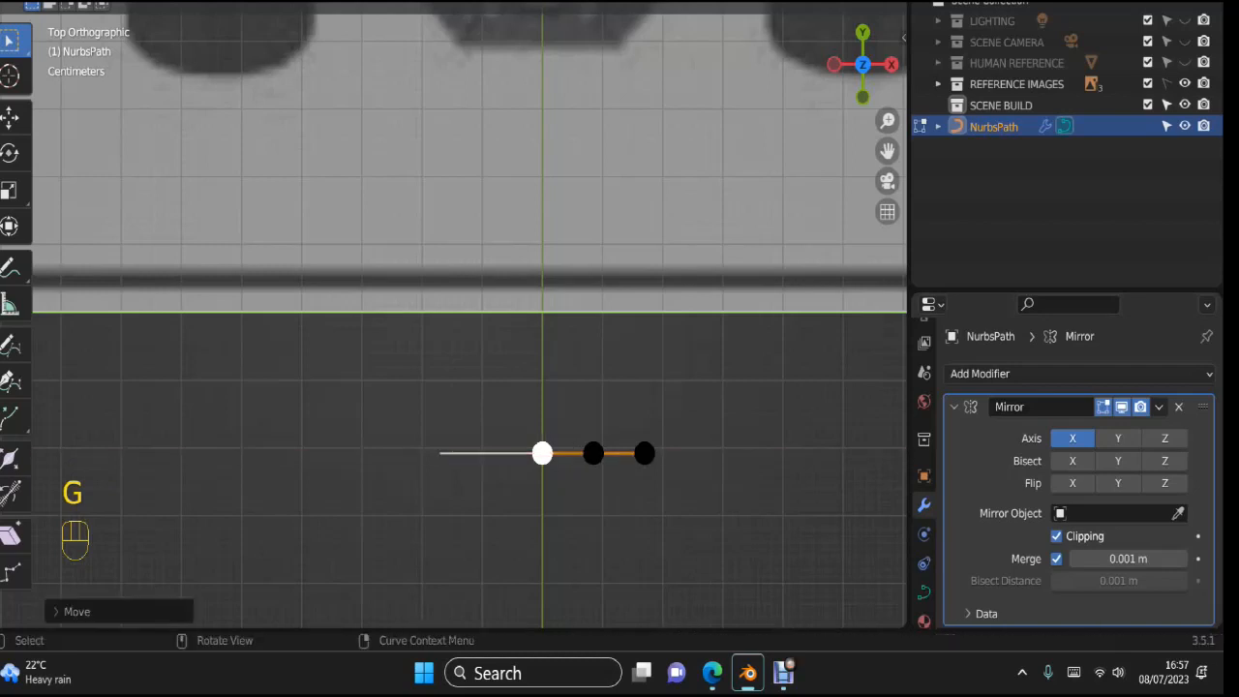
{"action": "key", "text": "g"}
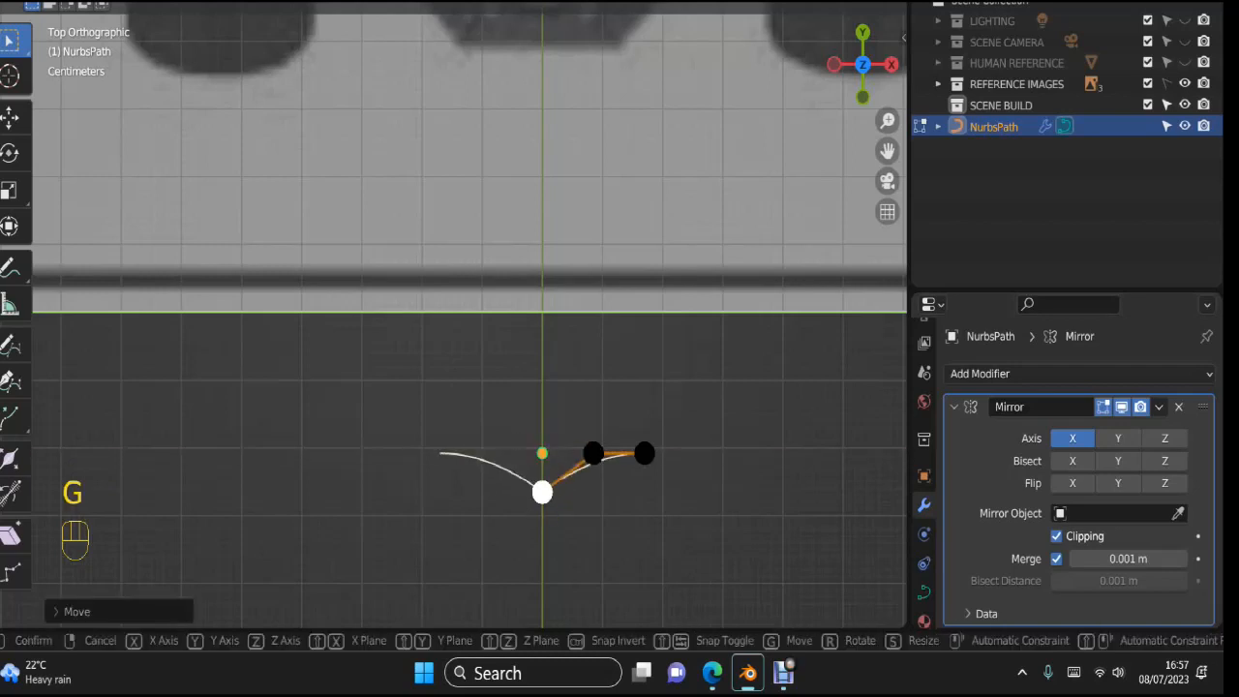
{"action": "right_click", "coordinate": [542, 474]}
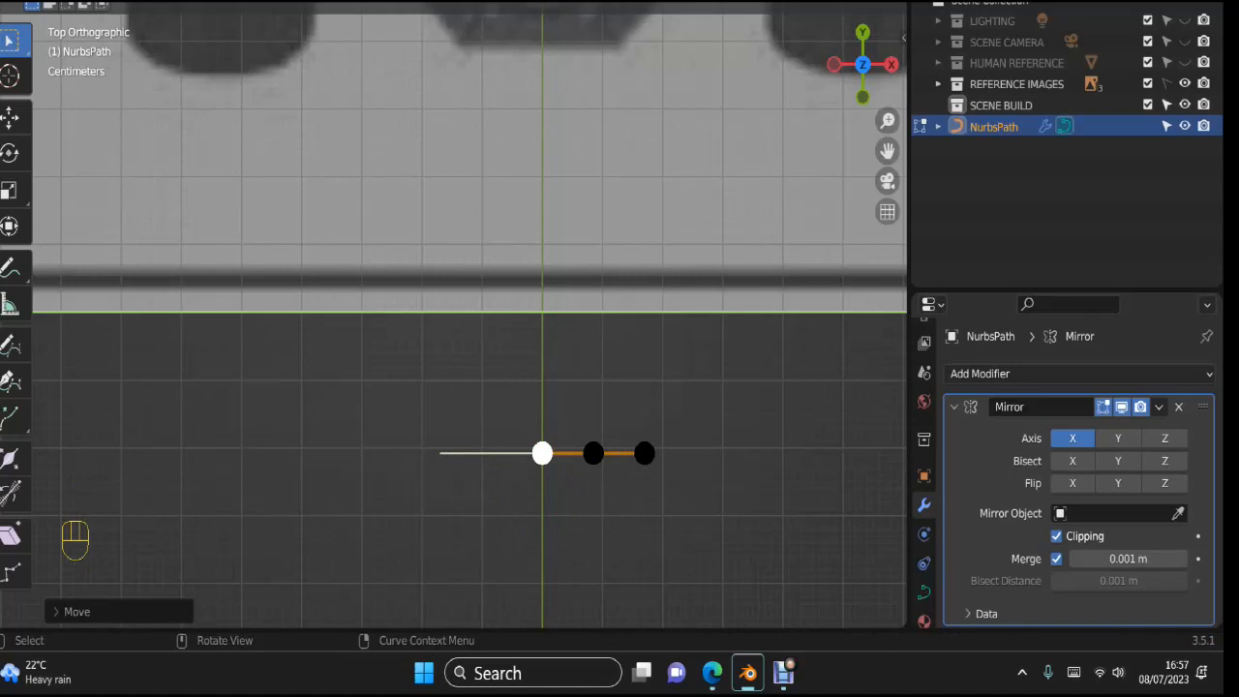
Step: Leave Edit Mode and give the path curve a round bevel with a depth of 0.25 m
{"action": "key", "text": "Tab"}
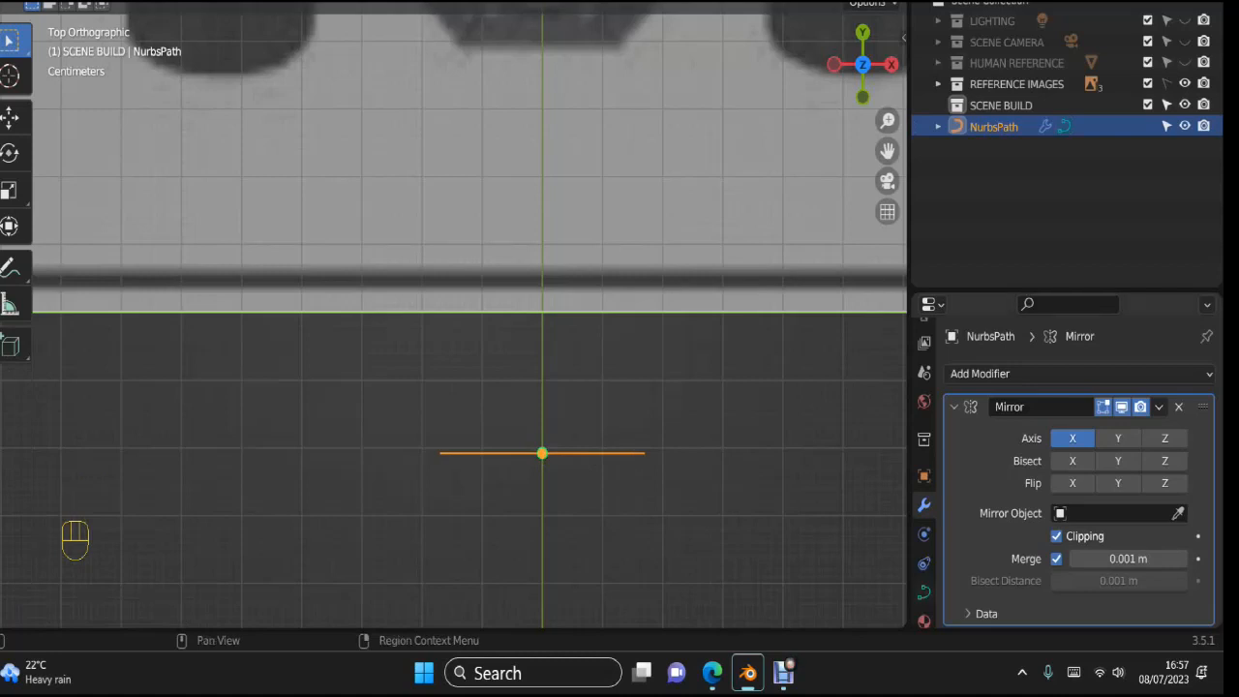
{"action": "left_click", "coordinate": [923, 592]}
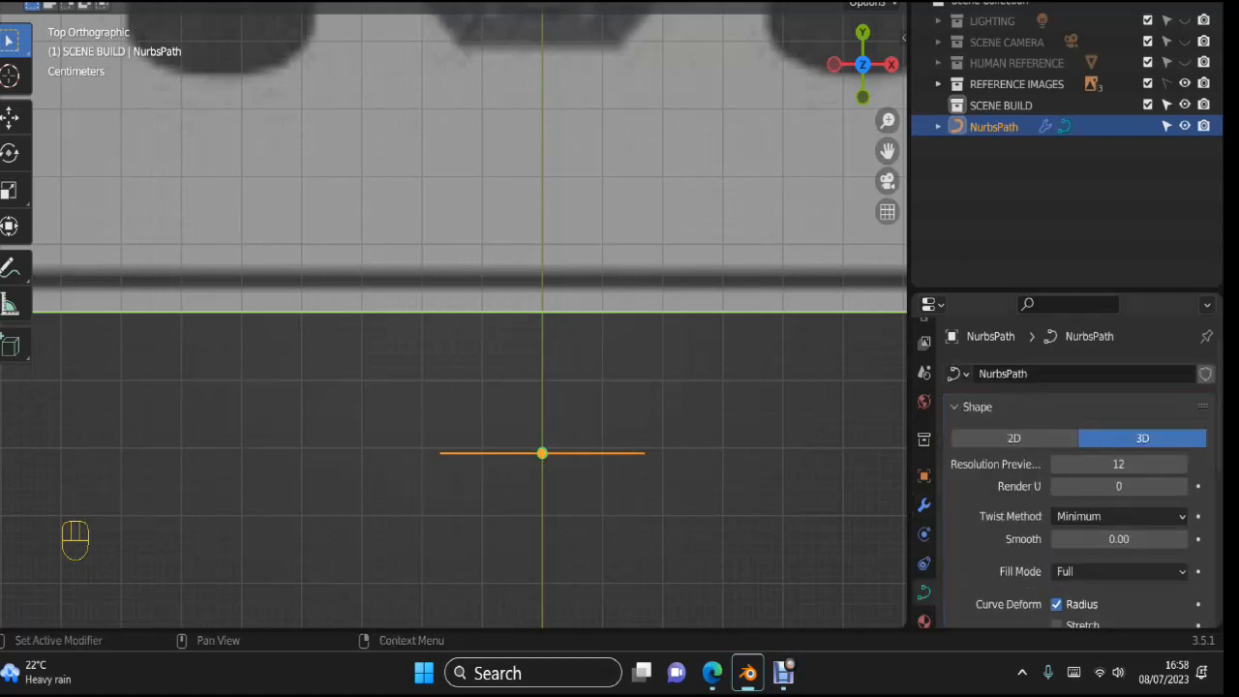
{"action": "scroll", "coordinate": [1080, 474], "scroll_direction": "down", "scroll_amount": 5}
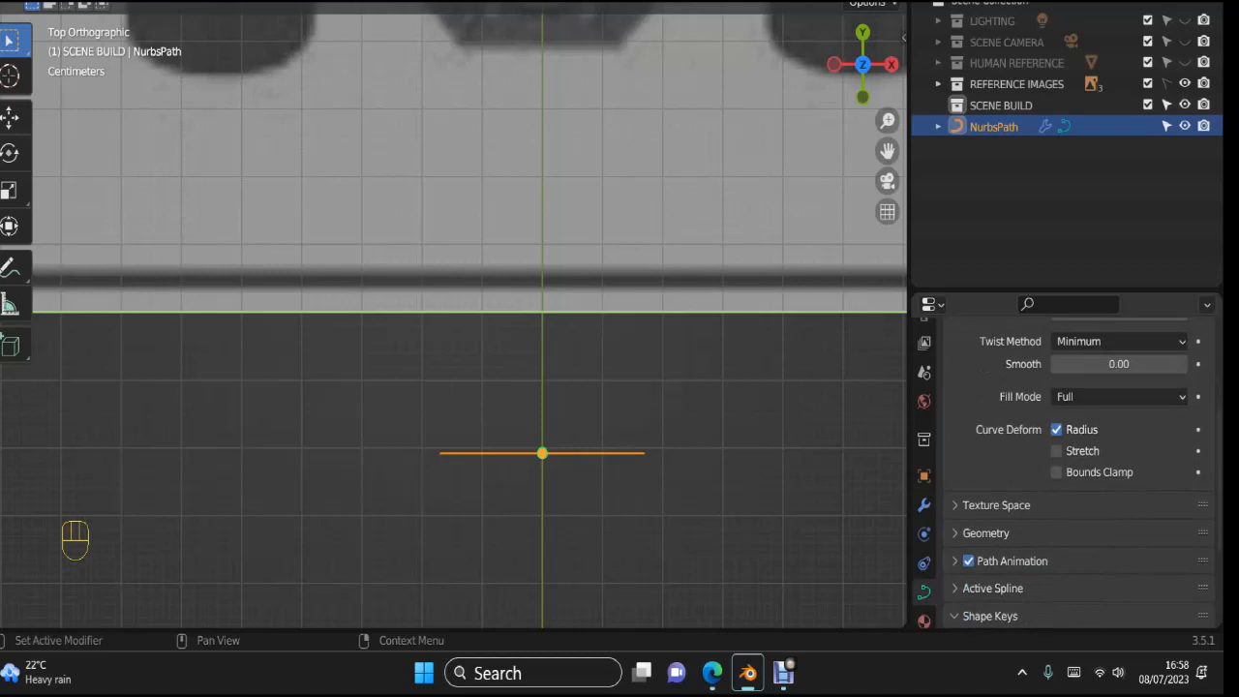
{"action": "left_click", "coordinate": [985, 532]}
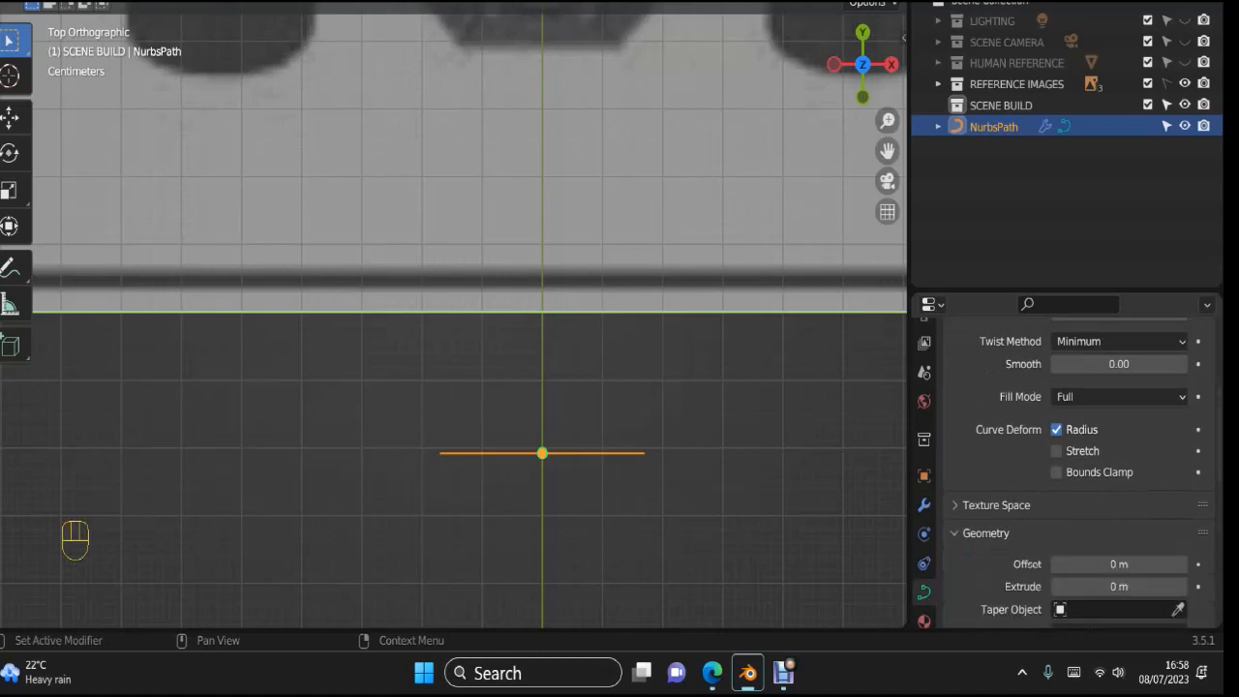
{"action": "scroll", "coordinate": [1079, 475], "scroll_direction": "down", "scroll_amount": 3}
{"action": "scroll", "coordinate": [1119, 539], "scroll_direction": "down", "scroll_amount": 1}
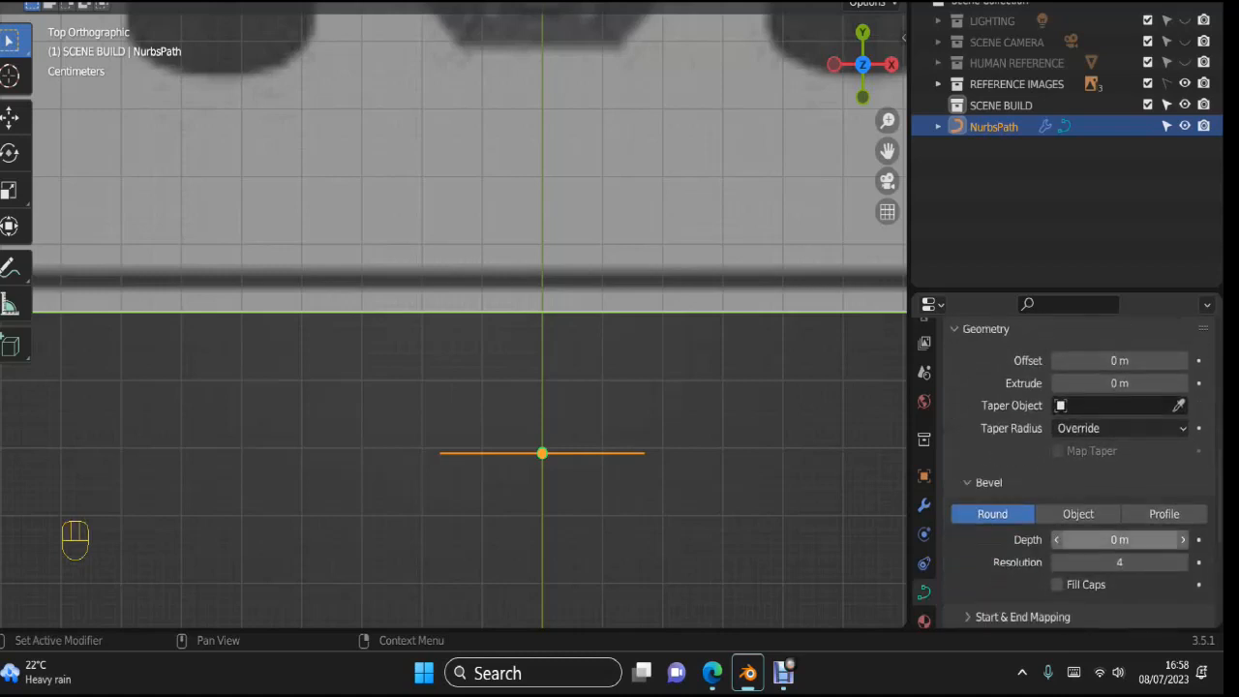
{"action": "left_click", "coordinate": [1183, 540]}
{"action": "left_click", "coordinate": [1183, 540]}
{"action": "left_click", "coordinate": [1182, 540]}
{"action": "left_click", "coordinate": [1183, 540]}
{"action": "left_click", "coordinate": [1183, 540]}
{"action": "left_click", "coordinate": [1183, 540]}
{"action": "left_click", "coordinate": [1183, 540]}
{"action": "left_click", "coordinate": [1183, 540]}
{"action": "left_click", "coordinate": [1182, 540]}
{"action": "left_click", "coordinate": [1182, 540]}
{"action": "left_click", "coordinate": [1183, 540]}
{"action": "left_click", "coordinate": [1183, 540]}
{"action": "left_click", "coordinate": [1183, 540]}
{"action": "left_click", "coordinate": [1182, 540]}
{"action": "left_click", "coordinate": [1183, 540]}
{"action": "left_click", "coordinate": [1182, 540]}
{"action": "left_click", "coordinate": [1183, 540]}
{"action": "left_click", "coordinate": [1182, 540]}
{"action": "left_click", "coordinate": [1182, 540]}
{"action": "left_click", "coordinate": [1183, 540]}
{"action": "left_click", "coordinate": [1183, 540]}
{"action": "left_click", "coordinate": [1183, 540]}
{"action": "left_click", "coordinate": [1183, 540]}
{"action": "left_click", "coordinate": [1183, 540]}
{"action": "left_click", "coordinate": [1182, 540]}
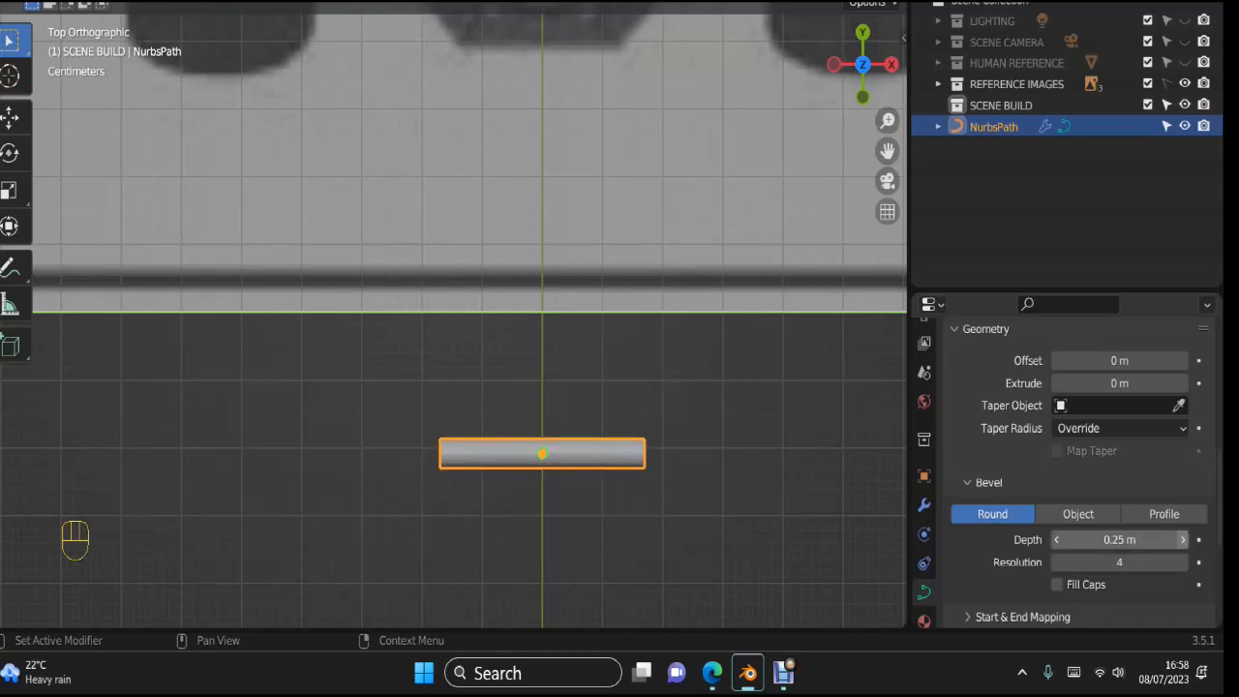
Step: Move the tube onto the crossbar at the front end of the frame, between the wheels in the top-view blueprint
{"action": "scroll", "coordinate": [450, 312], "scroll_direction": "down", "scroll_amount": 2}
{"action": "scroll", "coordinate": [445, 311], "scroll_direction": "down", "scroll_amount": 2}
{"action": "scroll", "coordinate": [446, 312], "scroll_direction": "up", "scroll_amount": 1}
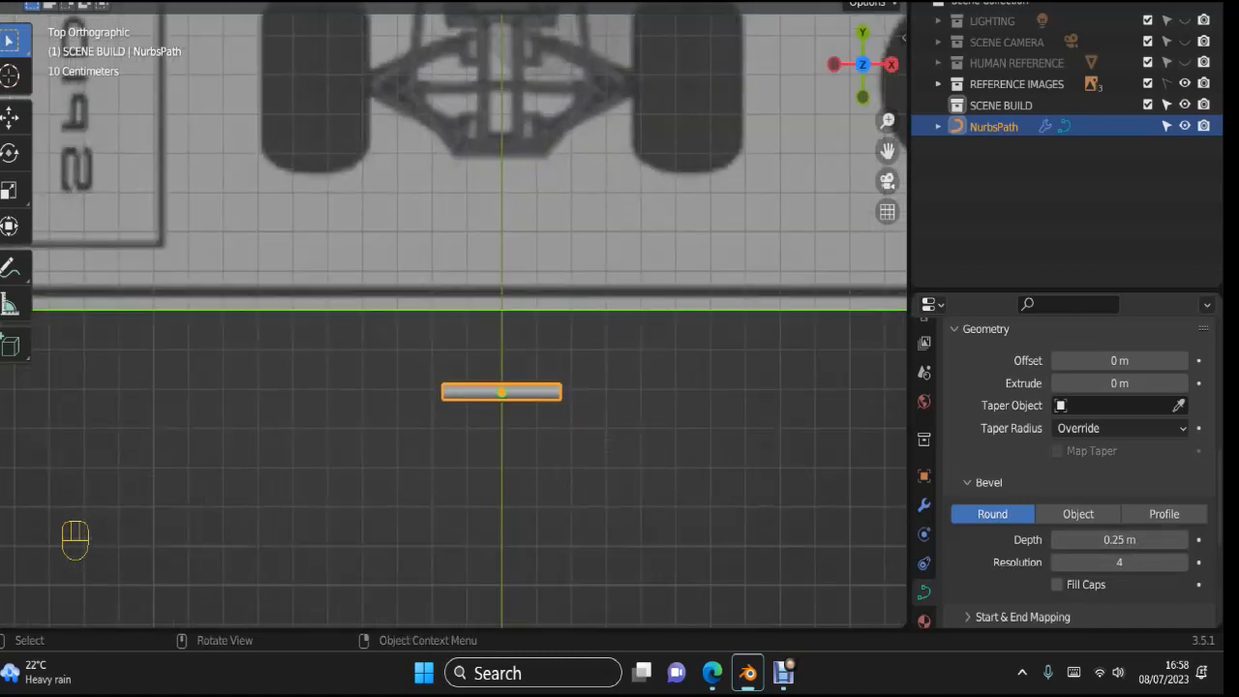
{"action": "key", "text": "g"}
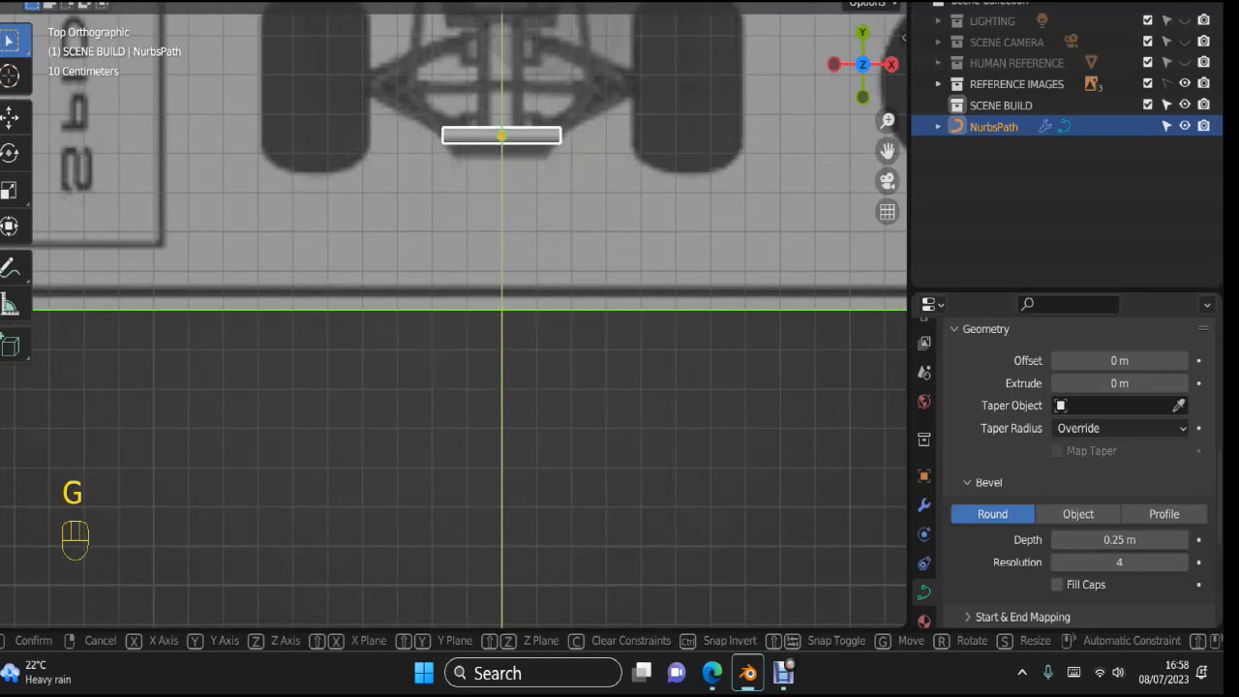
{"action": "left_click", "coordinate": [448, 145]}
{"action": "scroll", "coordinate": [453, 314], "scroll_direction": "up", "scroll_amount": 3}
{"action": "middle_click_drag", "start_coordinate": [445, 242], "coordinate": [353, 580], "text": "shift"}
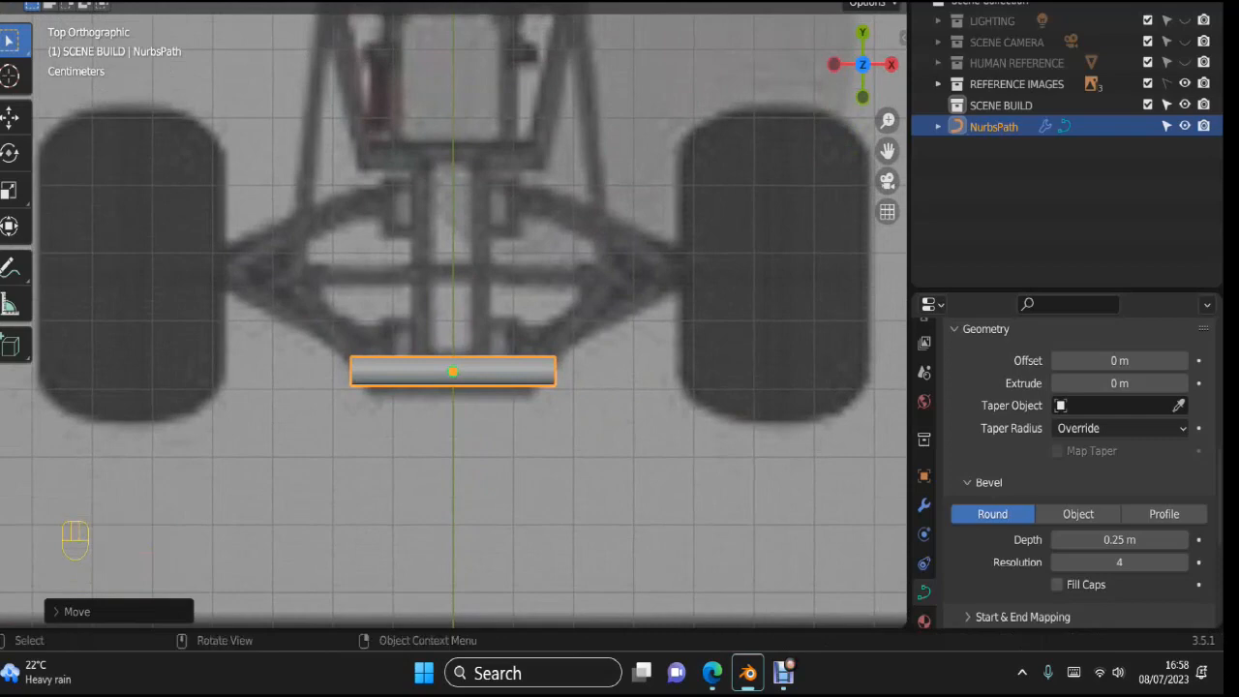
{"action": "key", "text": "g"}
{"action": "key", "text": "Return"}
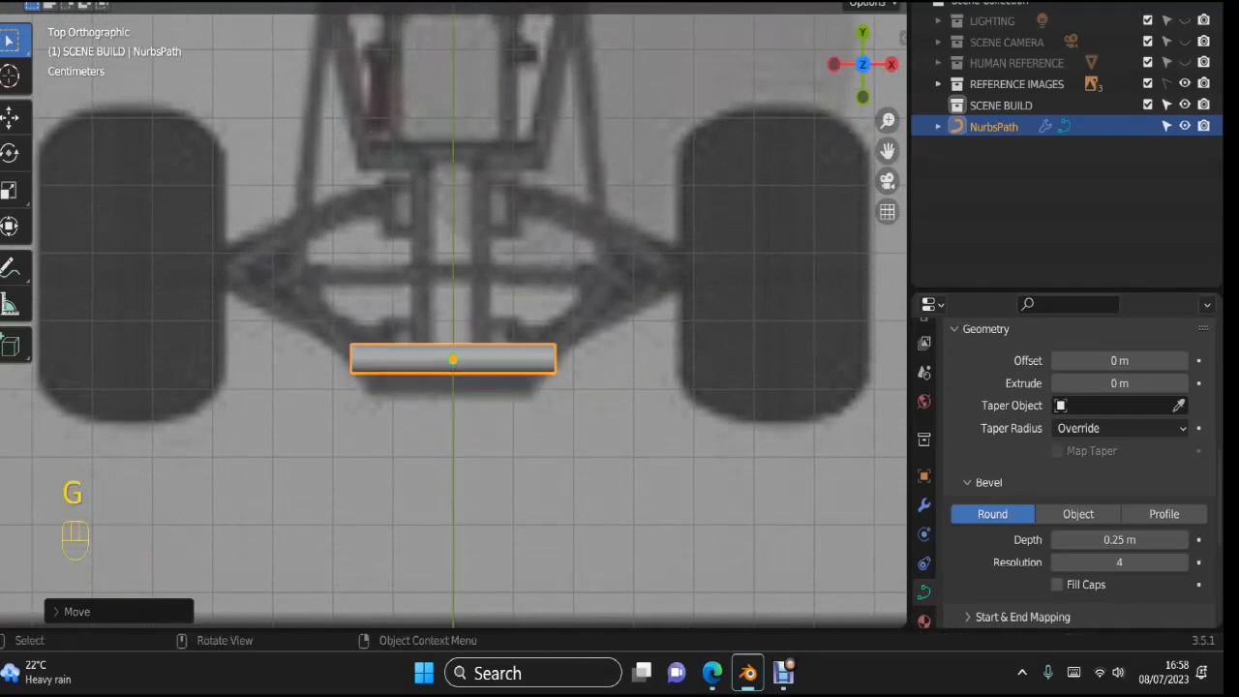
{"action": "key", "text": "g"}
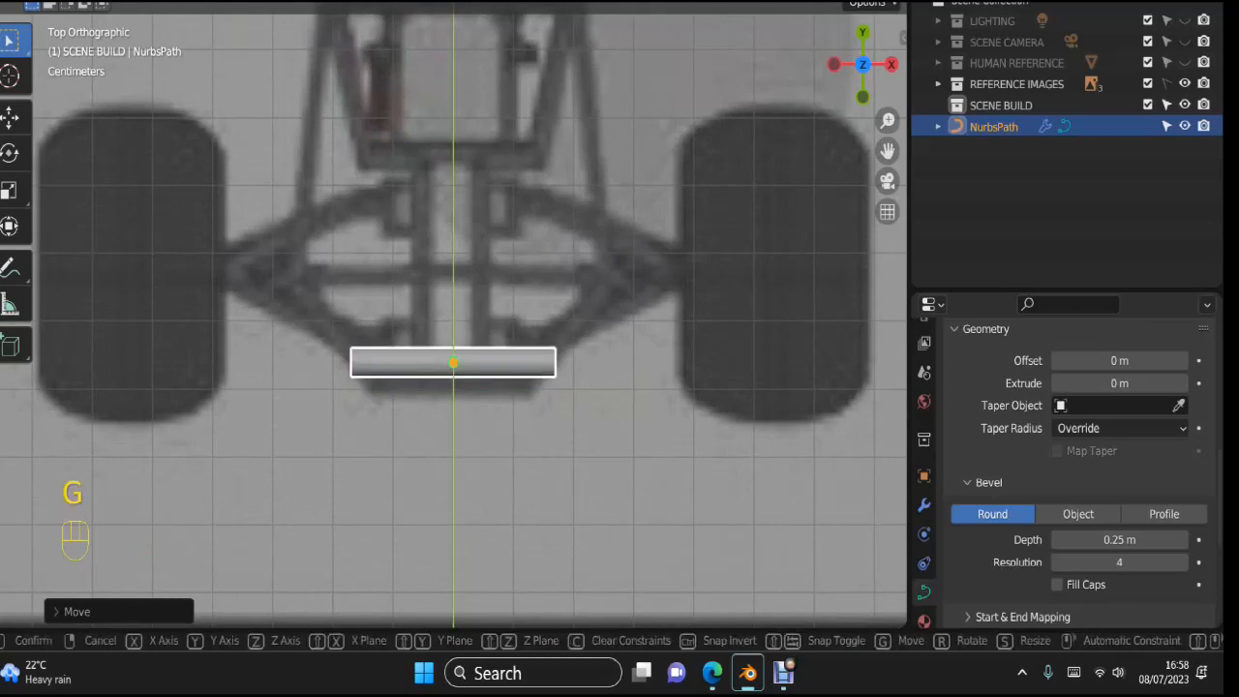
{"action": "key", "text": "Return"}
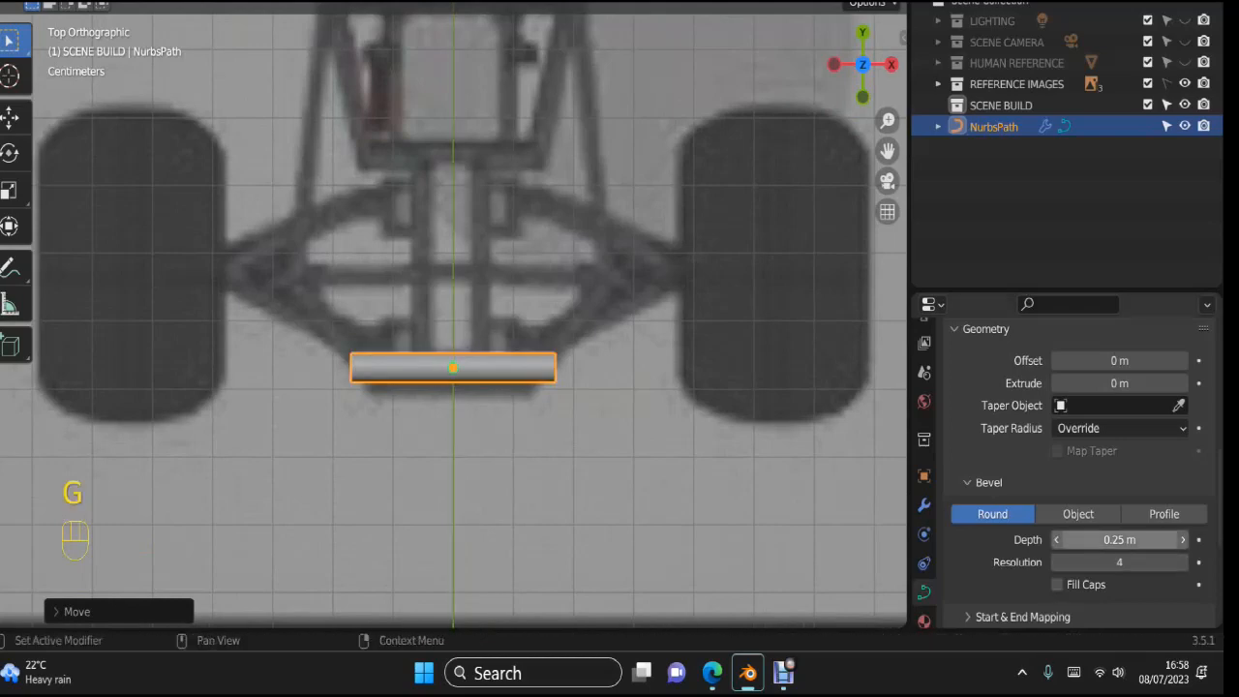
Step: Set the tube's bevel depth to 0.27 m and show the human reference to compare its thickness in perspective
{"action": "left_click", "coordinate": [1182, 540]}
{"action": "left_click", "coordinate": [1181, 540]}
{"action": "scroll", "coordinate": [453, 315], "scroll_direction": "down", "scroll_amount": 4}
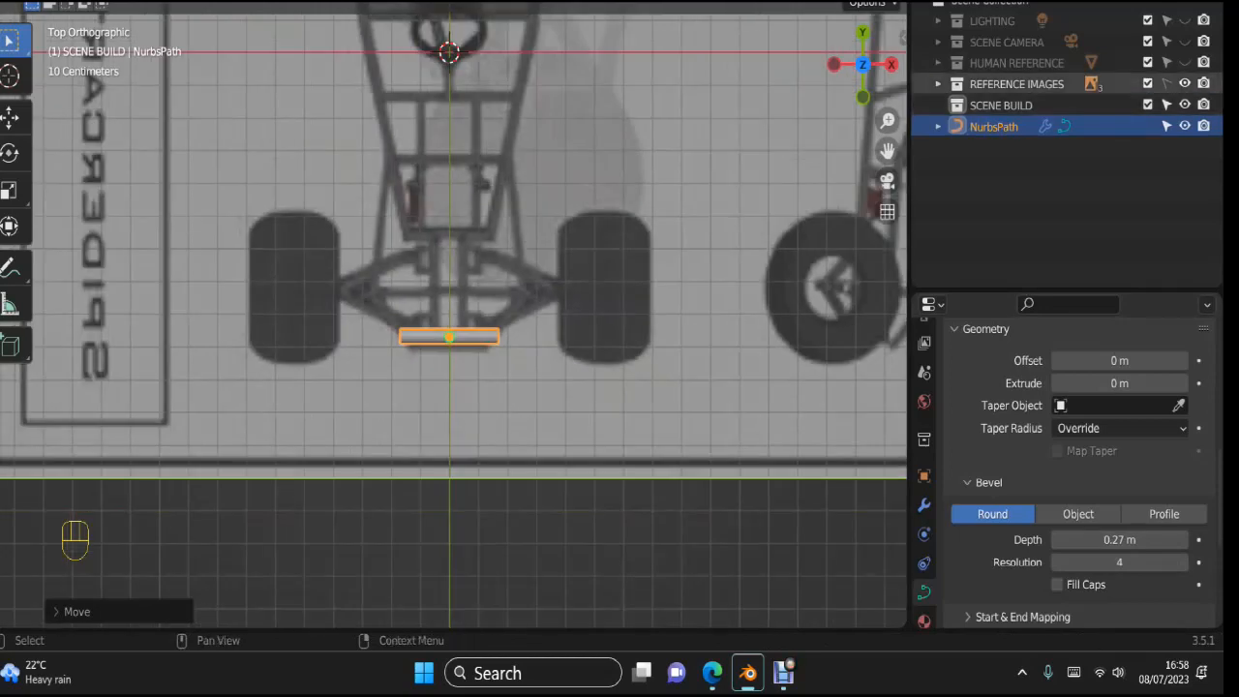
{"action": "left_click", "coordinate": [1184, 62]}
{"action": "middle_click_drag", "start_coordinate": [455, 319], "coordinate": [513, 121]}
{"action": "left_click", "coordinate": [484, 465]}
{"action": "middle_click_drag", "start_coordinate": [434, 378], "coordinate": [537, 358]}
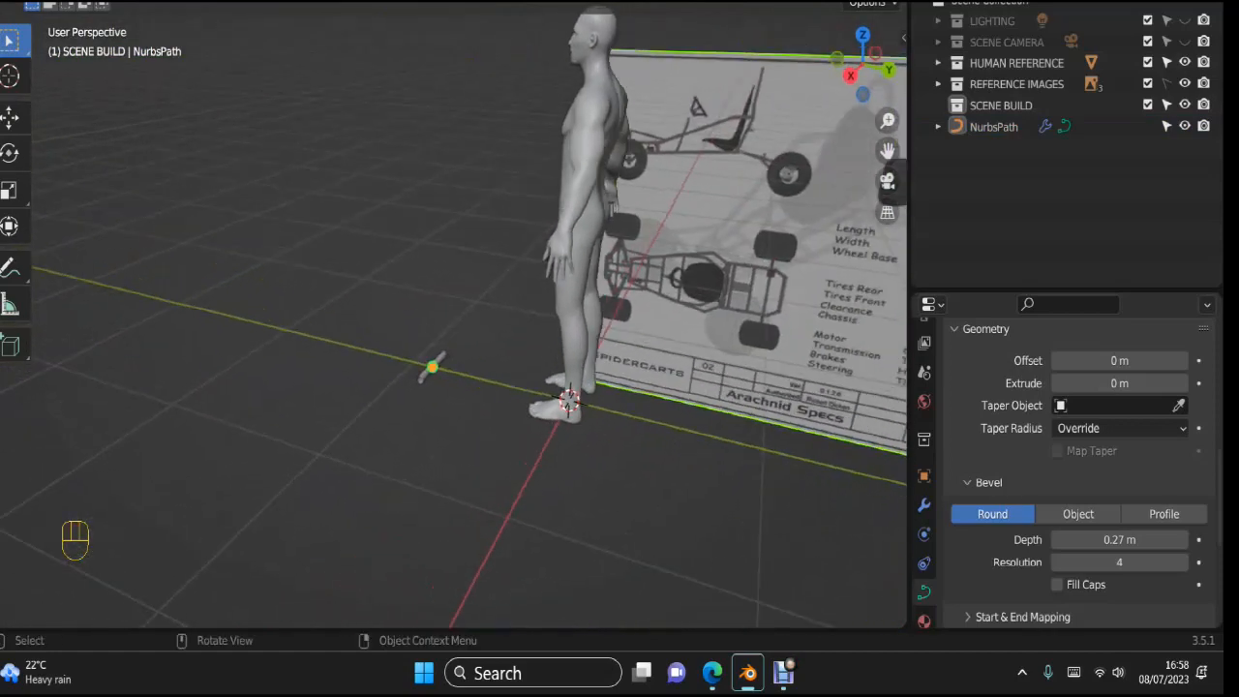
Step: Set the tube's bevel depth to 0.3 m and check its thickness against the human reference
{"action": "left_click", "coordinate": [431, 365]}
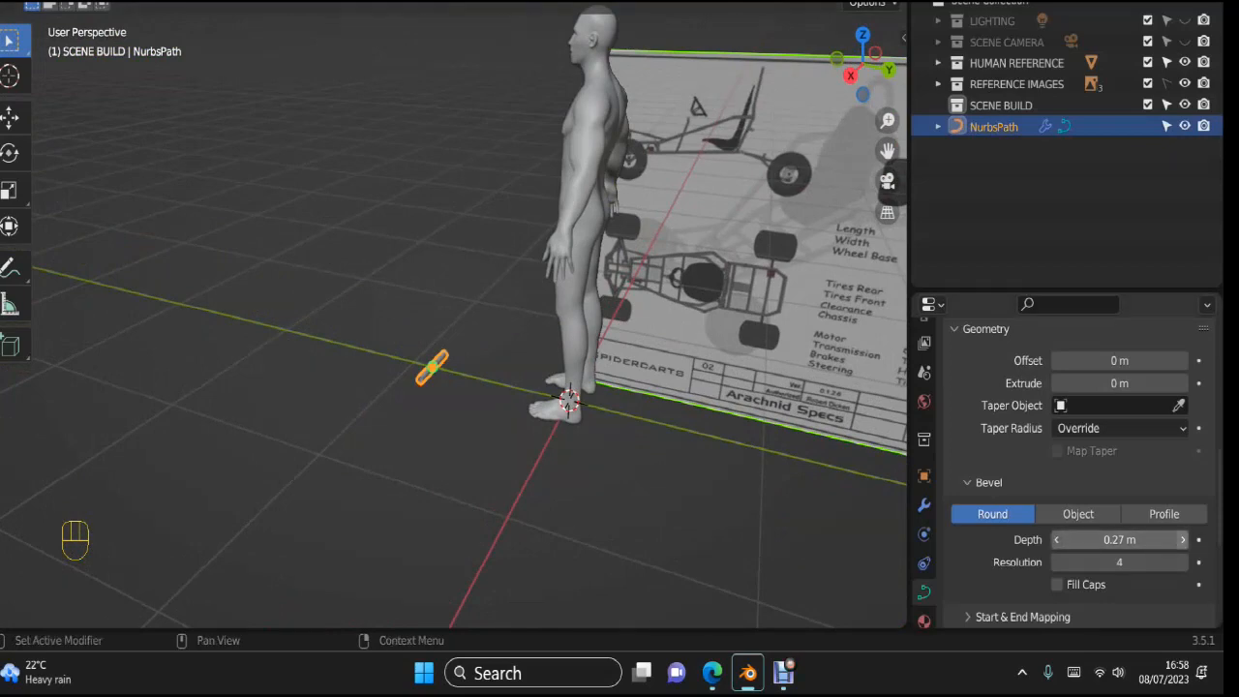
{"action": "left_click", "coordinate": [1181, 540]}
{"action": "left_click", "coordinate": [1182, 540]}
{"action": "left_click", "coordinate": [1057, 540]}
{"action": "left_click", "coordinate": [697, 503]}
{"action": "middle_click_drag", "start_coordinate": [696, 503], "coordinate": [817, 531]}
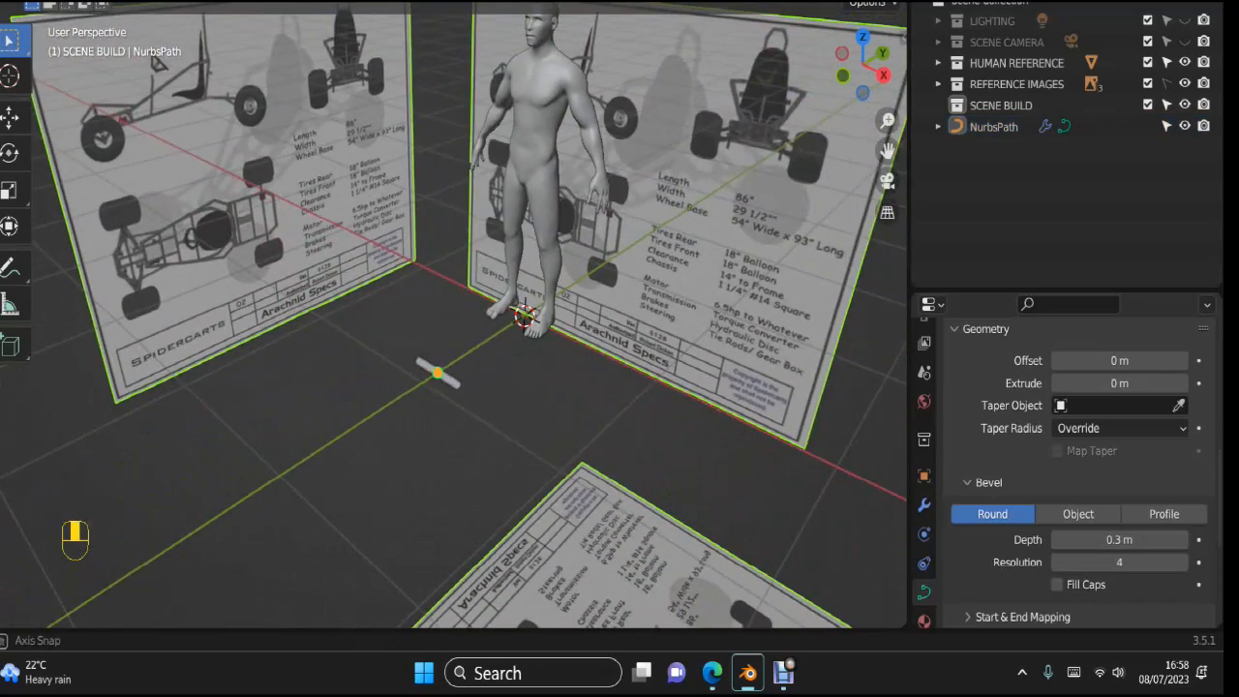
Step: In top view, move the path's outer end control point outward and back toward the front wheel arm in Edit Mode
{"action": "key", "text": "KP_Divide"}
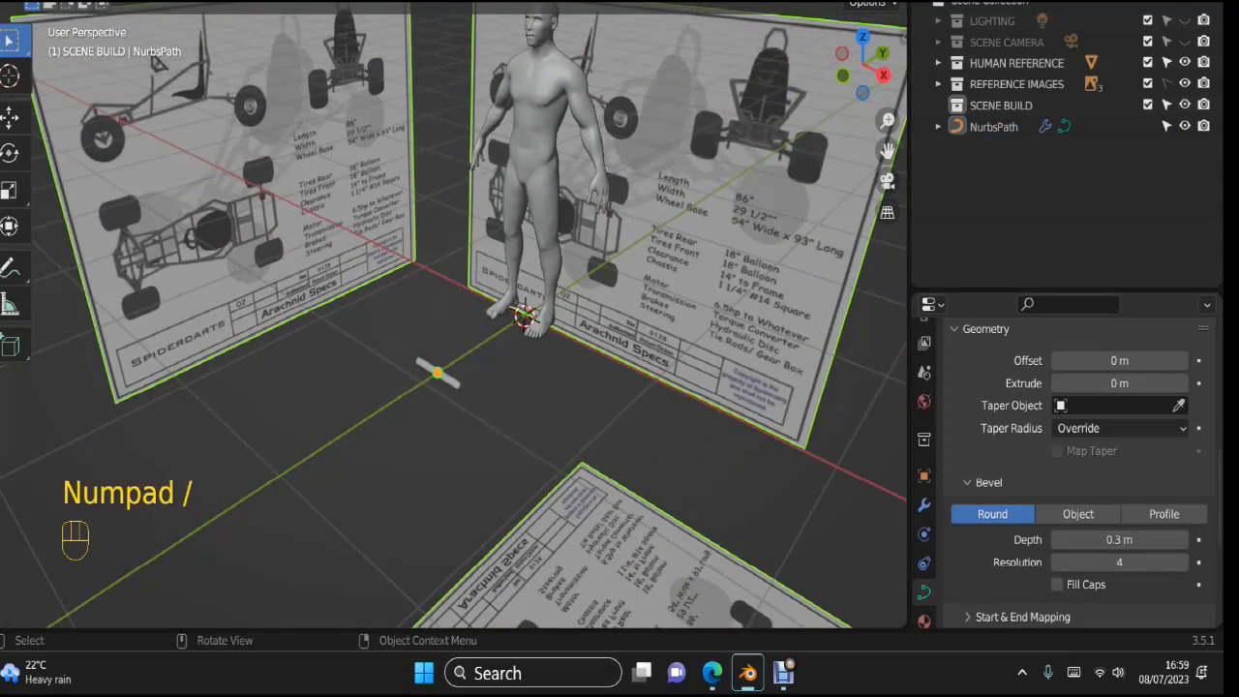
{"action": "key", "text": "KP_7"}
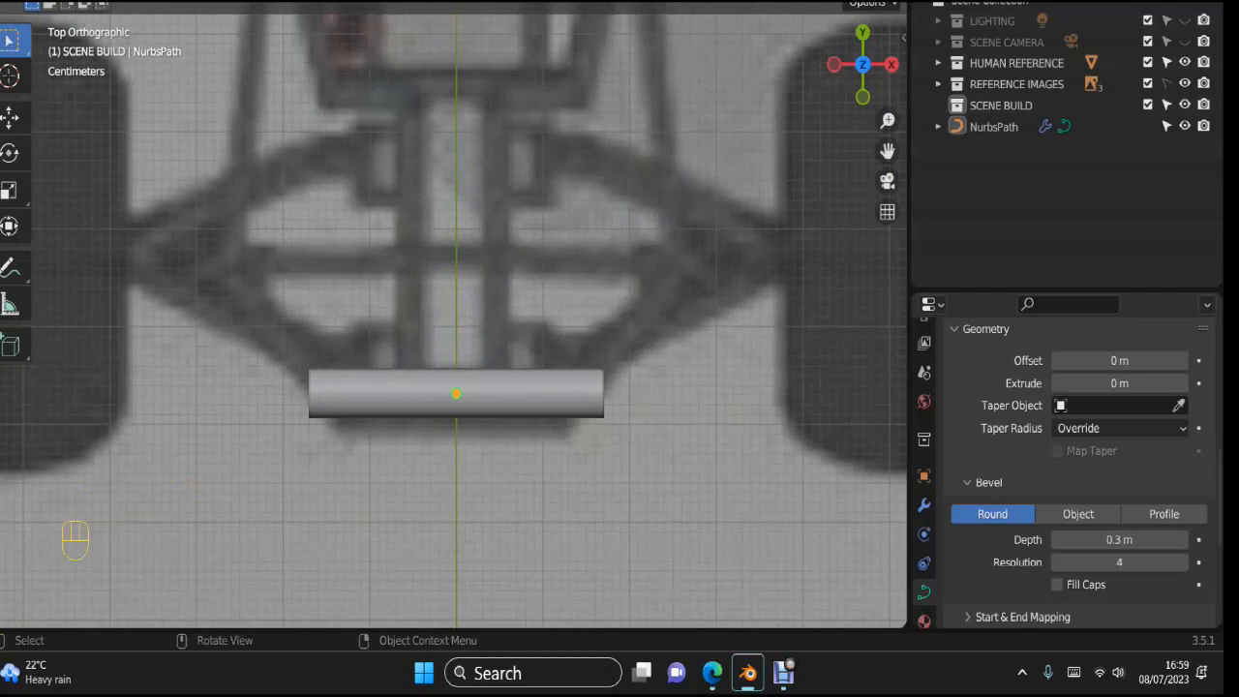
{"action": "key", "text": "Tab"}
{"action": "left_click", "coordinate": [604, 393]}
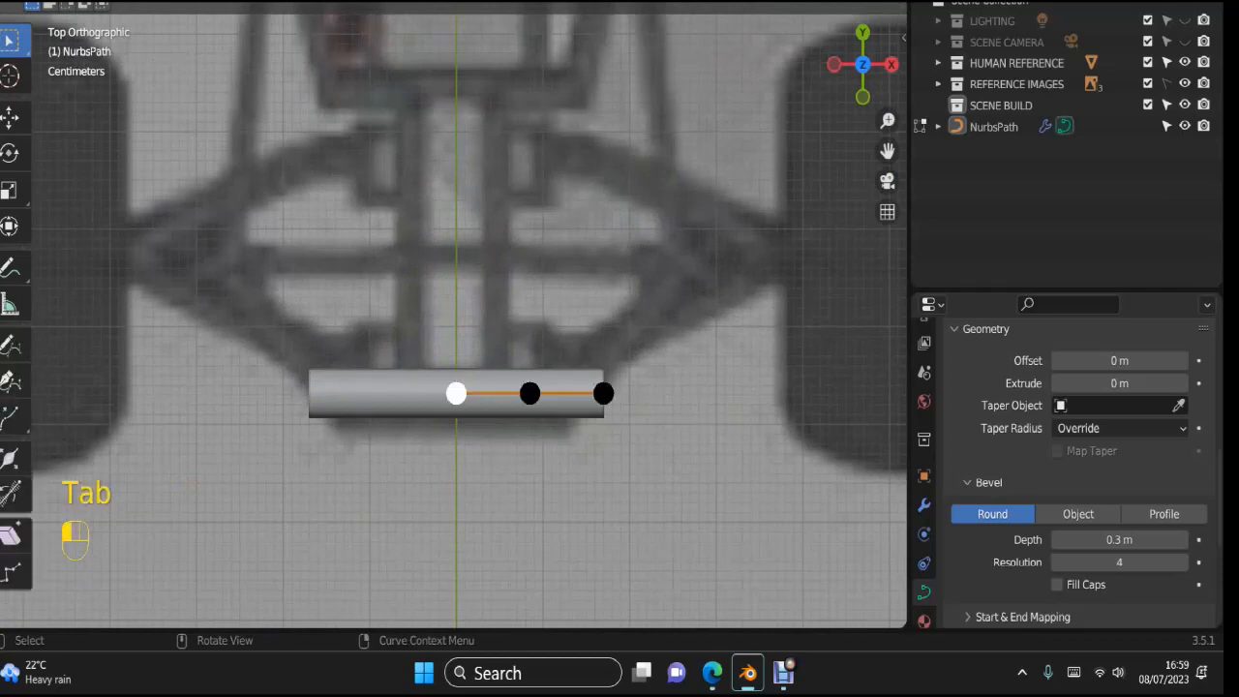
{"action": "key", "text": "g"}
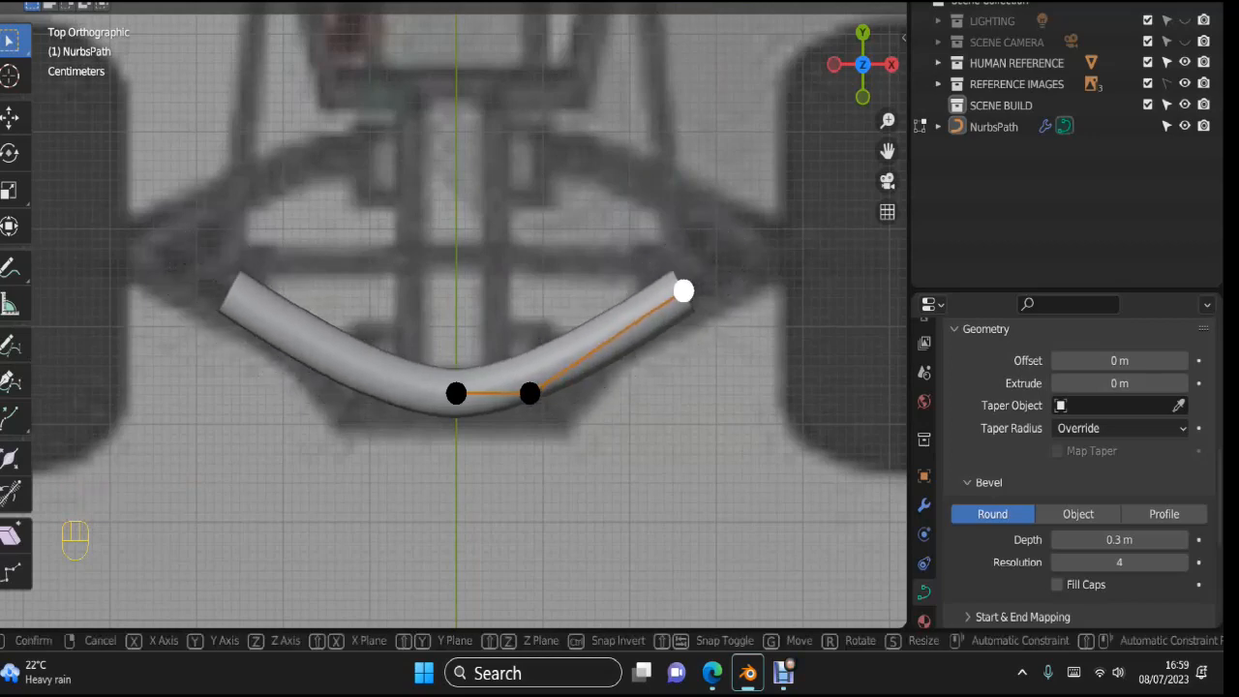
{"action": "left_click", "coordinate": [648, 304]}
Step: Extrude the end control point twice, bending the tube backward and then inward to the frame rail beside the engine bay outline
{"action": "key", "text": "e"}
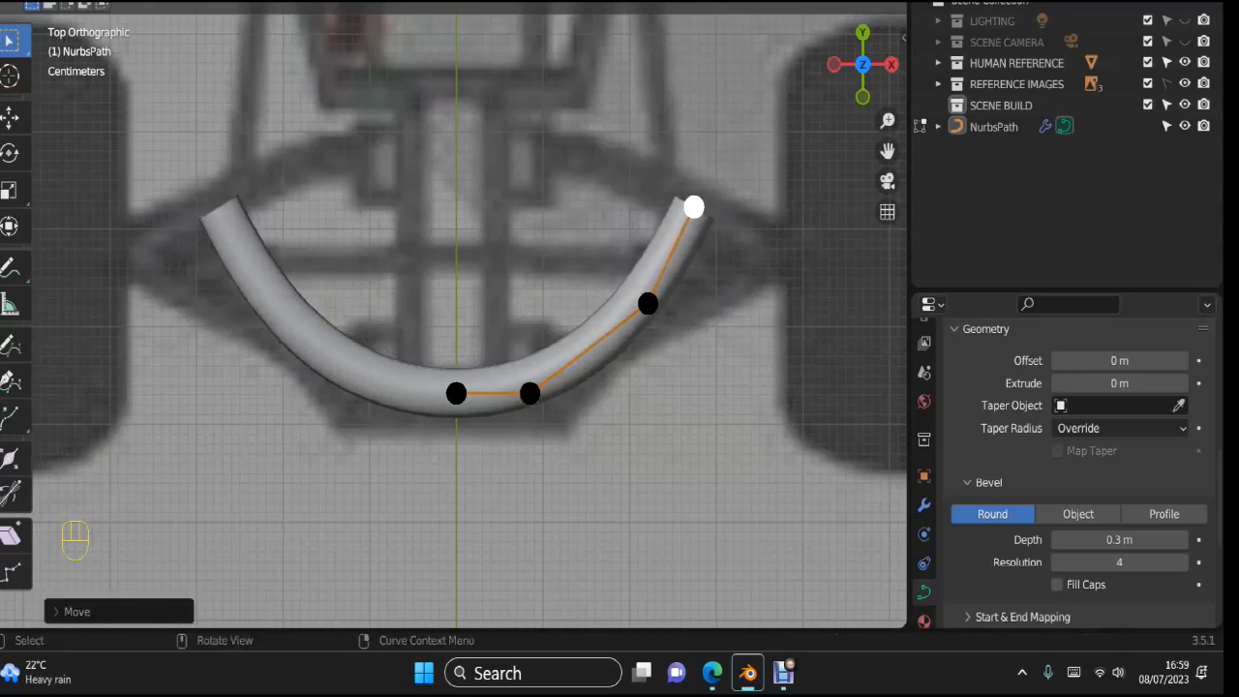
{"action": "middle_click_drag", "start_coordinate": [455, 320], "coordinate": [519, 496], "text": "shift"}
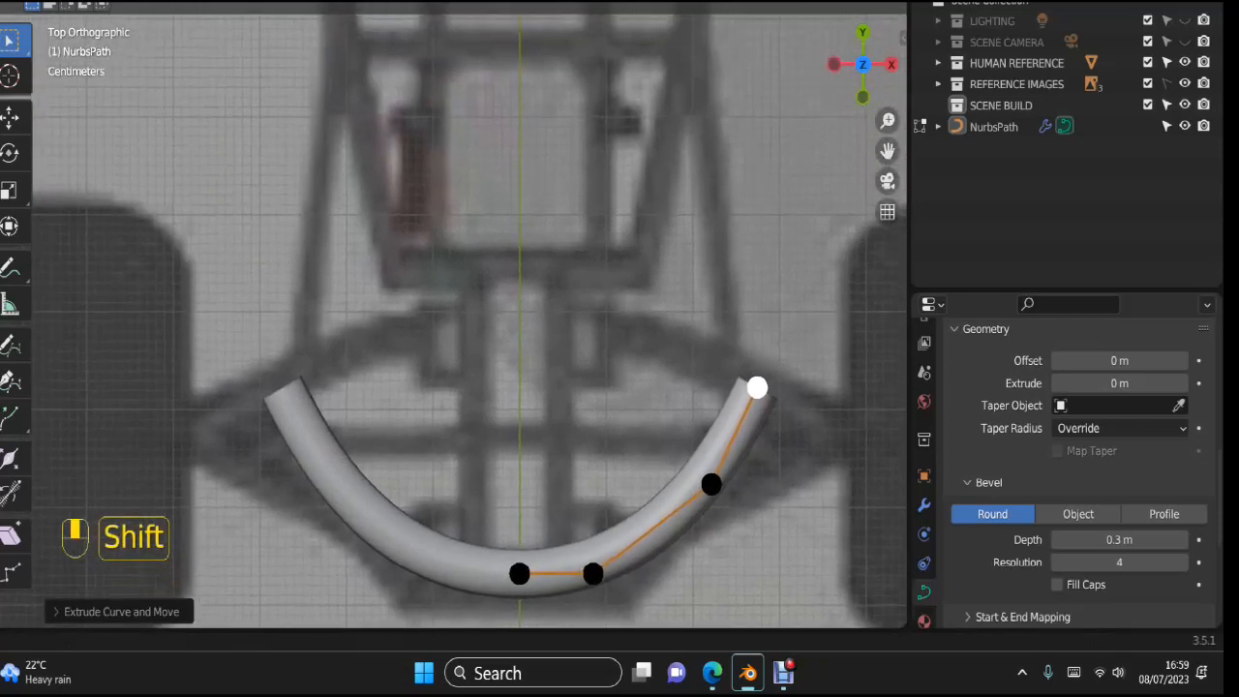
{"action": "key", "text": "e"}
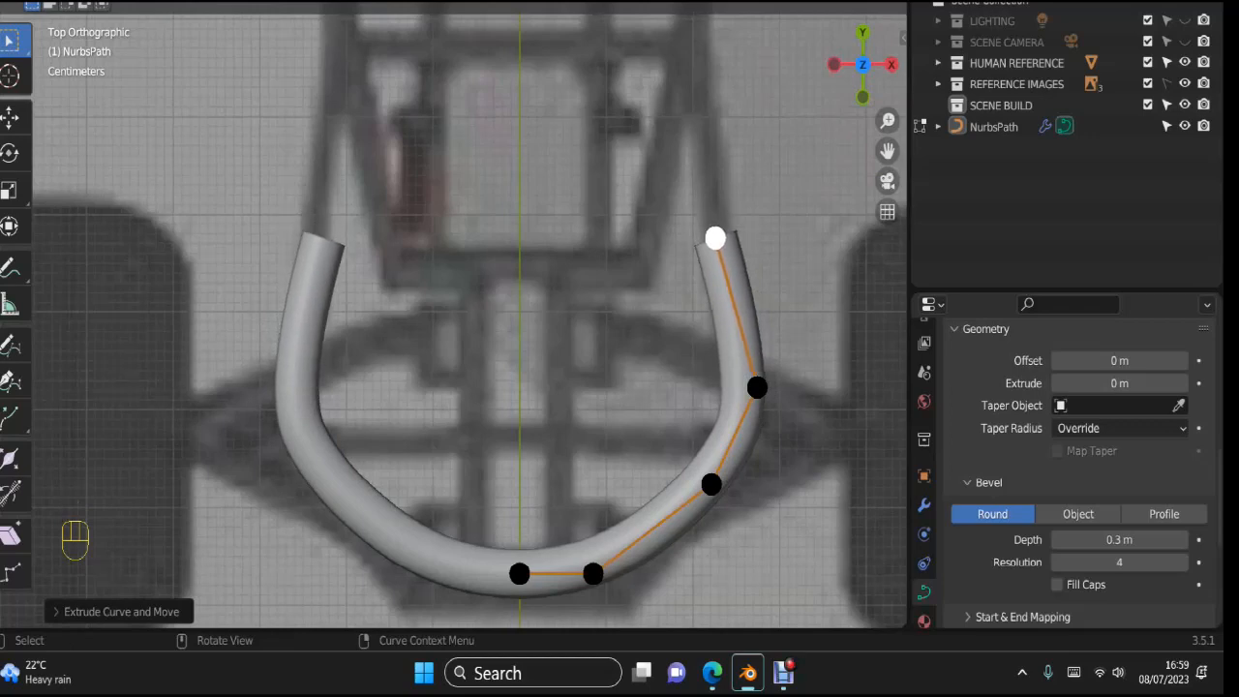
Step: In right view and Object Mode, raise the whole tube along Z to the frame's height above the wheel hub
{"action": "key", "text": "KP_3"}
{"action": "scroll", "coordinate": [455, 320], "scroll_direction": "down", "scroll_amount": 4}
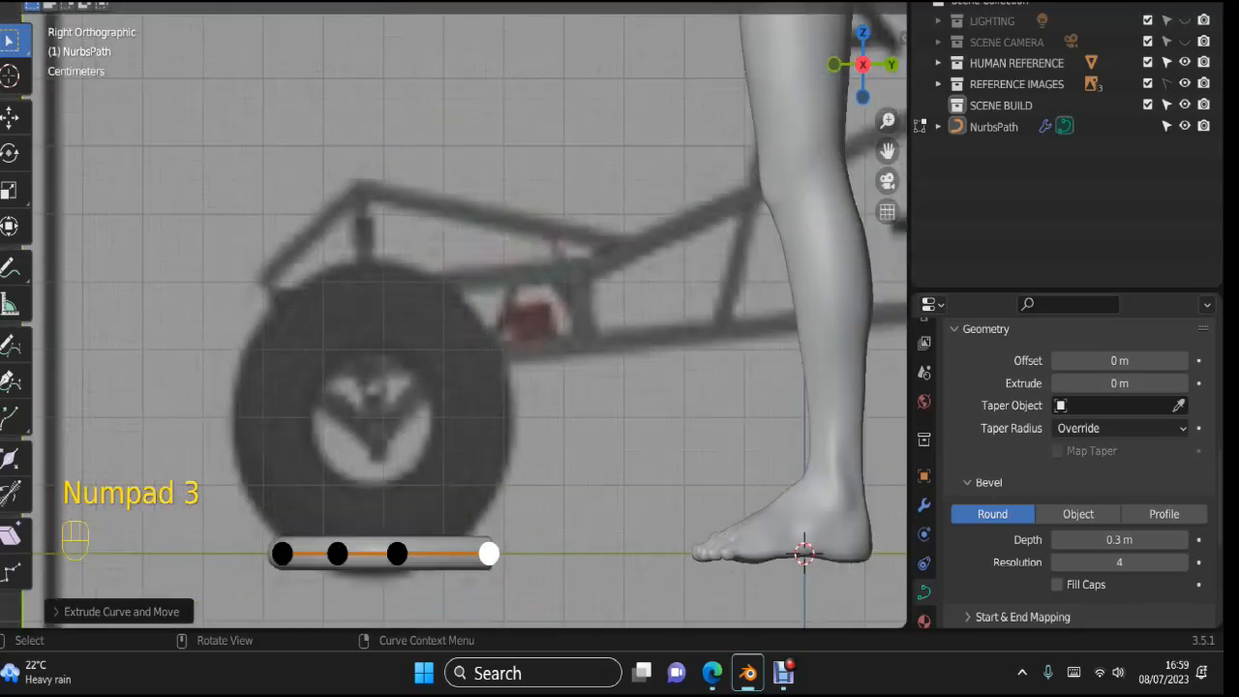
{"action": "key", "text": "Tab"}
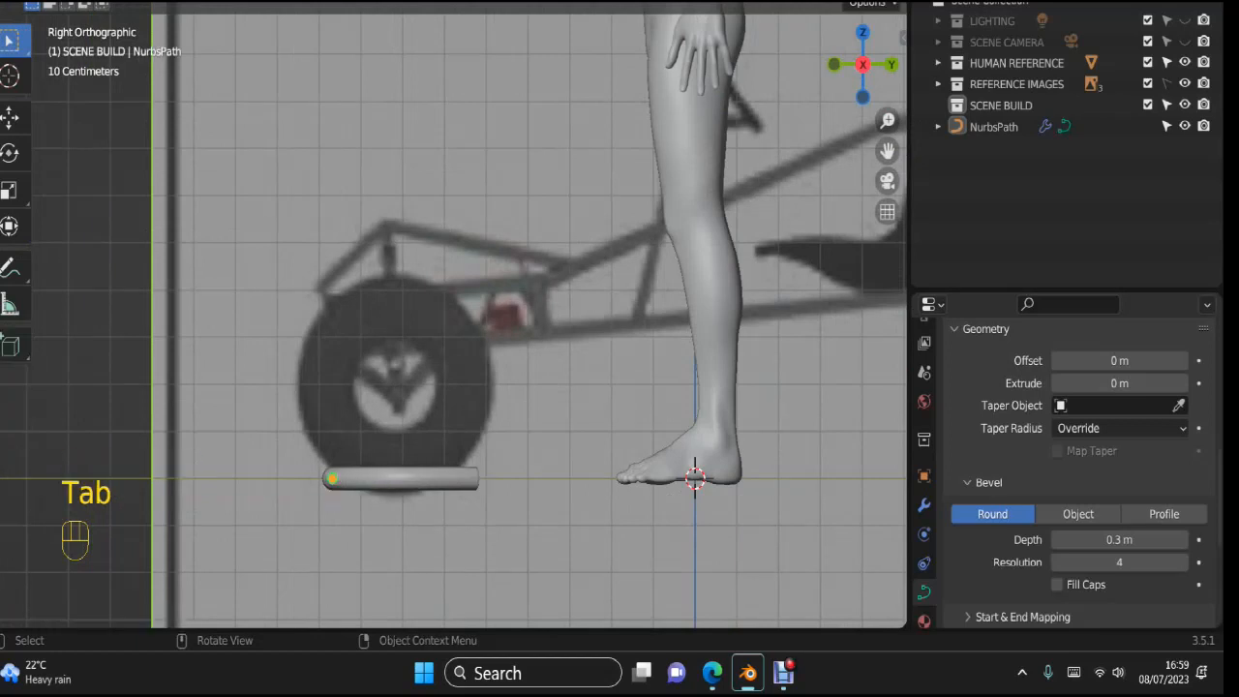
{"action": "left_click", "coordinate": [401, 478]}
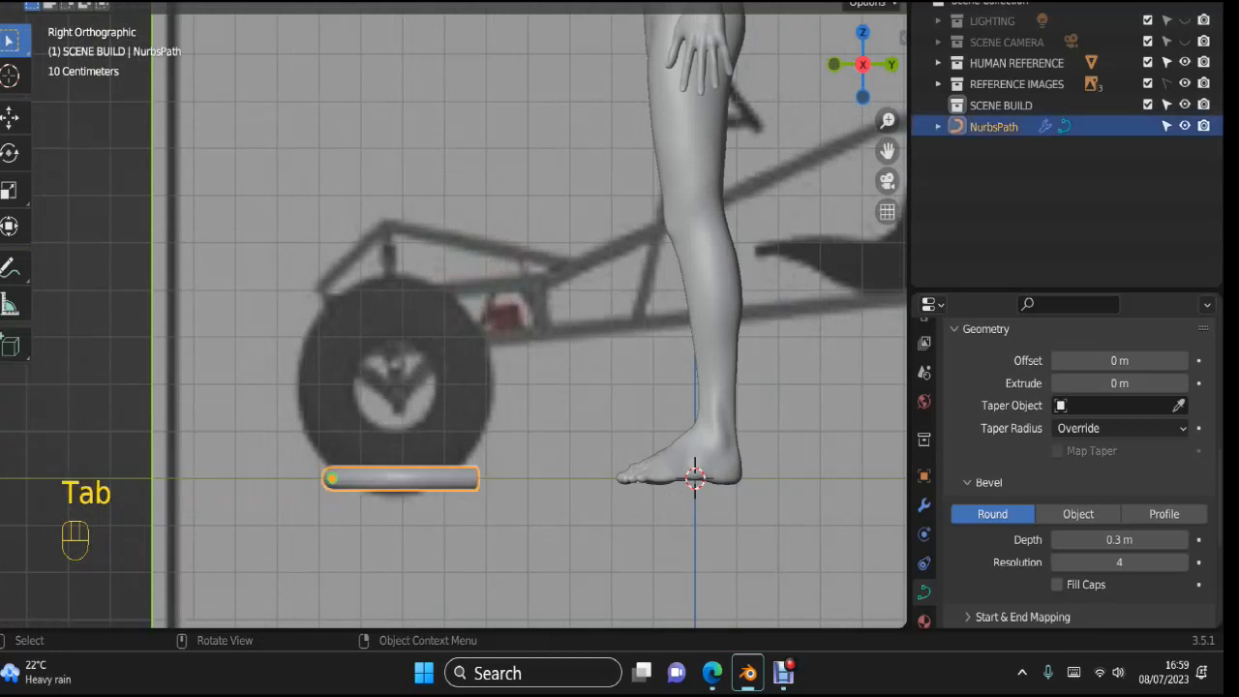
{"action": "key", "text": "g"}
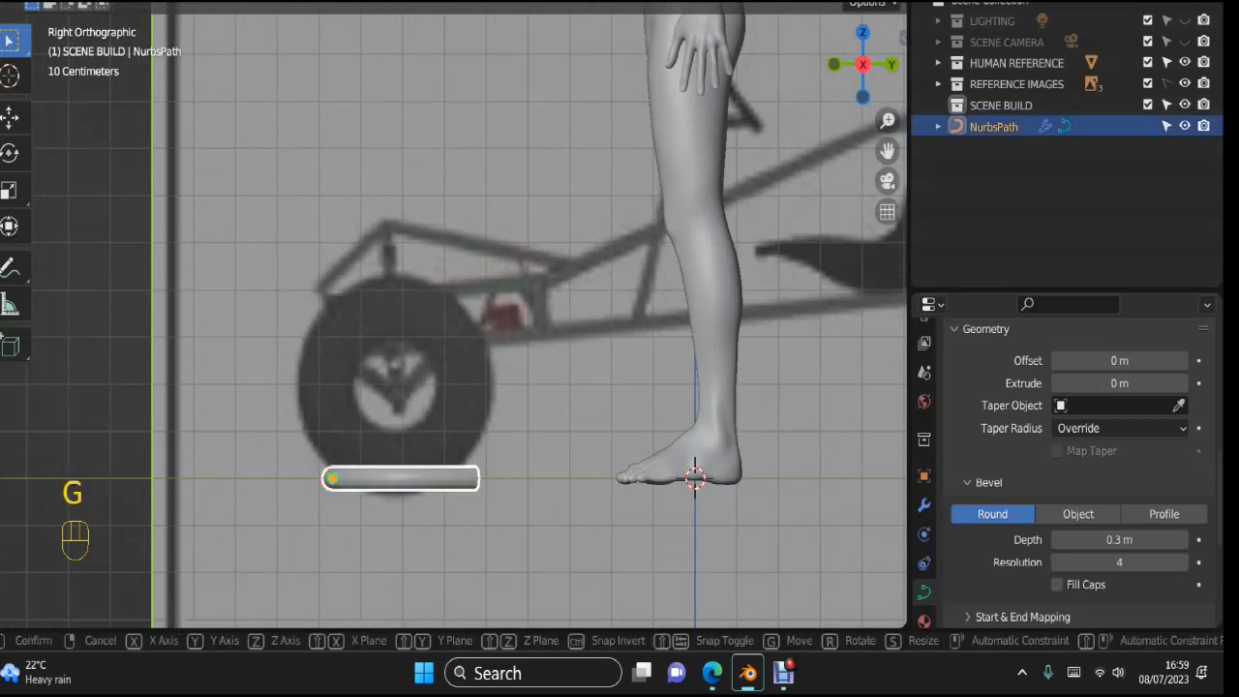
{"action": "key", "text": "y"}
{"action": "left_click", "coordinate": [401, 478]}
{"action": "key", "text": "g"}
{"action": "key", "text": "z"}
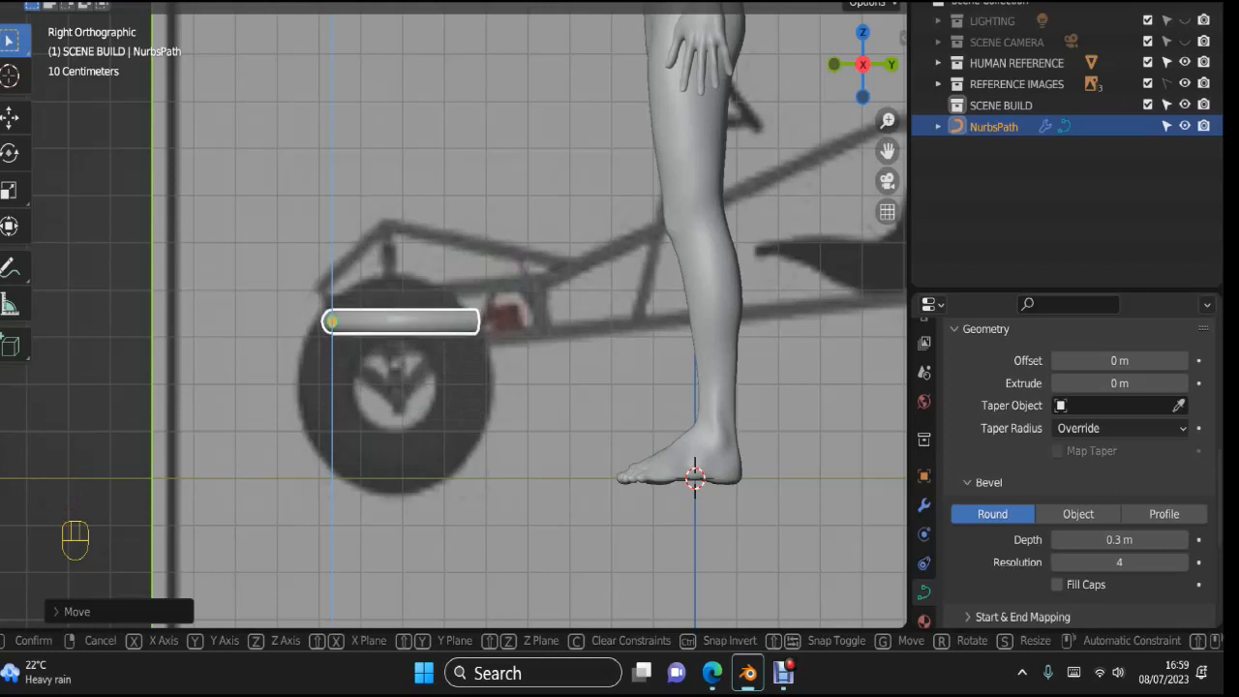
{"action": "left_click", "coordinate": [402, 317]}
{"action": "scroll", "coordinate": [446, 307], "scroll_direction": "up", "scroll_amount": 2}
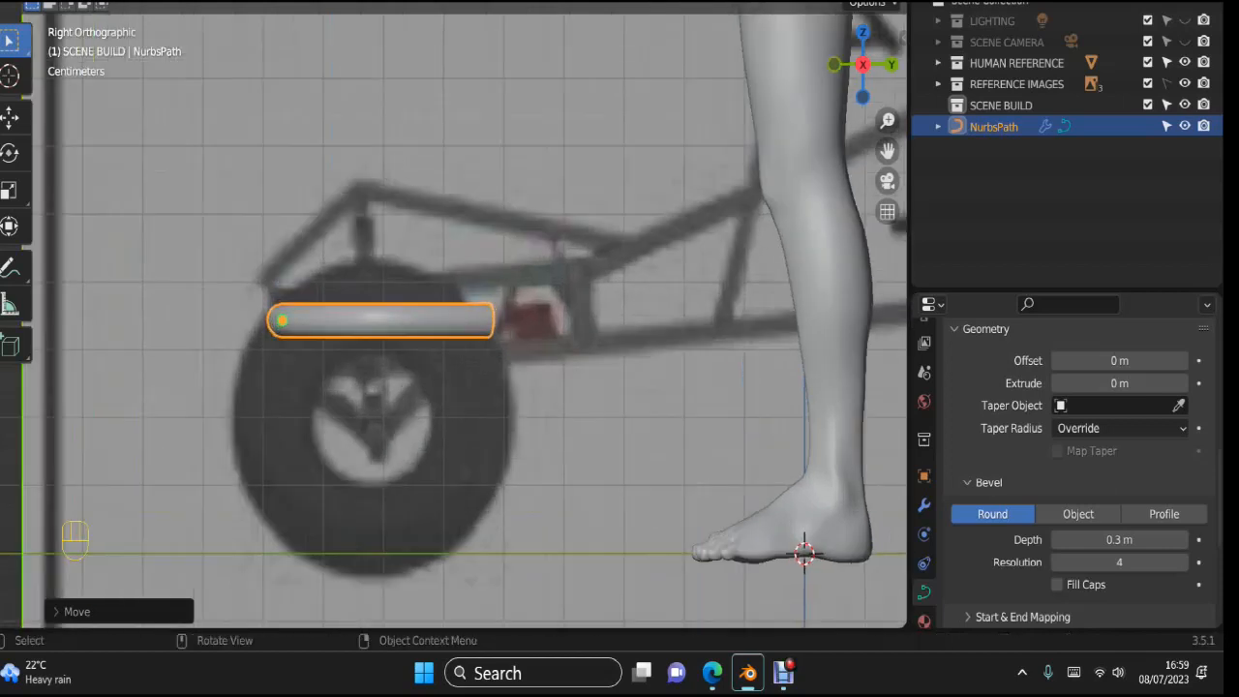
Step: In Edit Mode, lower the rear end control point and its neighbour along Z so the tube slopes down toward the lower frame rail
{"action": "key", "text": "Tab"}
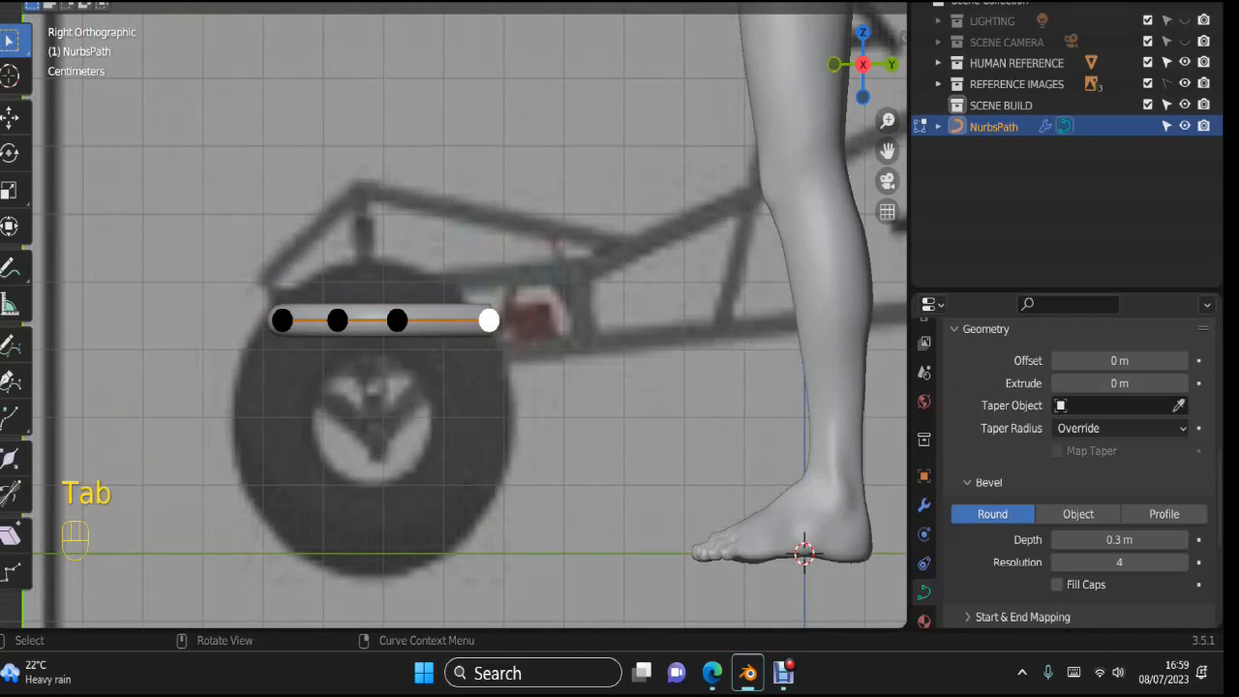
{"action": "key", "text": "g"}
{"action": "key", "text": "z"}
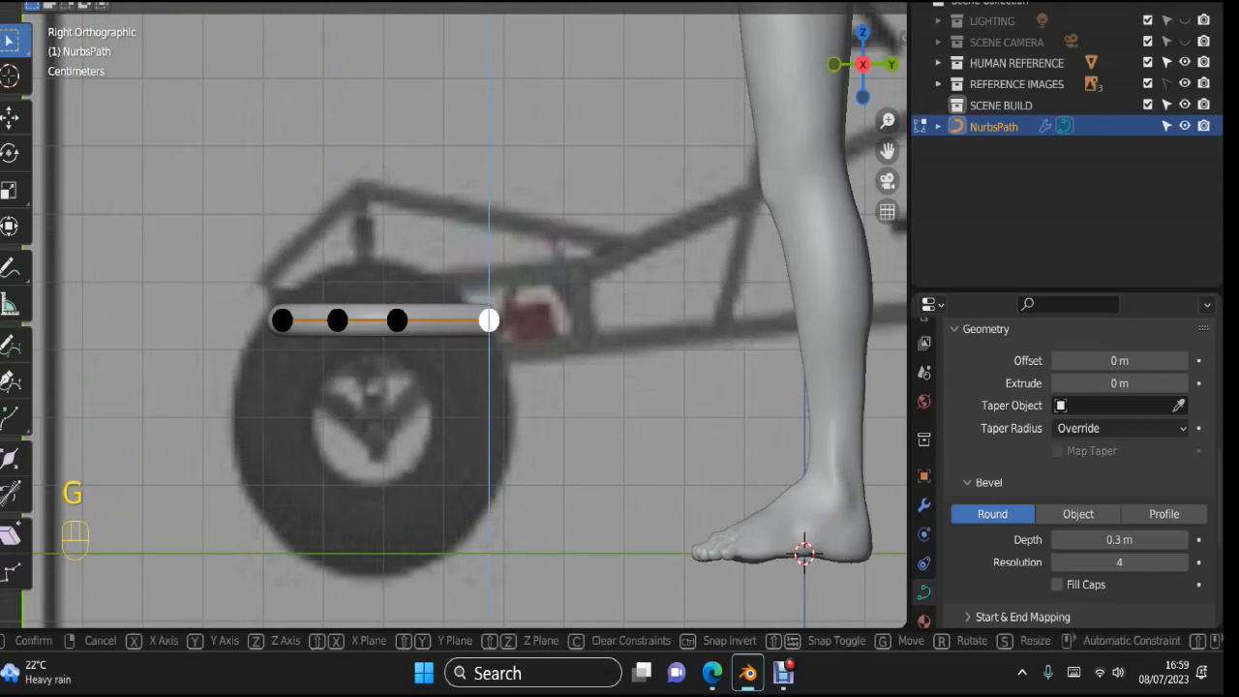
{"action": "left_click", "coordinate": [489, 347]}
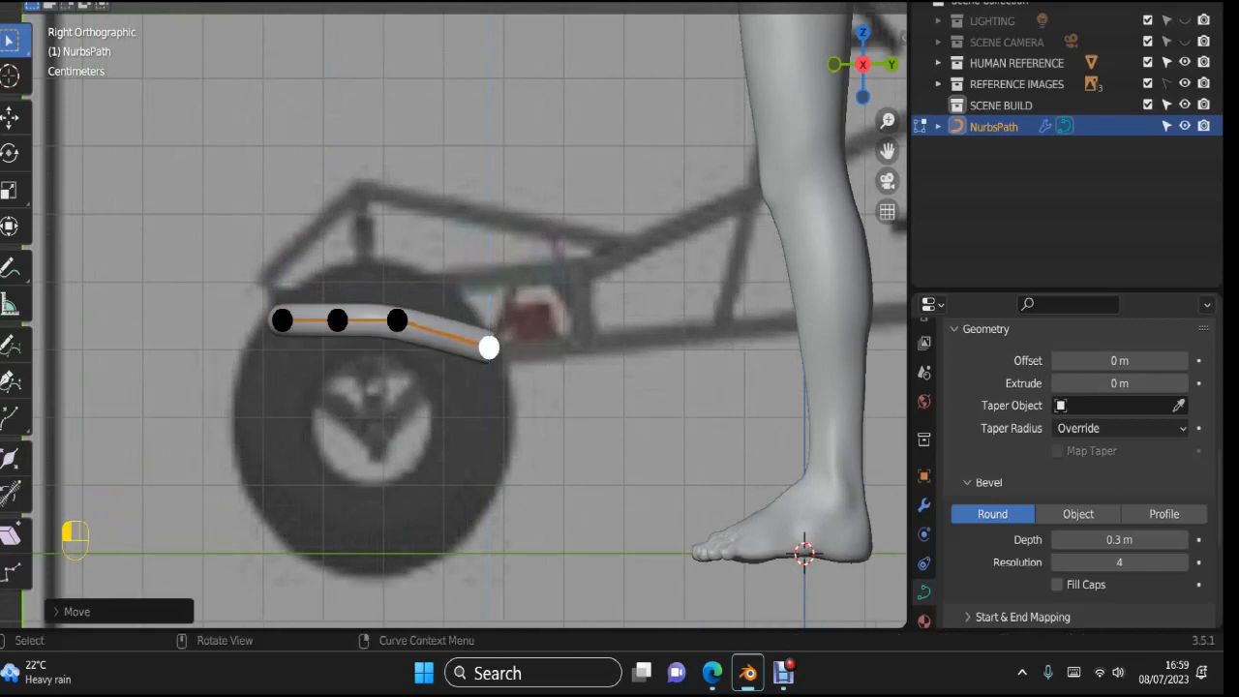
{"action": "left_click", "coordinate": [397, 320]}
{"action": "key", "text": "g"}
{"action": "key", "text": "z"}
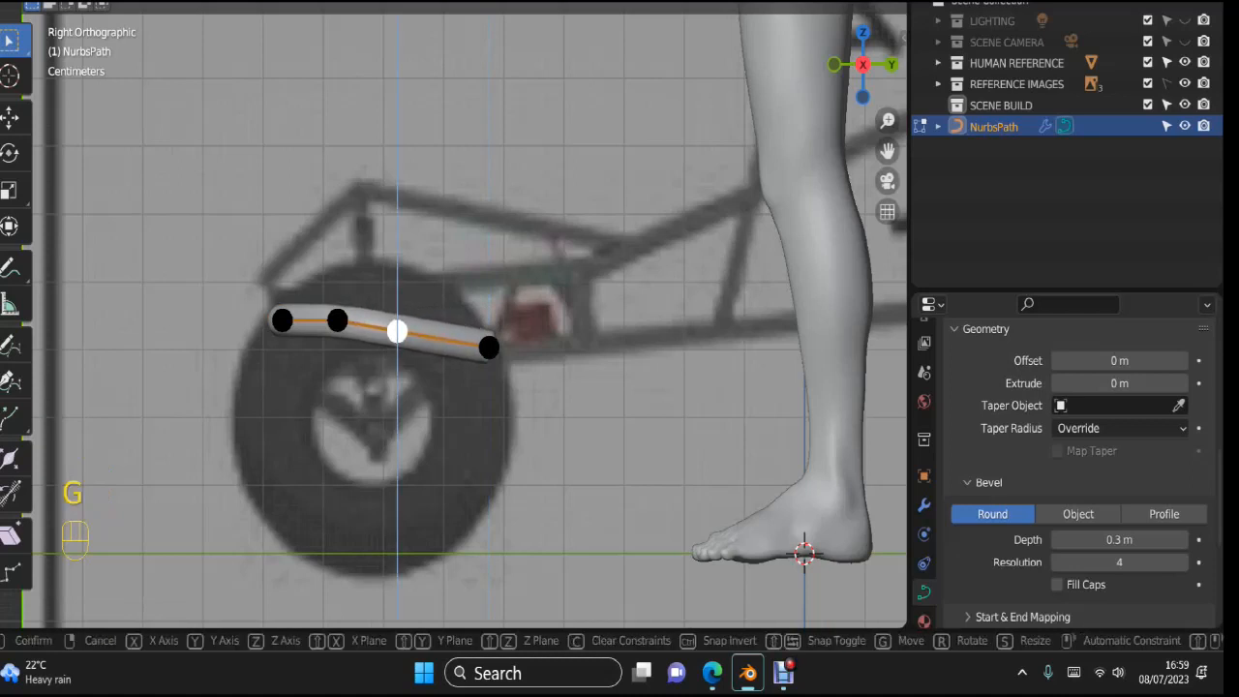
{"action": "left_click", "coordinate": [397, 331]}
Step: Lower the path's control point above the wheel hub slightly along Z to straighten the tube's front slope
{"action": "left_click", "coordinate": [336, 320]}
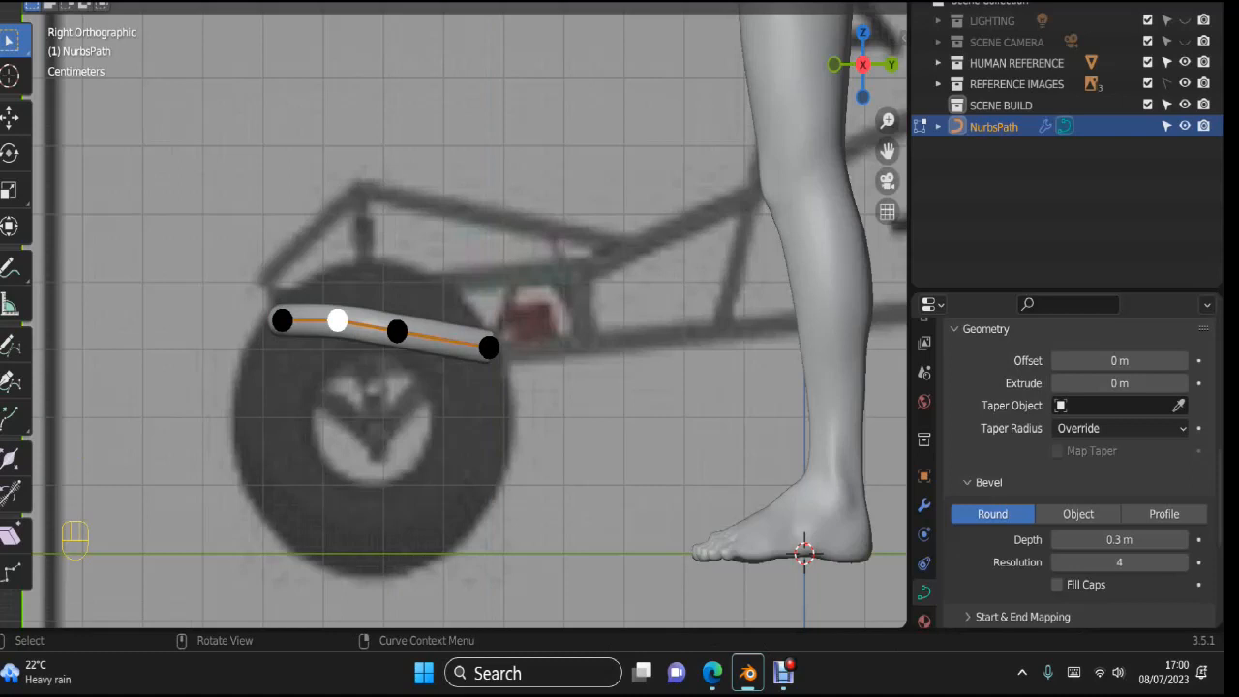
{"action": "key", "text": "g"}
{"action": "key", "text": "z"}
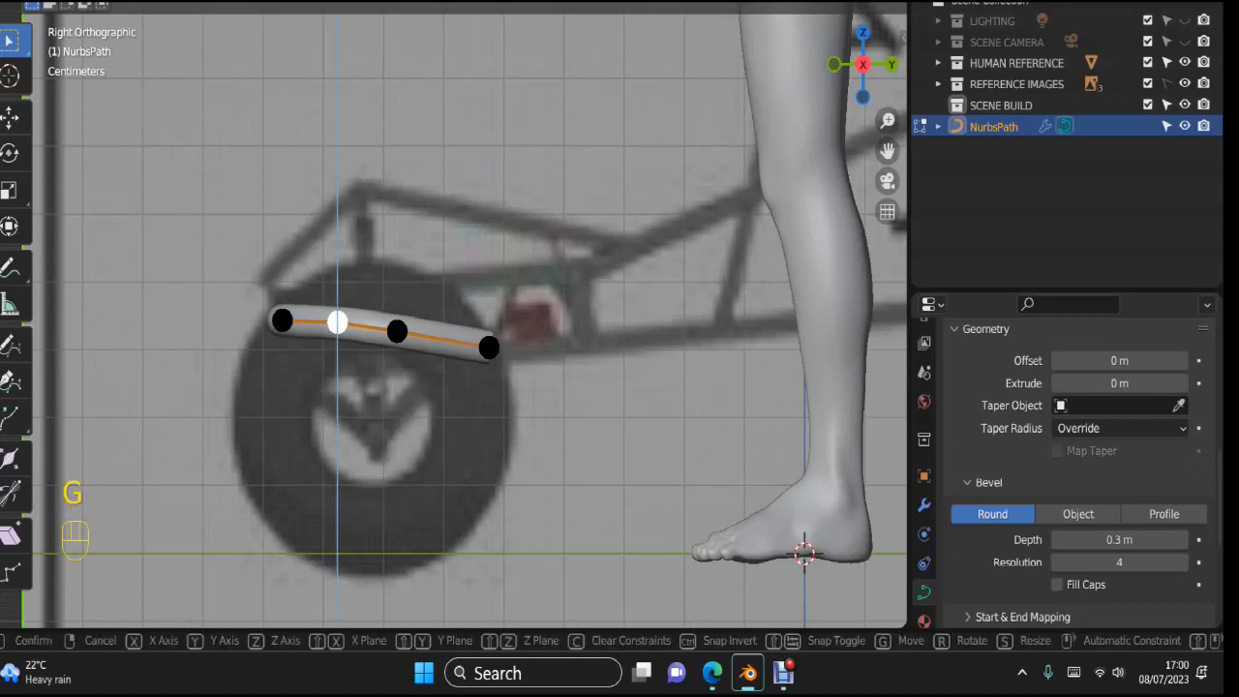
{"action": "left_click", "coordinate": [337, 323]}
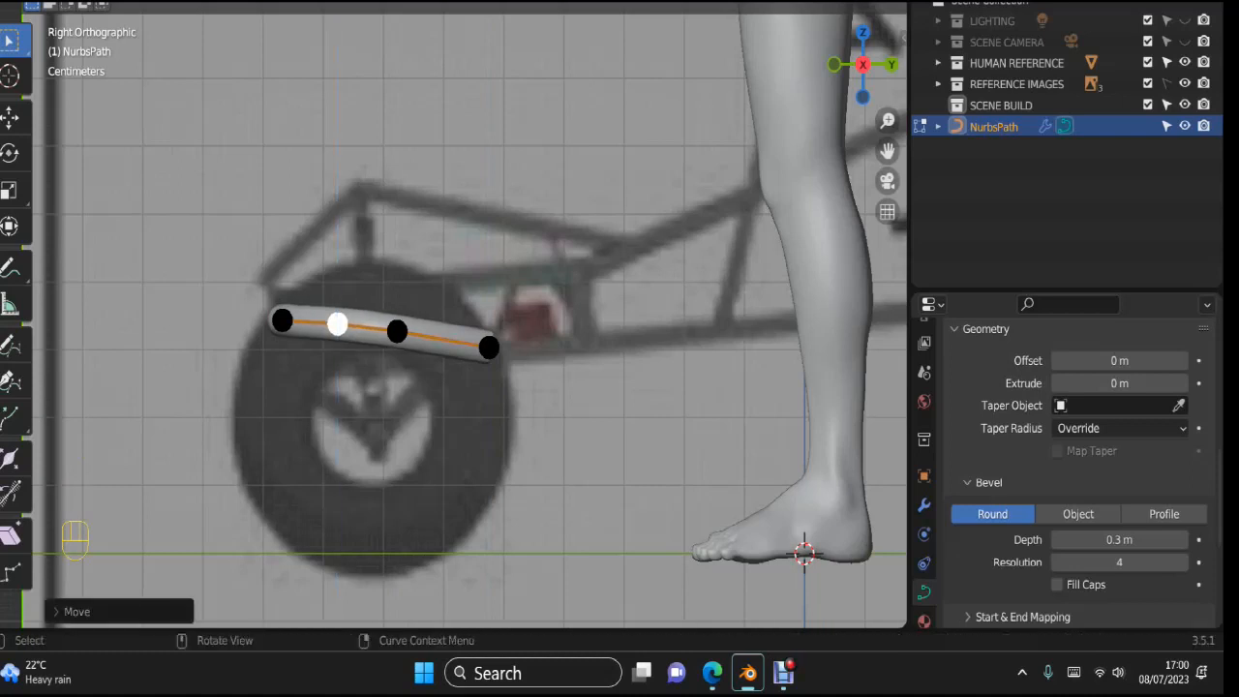
Step: Move the rear end control point backward along Y, extending the tube past the front wheel to the start of the lower frame rail
{"action": "left_click", "coordinate": [489, 348]}
{"action": "key", "text": "g"}
{"action": "key", "text": "y"}
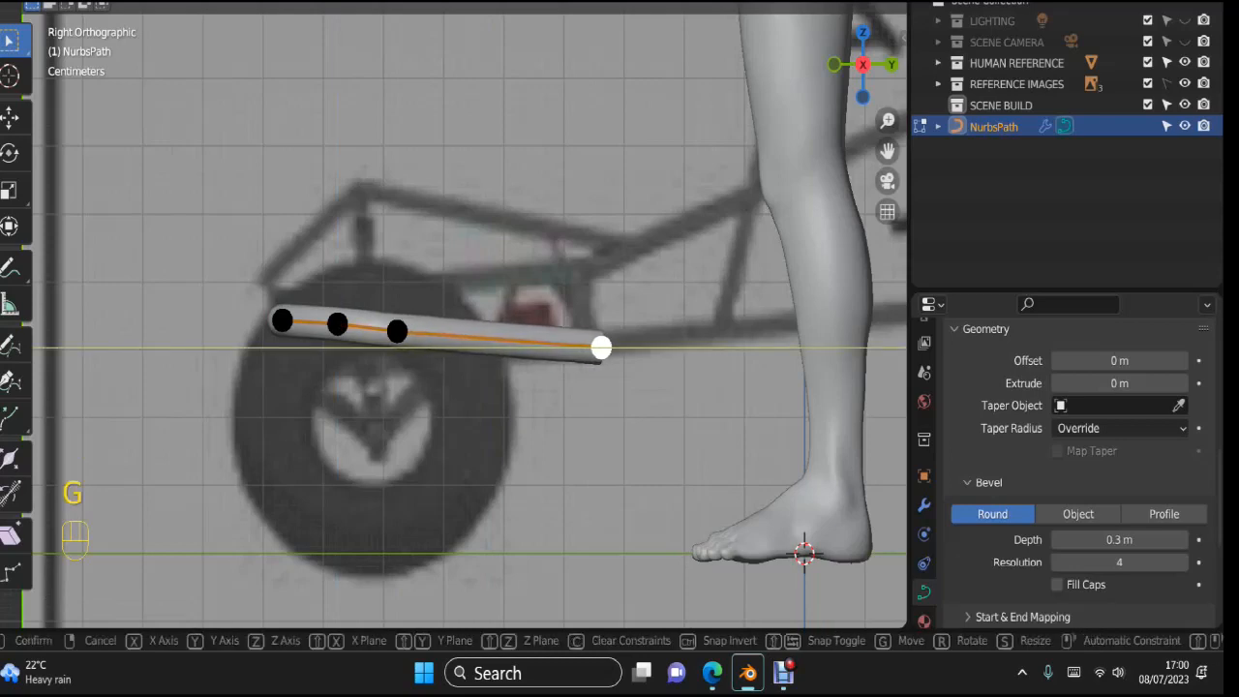
{"action": "key", "text": "Return"}
Step: In top view, move the rear end control point inward along X, and slightly backward along Y to the engine bay's rear crossbar
{"action": "key", "text": "KP_7"}
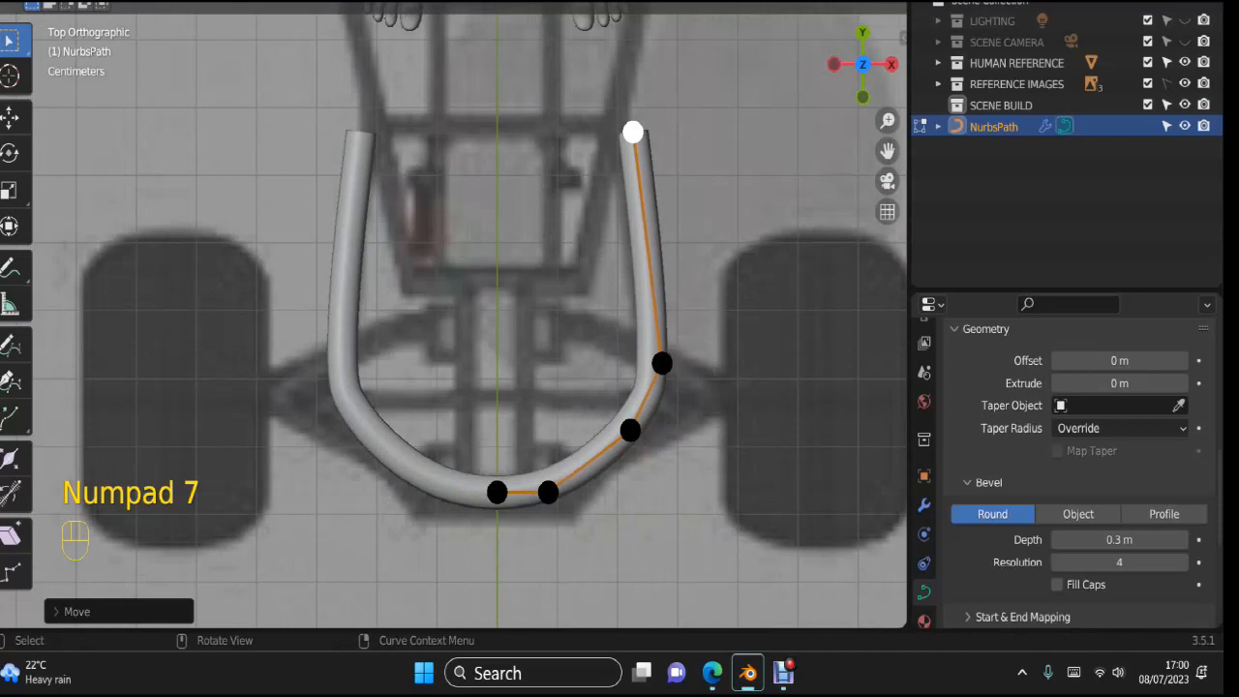
{"action": "key", "text": "g"}
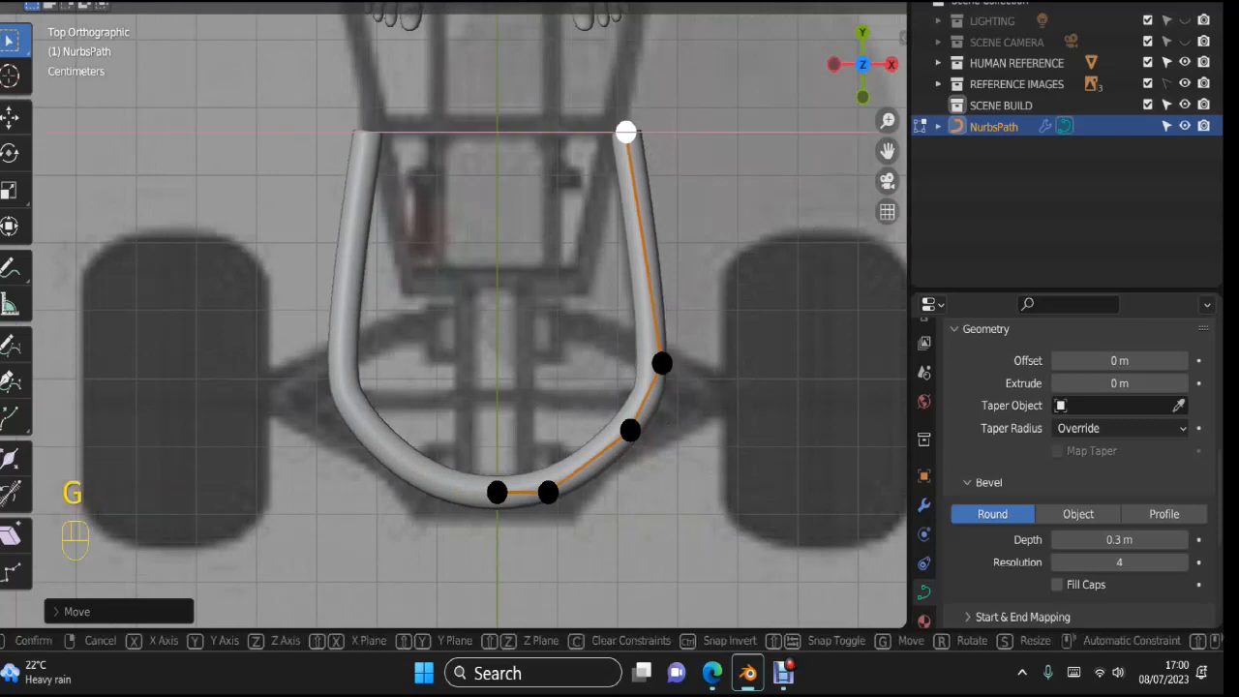
{"action": "key", "text": "Return"}
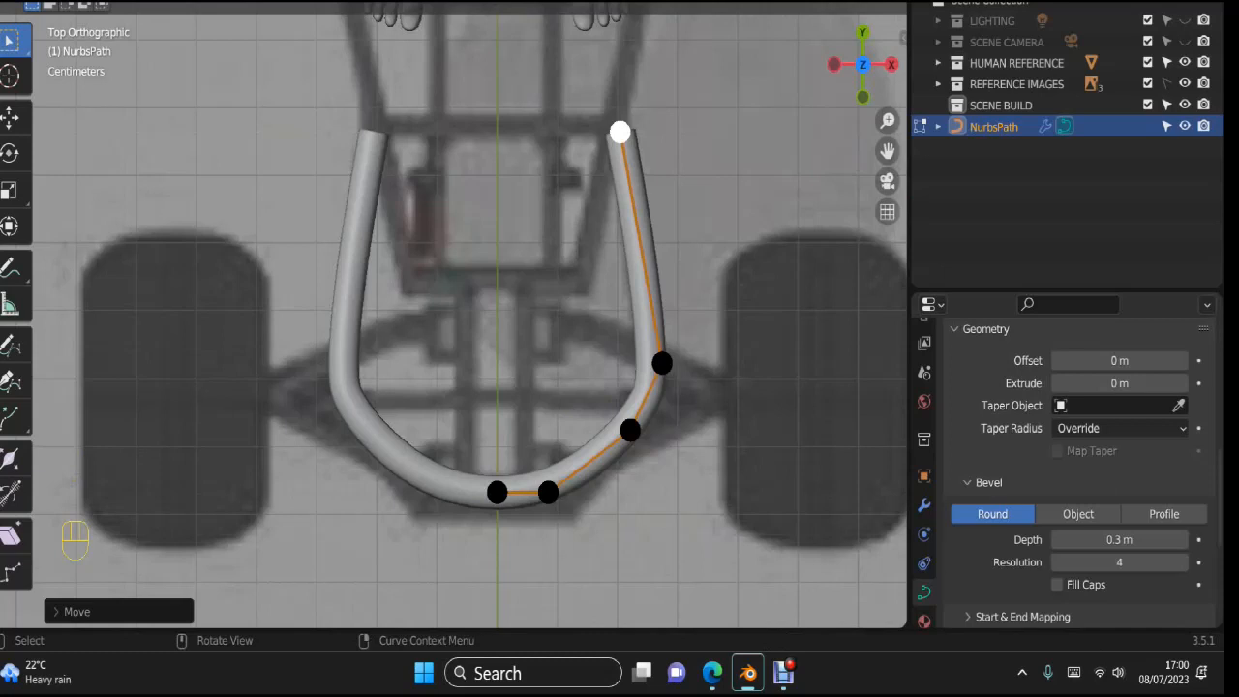
{"action": "middle_click_drag", "start_coordinate": [455, 320], "coordinate": [384, 482], "text": "shift"}
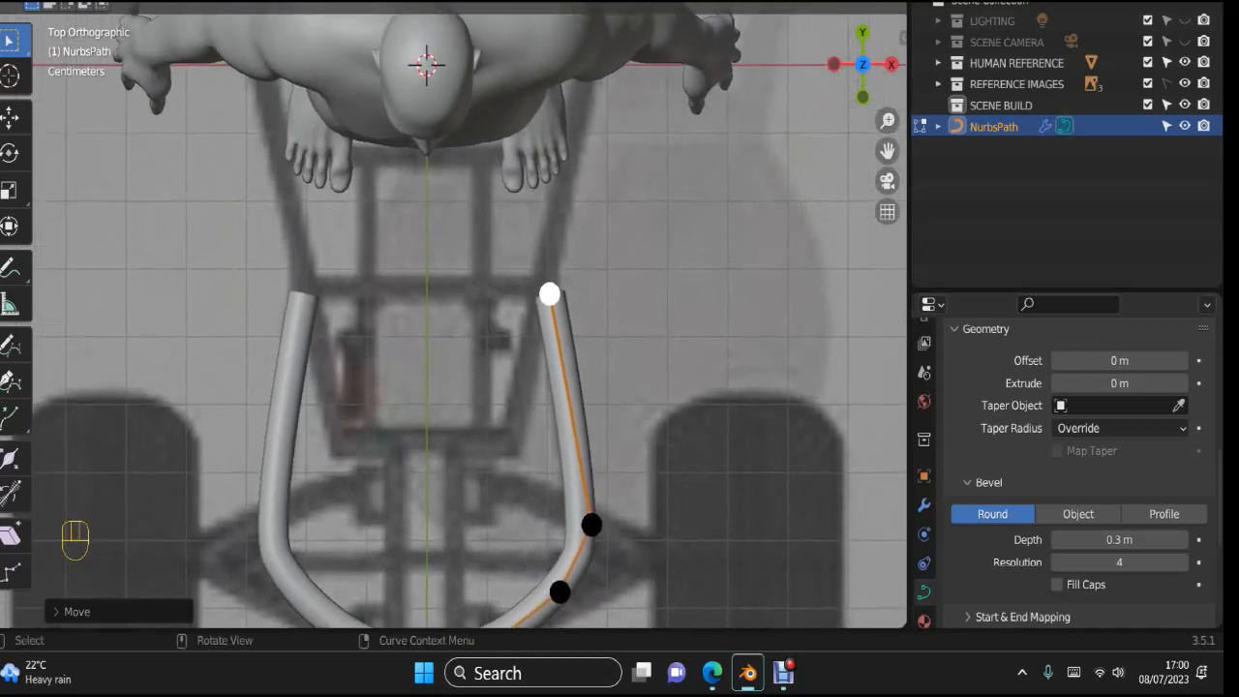
{"action": "key", "text": "g"}
{"action": "key", "text": "x"}
{"action": "key", "text": "Escape"}
{"action": "key", "text": "g"}
{"action": "key", "text": "y"}
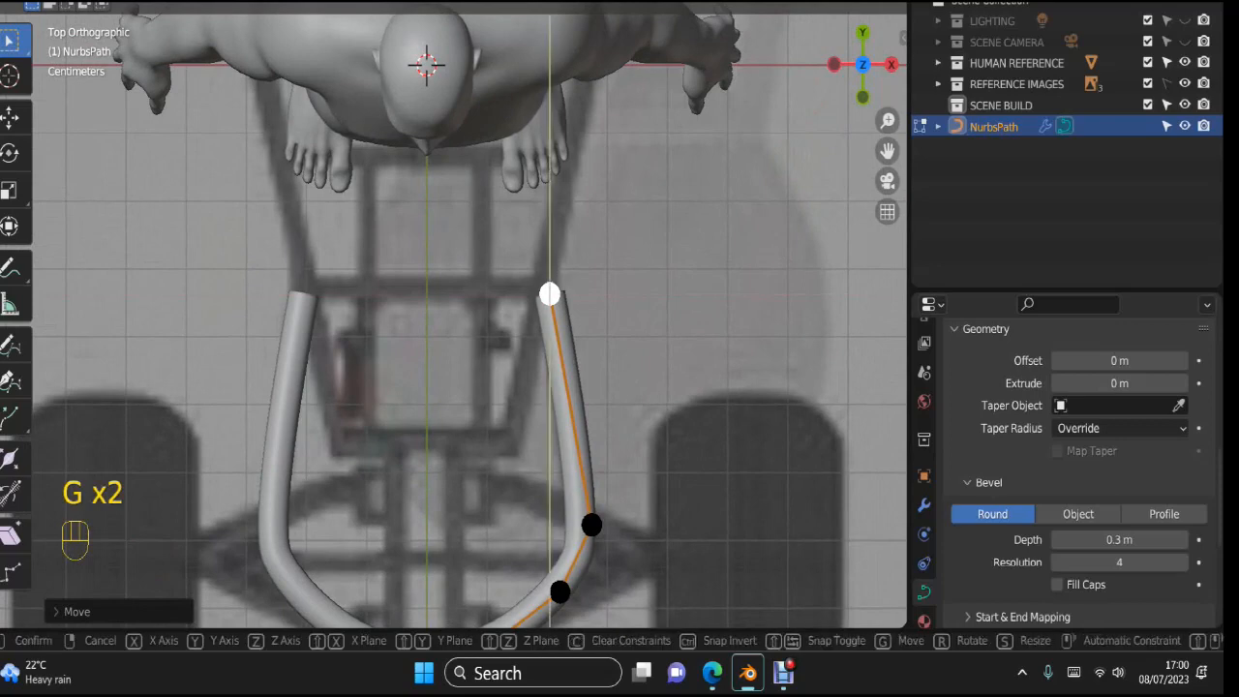
{"action": "key", "text": "Return"}
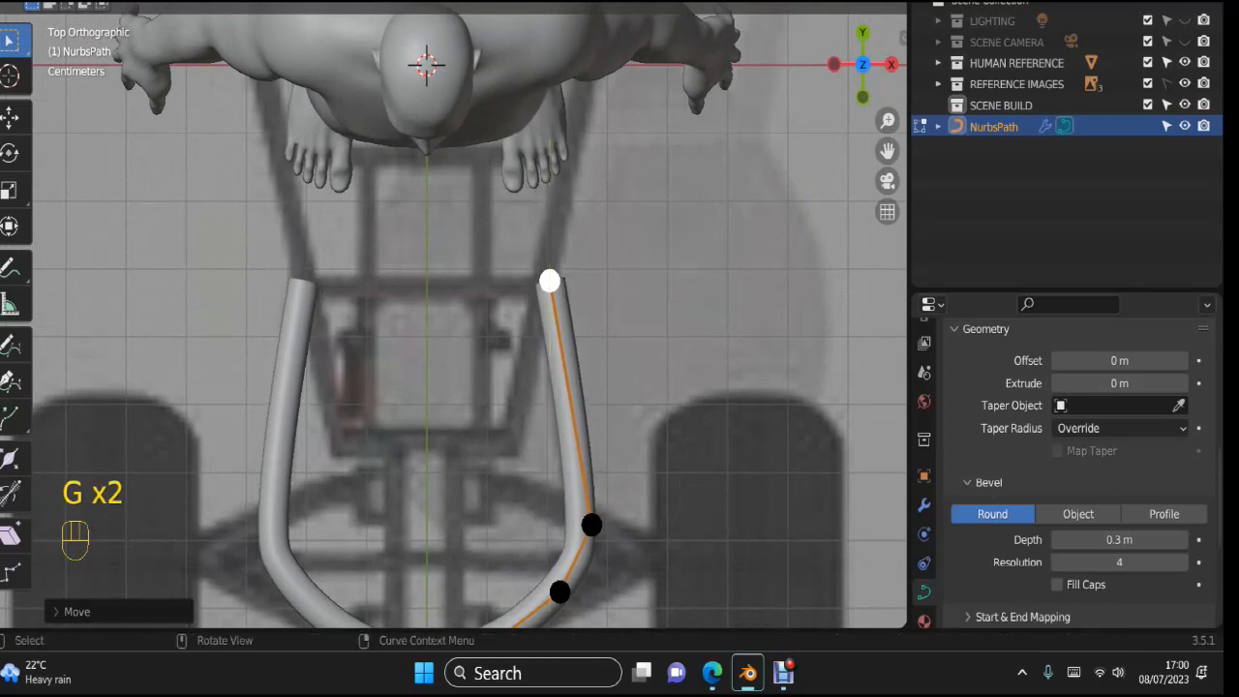
Step: Extrude the end control point backward along Y, and shift the new point outward along X to follow the widening side rail
{"action": "key", "text": "e"}
{"action": "key", "text": "y"}
{"action": "left_click", "coordinate": [549, 103]}
{"action": "middle_click_drag", "start_coordinate": [548, 102], "coordinate": [510, 266], "text": "shift"}
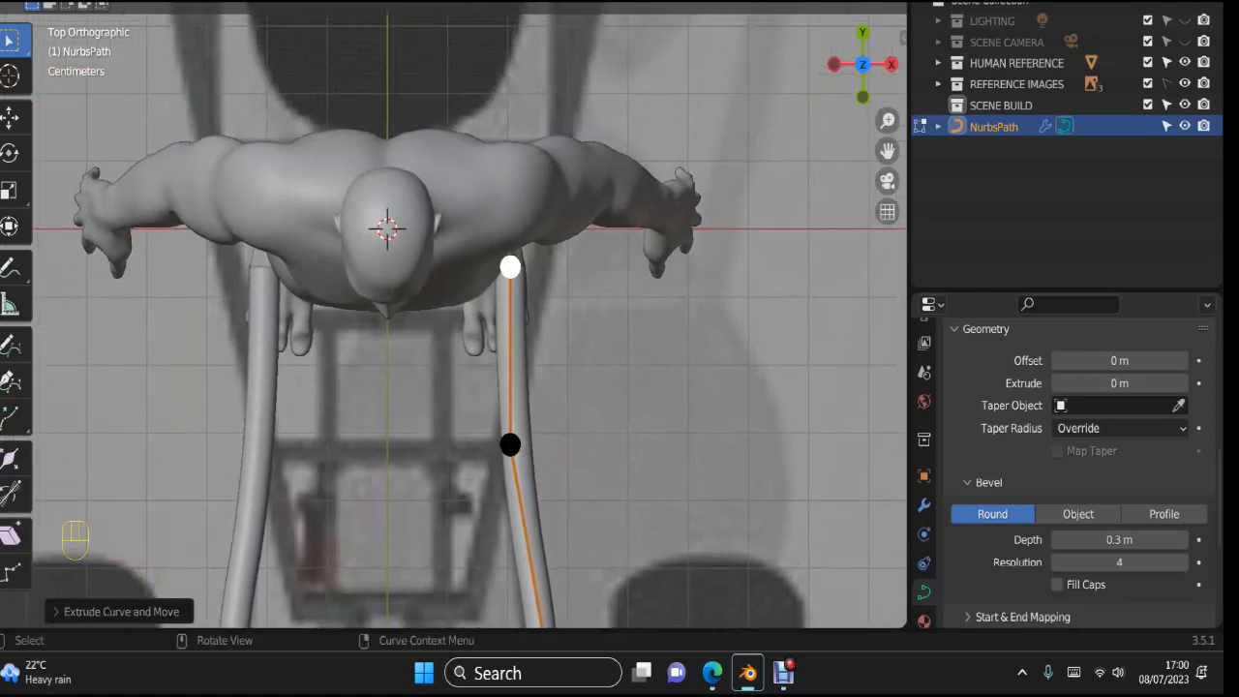
{"action": "key", "text": "g"}
{"action": "key", "text": "x"}
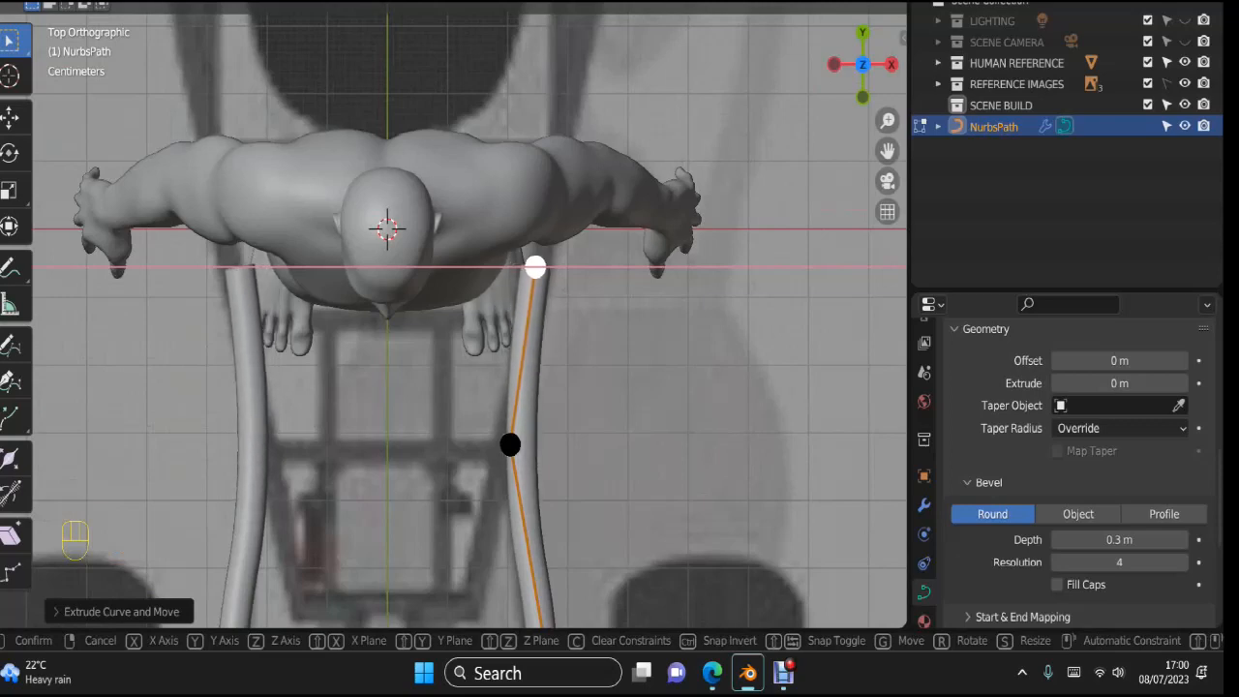
{"action": "key", "text": "Return"}
Step: In right view, raise the new end control point slightly along Z toward the lower frame rail
{"action": "key", "text": "KP_3"}
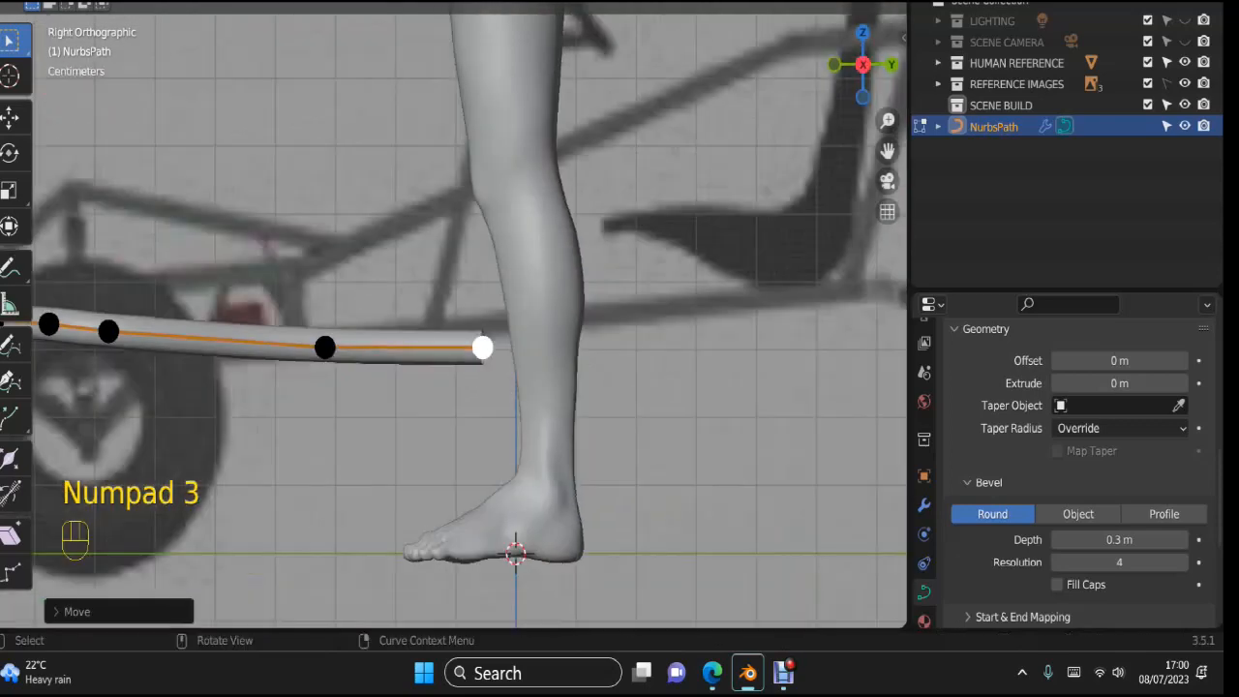
{"action": "scroll", "coordinate": [454, 315], "scroll_direction": "down", "scroll_amount": 4}
{"action": "scroll", "coordinate": [454, 315], "scroll_direction": "up", "scroll_amount": 3}
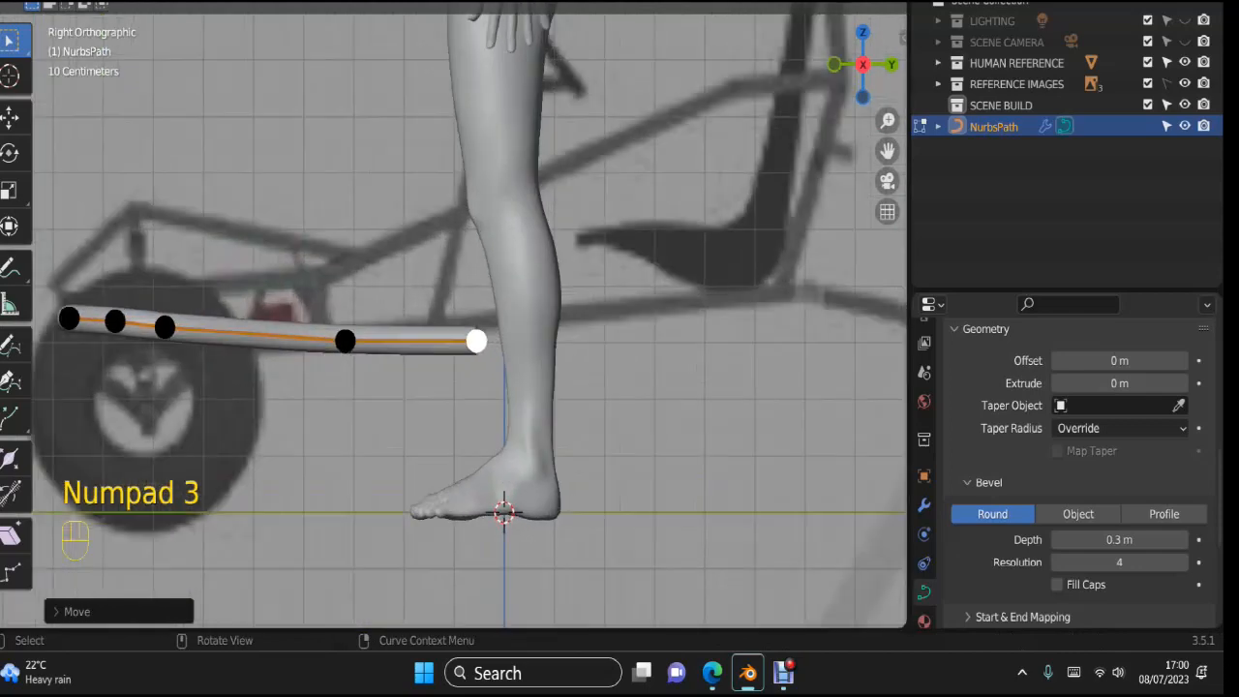
{"action": "key", "text": "g"}
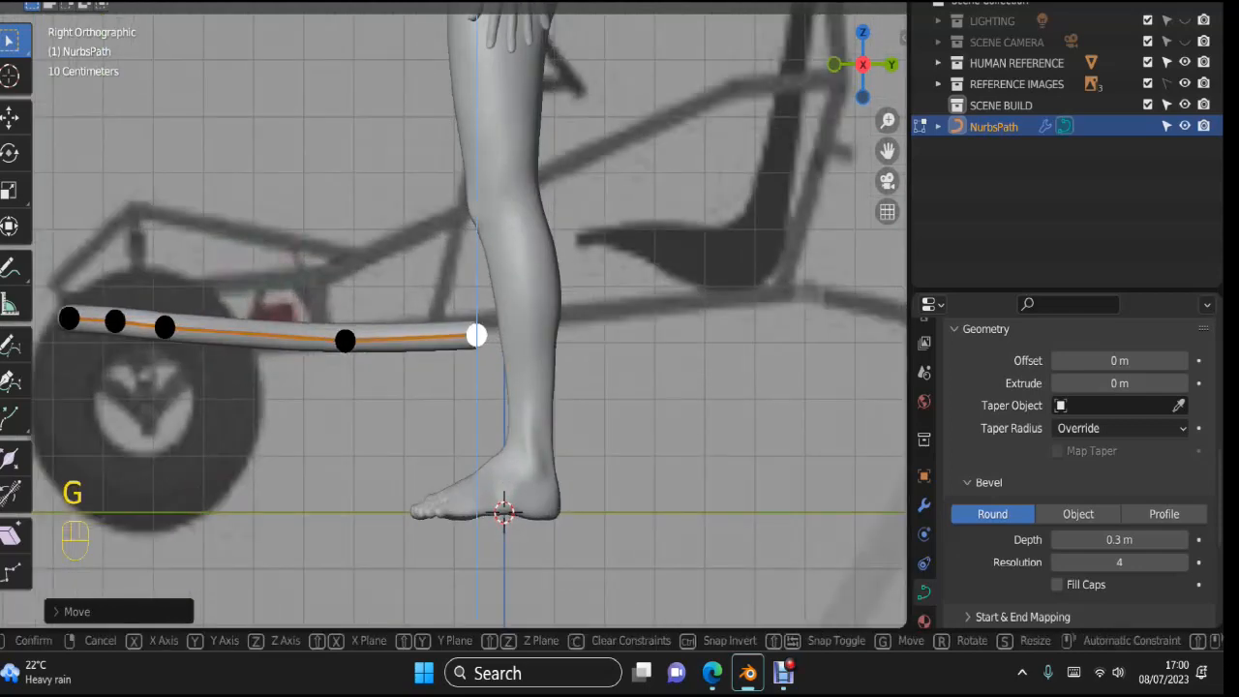
{"action": "left_click", "coordinate": [476, 335]}
Step: Hide the HUMAN REFERENCE collection and, in top view, move the end control point outward along X and forward along Y to the next crossbar
{"action": "key", "text": "KP_7"}
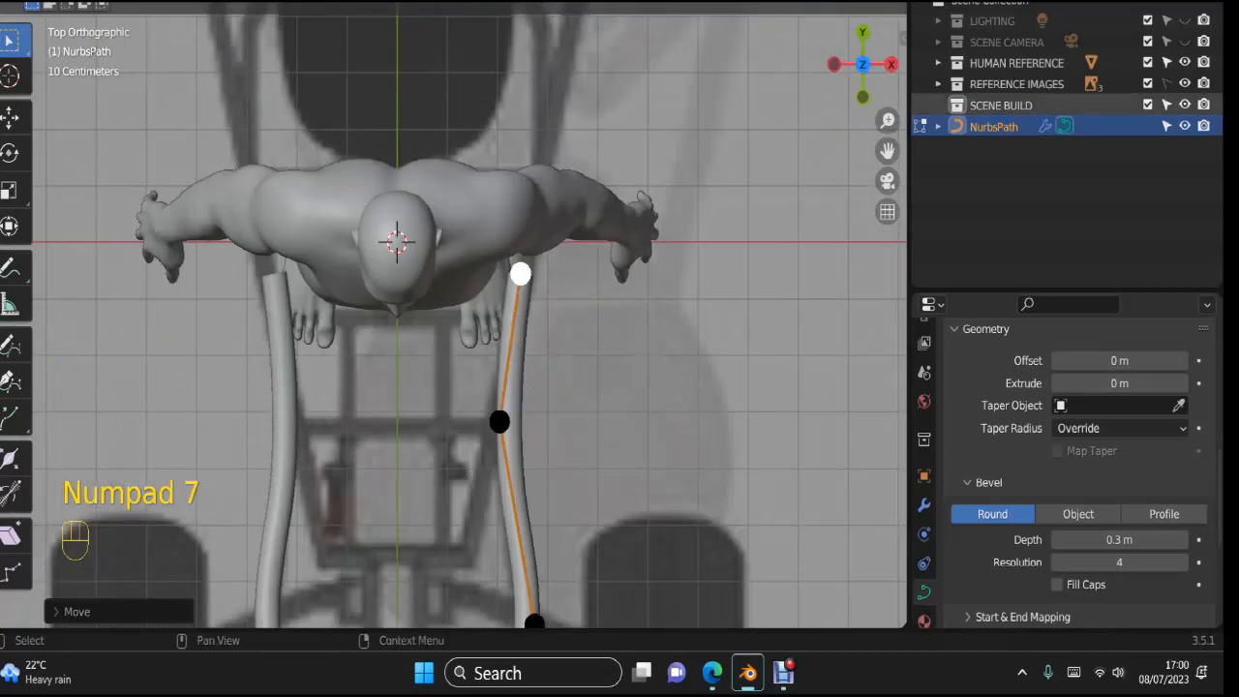
{"action": "left_click", "coordinate": [1185, 62]}
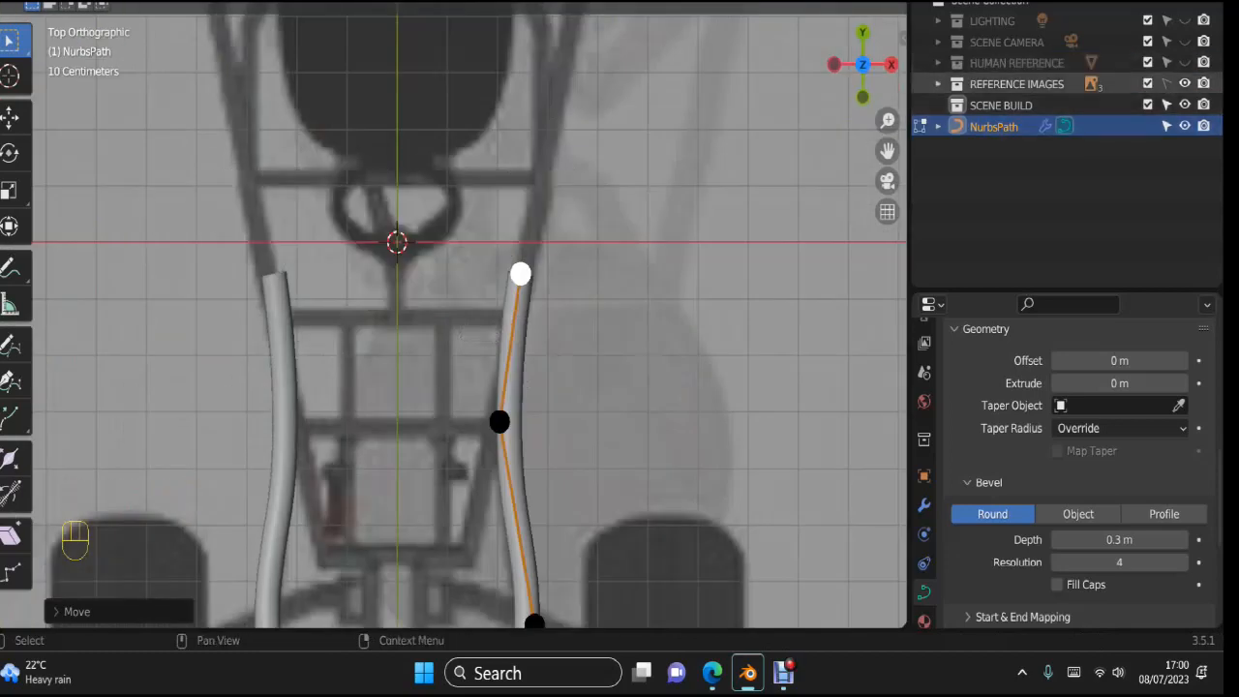
{"action": "middle_click_drag", "start_coordinate": [453, 315], "coordinate": [446, 367], "text": "shift"}
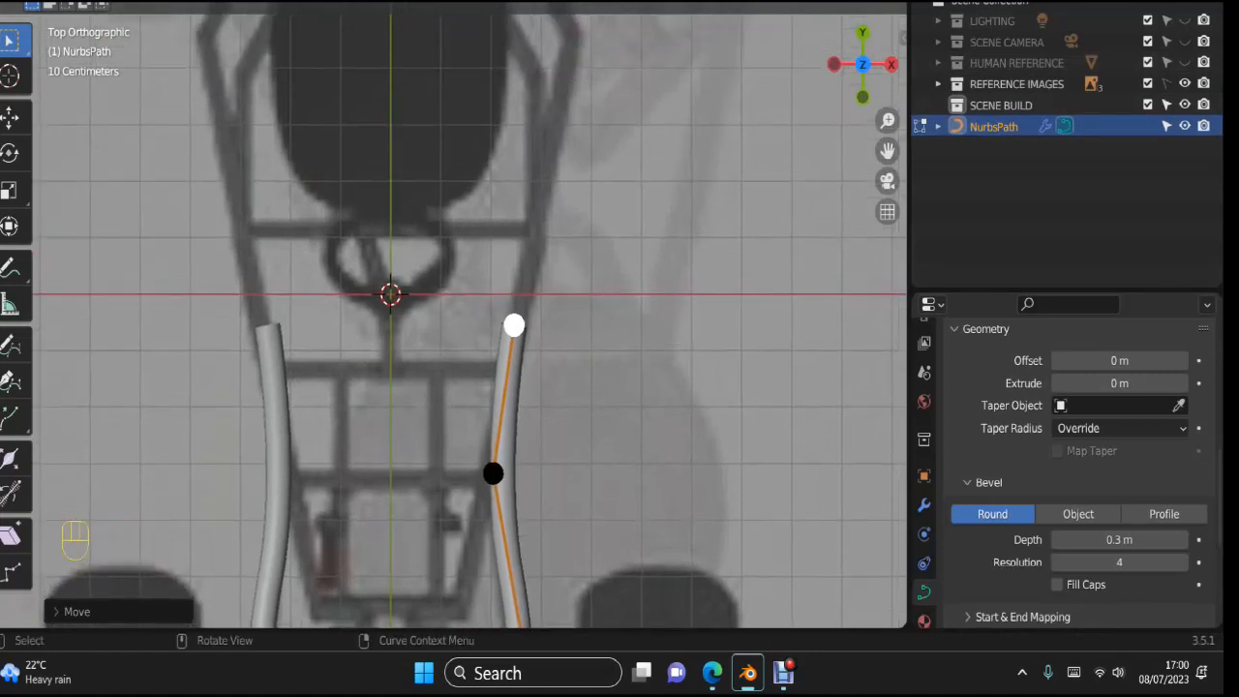
{"action": "key", "text": "g"}
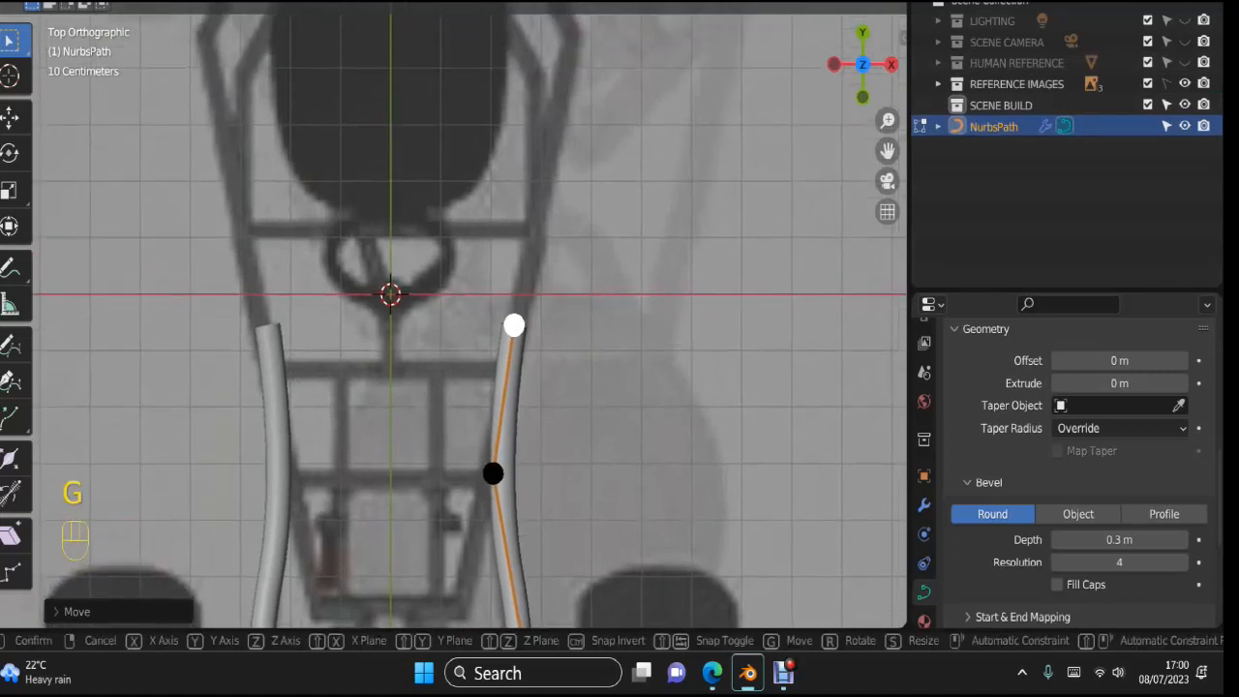
{"action": "key", "text": "x"}
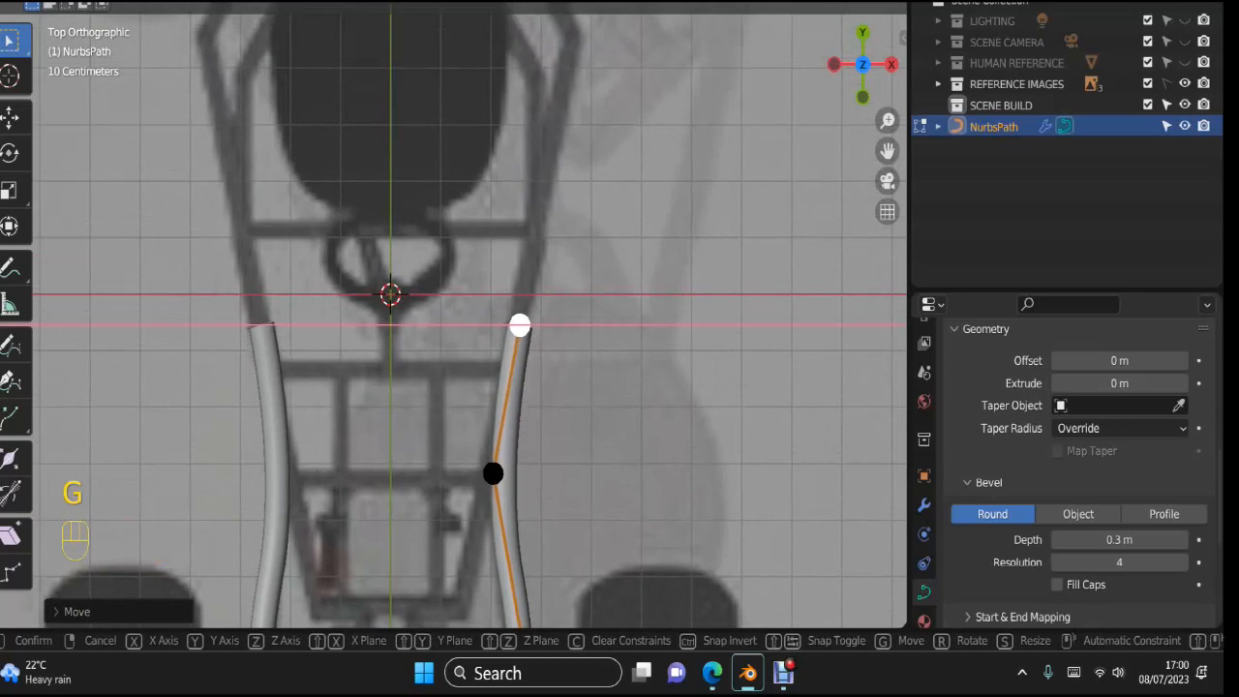
{"action": "left_click", "coordinate": [520, 327]}
{"action": "key", "text": "g"}
{"action": "key", "text": "y"}
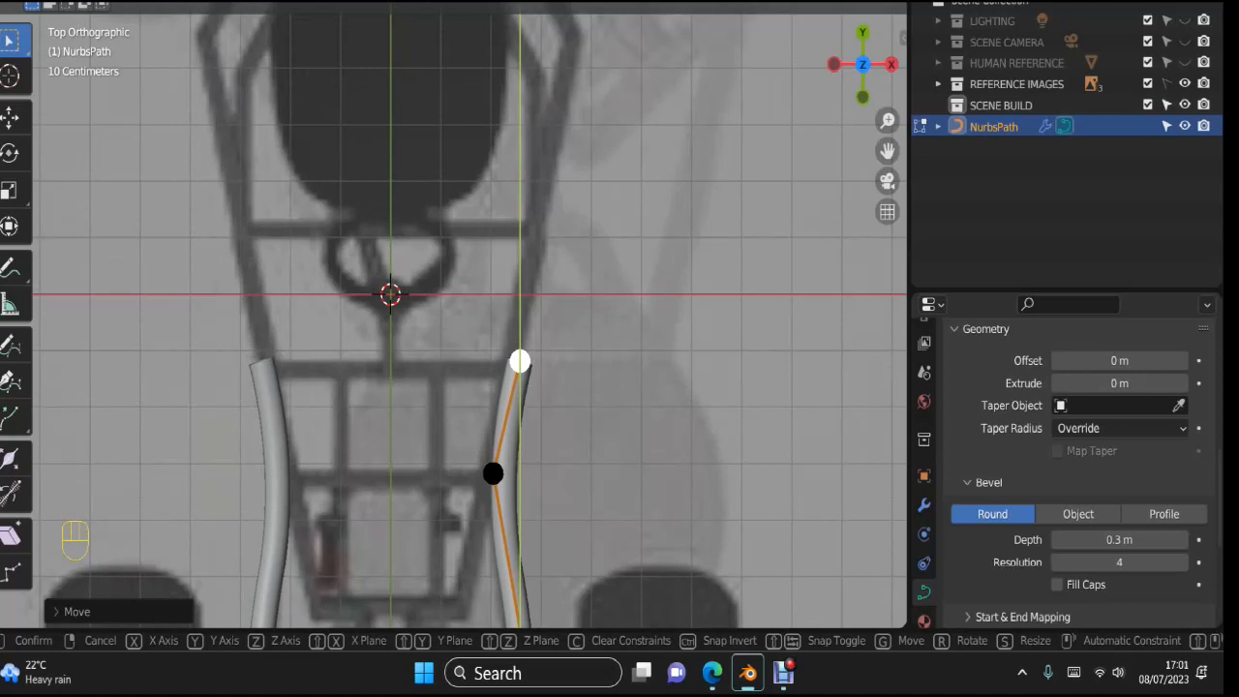
{"action": "left_click", "coordinate": [520, 361]}
Step: Nudge the end control point freely inward and forward to sit on the joint of the crossbar and side rail
{"action": "scroll", "coordinate": [446, 309], "scroll_direction": "up", "scroll_amount": 2}
{"action": "middle_click_drag", "start_coordinate": [446, 310], "coordinate": [446, 245], "text": "shift"}
{"action": "key", "text": "g"}
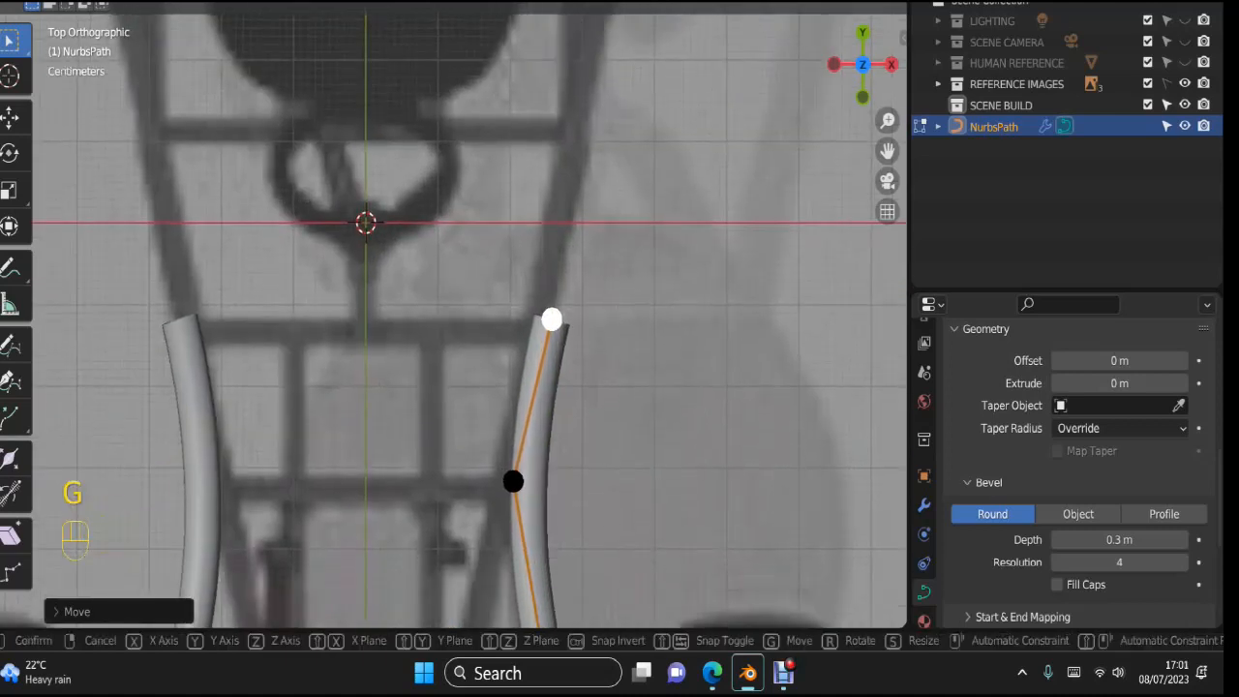
{"action": "left_click", "coordinate": [544, 332]}
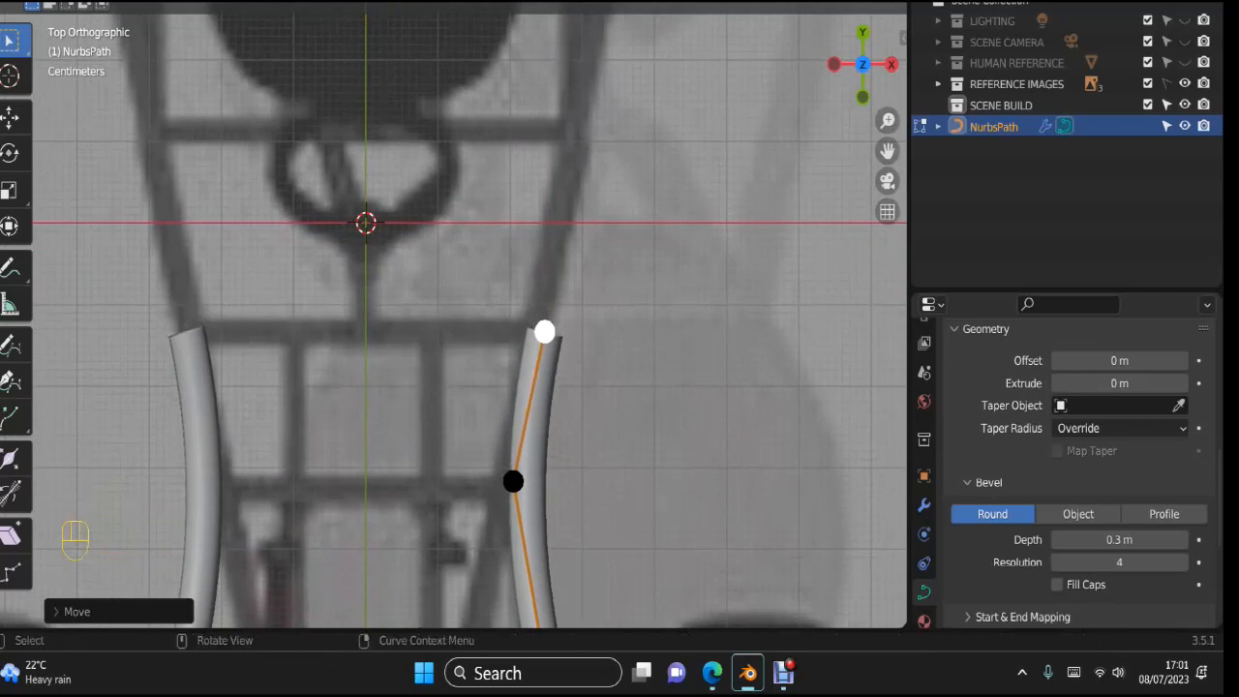
Step: Extrude the end control point backward and outward along the side rail to the crossbar beside the steering wheel
{"action": "key", "text": "e"}
{"action": "left_click", "coordinate": [580, 134]}
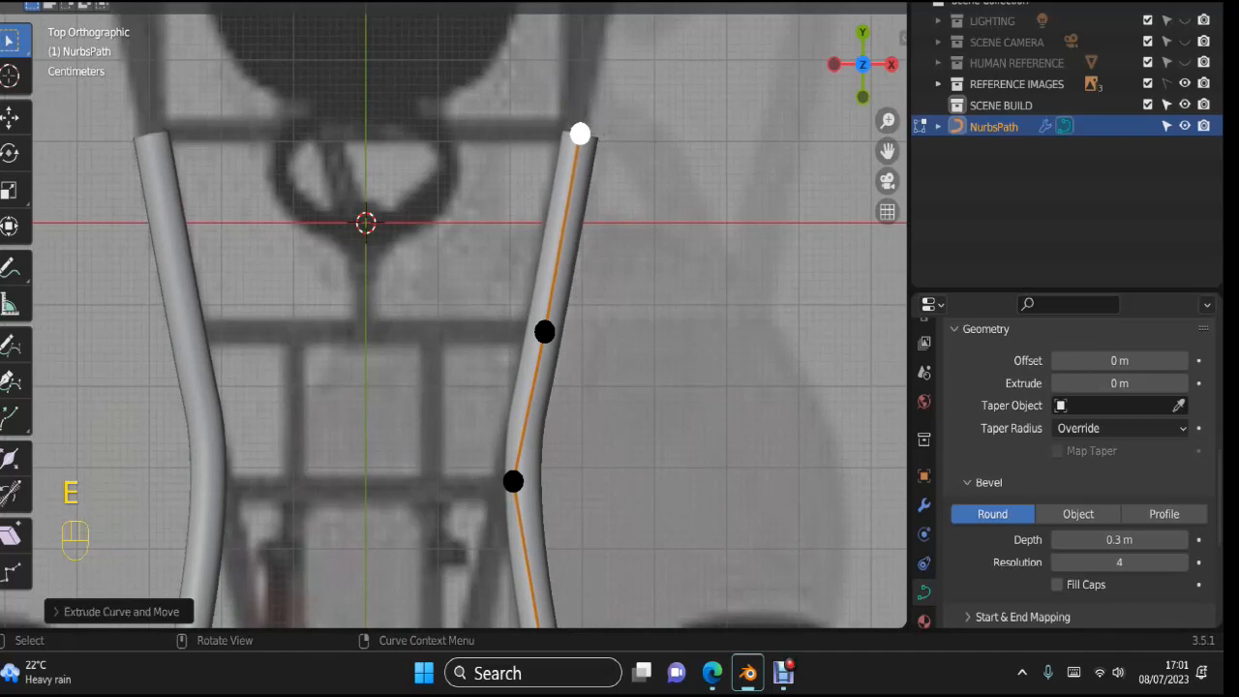
{"action": "middle_click_drag", "start_coordinate": [580, 134], "coordinate": [594, 426], "text": "shift"}
{"action": "key", "text": "e"}
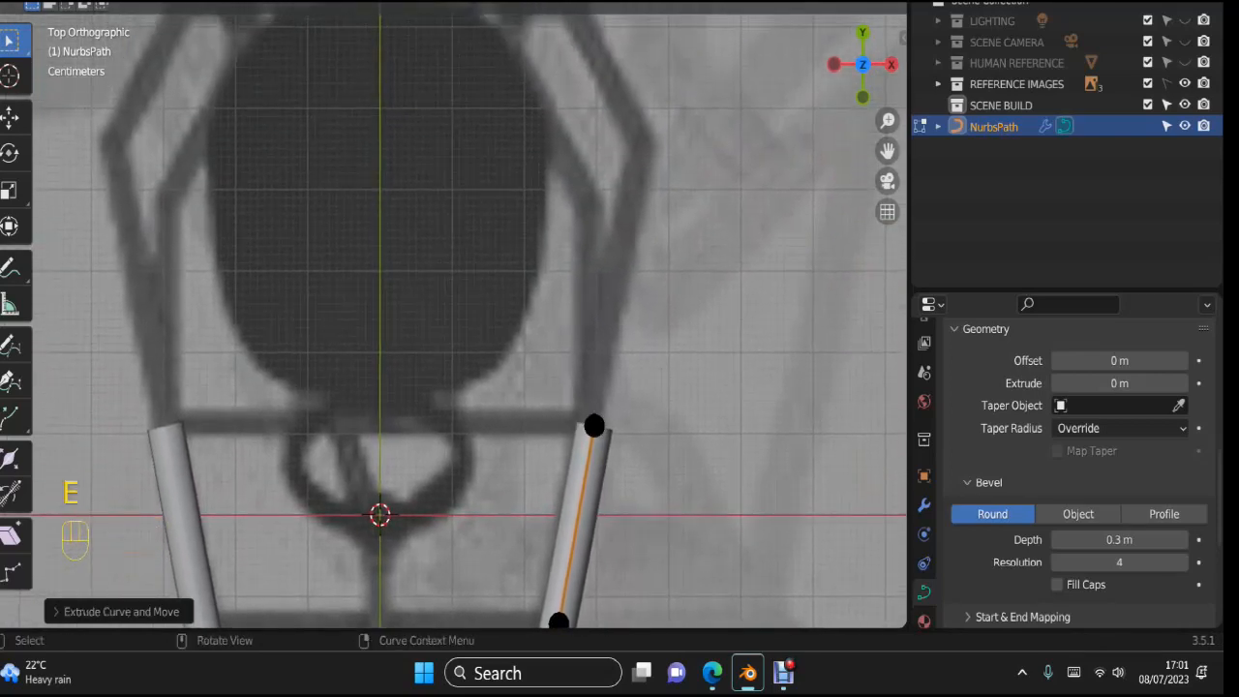
{"action": "key", "text": "KP_3"}
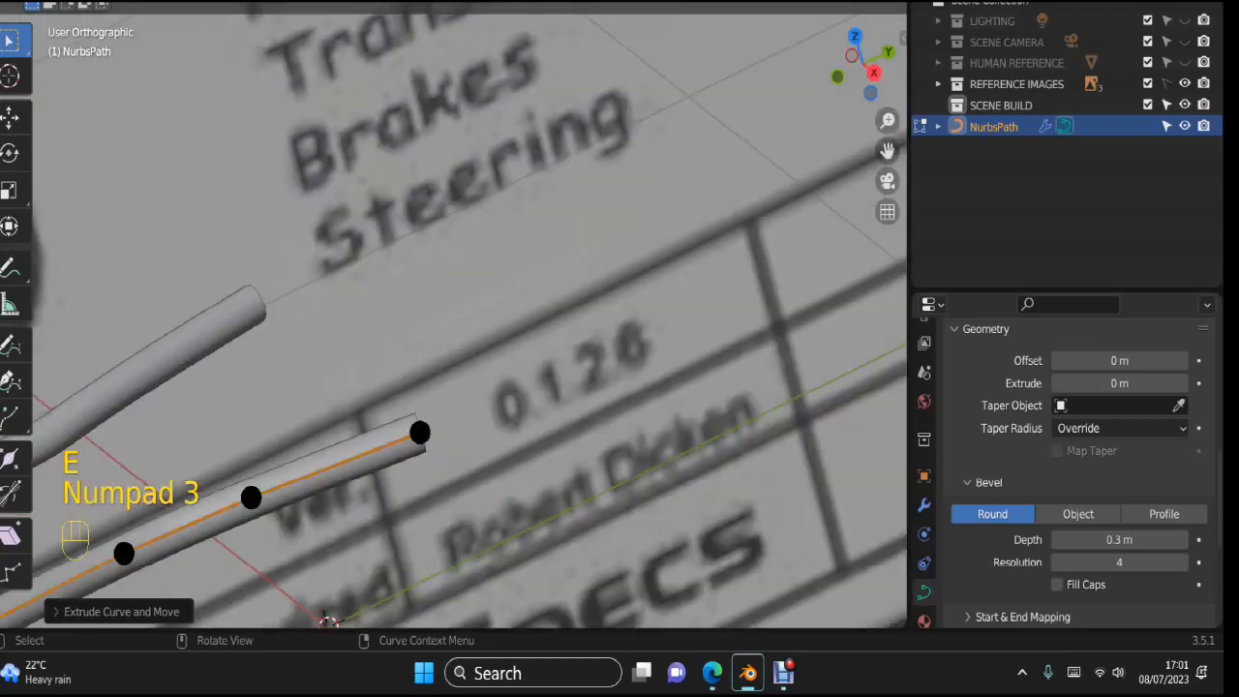
{"action": "middle_click_drag", "start_coordinate": [594, 426], "coordinate": [620, 426], "text": "shift"}
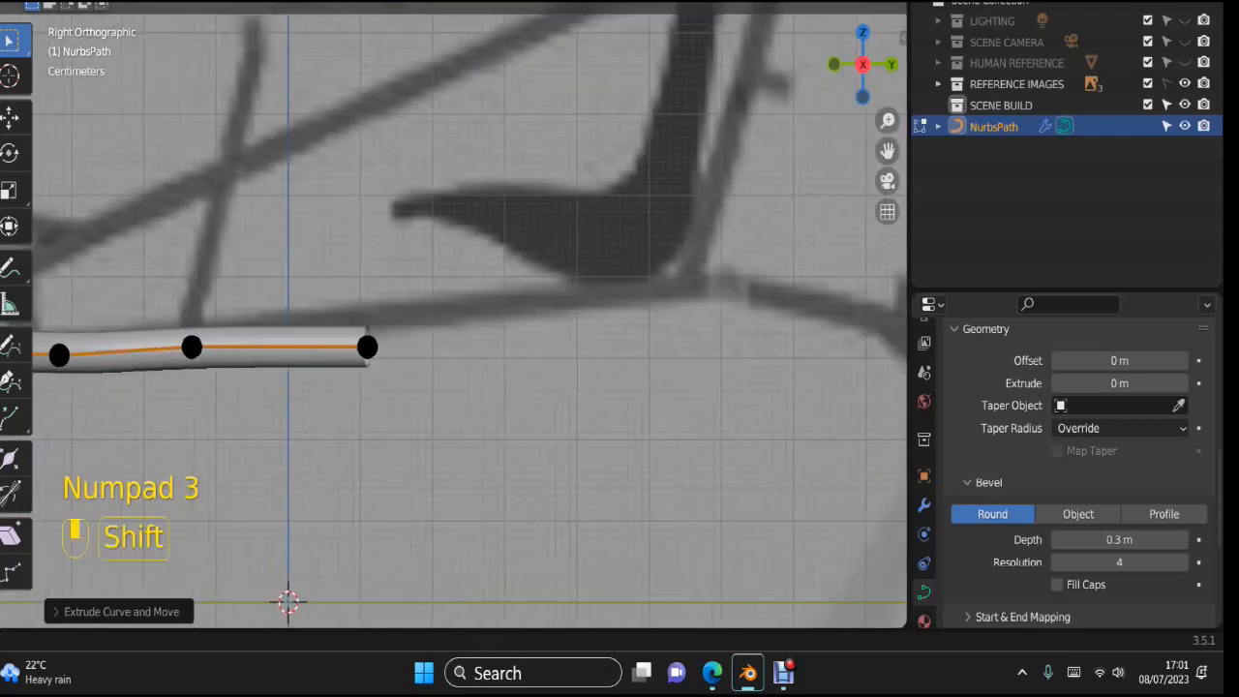
{"action": "left_click", "coordinate": [367, 346]}
{"action": "key", "text": "g"}
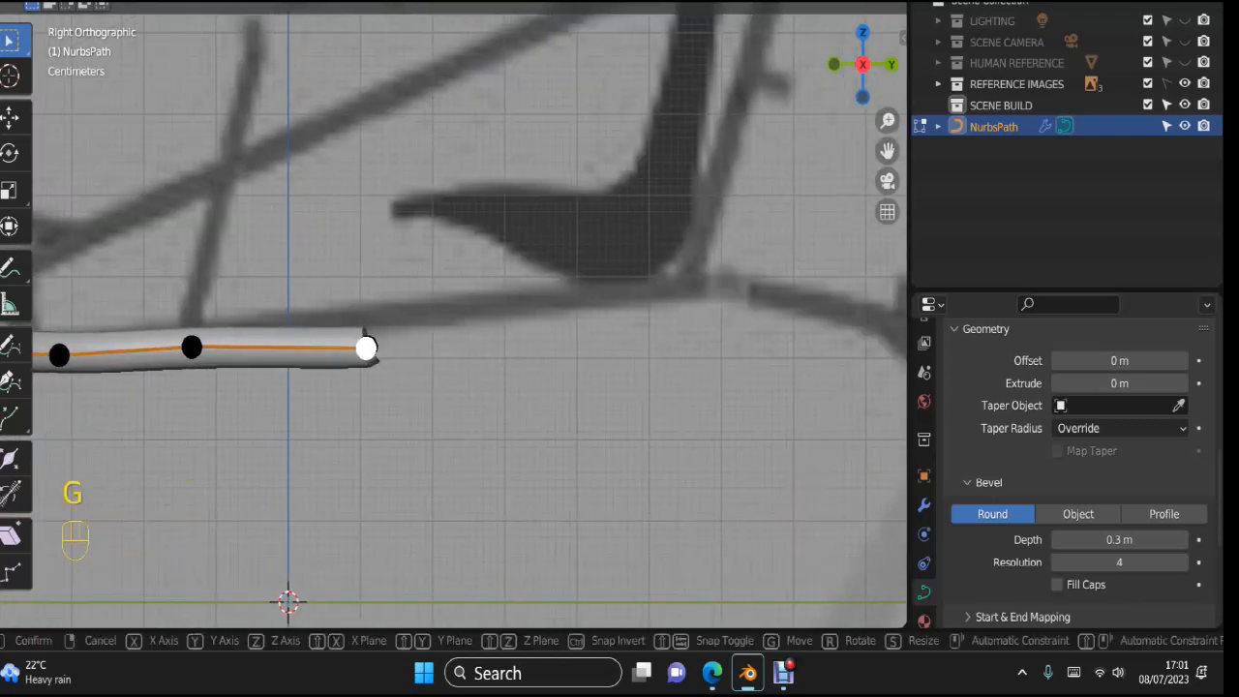
{"action": "key", "text": "z"}
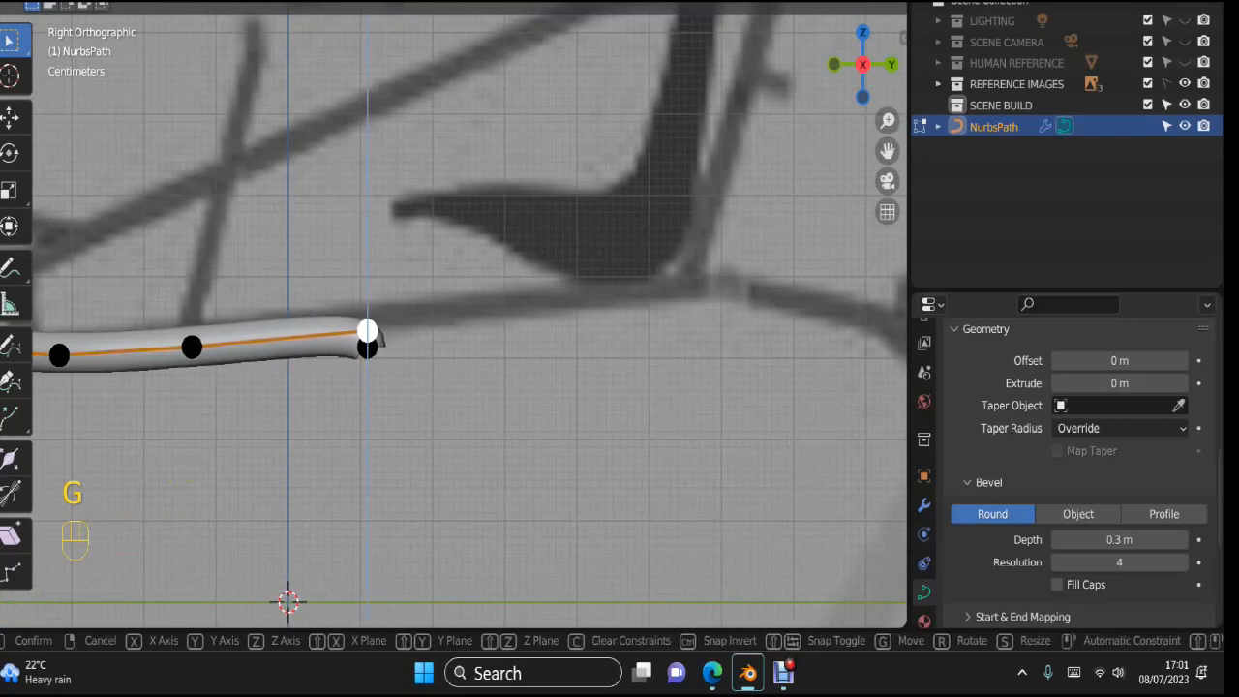
{"action": "left_click", "coordinate": [367, 313]}
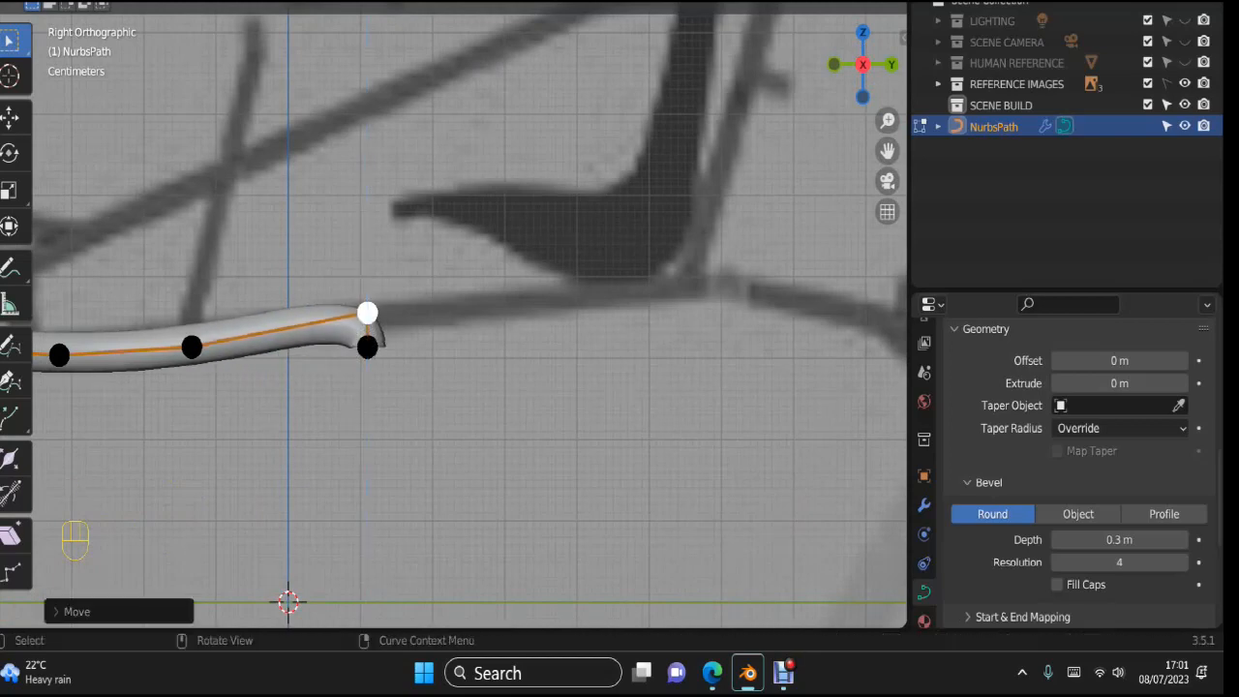
{"action": "scroll", "coordinate": [470, 320], "scroll_direction": "down", "scroll_amount": 1}
{"action": "middle_click_drag", "start_coordinate": [470, 320], "coordinate": [581, 329], "text": "shift"}
{"action": "key", "text": "ctrl+z"}
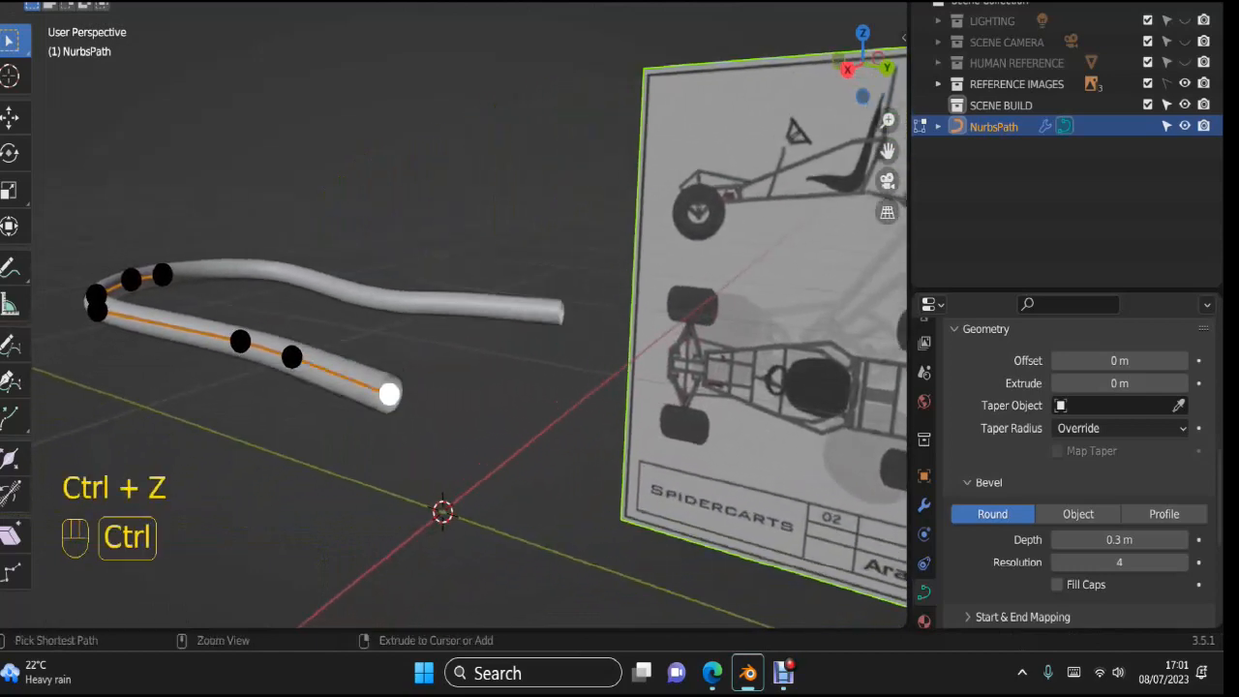
{"action": "key", "text": "ctrl+z"}
{"action": "key", "text": "ctrl+z"}
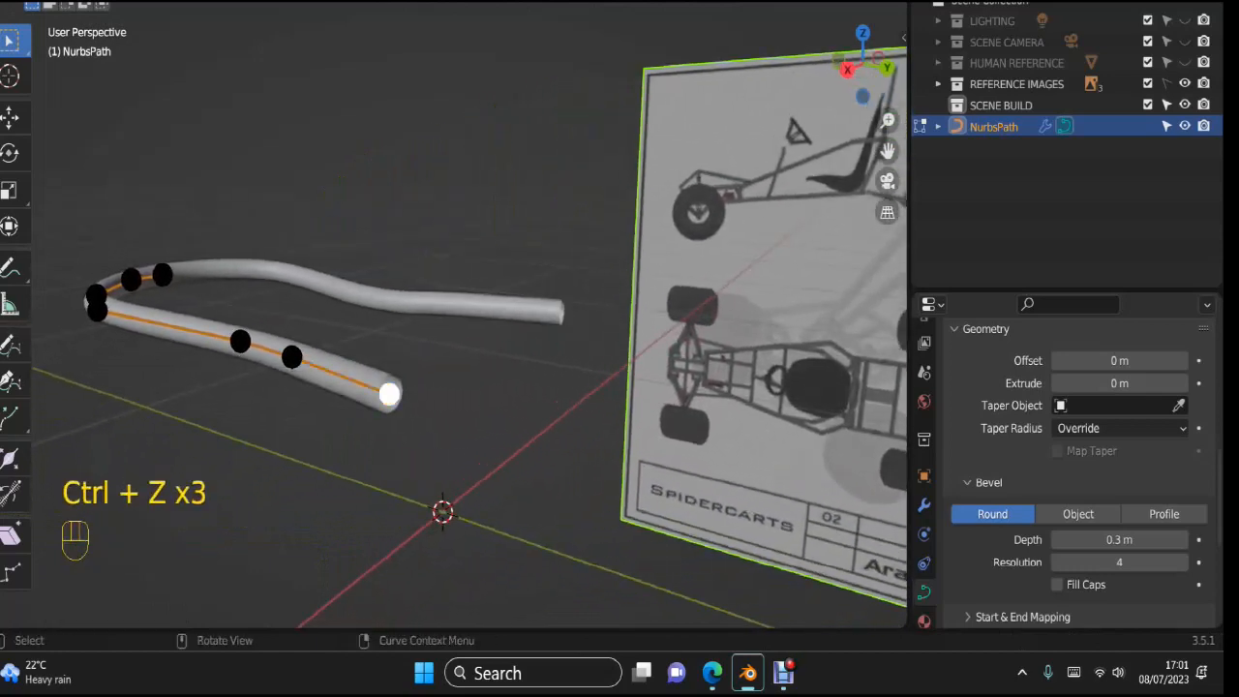
Step: In right view, raise the rear end control point along Z onto the sloping lower frame rail
{"action": "key", "text": "KP_3"}
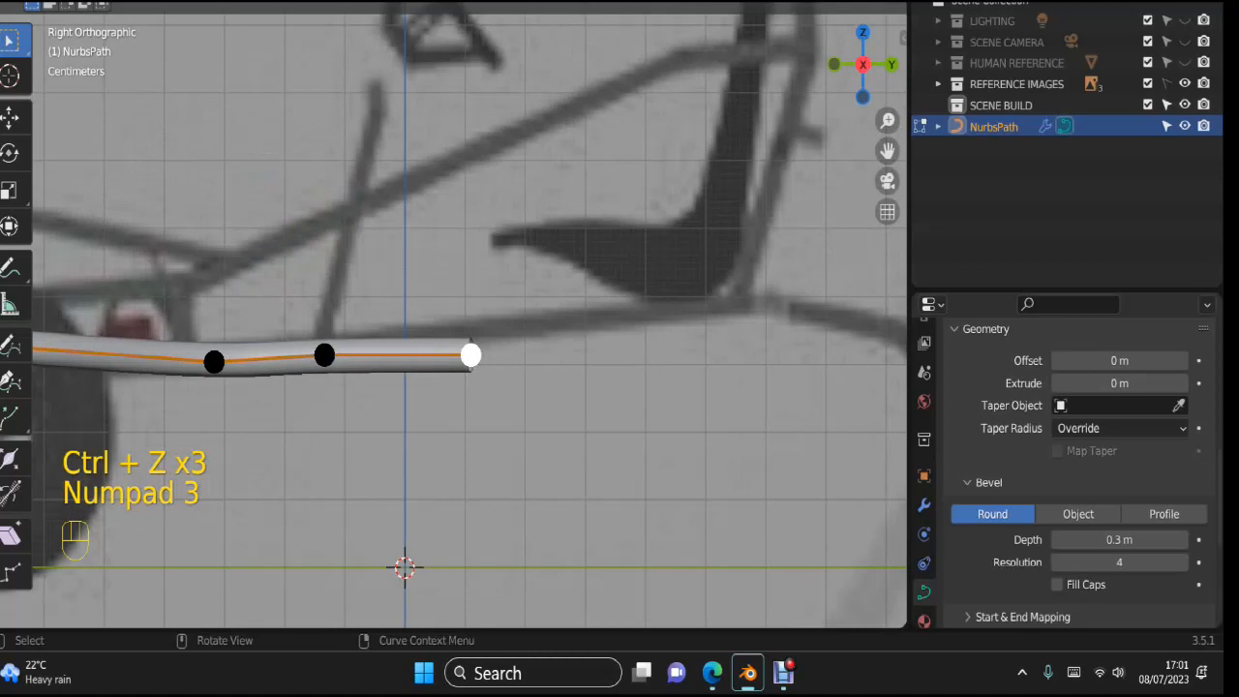
{"action": "key", "text": "g"}
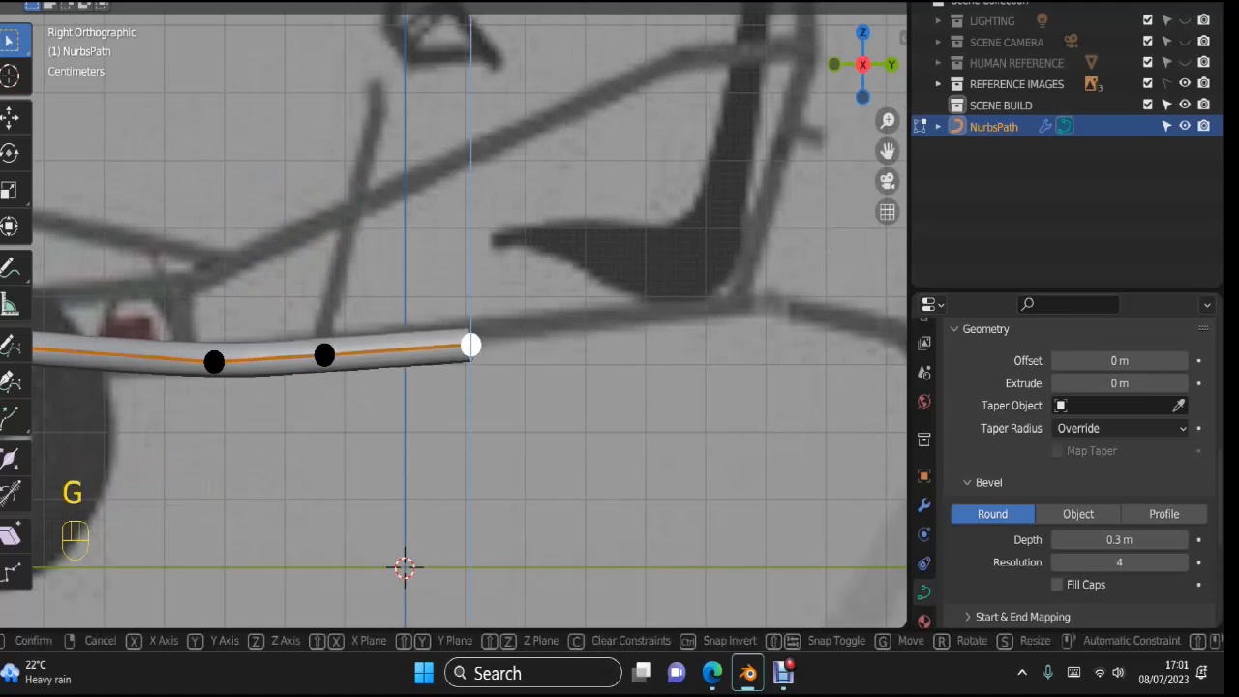
{"action": "left_click", "coordinate": [470, 338]}
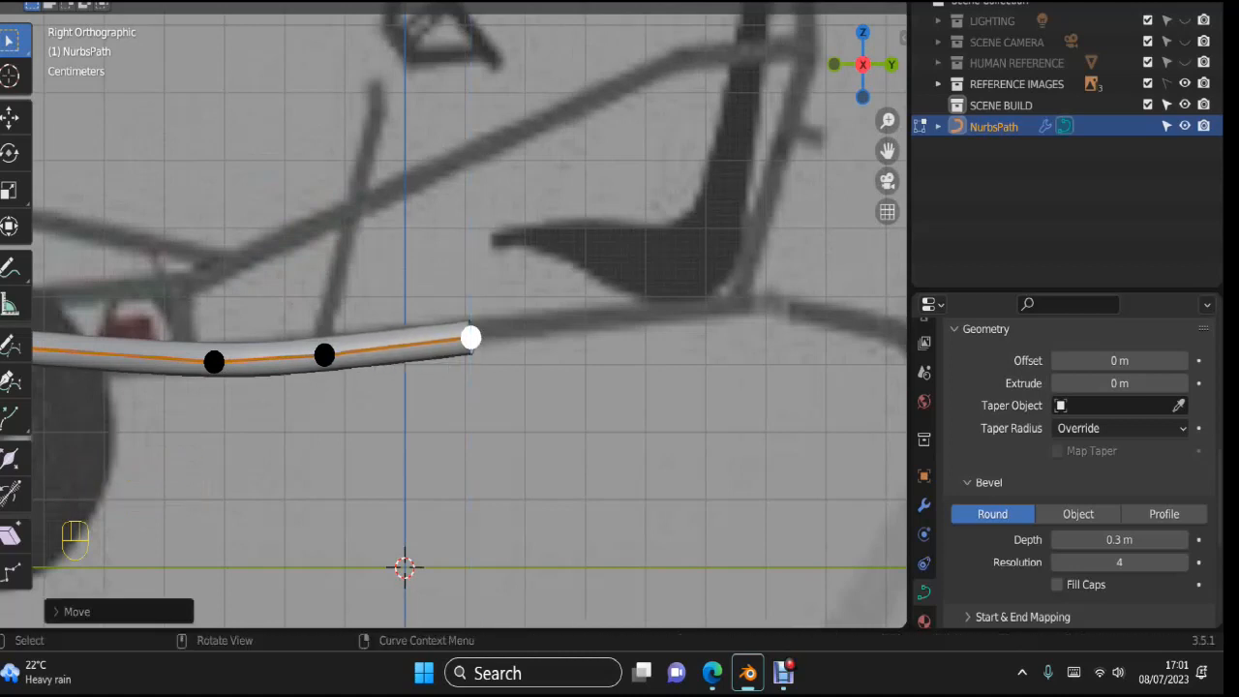
Step: Check the second-to-last control point's height along Z and extrude the end control point backward along the lower rail to beneath the seat
{"action": "left_click", "coordinate": [324, 355]}
{"action": "key", "text": "g"}
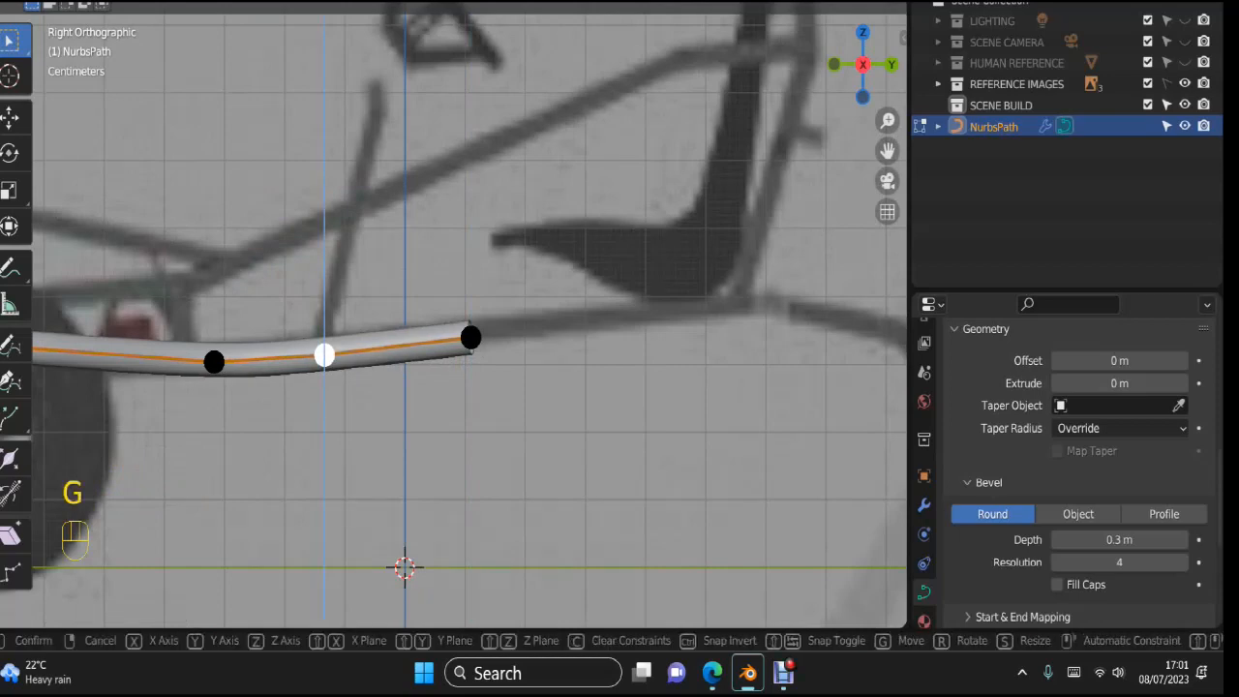
{"action": "left_click", "coordinate": [324, 355]}
{"action": "left_click", "coordinate": [471, 337]}
{"action": "key", "text": "e"}
{"action": "left_click", "coordinate": [665, 311]}
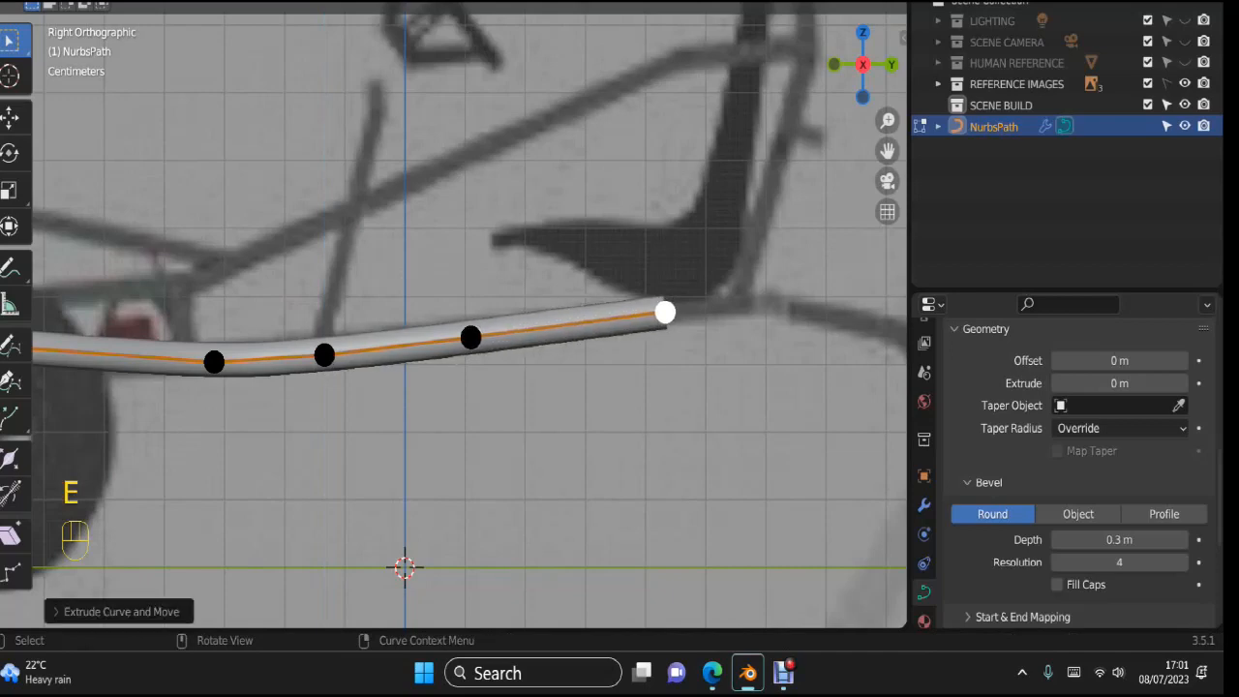
Step: In top view, move the end control point outward along X to the widest corner of the outer side rail beside the seat
{"action": "key", "text": "KP_7"}
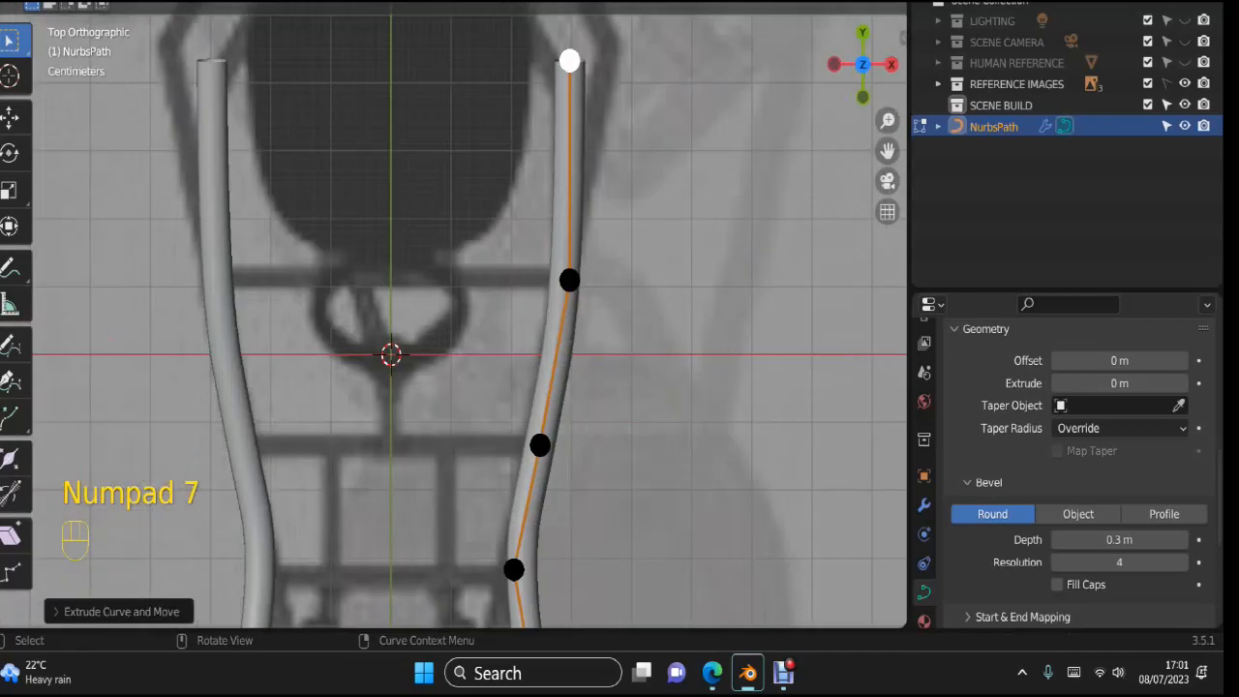
{"action": "middle_click_drag", "start_coordinate": [470, 314], "coordinate": [454, 407], "text": "shift"}
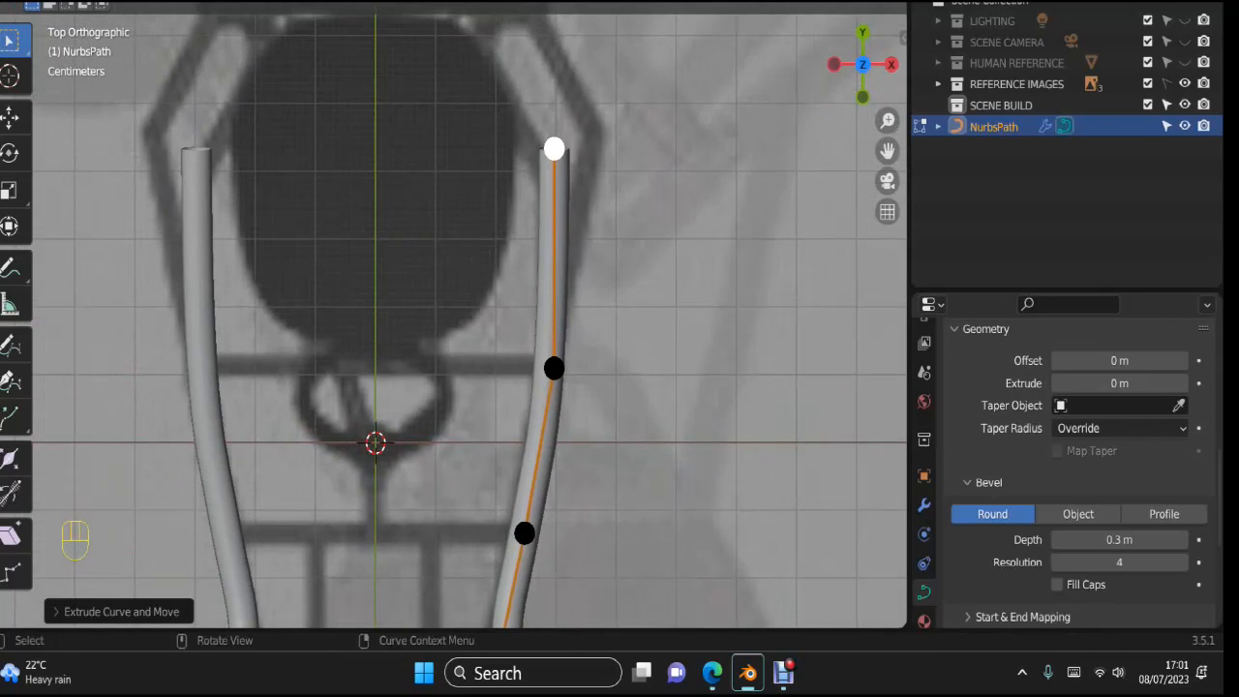
{"action": "key", "text": "g"}
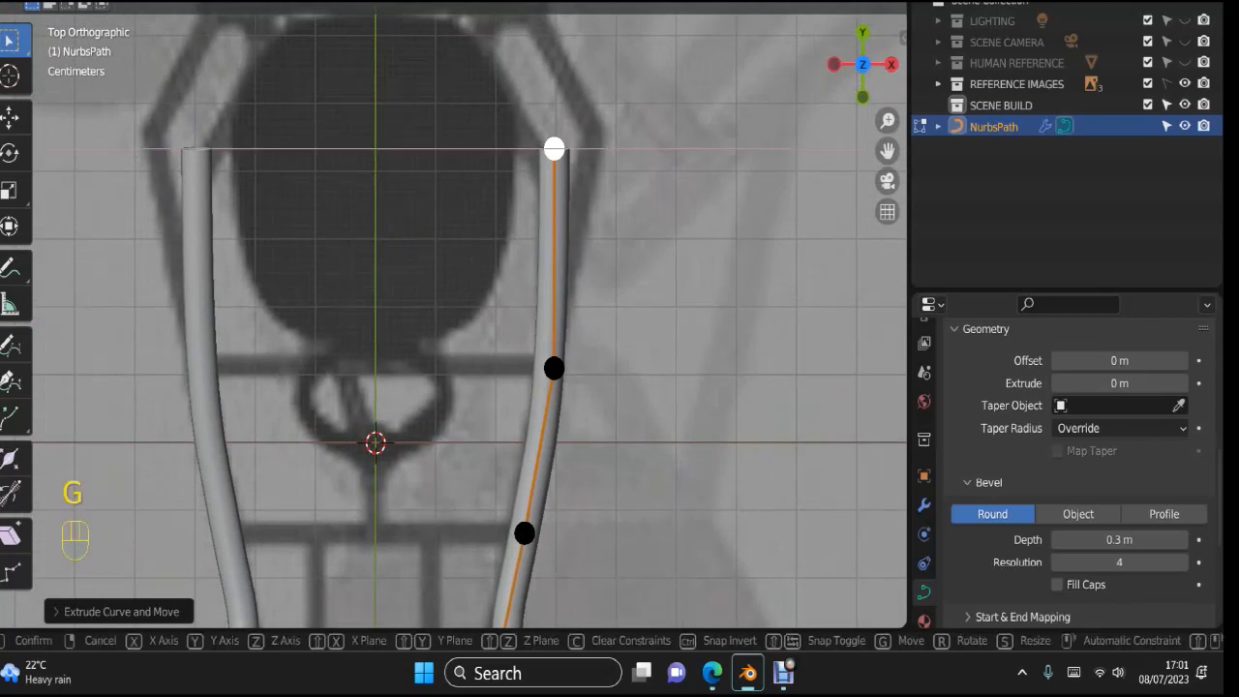
{"action": "left_click", "coordinate": [596, 149]}
{"action": "middle_click_drag", "start_coordinate": [596, 149], "coordinate": [664, 366], "text": "shift"}
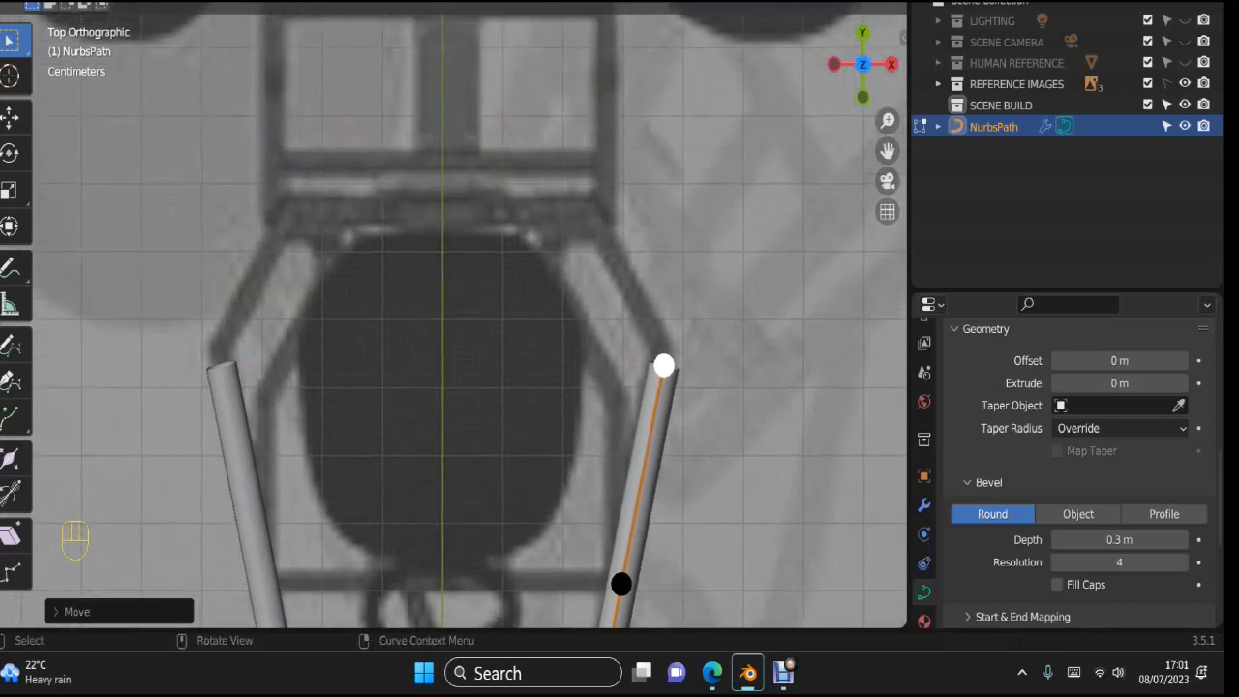
Step: Extrude the end control point inward to the frame corner behind the seat in top view, and lower it slightly along Z in right view
{"action": "key", "text": "KP_3"}
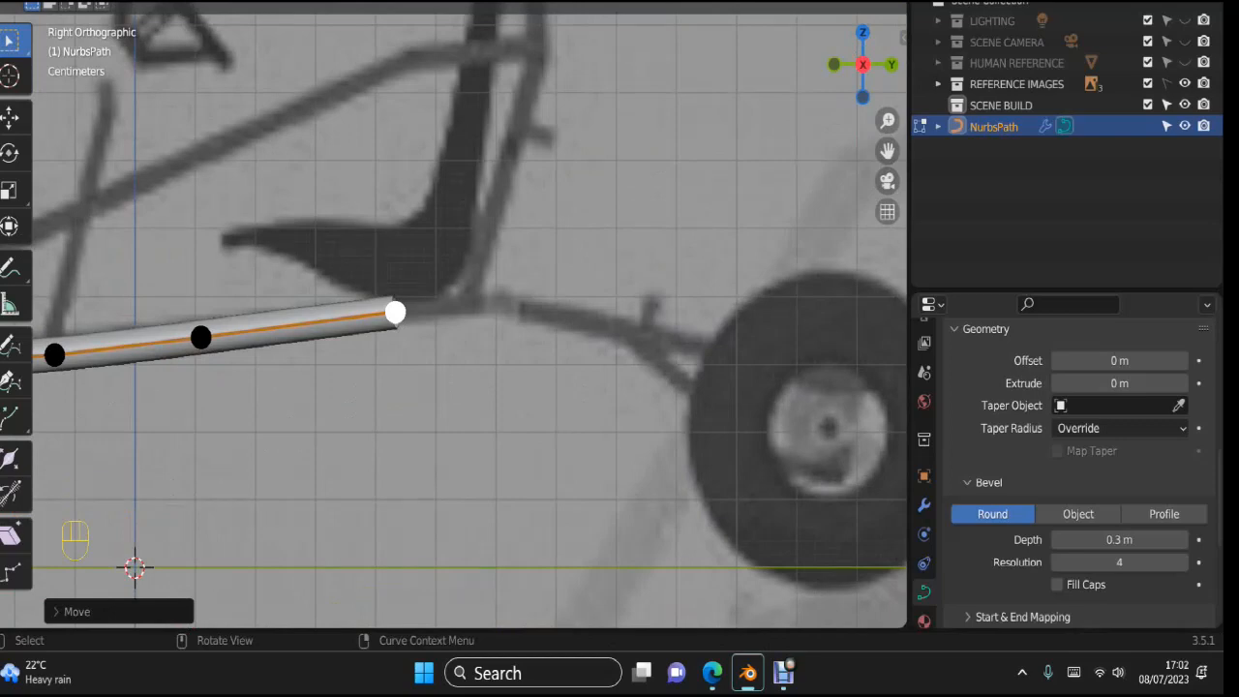
{"action": "key", "text": "alt+a"}
{"action": "key", "text": "KP_7"}
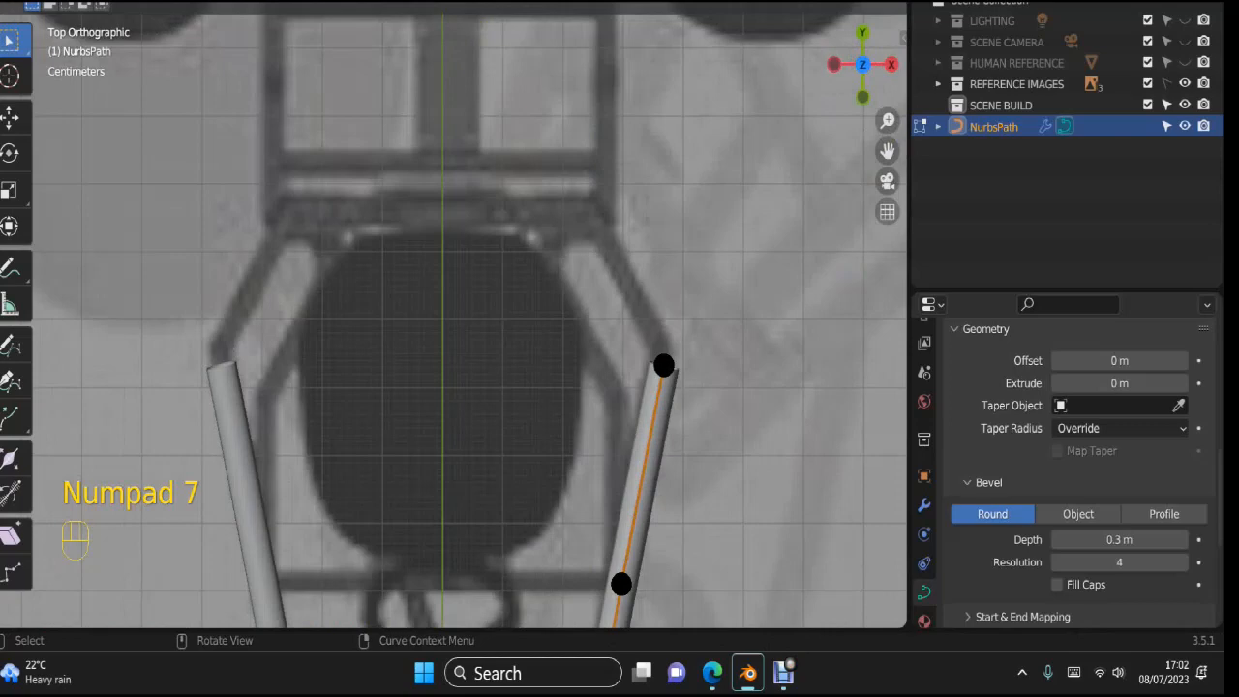
{"action": "left_click", "coordinate": [663, 365]}
{"action": "key", "text": "e"}
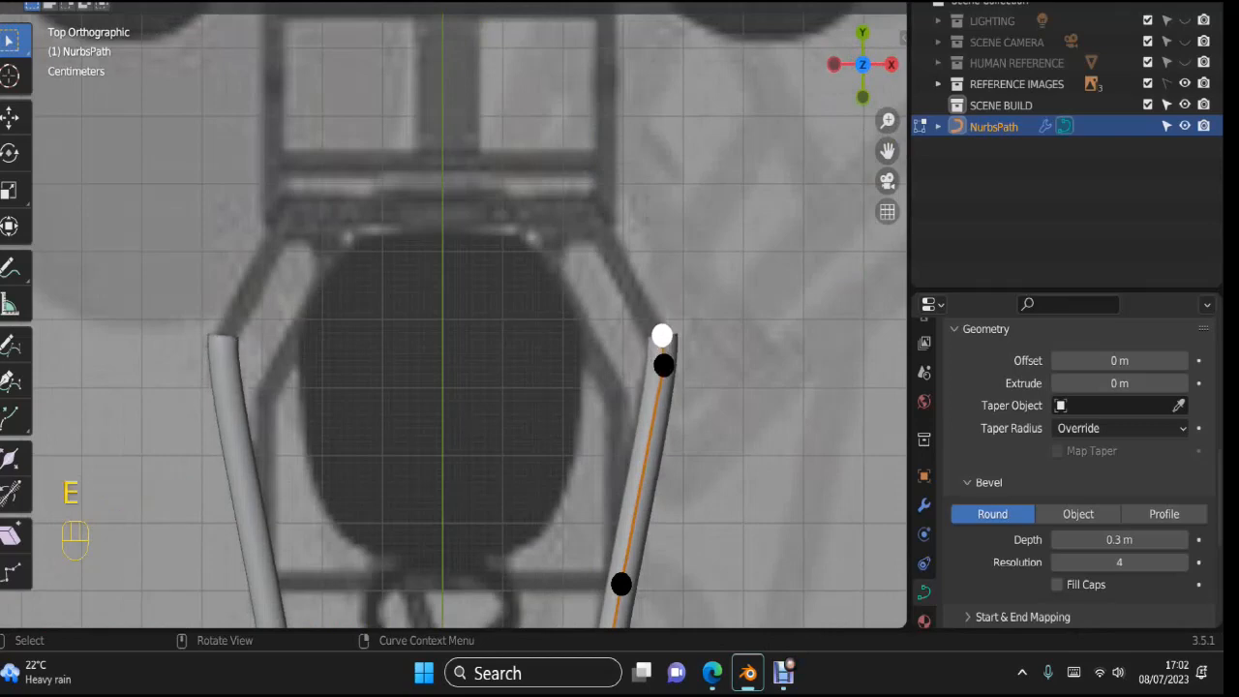
{"action": "left_click", "coordinate": [600, 222]}
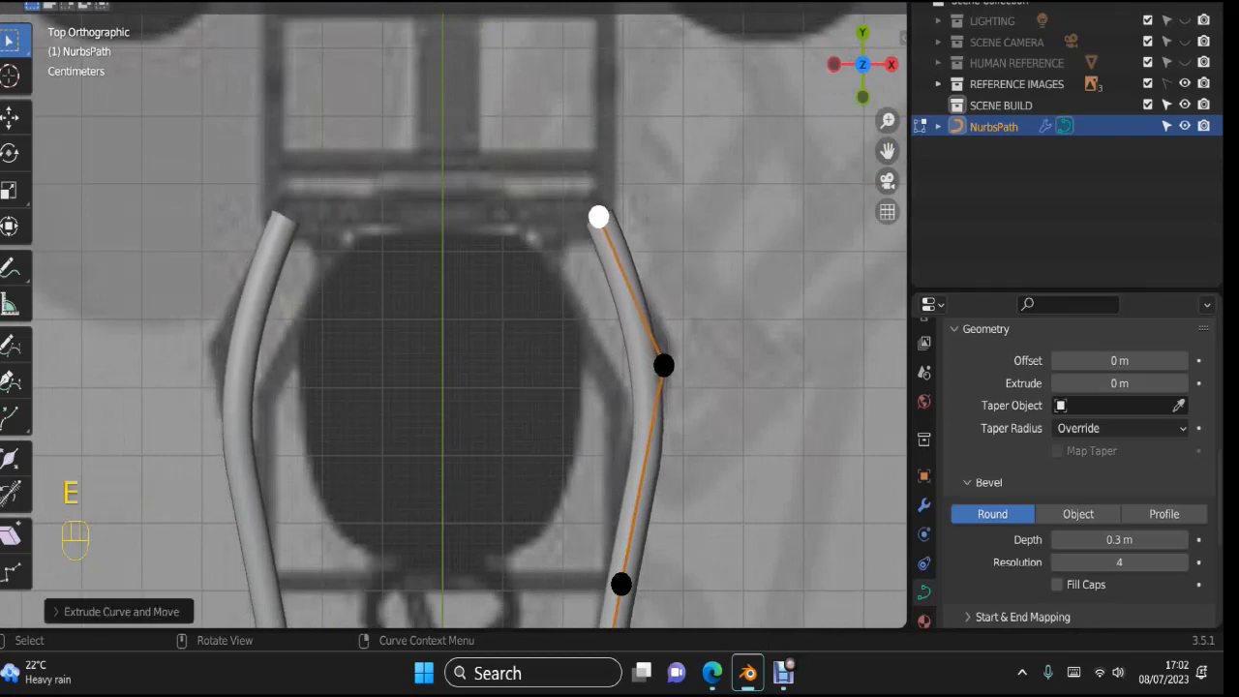
{"action": "key", "text": "KP_3"}
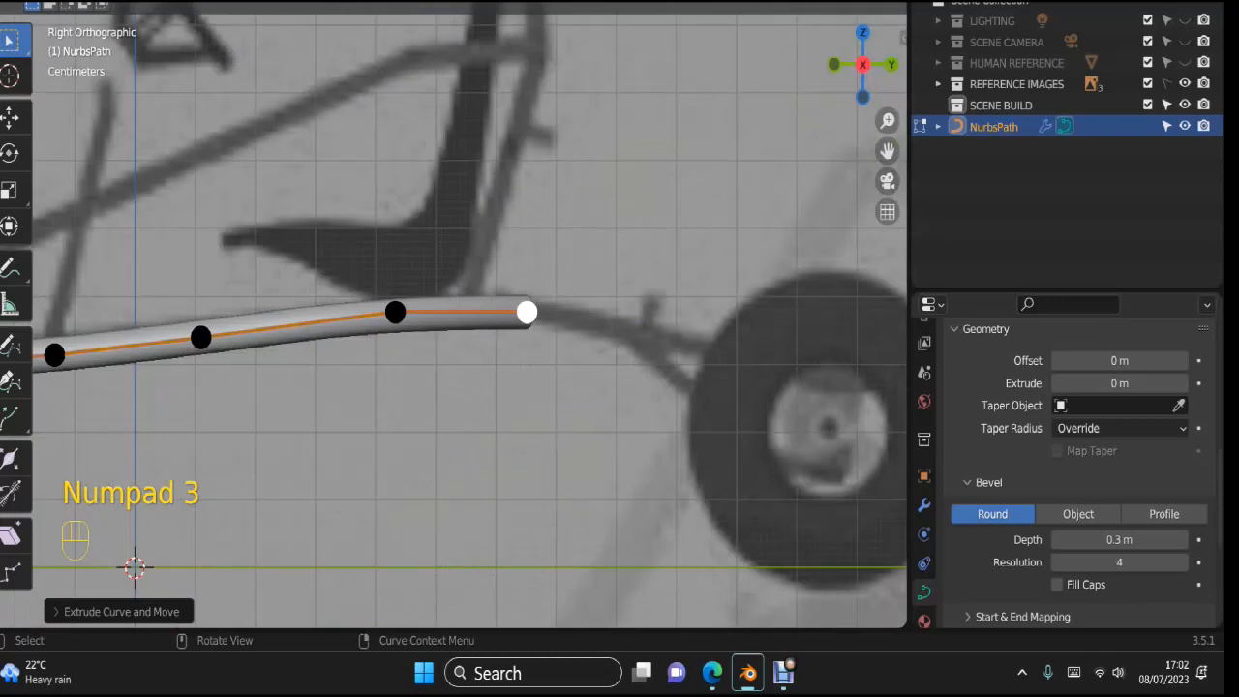
{"action": "key", "text": "g"}
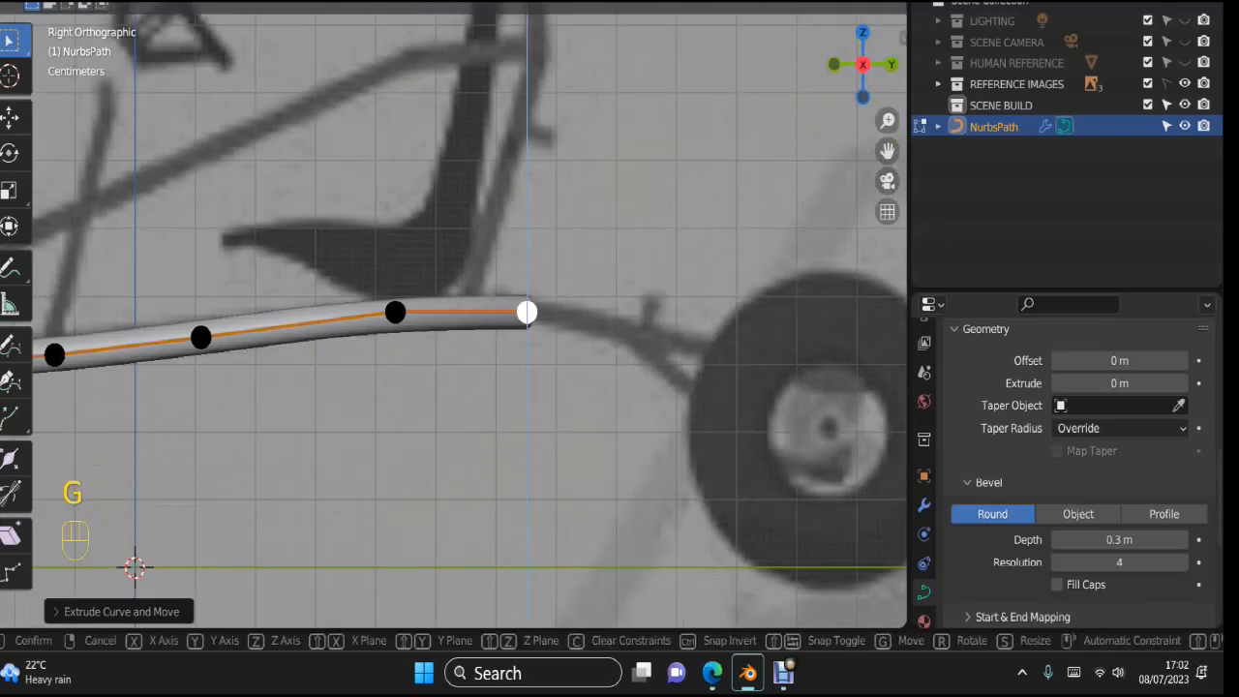
{"action": "left_click", "coordinate": [526, 316]}
Step: Extrude the end control point backward to the first crossbar behind the seat in top view, and align its height along Z in right view
{"action": "key", "text": "KP_7"}
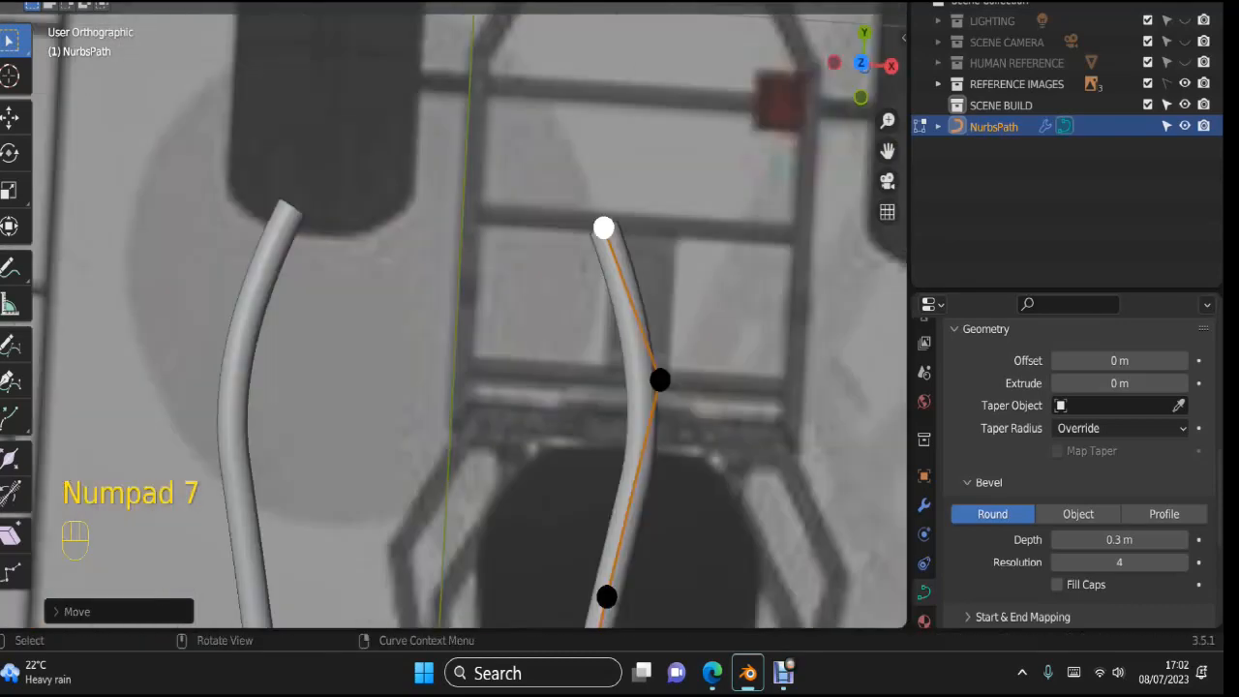
{"action": "middle_click_drag", "start_coordinate": [455, 319], "coordinate": [410, 464], "text": "shift"}
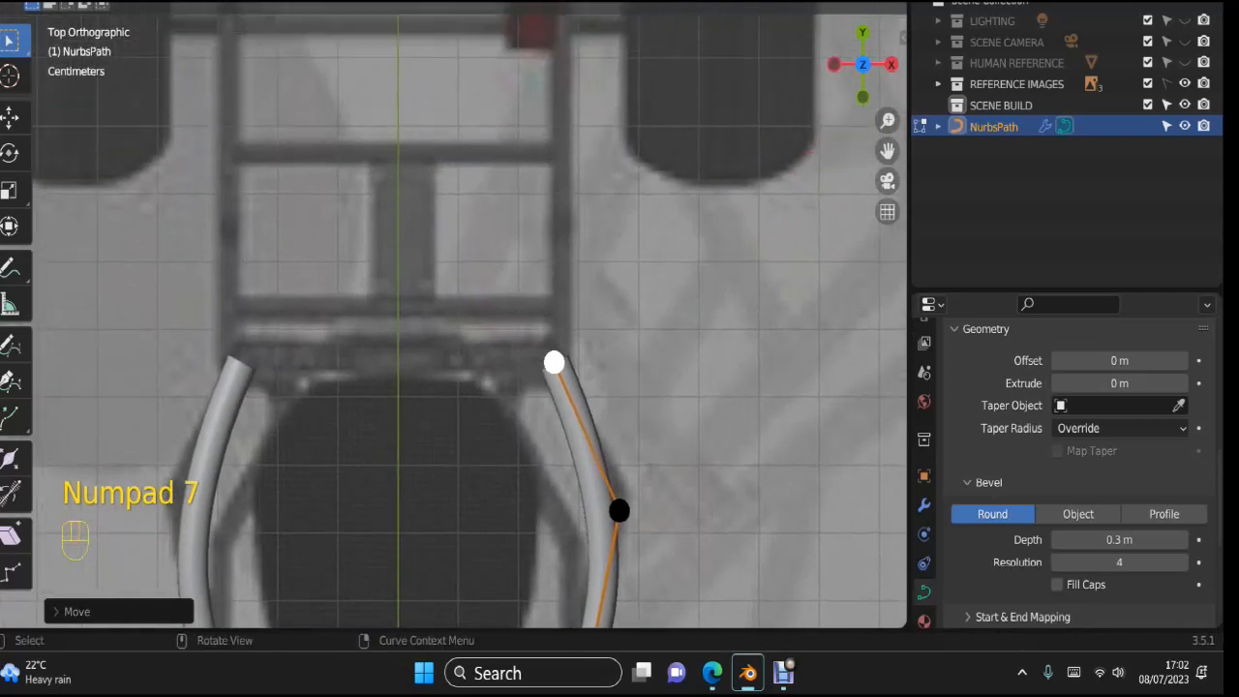
{"action": "key", "text": "e"}
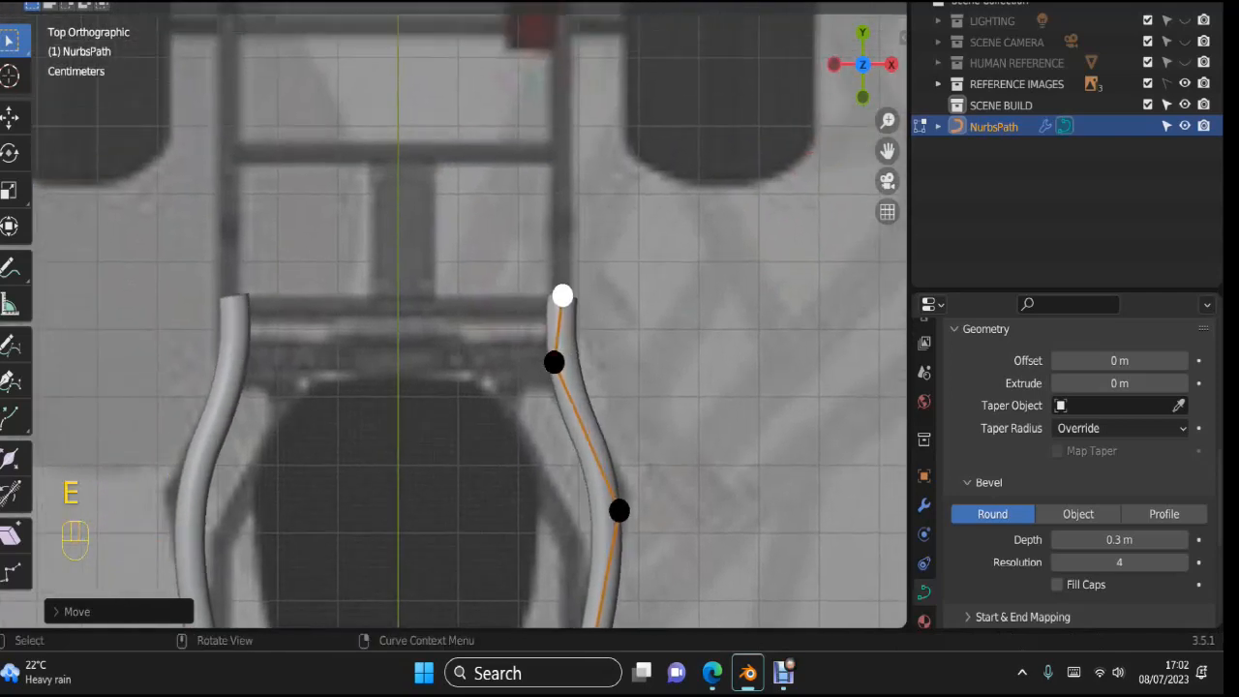
{"action": "left_click", "coordinate": [561, 304]}
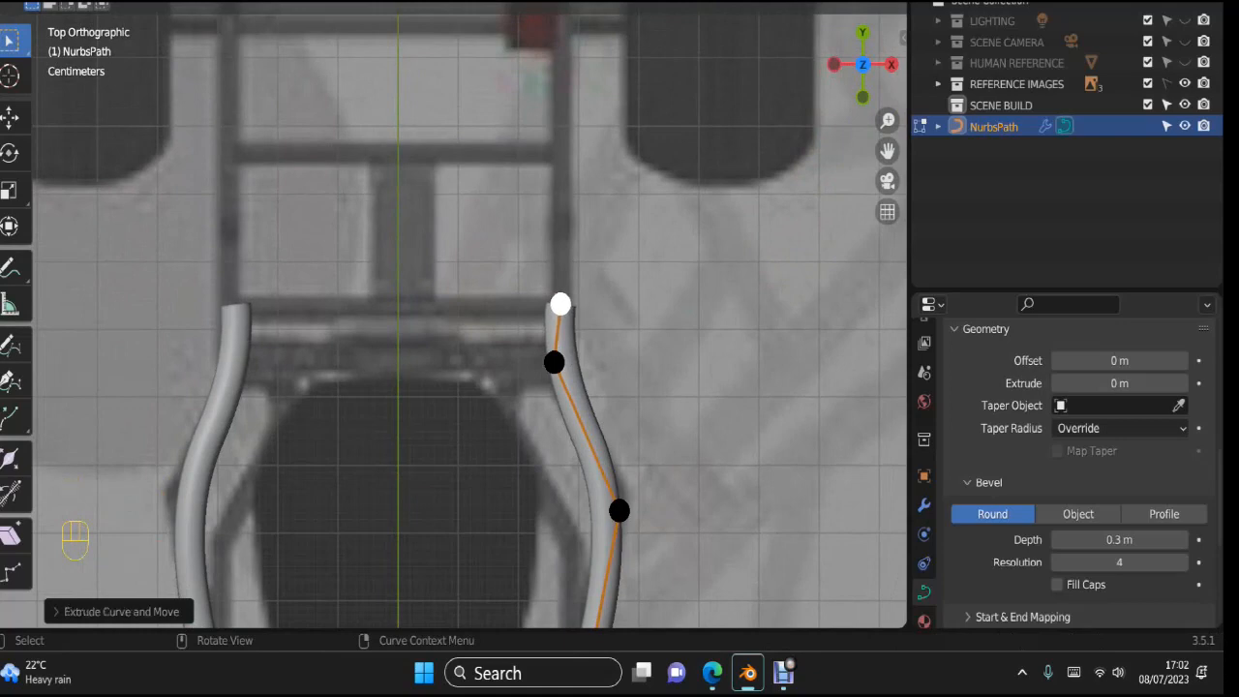
{"action": "key", "text": "KP_3"}
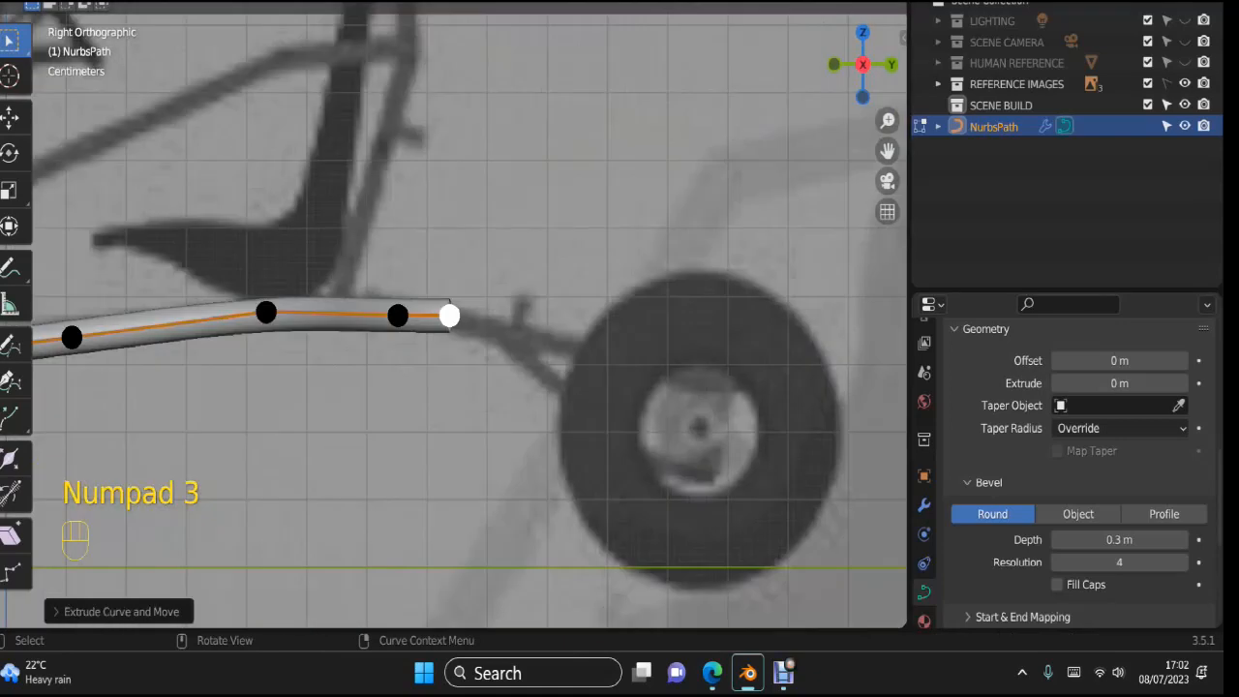
{"action": "key", "text": "g"}
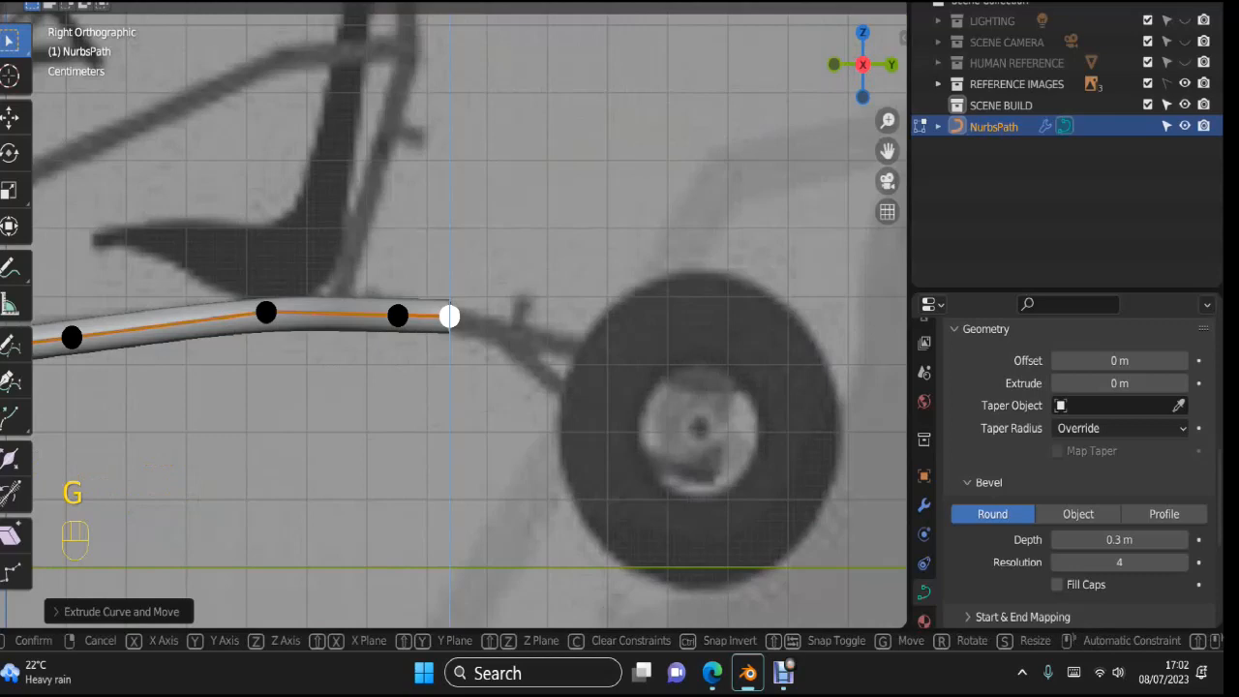
{"action": "left_click", "coordinate": [449, 315]}
Step: Extrude the end control point backward to the crossbar ahead of the rear axle, and lower it along Z onto the sloping rear rail
{"action": "key", "text": "KP_7"}
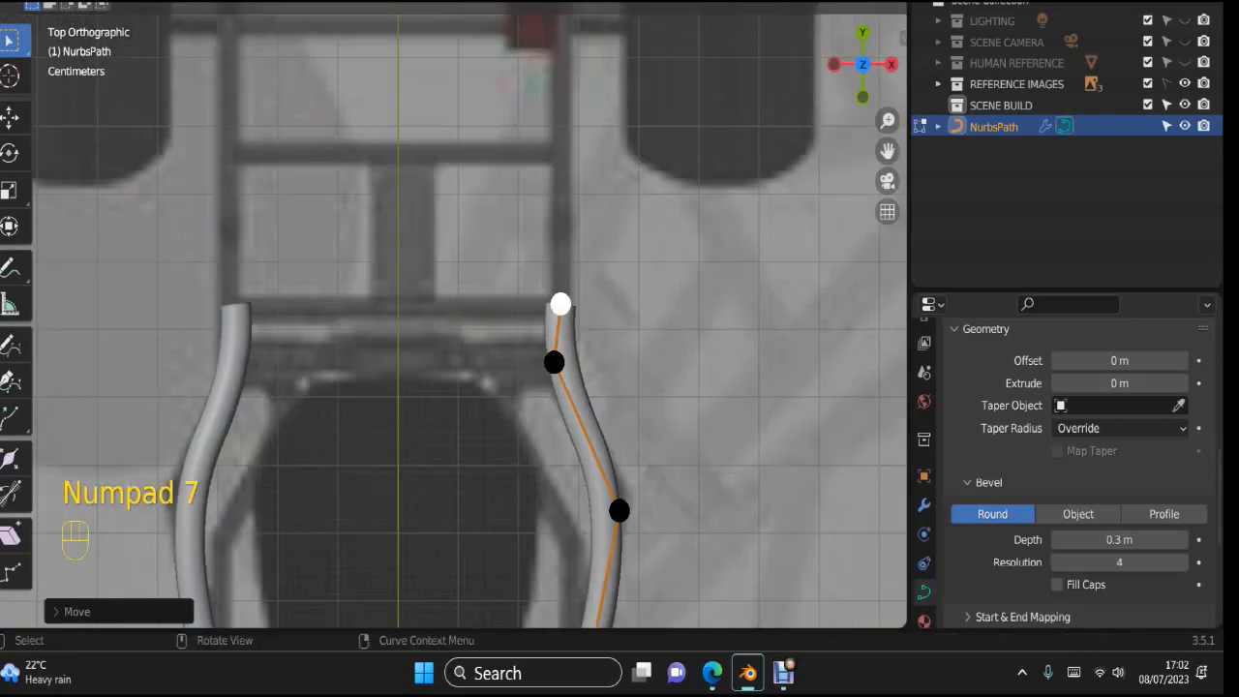
{"action": "key", "text": "e"}
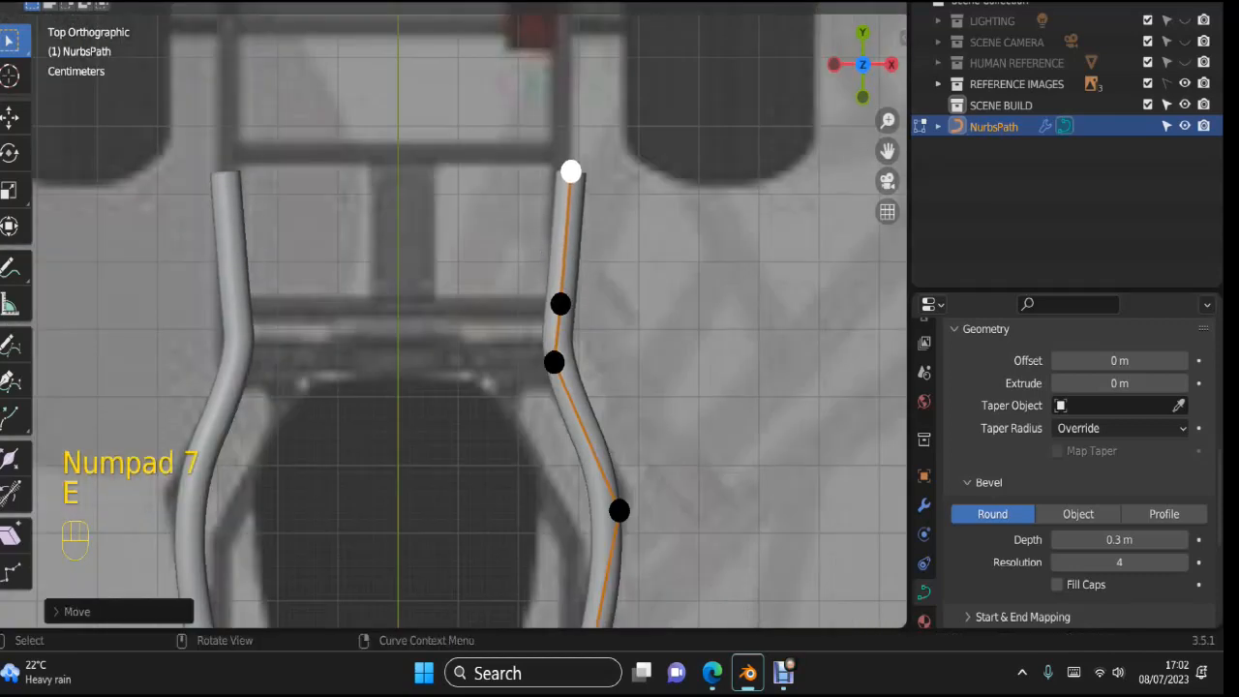
{"action": "left_click", "coordinate": [564, 151]}
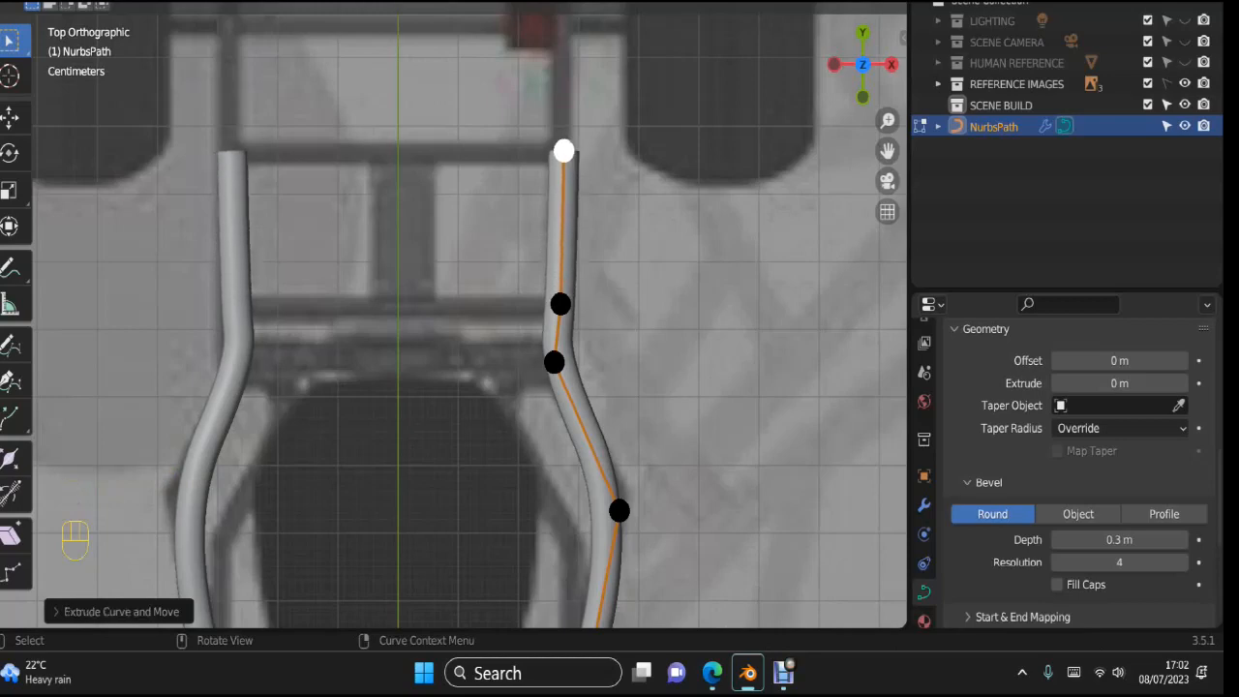
{"action": "key", "text": "KP_3"}
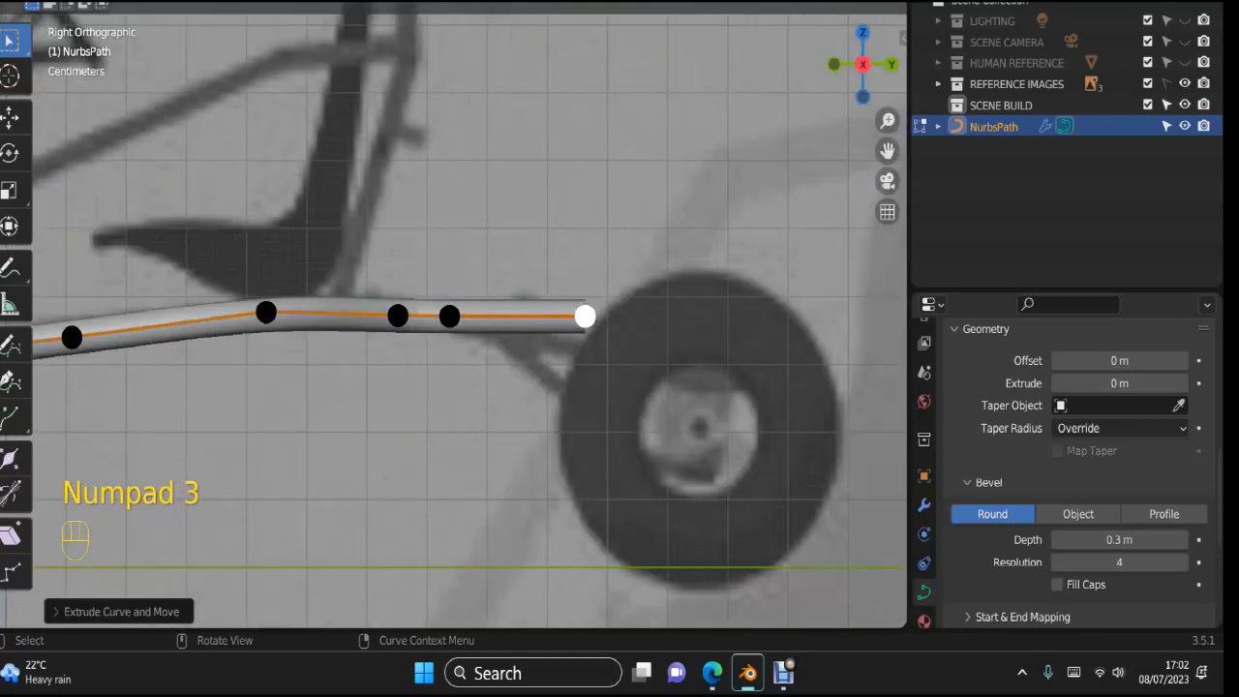
{"action": "key", "text": "g"}
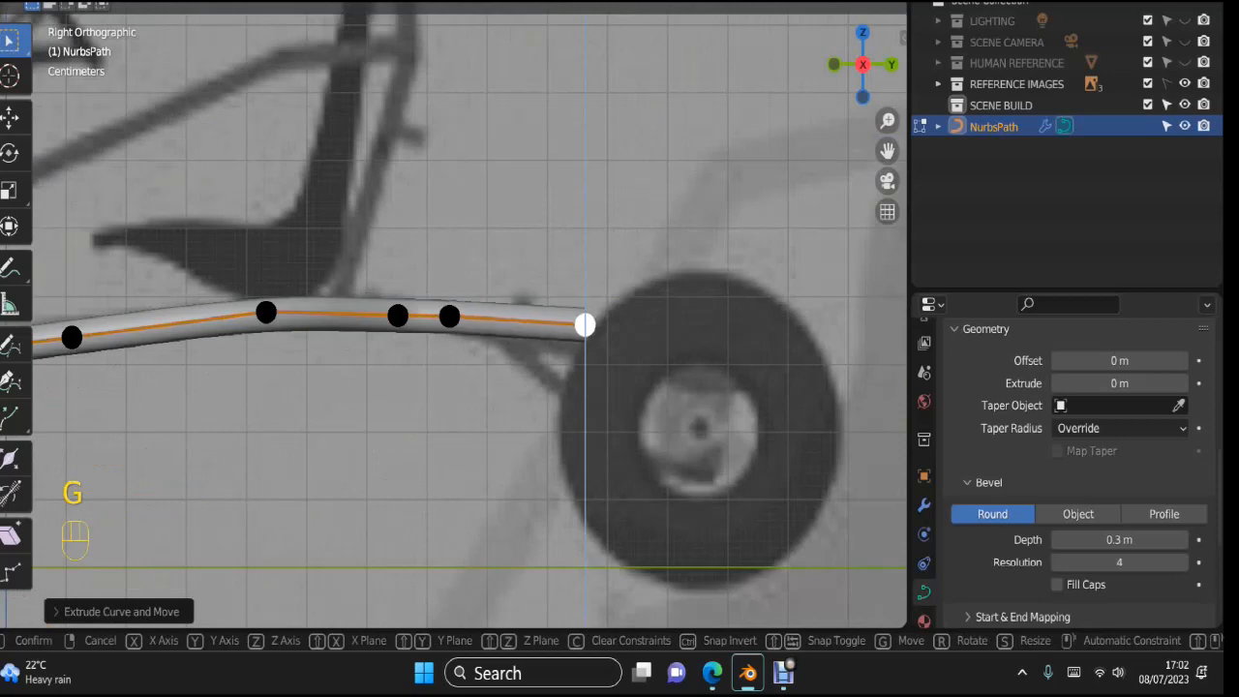
{"action": "left_click", "coordinate": [585, 341]}
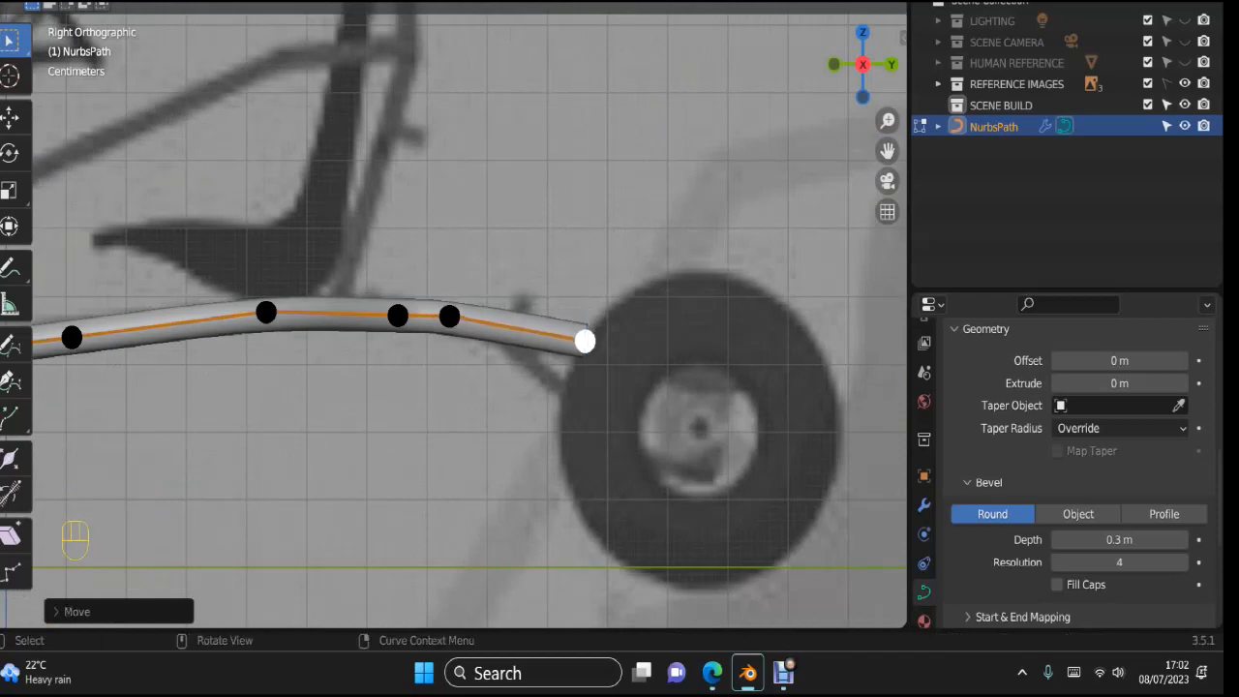
Step: Extrude the end control point backward to the rear axle in top view, and lower it along Z to continue the rail's slope in right view
{"action": "key", "text": "KP_7"}
{"action": "scroll", "coordinate": [453, 320], "scroll_direction": "down", "scroll_amount": 1}
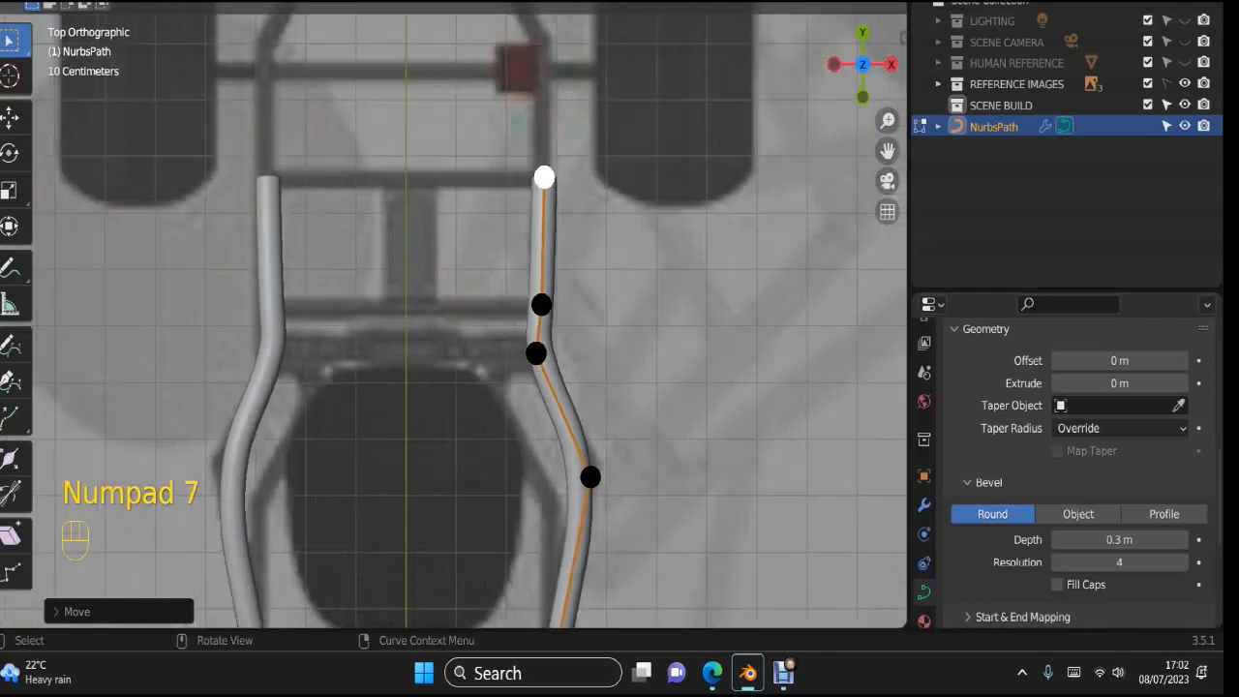
{"action": "middle_click_drag", "start_coordinate": [453, 321], "coordinate": [451, 485], "text": "shift"}
{"action": "key", "text": "e"}
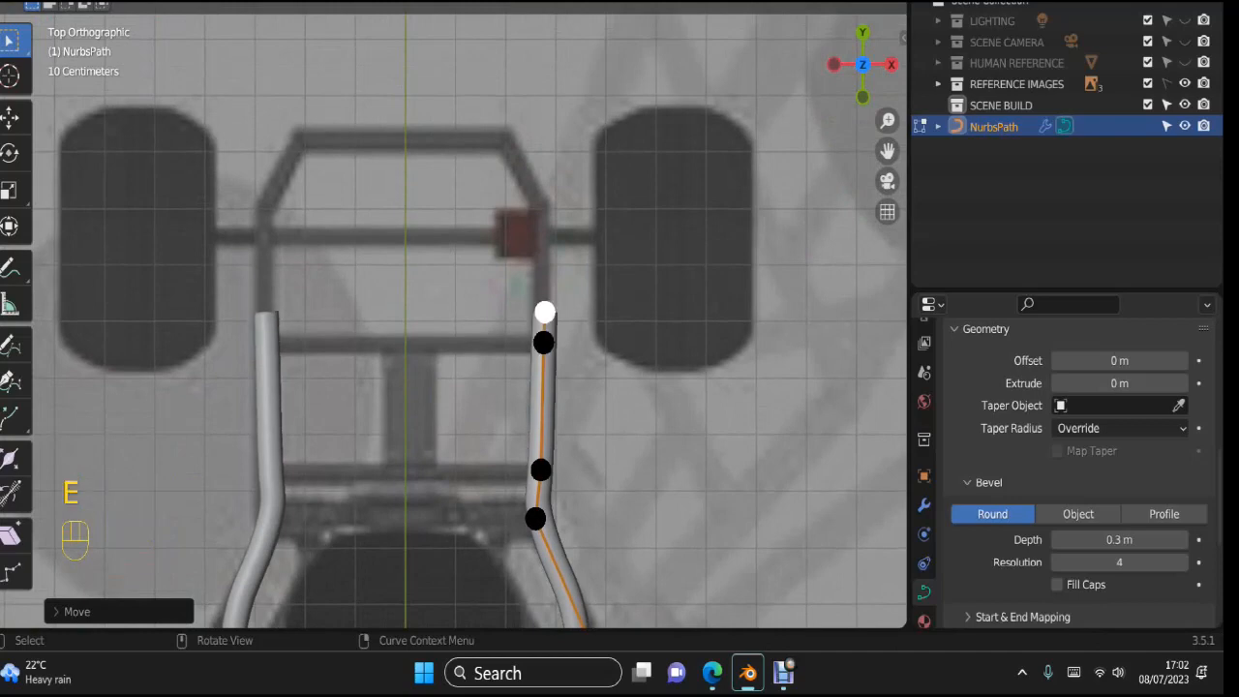
{"action": "left_click", "coordinate": [545, 227]}
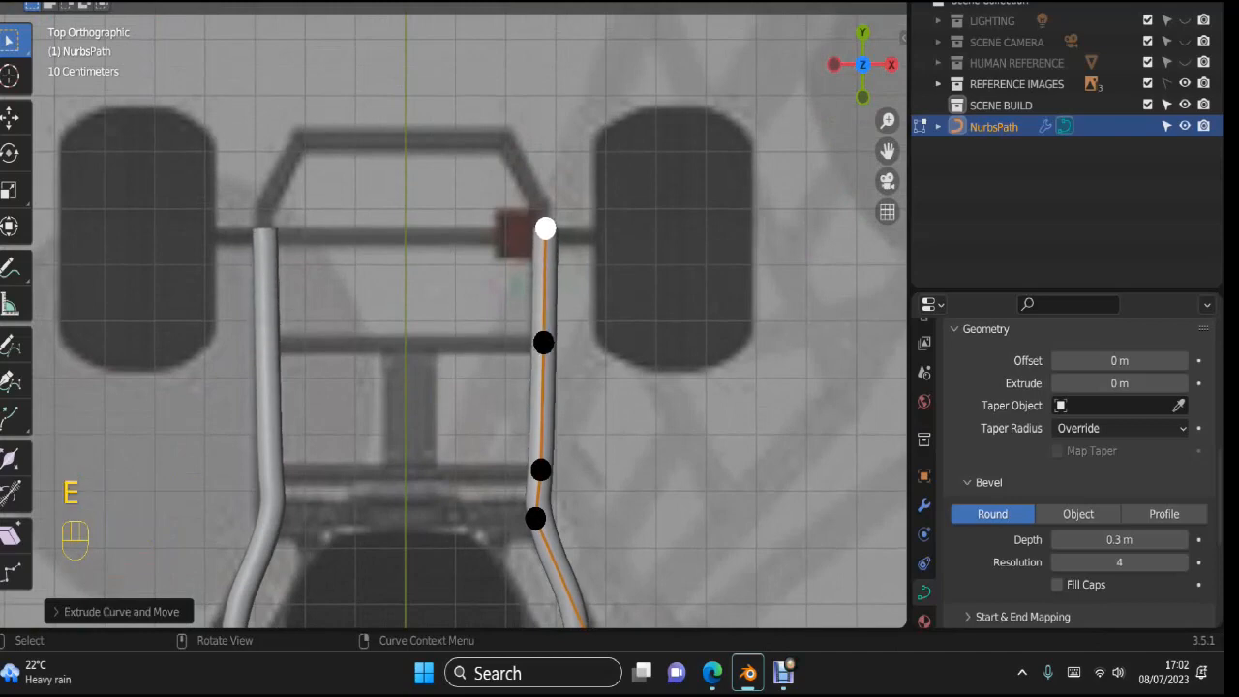
{"action": "key", "text": "KP_3"}
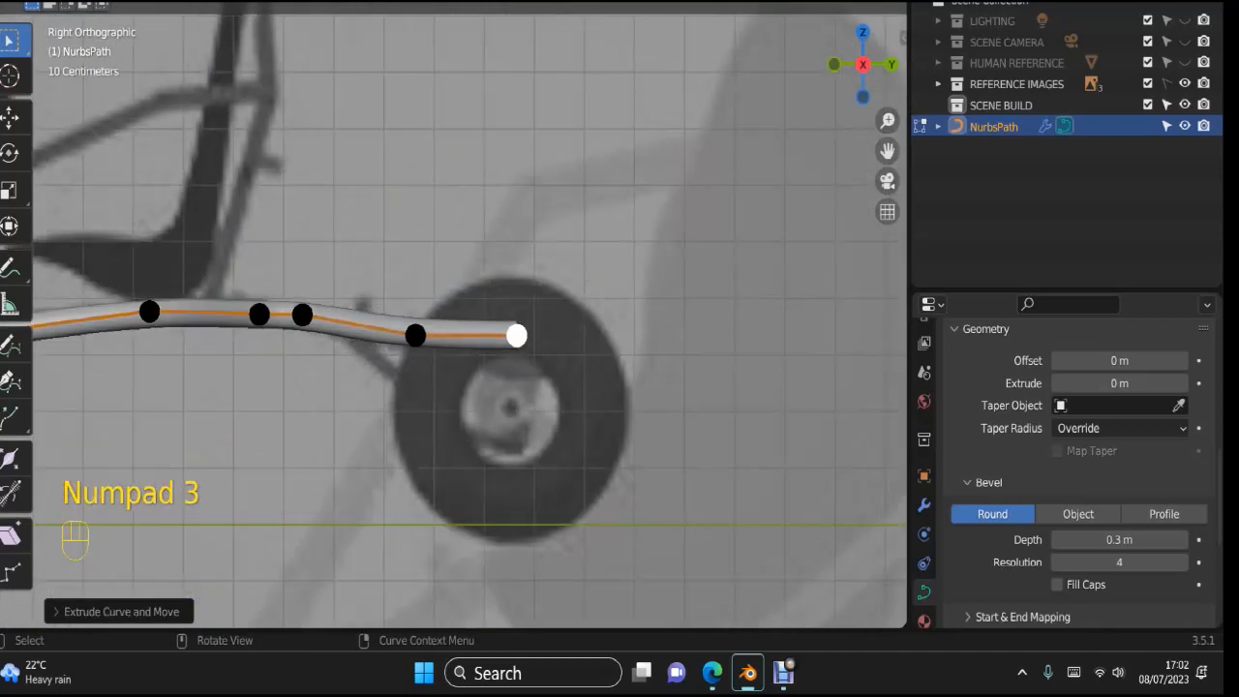
{"action": "key", "text": "g"}
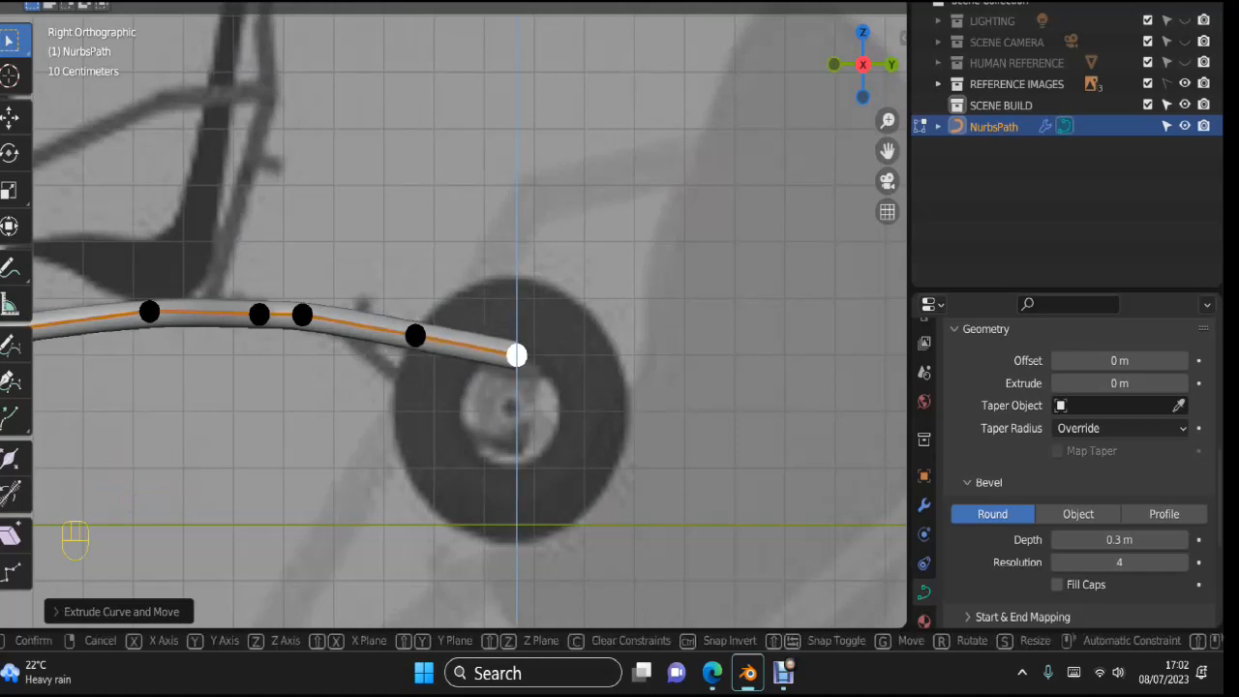
{"action": "key", "text": "Return"}
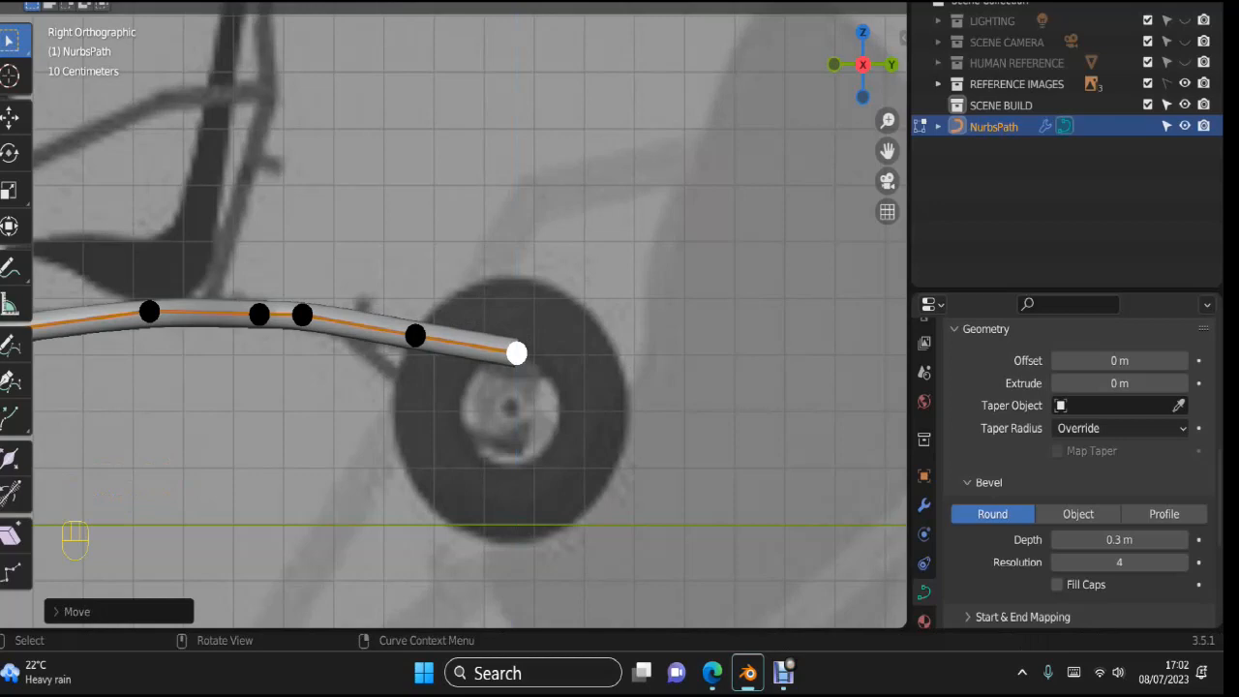
Step: Extrude the end control point inward to the rear corner of the frame in top view, and lower it slightly along Z in right view
{"action": "key", "text": "KP_7"}
{"action": "key", "text": "KP_4"}
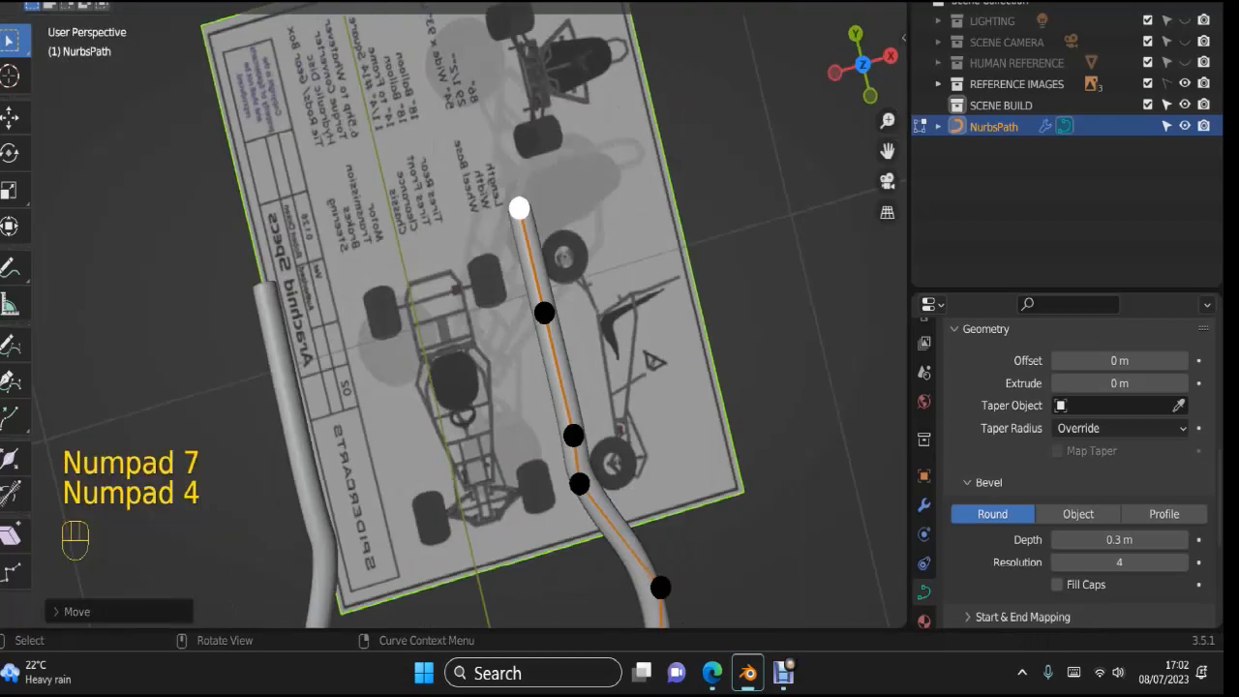
{"action": "key", "text": "KP_7"}
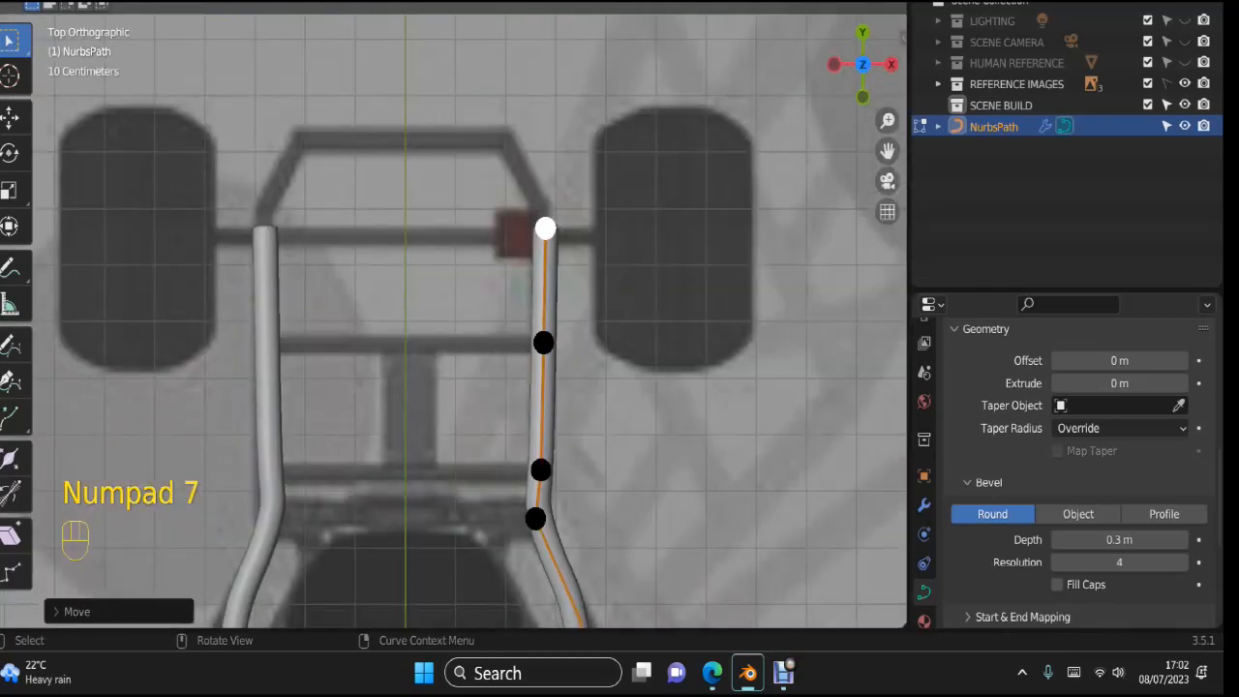
{"action": "key", "text": "e"}
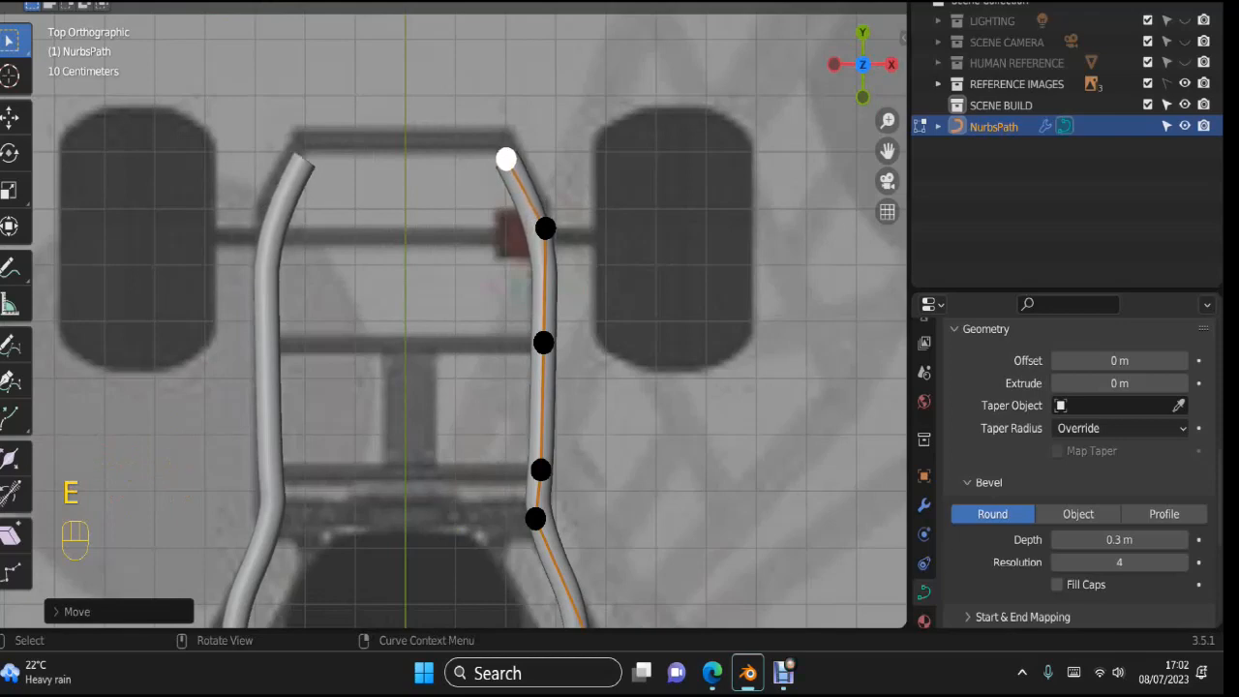
{"action": "left_click", "coordinate": [503, 144]}
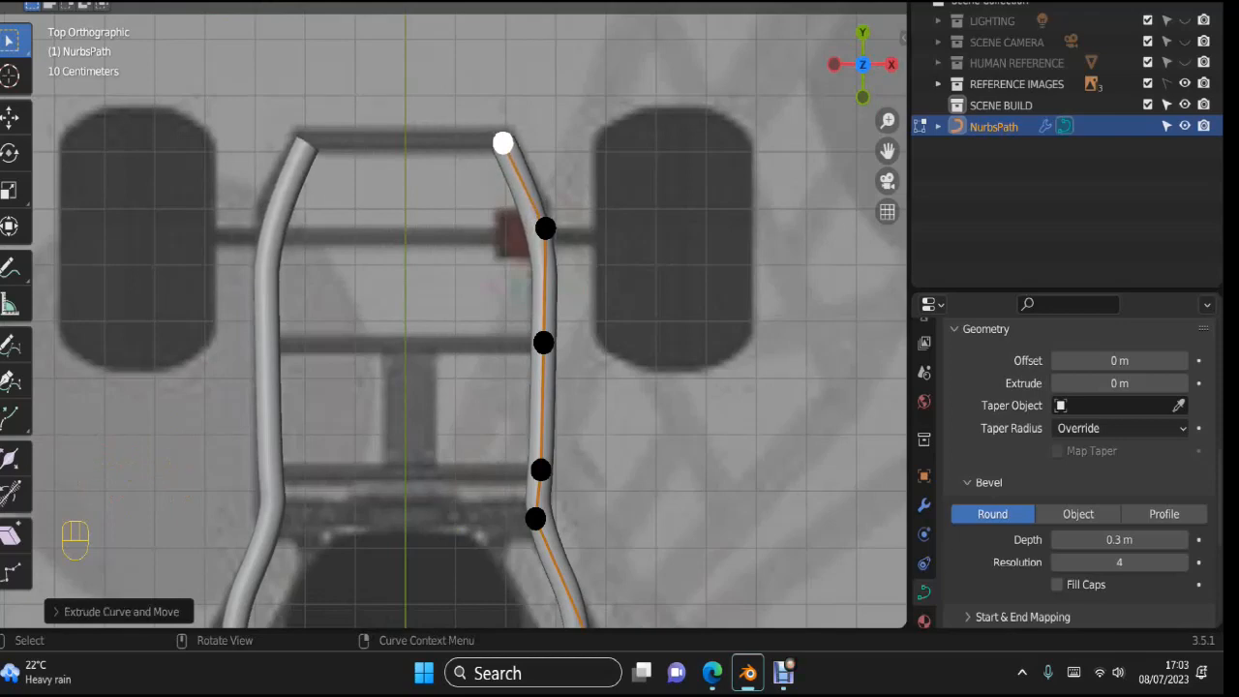
{"action": "key", "text": "KP_3"}
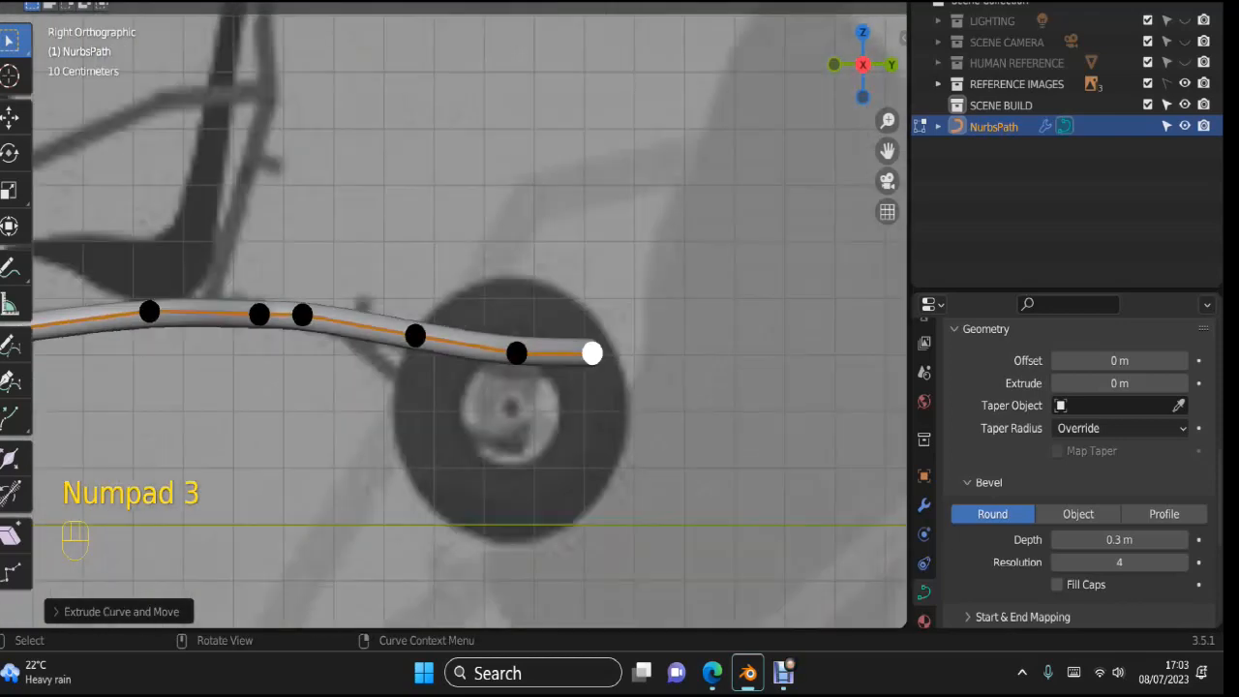
{"action": "key", "text": "g"}
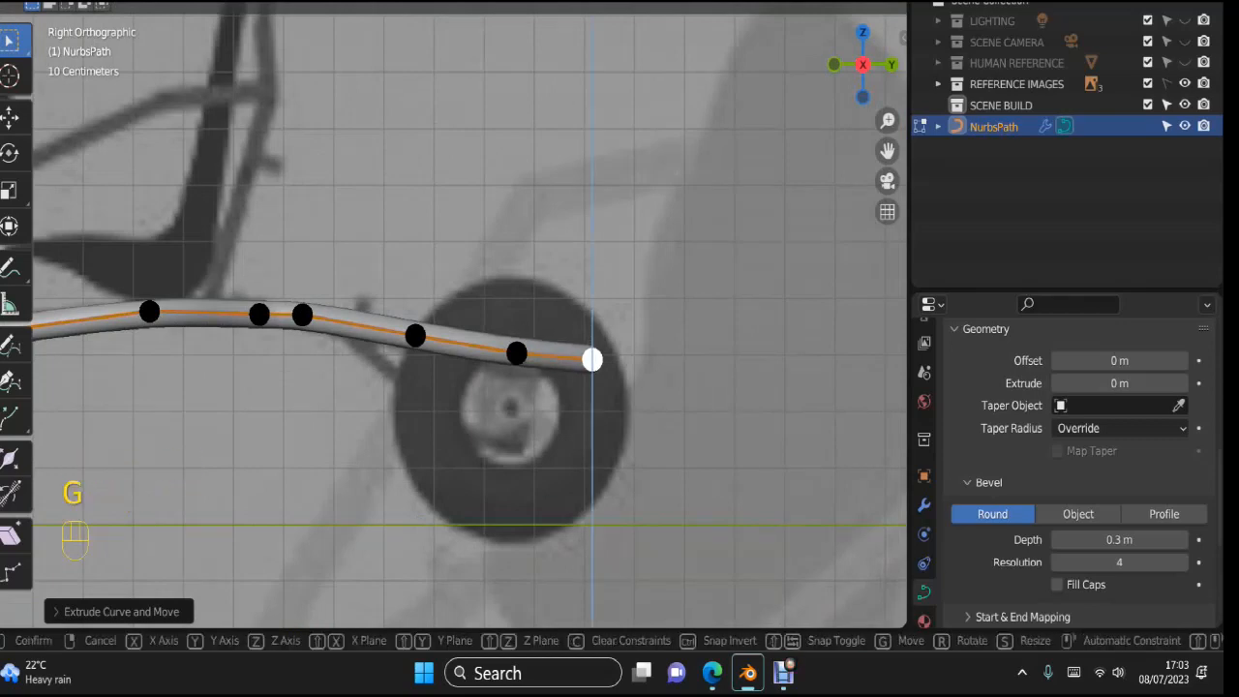
{"action": "left_click", "coordinate": [592, 360]}
Step: Extrude the end control point along X to the centre line to close the rear crossbar, and leave Edit Mode
{"action": "key", "text": "KP_7"}
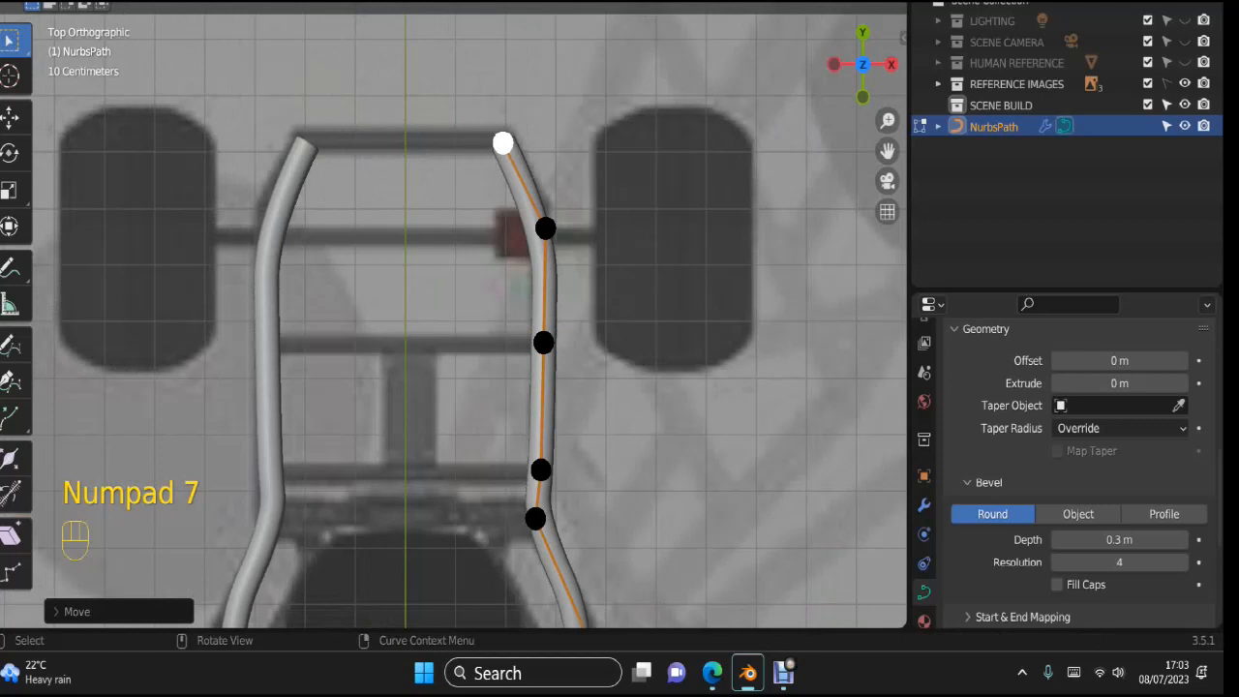
{"action": "key", "text": "e"}
{"action": "key", "text": "x"}
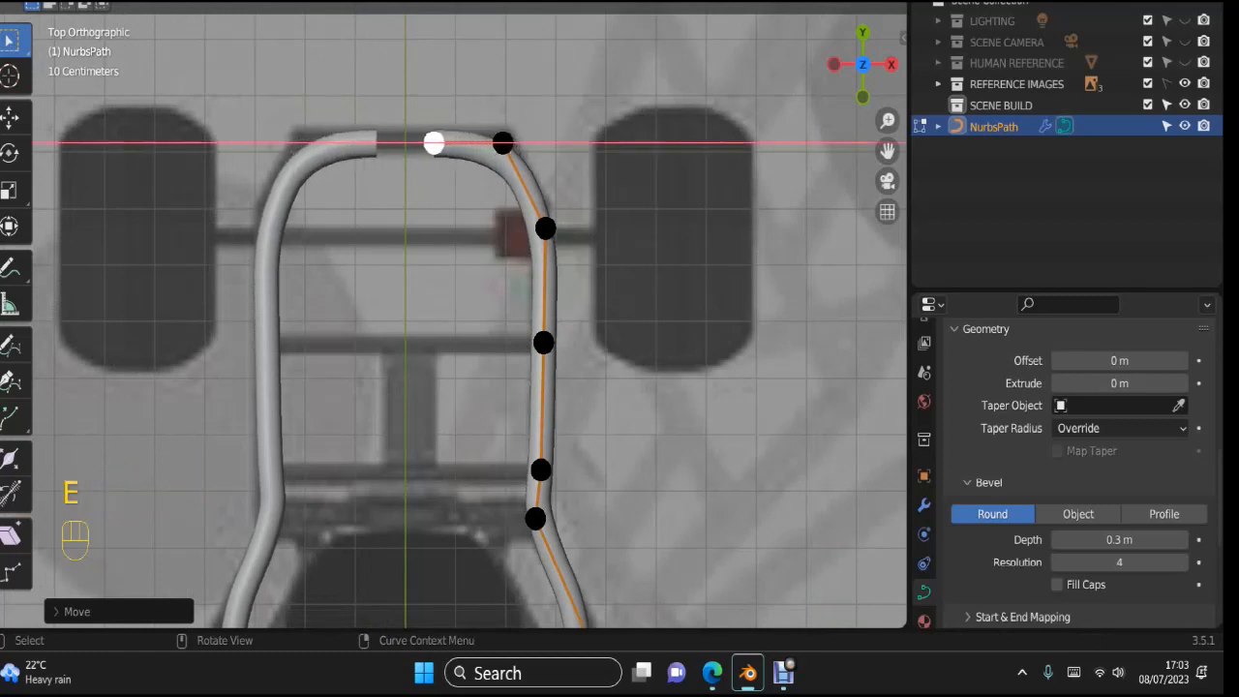
{"action": "left_click", "coordinate": [406, 143]}
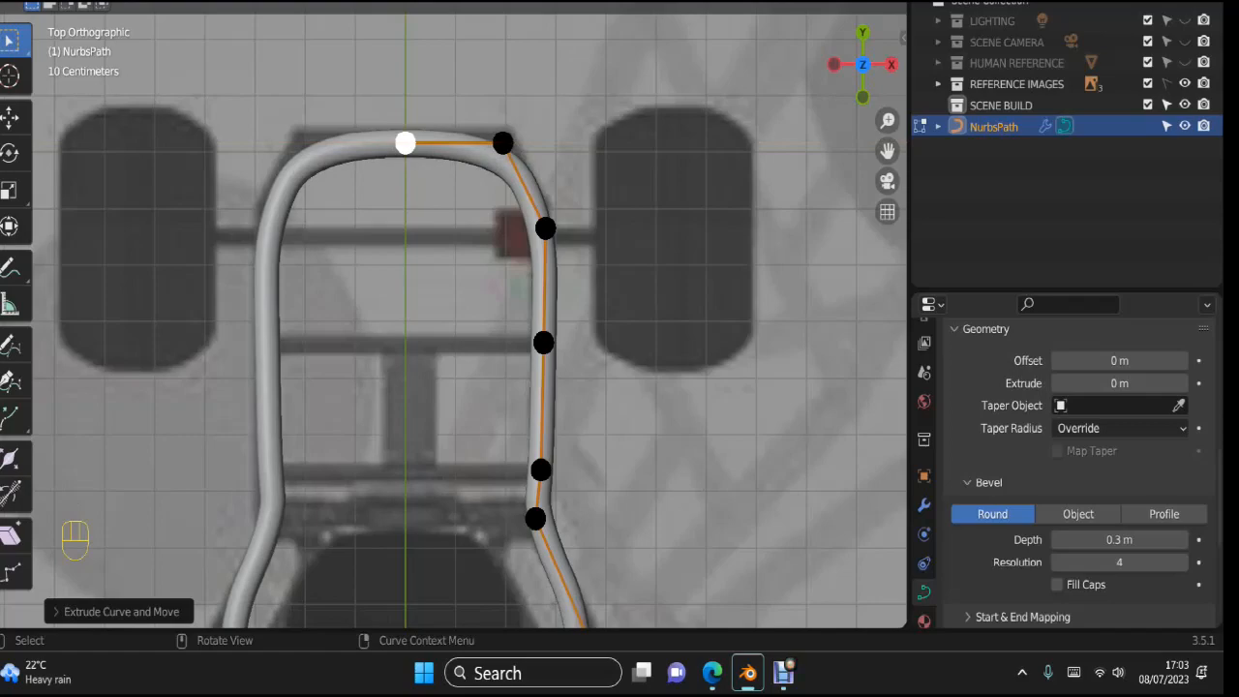
{"action": "scroll", "coordinate": [454, 320], "scroll_direction": "down", "scroll_amount": 2}
{"action": "middle_click_drag", "start_coordinate": [454, 320], "coordinate": [288, 248]}
{"action": "scroll", "coordinate": [377, 218], "scroll_direction": "down", "scroll_amount": 3}
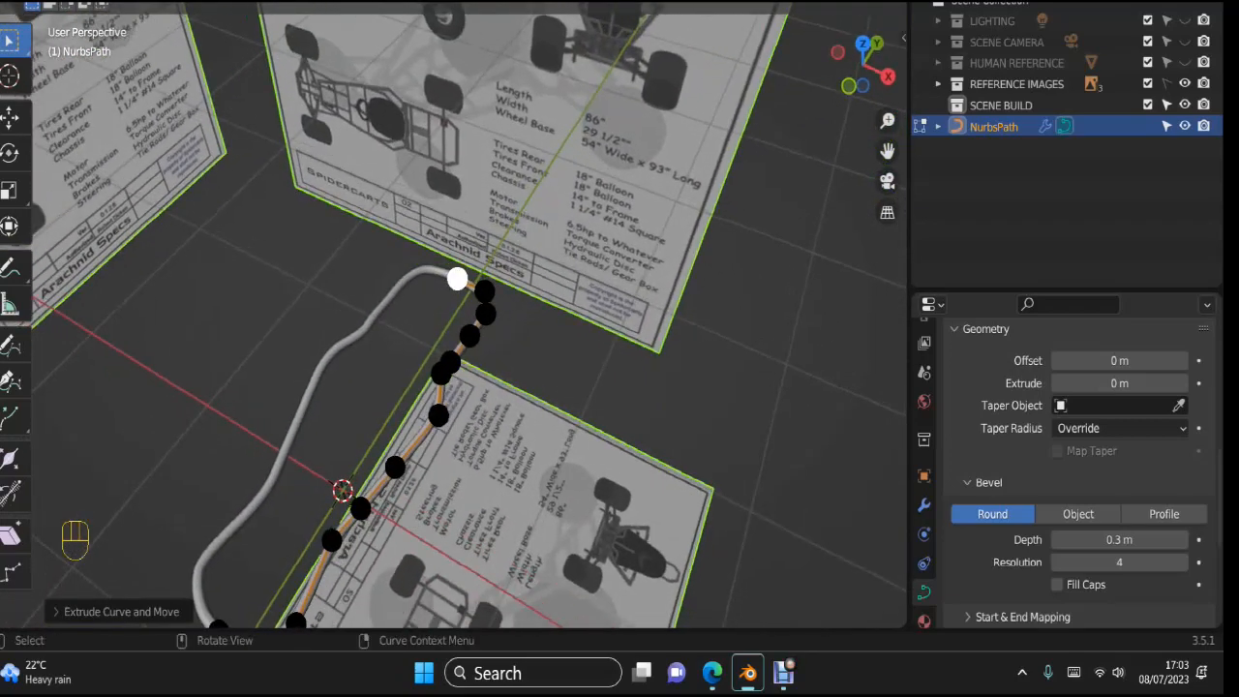
{"action": "key", "text": "Tab"}
{"action": "scroll", "coordinate": [288, 248], "scroll_direction": "down", "scroll_amount": 2}
{"action": "left_click", "coordinate": [288, 248]}
{"action": "middle_click_drag", "start_coordinate": [289, 247], "coordinate": [238, 478]}
Step: Duplicate the side rail's control point at the crossbar ahead of the rear axle, and extrude the copy along X to the centre line
{"action": "key", "text": "KP_7"}
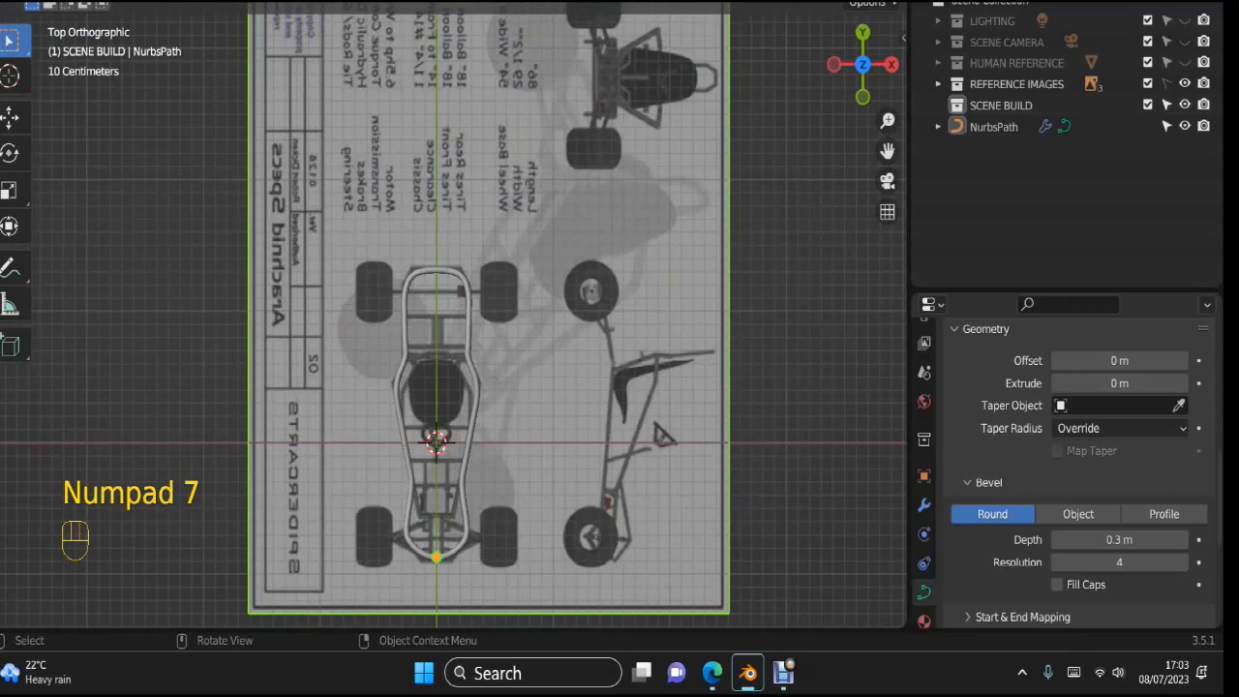
{"action": "scroll", "coordinate": [445, 307], "scroll_direction": "up", "scroll_amount": 8}
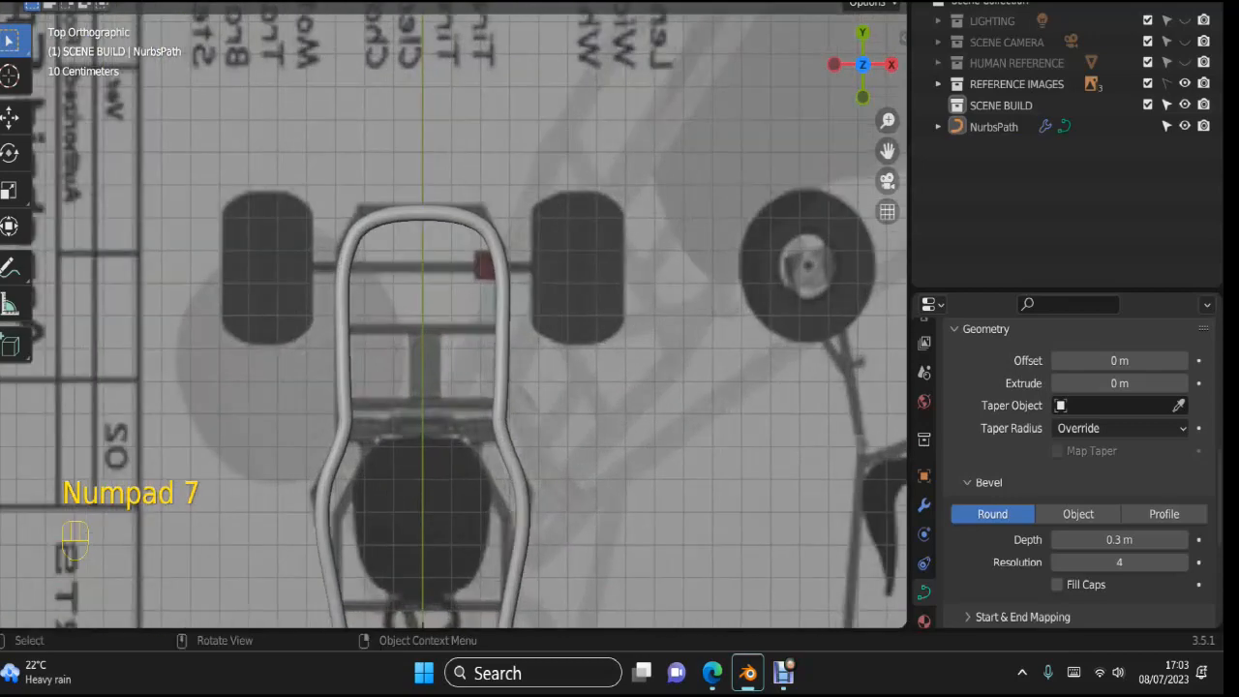
{"action": "middle_click_drag", "start_coordinate": [446, 308], "coordinate": [455, 301], "text": "shift"}
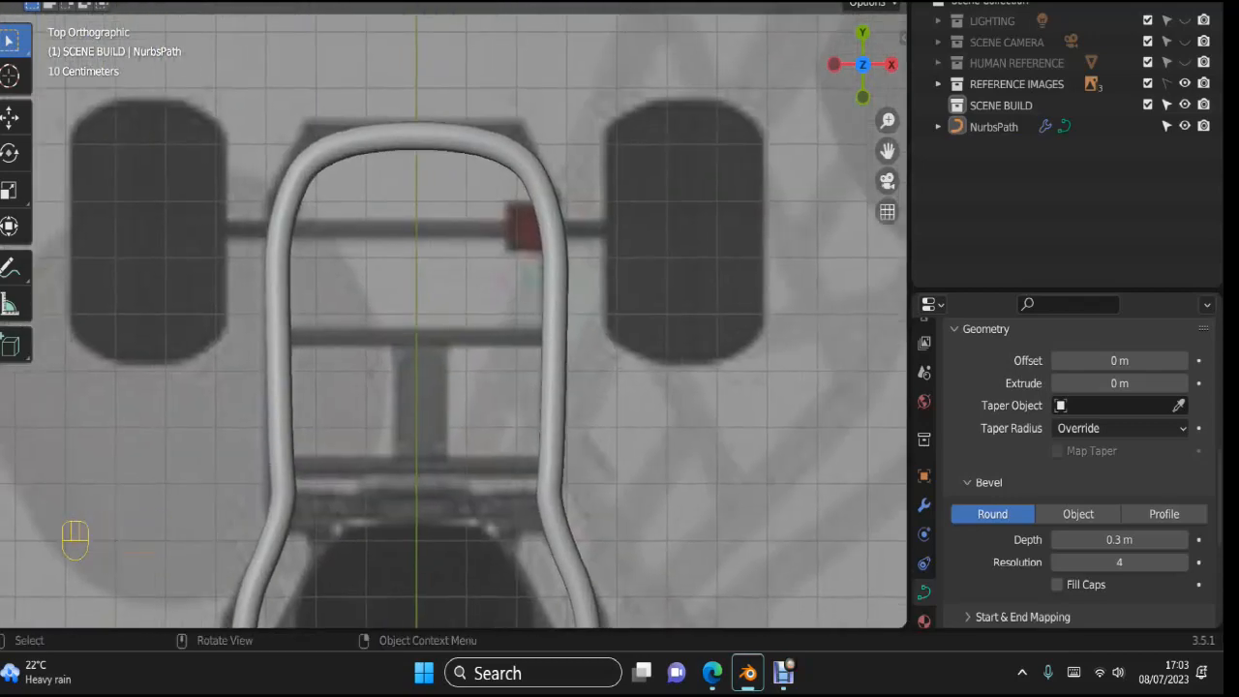
{"action": "left_click", "coordinate": [554, 295]}
{"action": "key", "text": "Tab"}
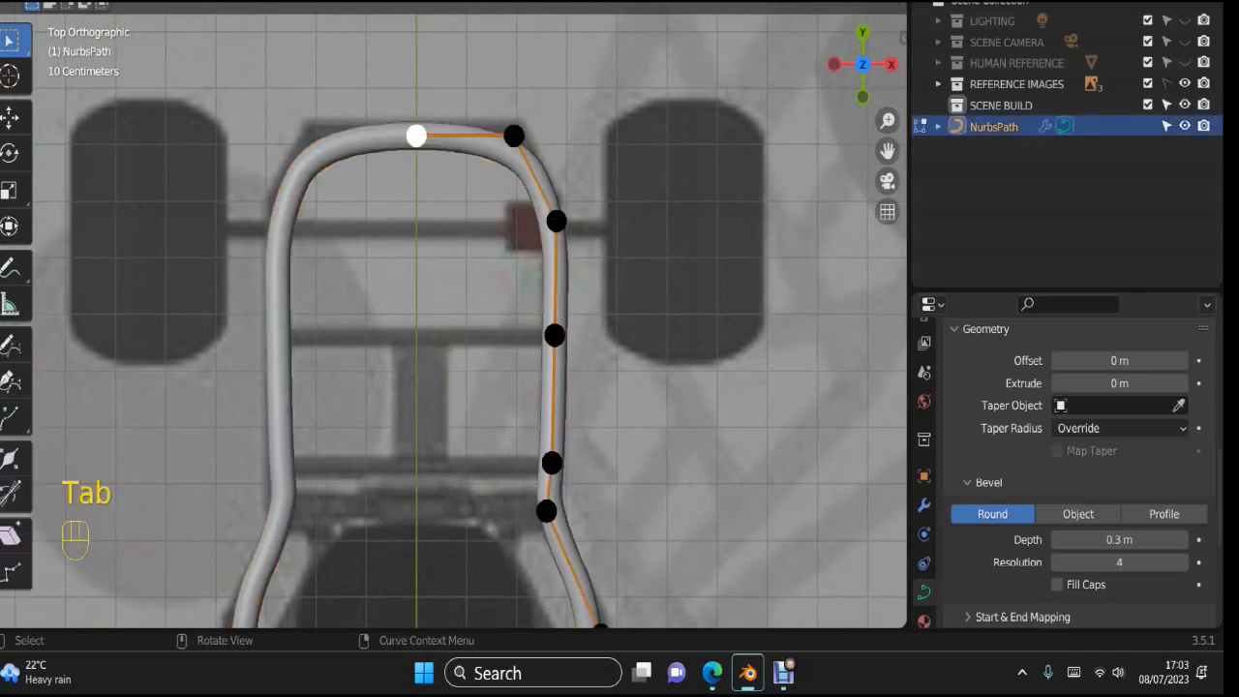
{"action": "left_click", "coordinate": [555, 335]}
{"action": "key", "text": "shift+d"}
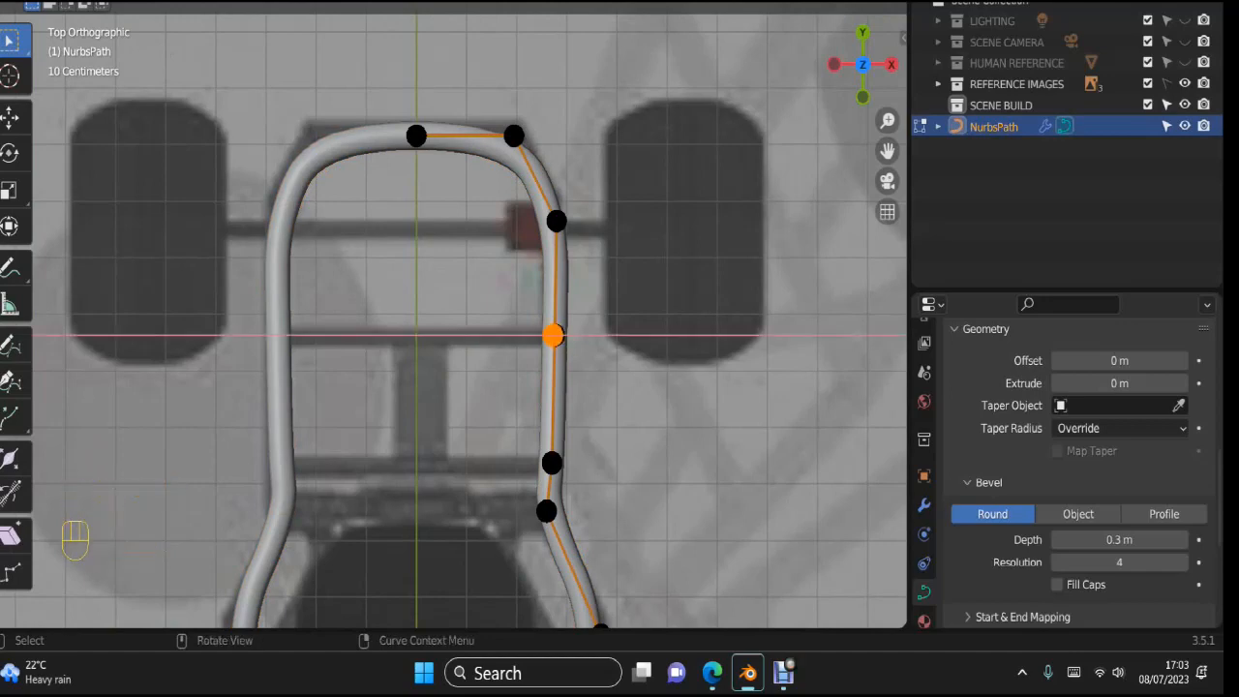
{"action": "key", "text": "Return"}
{"action": "key", "text": "e"}
{"action": "key", "text": "x"}
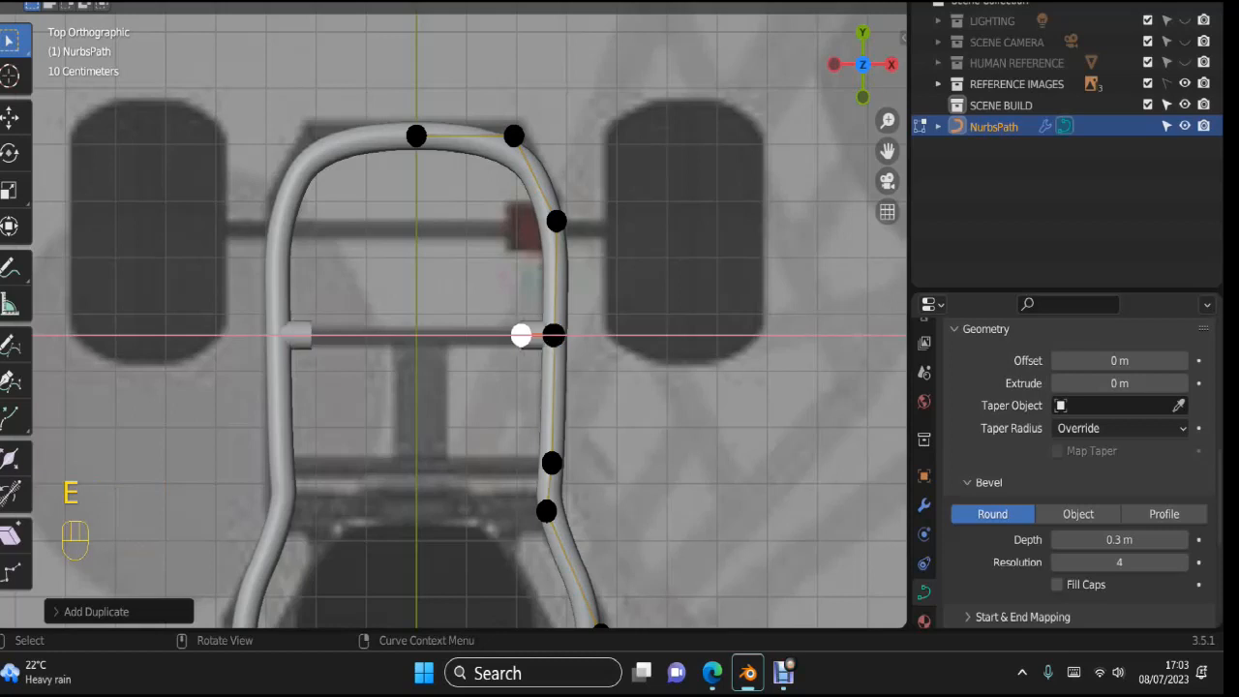
{"action": "key", "text": "Return"}
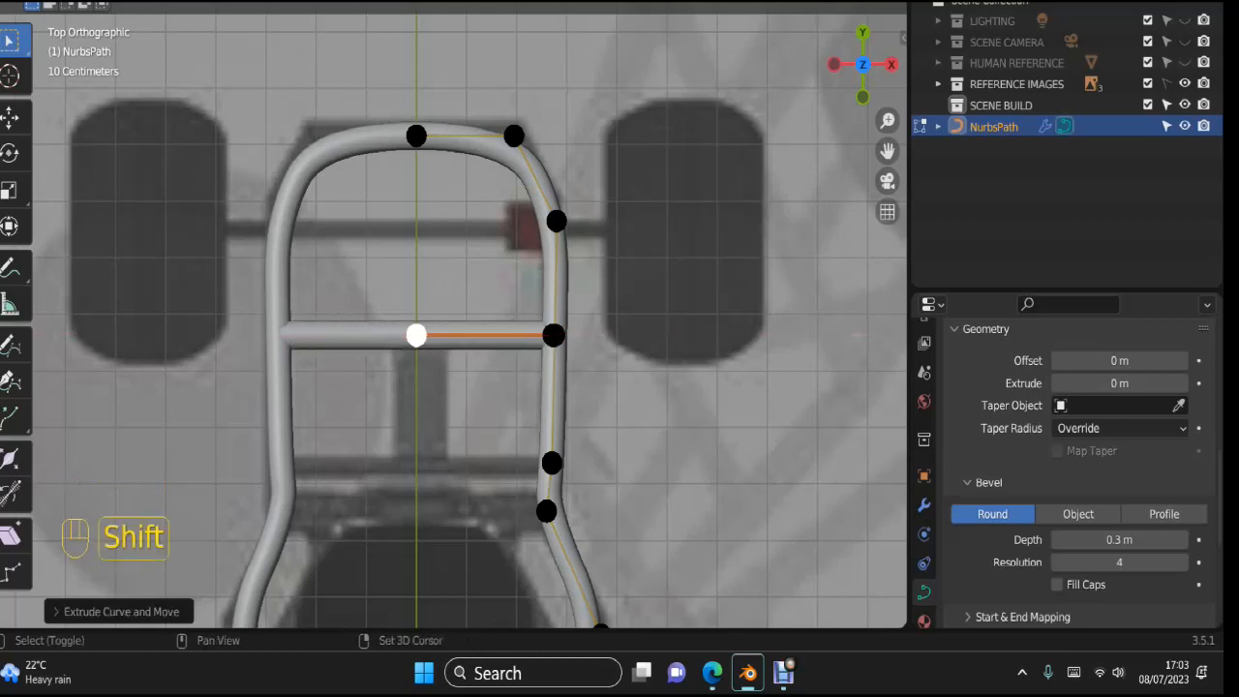
Step: Separate the two control points of the new crossbar into their own curve object and return to Object Mode
{"action": "left_click", "coordinate": [553, 335], "text": "shift"}
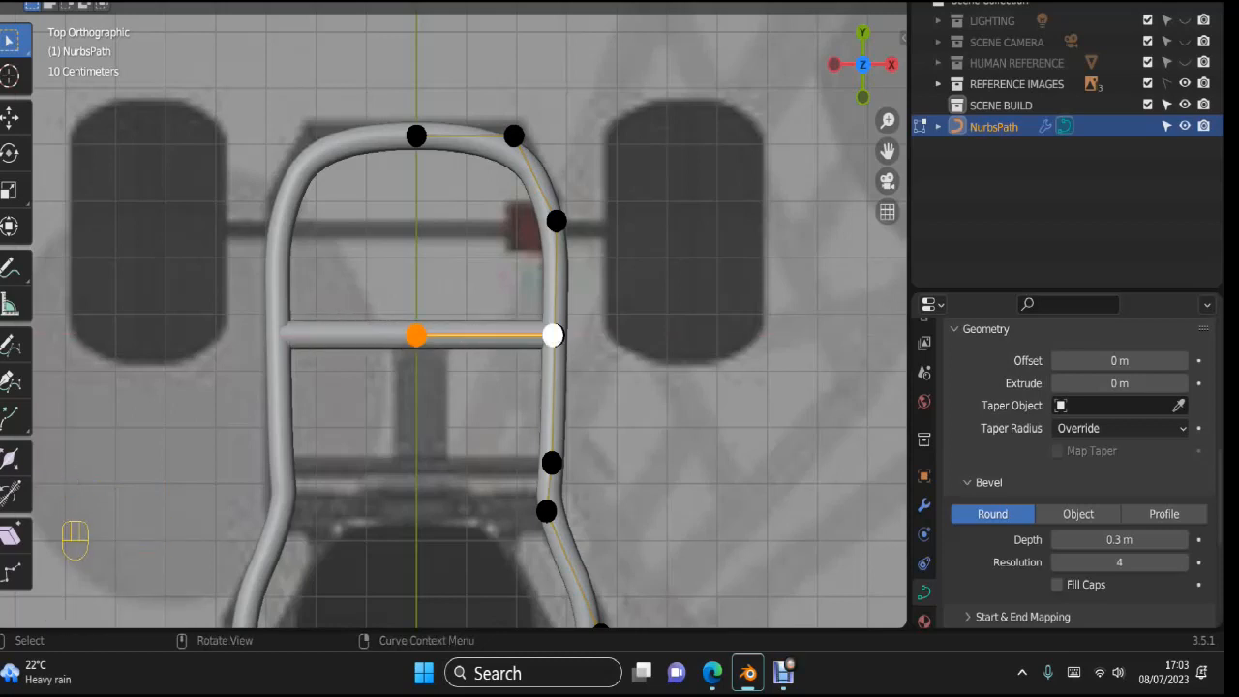
{"action": "key", "text": "p"}
{"action": "key", "text": "Return"}
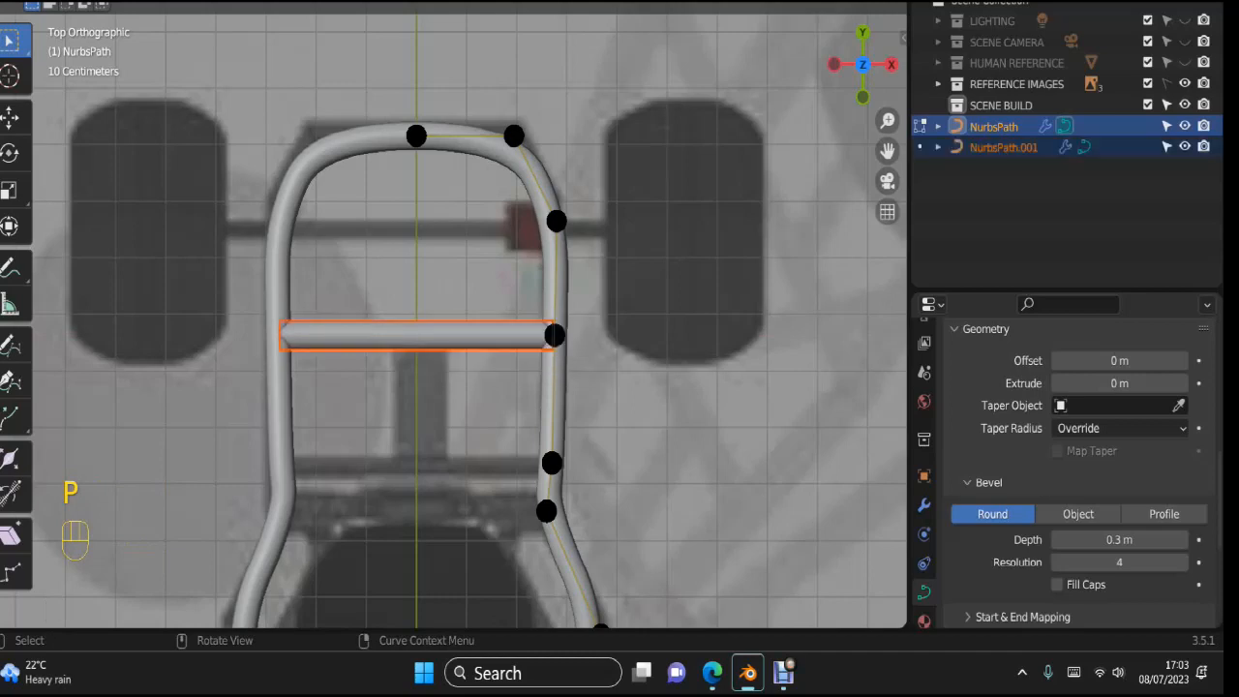
{"action": "key", "text": "KP_5"}
{"action": "key", "text": "Tab"}
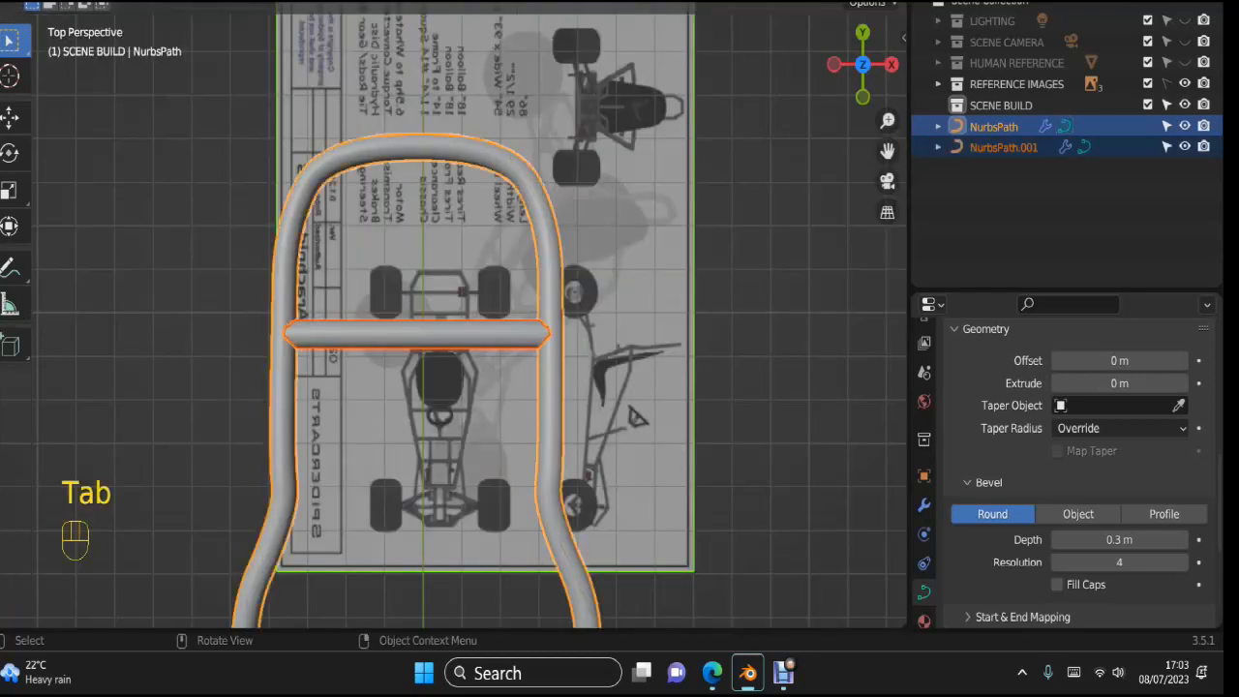
Step: Set the bevel depth of the separated crossbar to 0.27 m
{"action": "left_click", "coordinate": [417, 334]}
{"action": "left_click", "coordinate": [549, 387]}
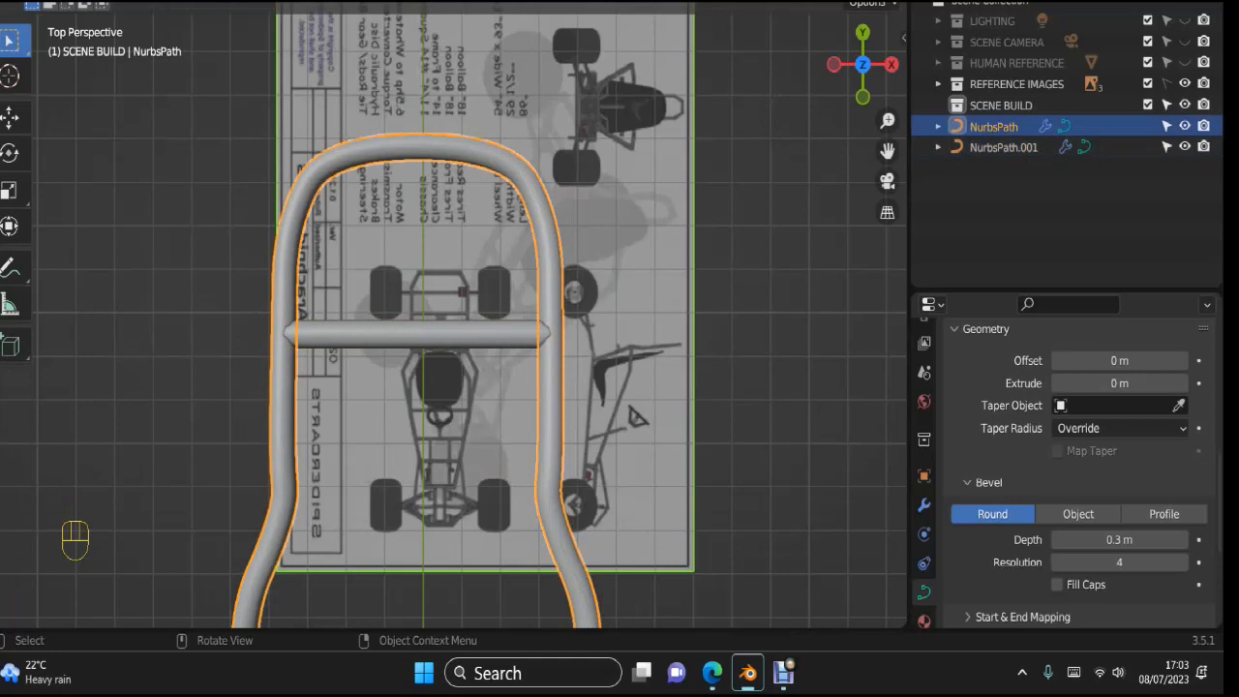
{"action": "left_click", "coordinate": [416, 335]}
{"action": "left_click_drag", "start_coordinate": [1119, 539], "coordinate": [1103, 539]}
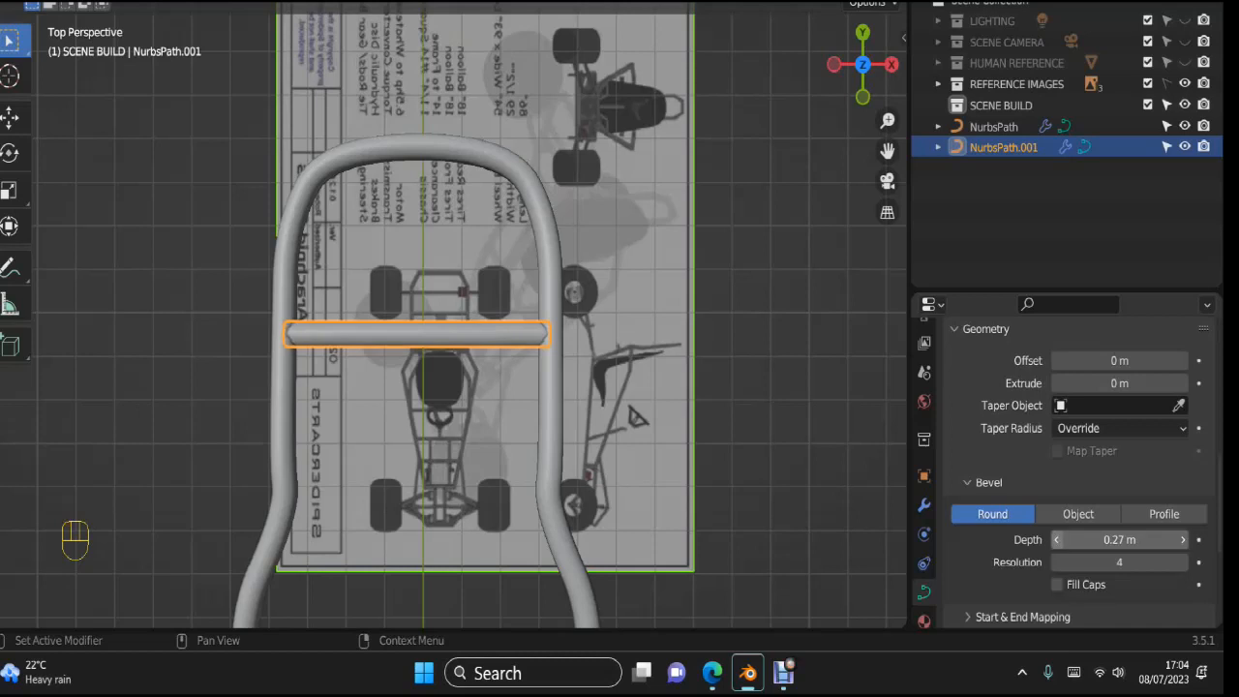
Step: Move the crossbar's outer control point outward along X so its end sinks deeper into the side rail
{"action": "scroll", "coordinate": [453, 314], "scroll_direction": "up", "scroll_amount": 4}
{"action": "key", "text": "Tab"}
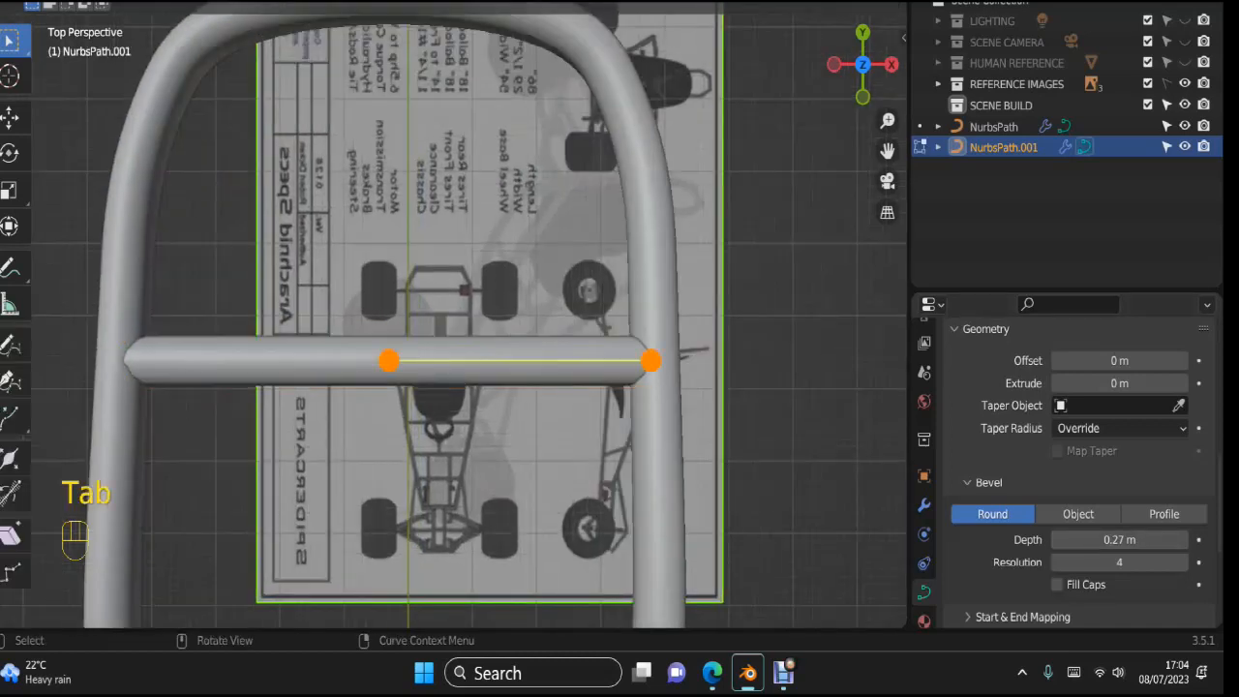
{"action": "left_click", "coordinate": [651, 360]}
{"action": "key", "text": "g"}
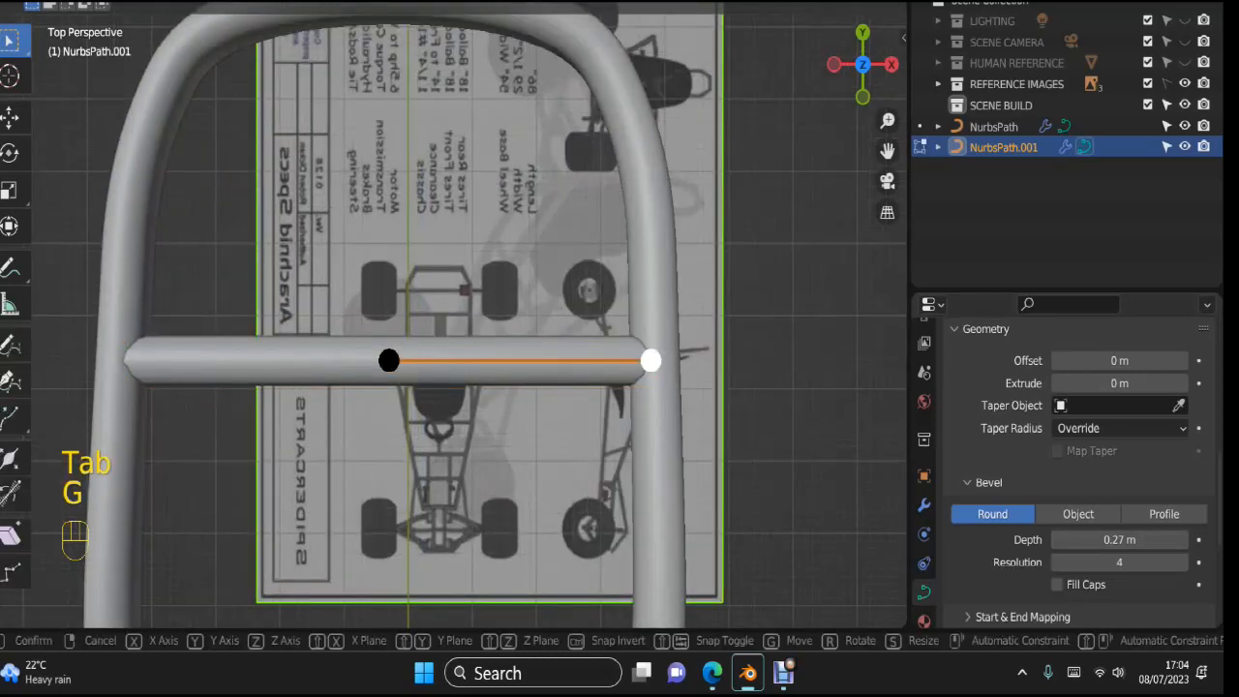
{"action": "key", "text": "x"}
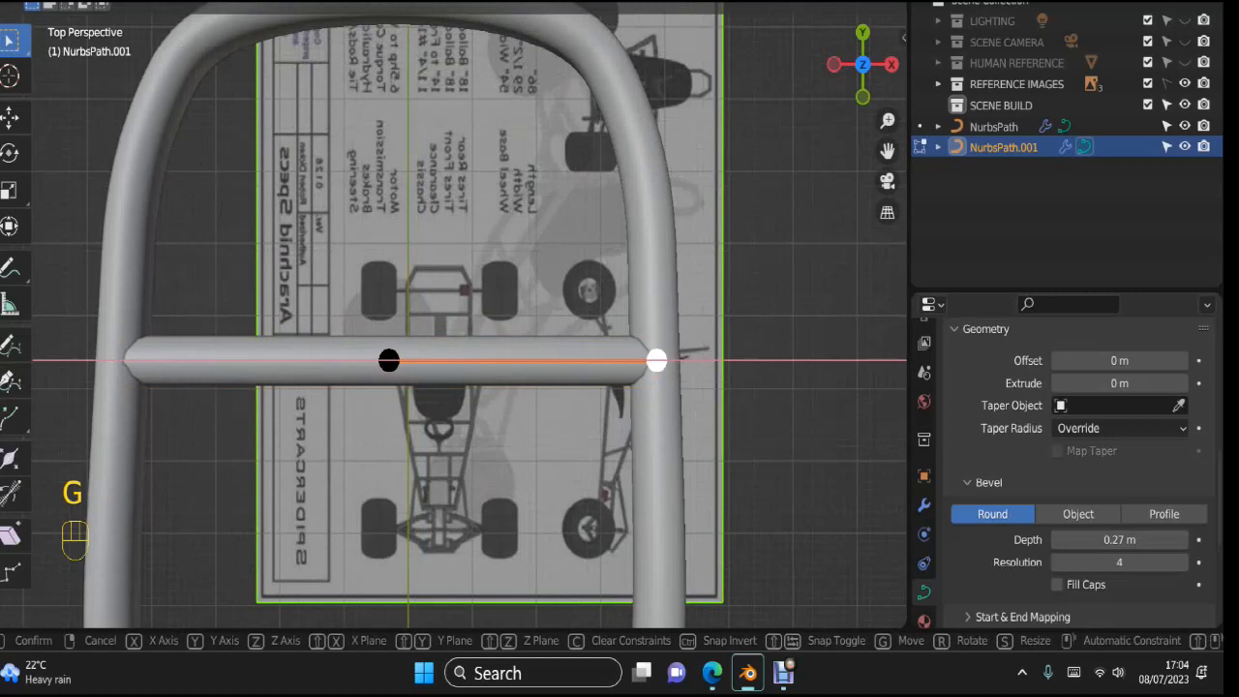
{"action": "left_click", "coordinate": [661, 360]}
{"action": "scroll", "coordinate": [639, 418], "scroll_direction": "down", "scroll_amount": 3}
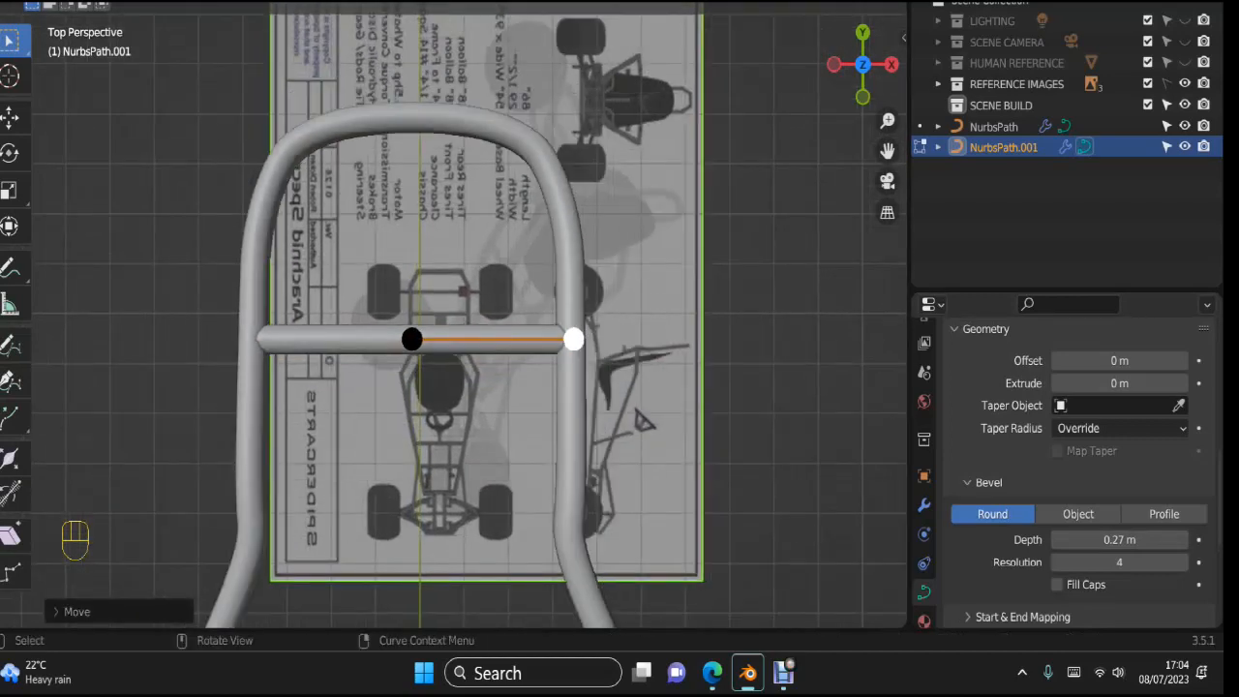
{"action": "scroll", "coordinate": [581, 368], "scroll_direction": "down", "scroll_amount": 1}
{"action": "middle_click_drag", "start_coordinate": [580, 367], "coordinate": [585, 286], "text": "shift"}
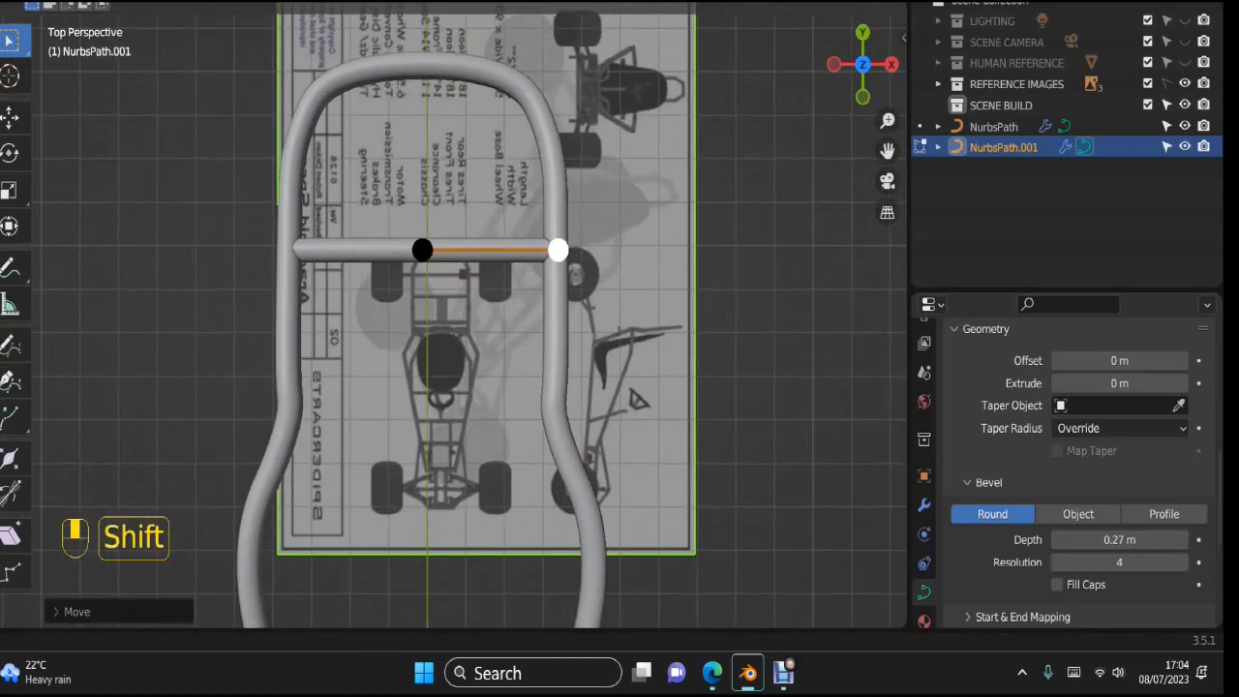
{"action": "key", "text": "Tab"}
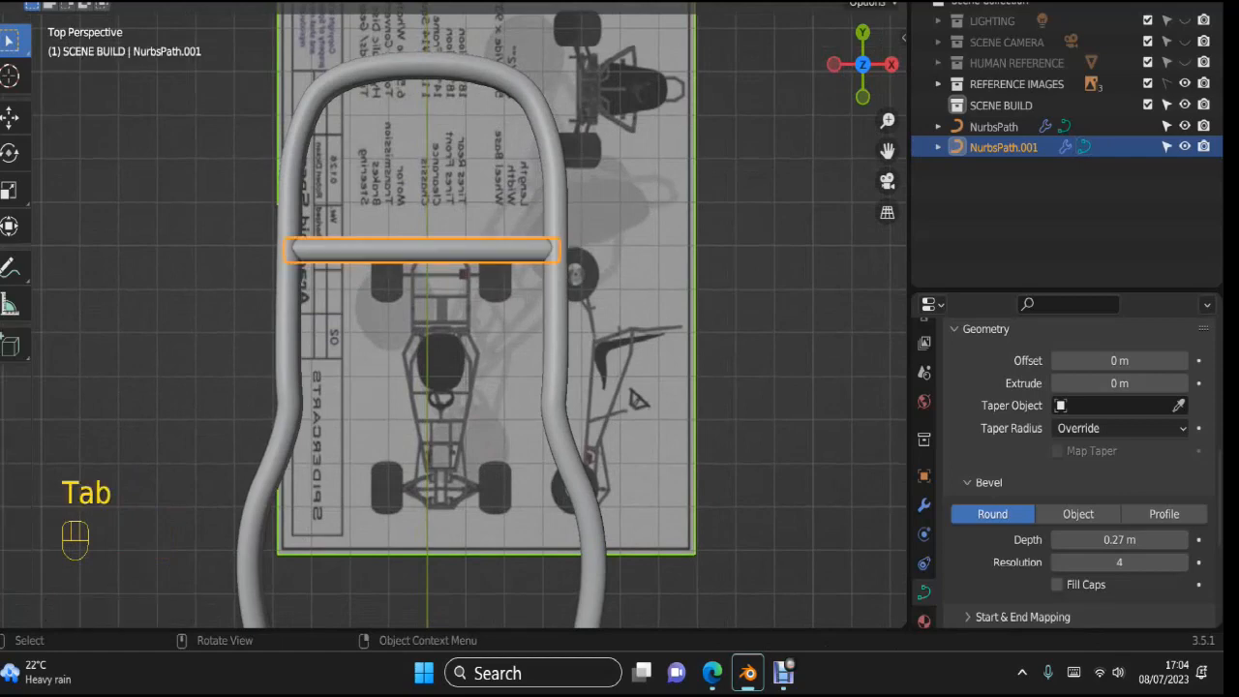
Step: Duplicate the side rail's control point at the first crossbar behind the seat, and extrude the copy along X to the centre line
{"action": "key", "text": "KP_7"}
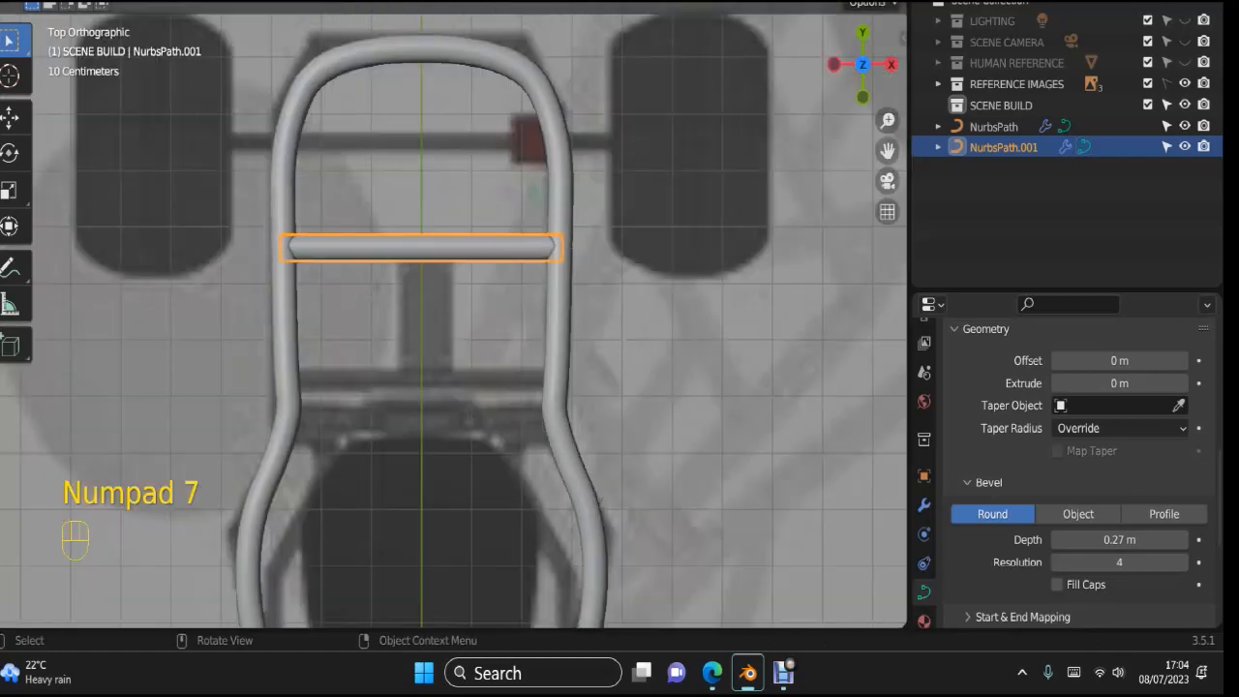
{"action": "left_click", "coordinate": [562, 300]}
{"action": "key", "text": "Tab"}
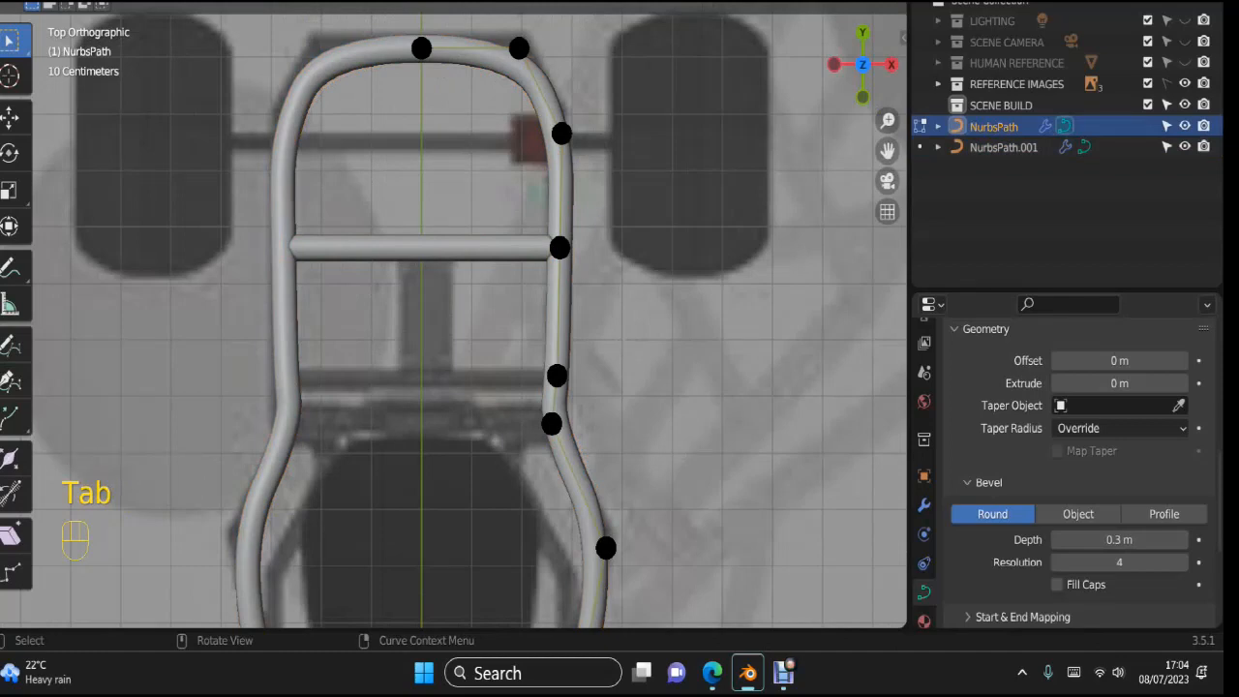
{"action": "key", "text": "shift"}
{"action": "left_click", "coordinate": [556, 374]}
{"action": "key", "text": "shift+d"}
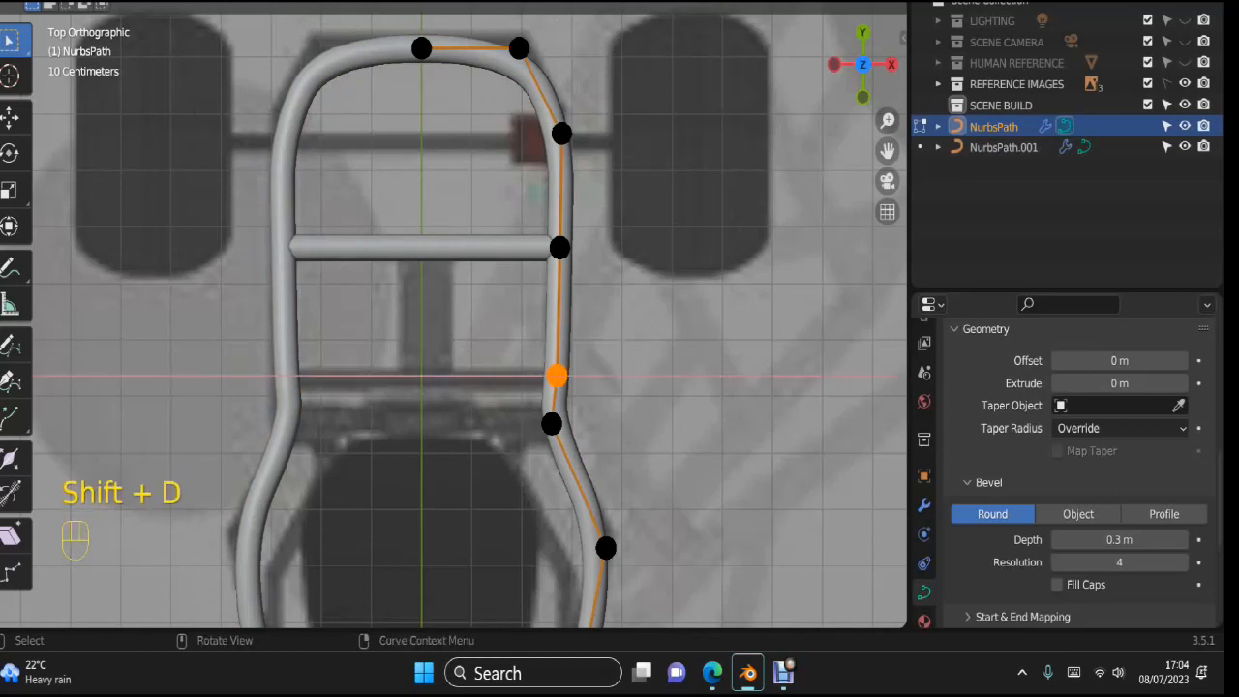
{"action": "left_click", "coordinate": [555, 376]}
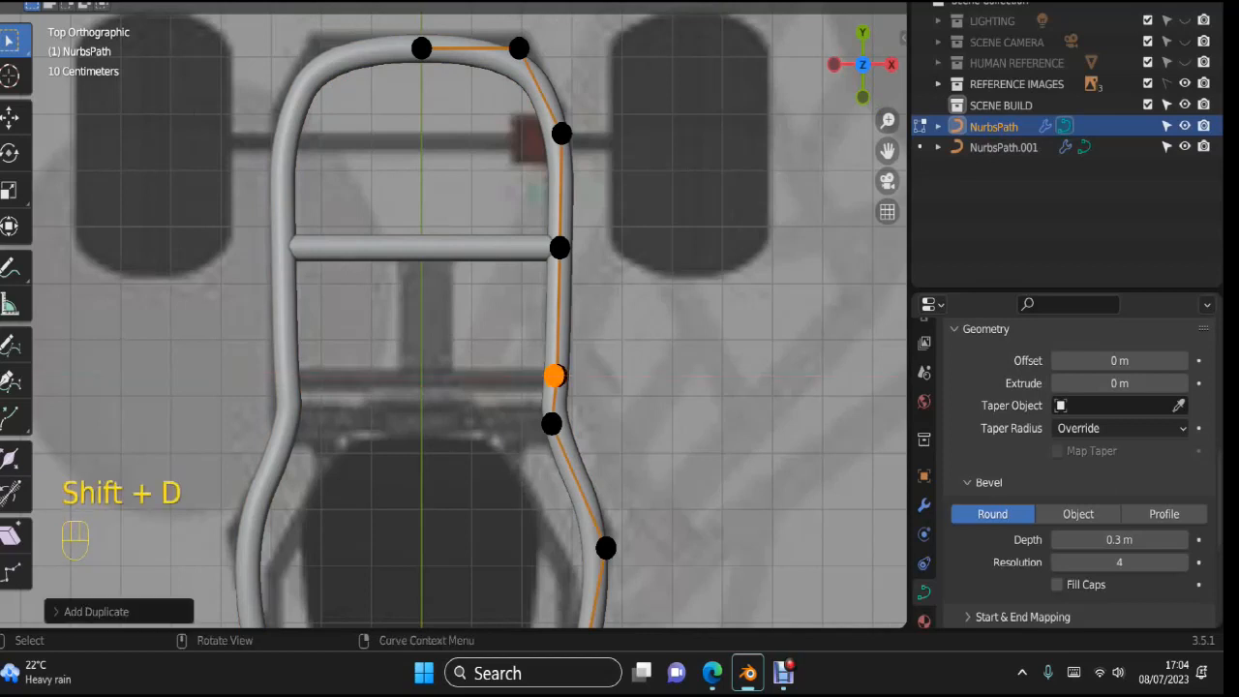
{"action": "key", "text": "e"}
{"action": "key", "text": "x"}
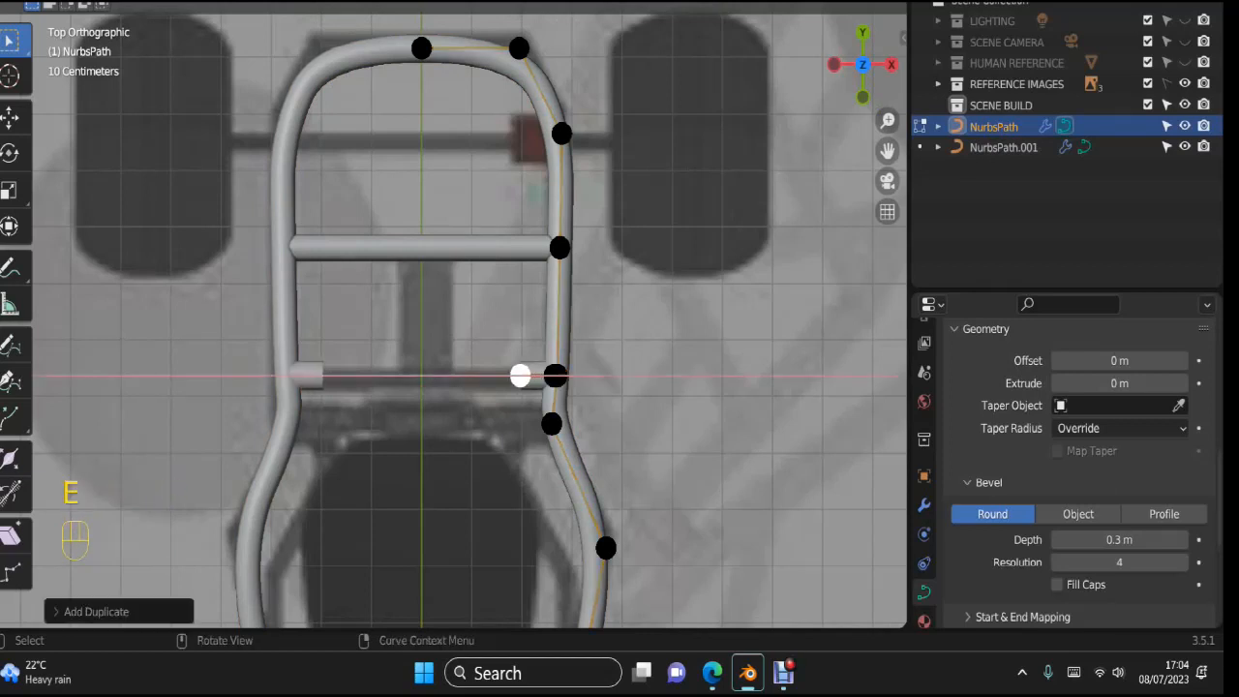
{"action": "left_click", "coordinate": [421, 375]}
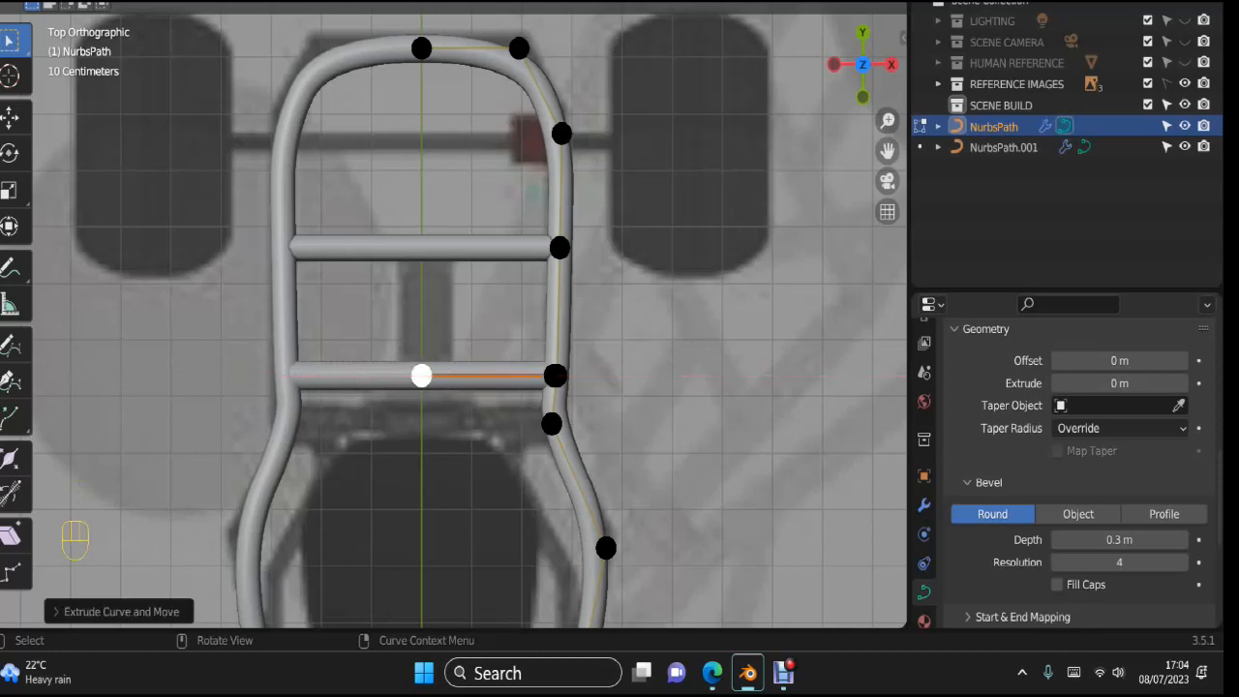
Step: Separate the two control points of the crossbar nearest the seat into their own curve object and return to Object Mode
{"action": "left_click", "coordinate": [554, 375]}
{"action": "left_click", "coordinate": [421, 375], "text": "shift"}
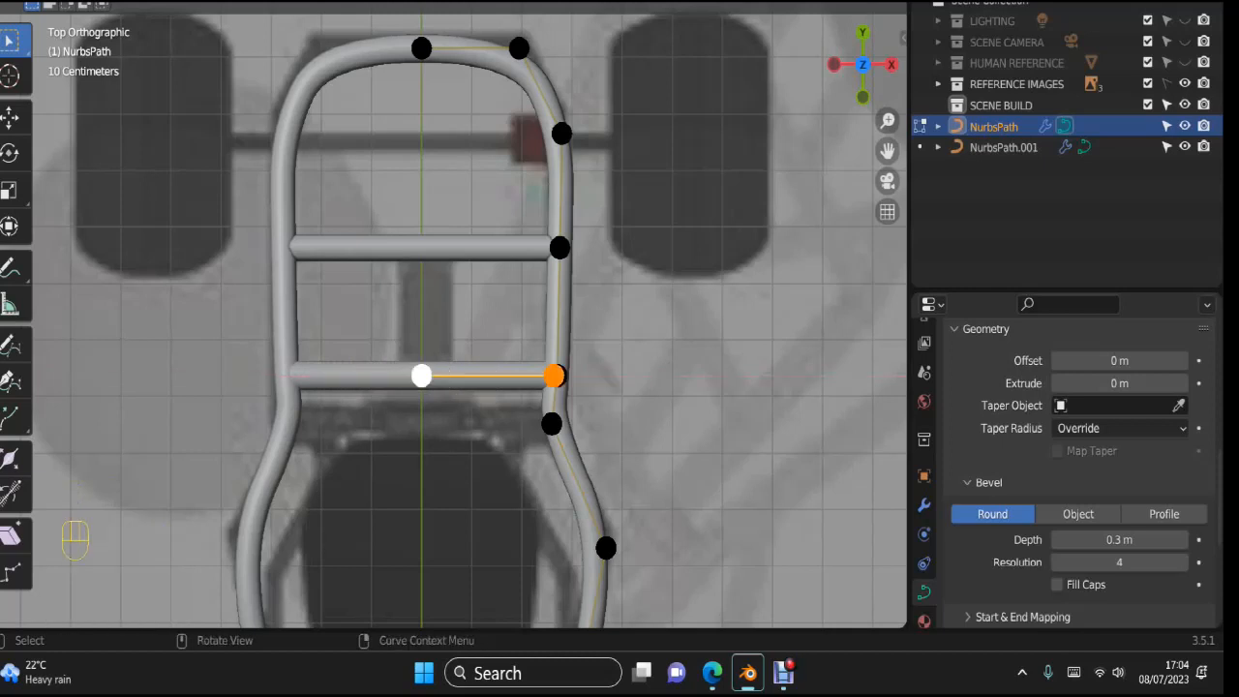
{"action": "key", "text": "p"}
{"action": "key", "text": "Return"}
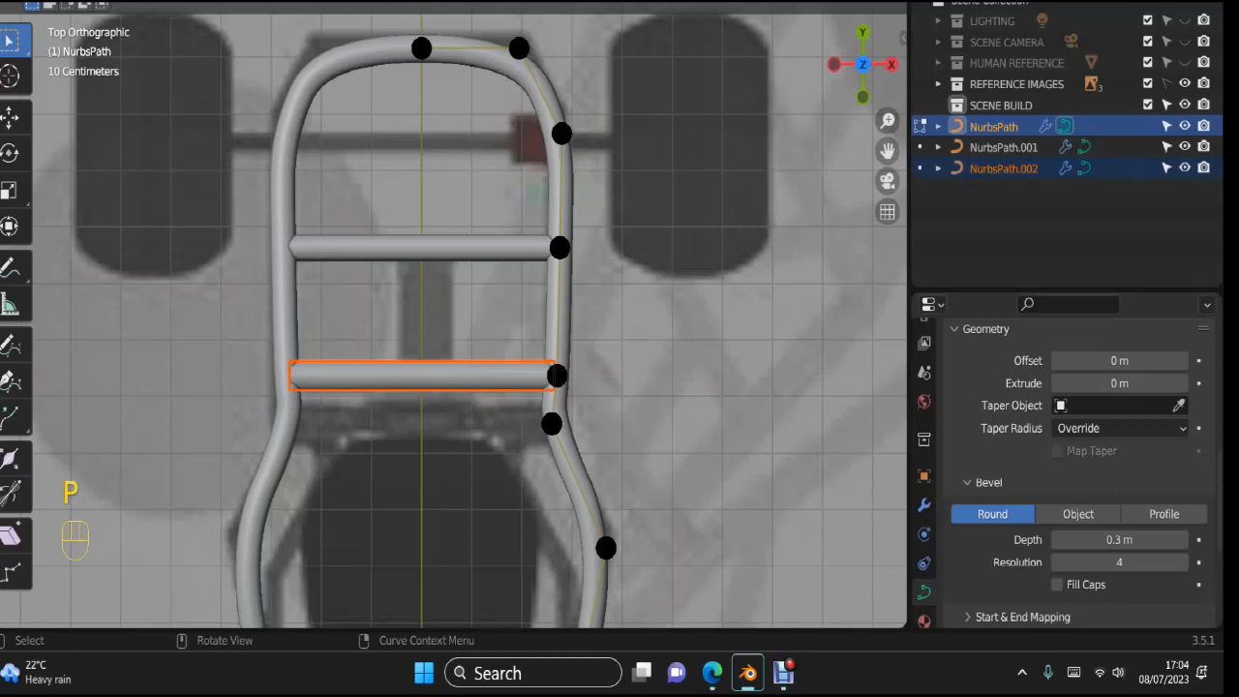
{"action": "key", "text": "Tab"}
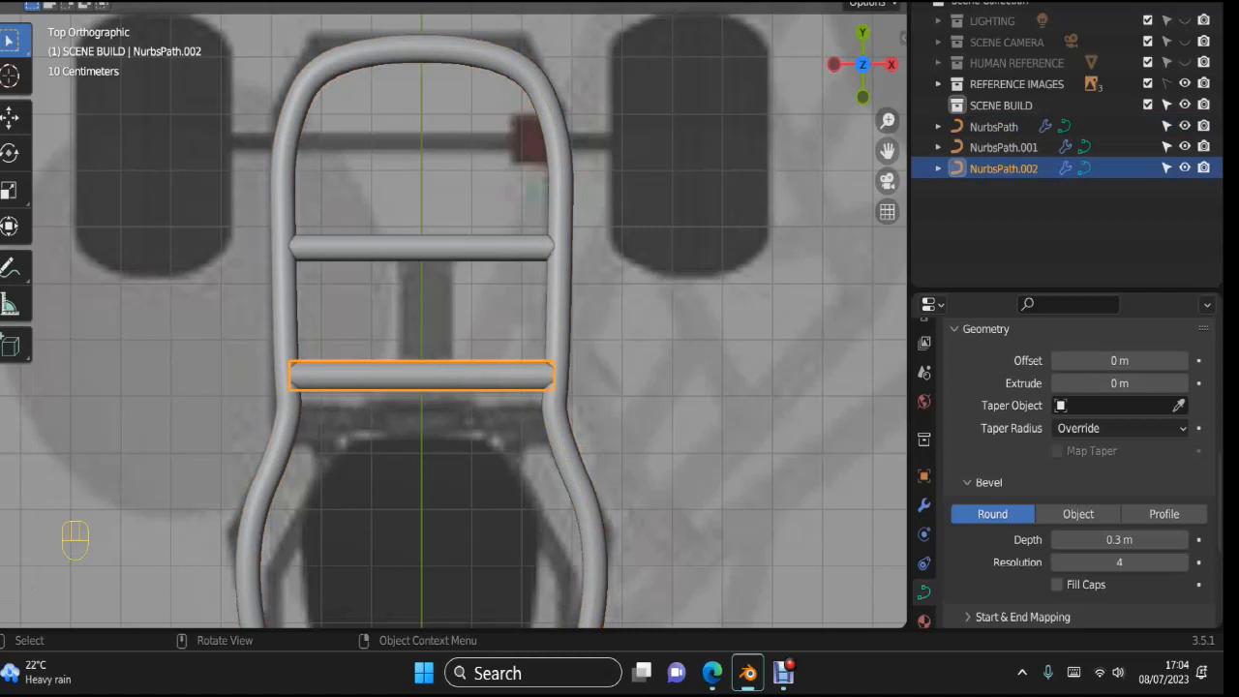
Step: Set the bevel depth of the newly separated crossbar to 0.27 m
{"action": "left_click", "coordinate": [1057, 540]}
{"action": "left_click", "coordinate": [1057, 541]}
{"action": "left_click", "coordinate": [1056, 540]}
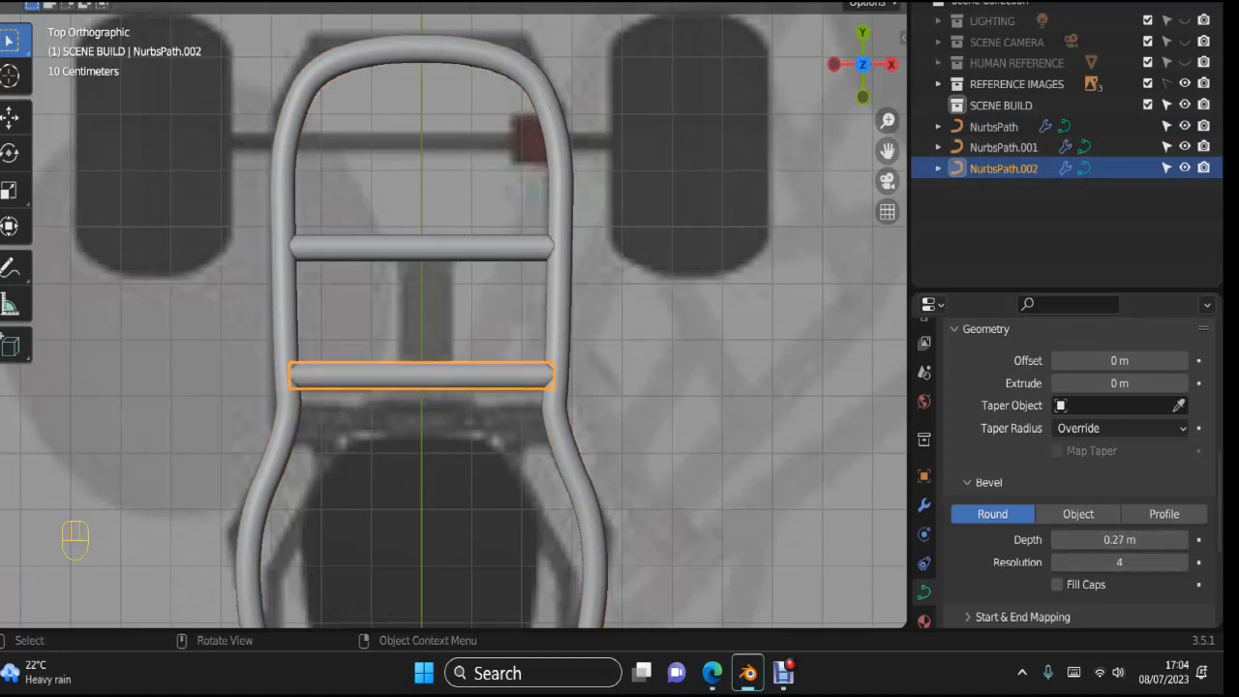
Step: Move this crossbar's outer control point slightly outward along X into the side rail, and return to Object Mode
{"action": "scroll", "coordinate": [451, 311], "scroll_direction": "up", "scroll_amount": 1}
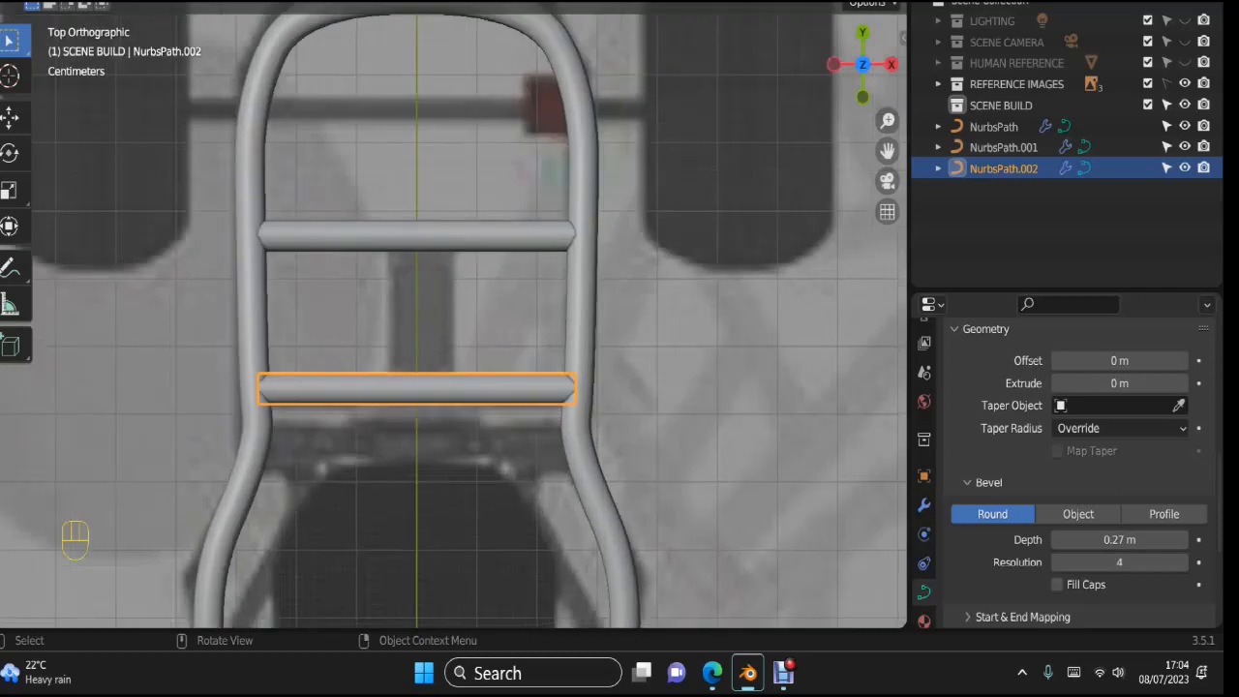
{"action": "key", "text": "Tab"}
{"action": "left_click", "coordinate": [575, 389]}
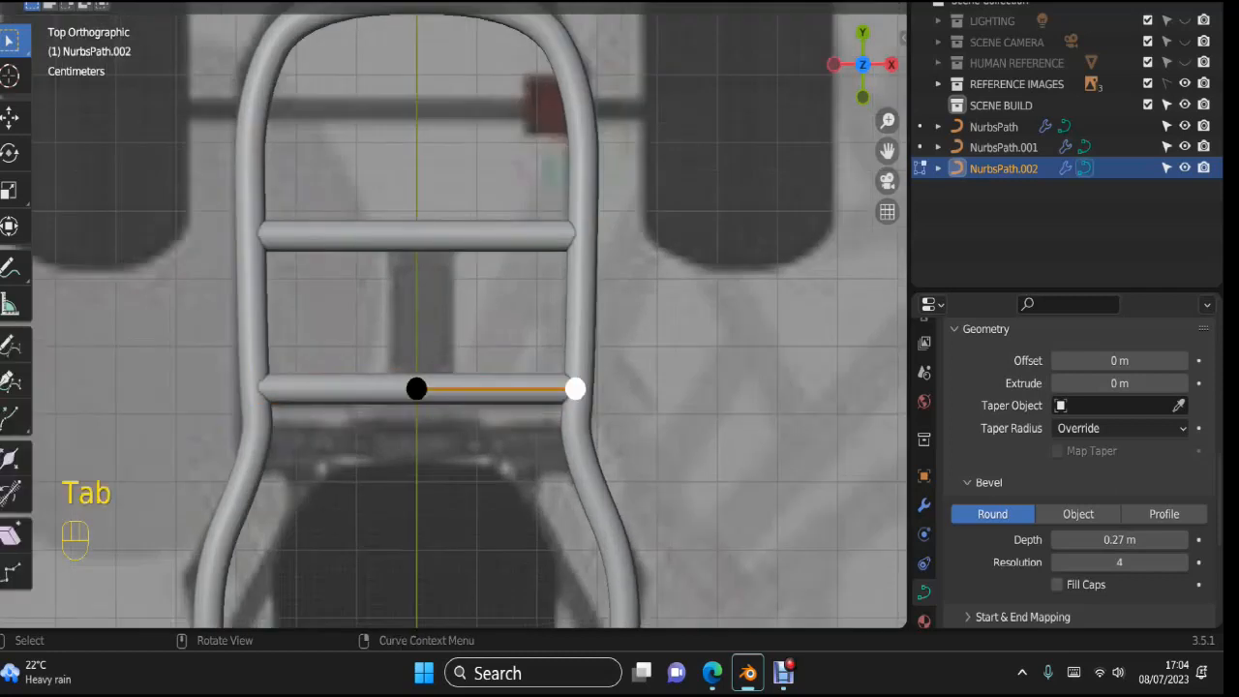
{"action": "key", "text": "g"}
{"action": "key", "text": "x"}
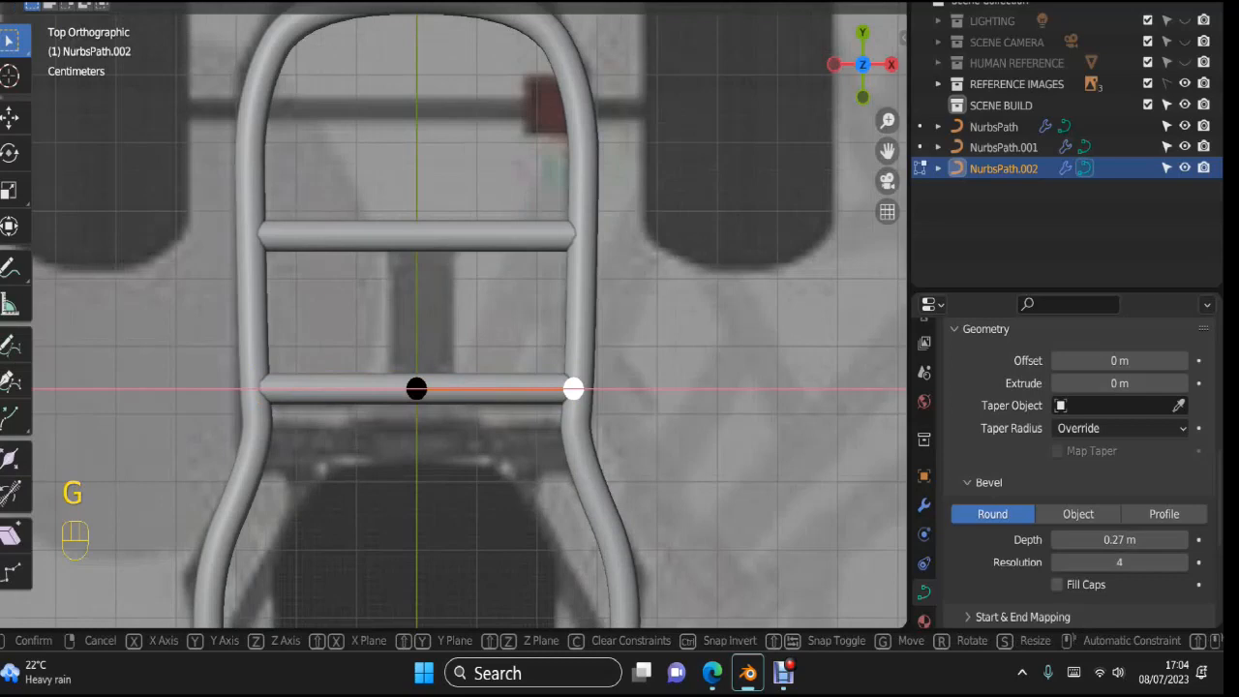
{"action": "key", "text": "Return"}
{"action": "key", "text": "Tab"}
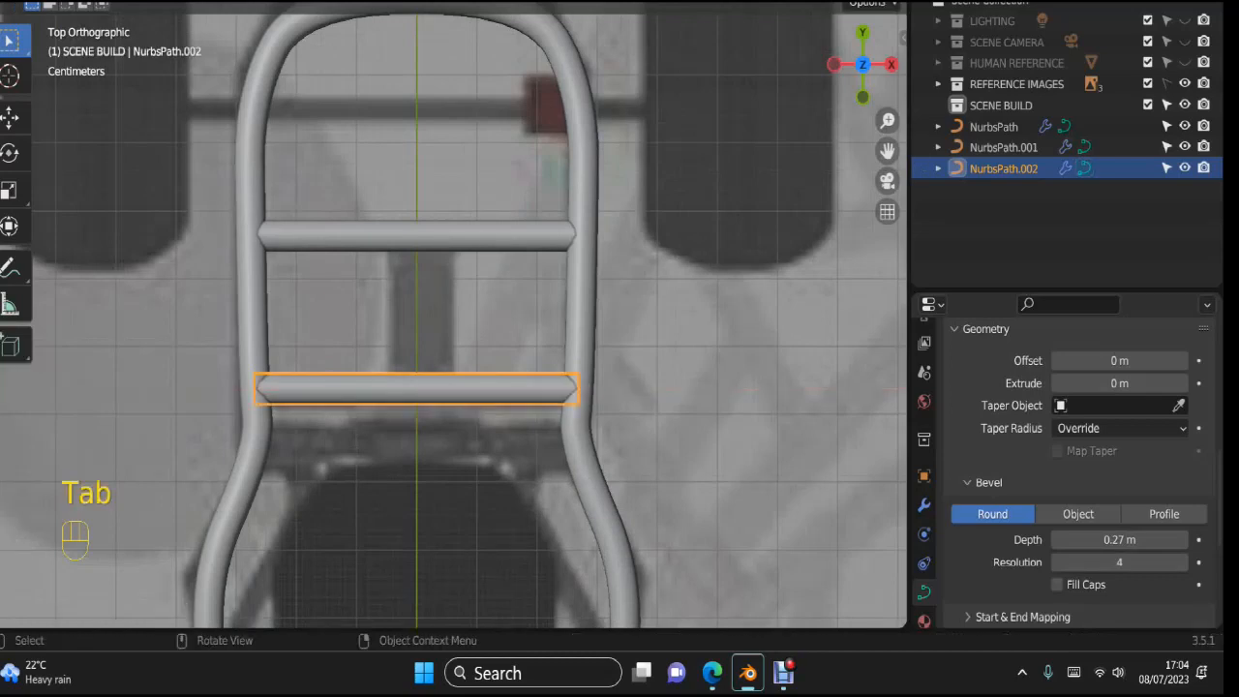
Step: Select the main side rail curve alongside the seat and enter Edit Mode on it
{"action": "left_click", "coordinate": [677, 397]}
{"action": "middle_click_drag", "start_coordinate": [678, 397], "coordinate": [702, 92], "text": "shift"}
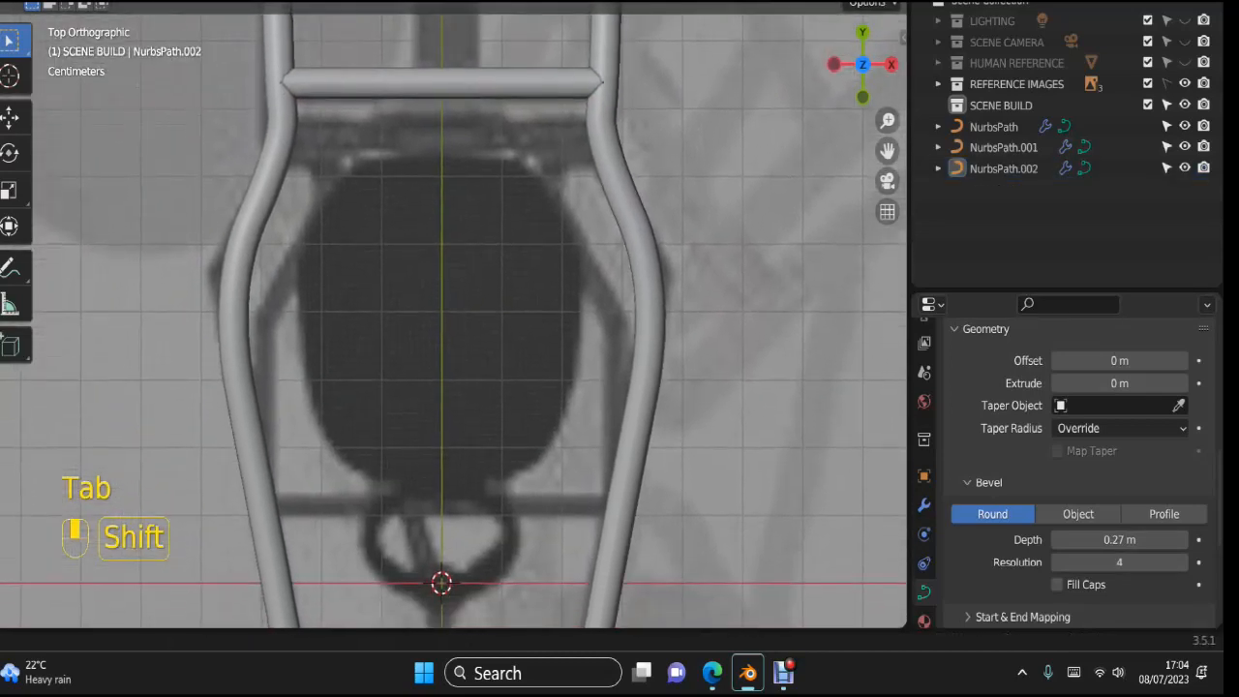
{"action": "scroll", "coordinate": [453, 315], "scroll_direction": "down", "scroll_amount": 2}
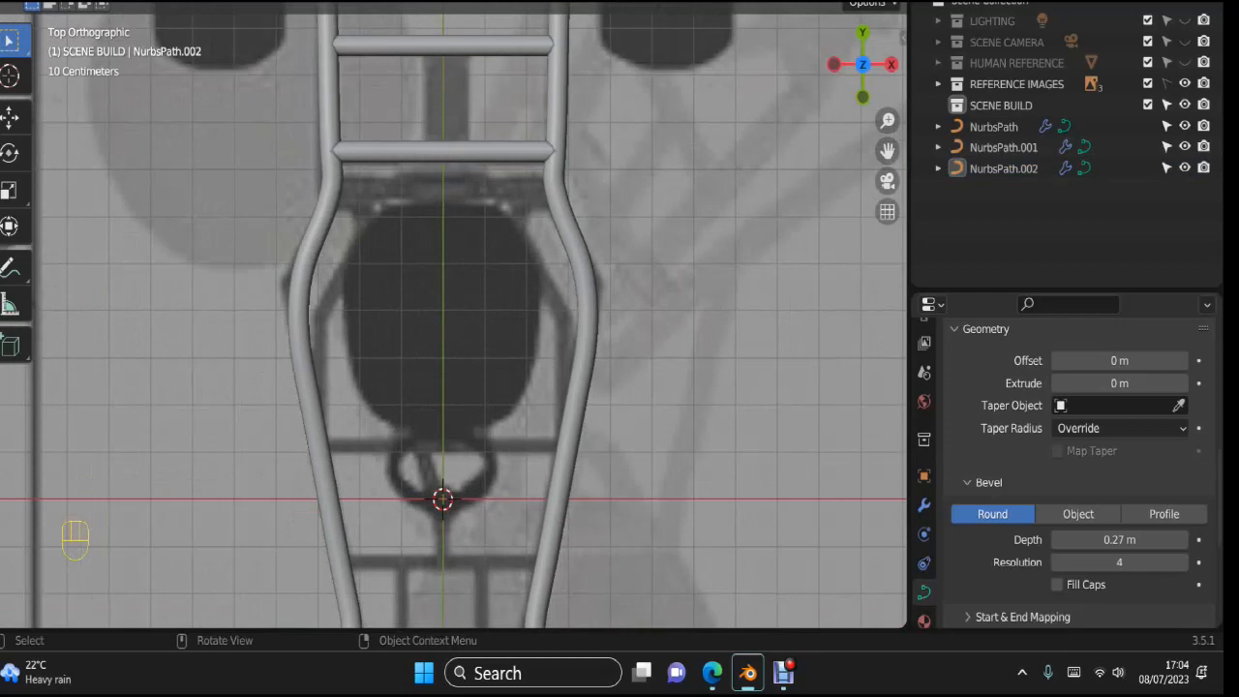
{"action": "key", "text": "KP_7"}
{"action": "middle_click_drag", "start_coordinate": [453, 315], "coordinate": [444, 388], "text": "shift"}
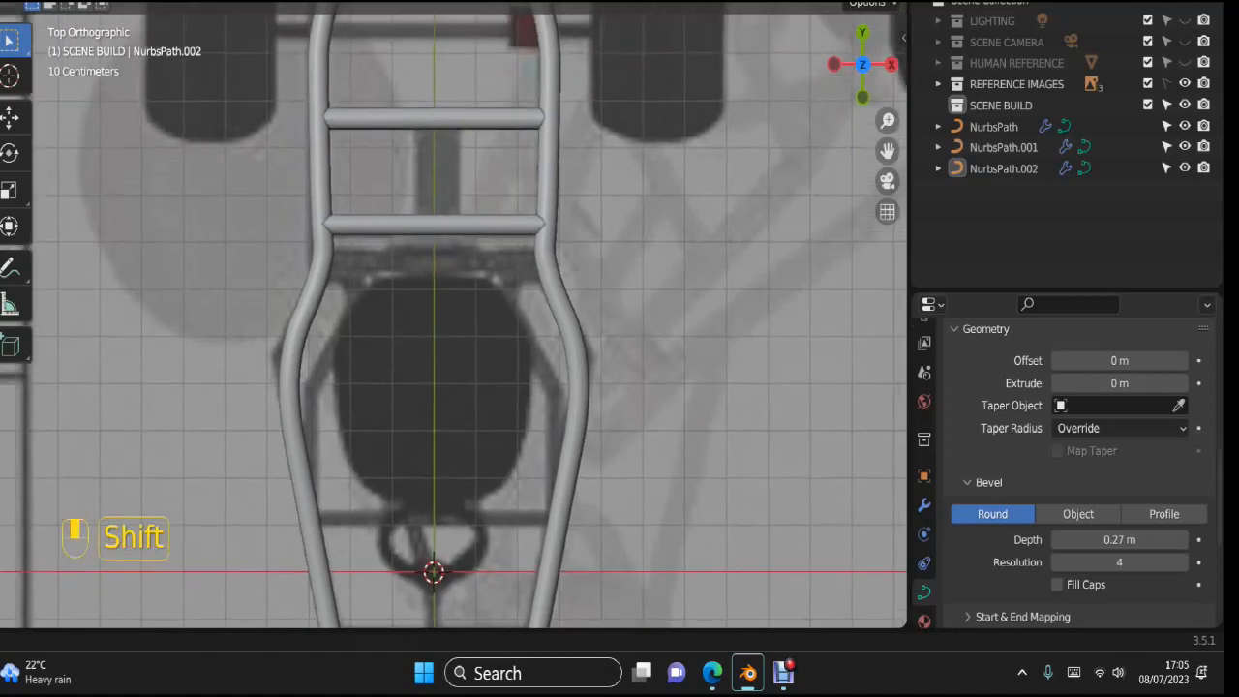
{"action": "left_click", "coordinate": [578, 388]}
{"action": "key", "text": "Tab"}
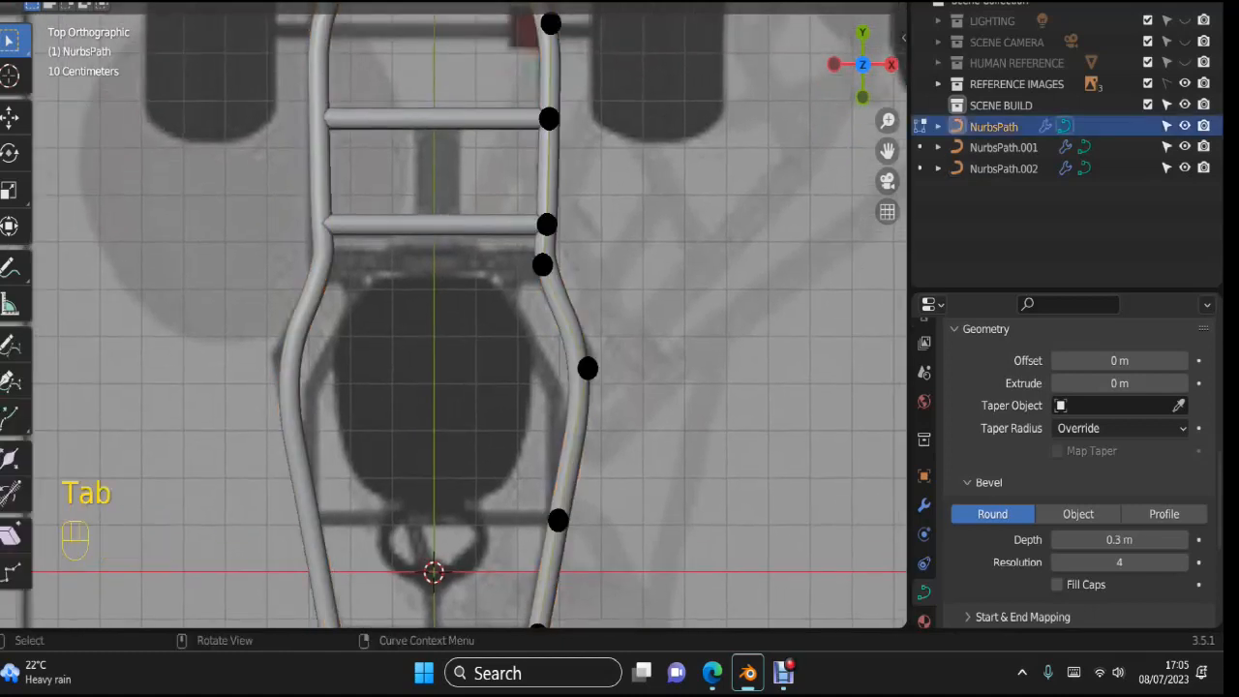
{"action": "key", "text": "shift+d"}
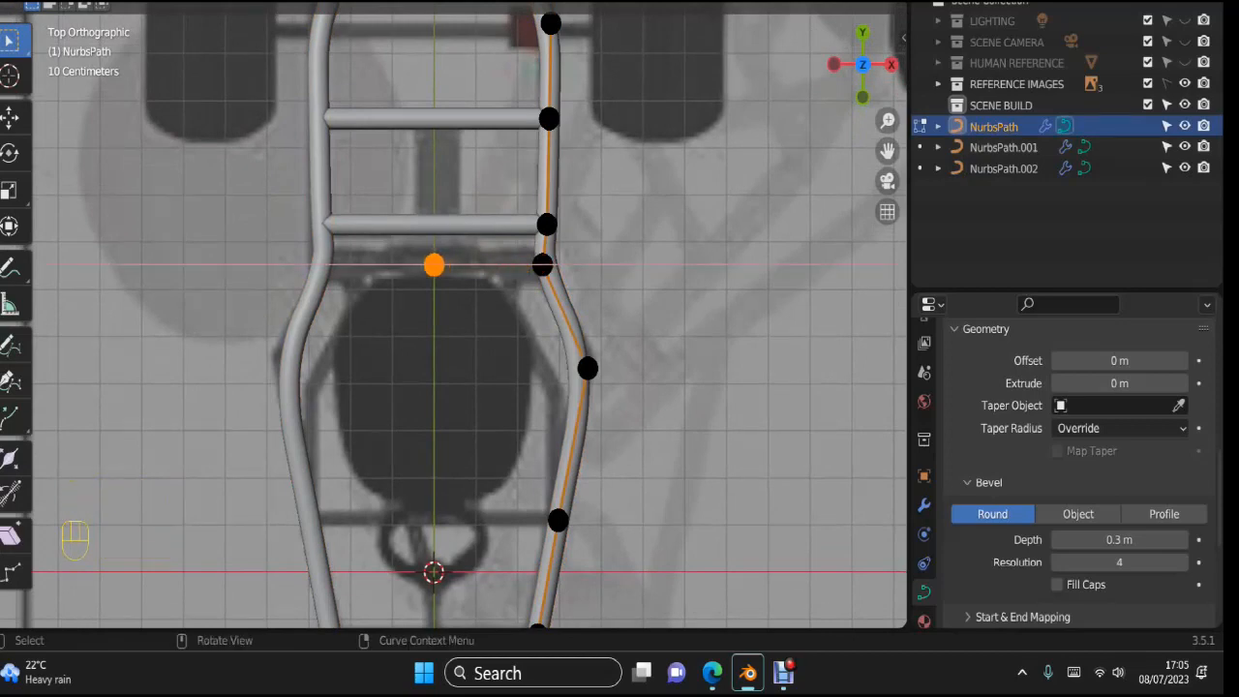
{"action": "left_click", "coordinate": [434, 264]}
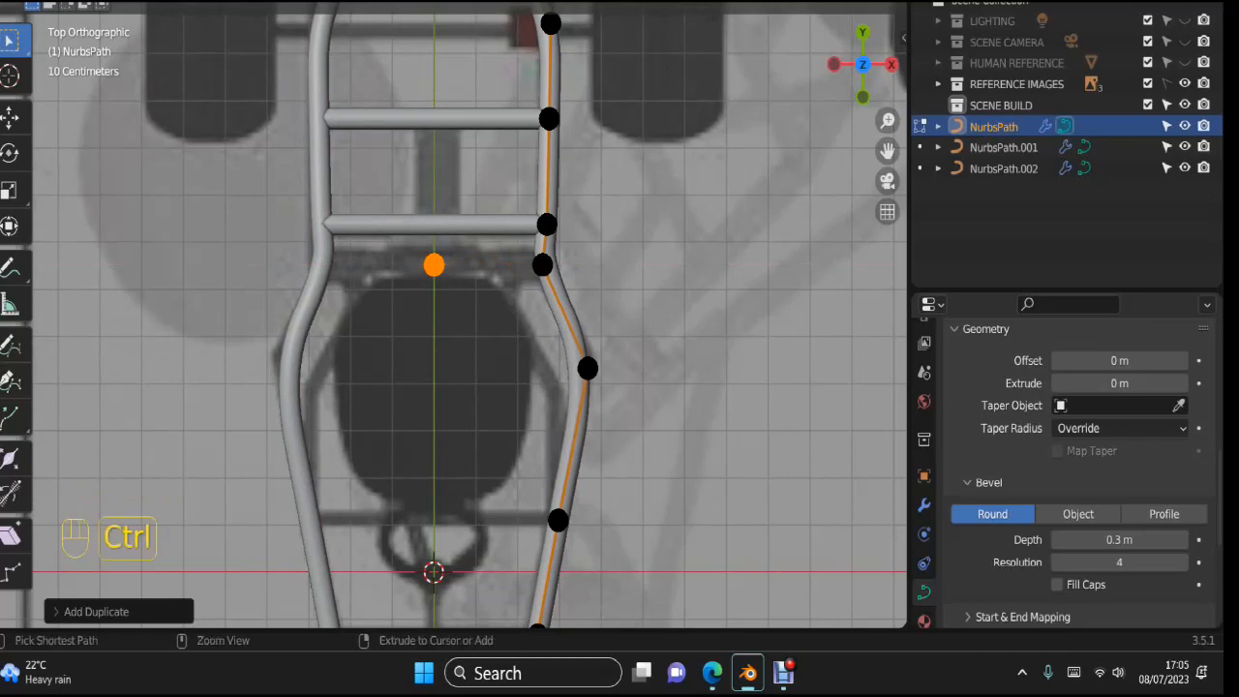
{"action": "key", "text": "ctrl+z"}
{"action": "key", "text": "ctrl+z"}
{"action": "key", "text": "ctrl+z"}
{"action": "key", "text": "Tab"}
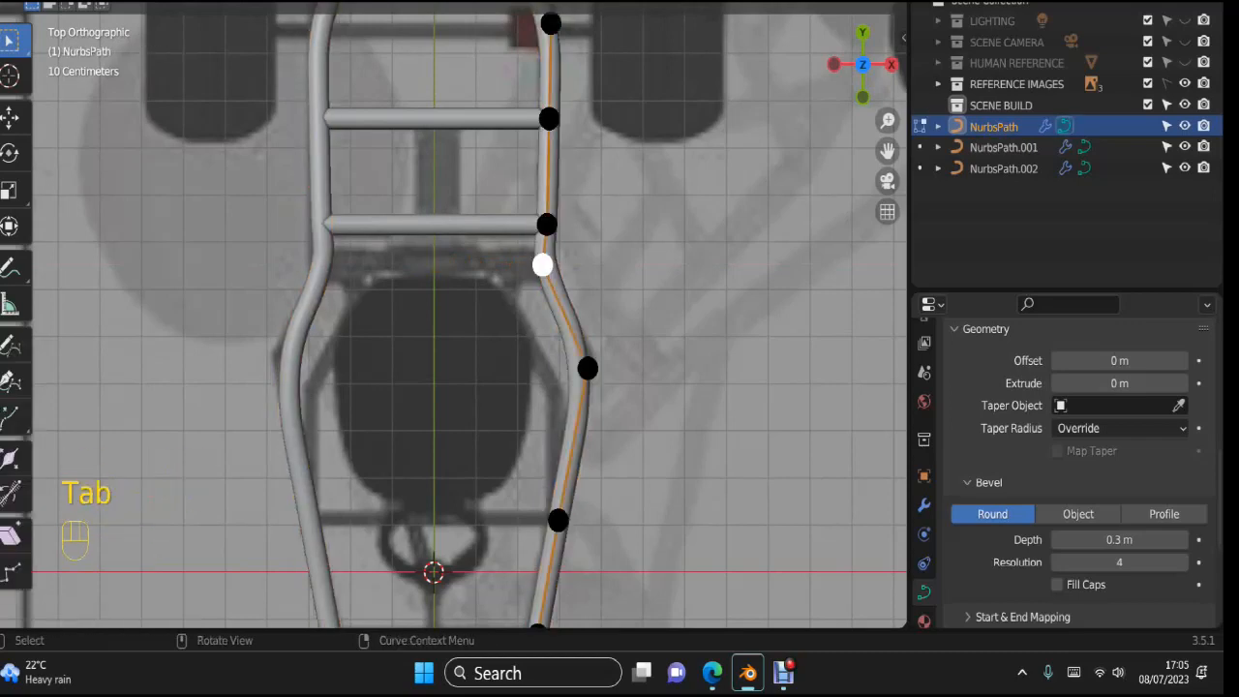
Step: Duplicate the side rail's control point at the seat back, and extrude the copy along X to the centre line
{"action": "key", "text": "g"}
{"action": "key", "text": "x"}
{"action": "left_click", "coordinate": [542, 264]}
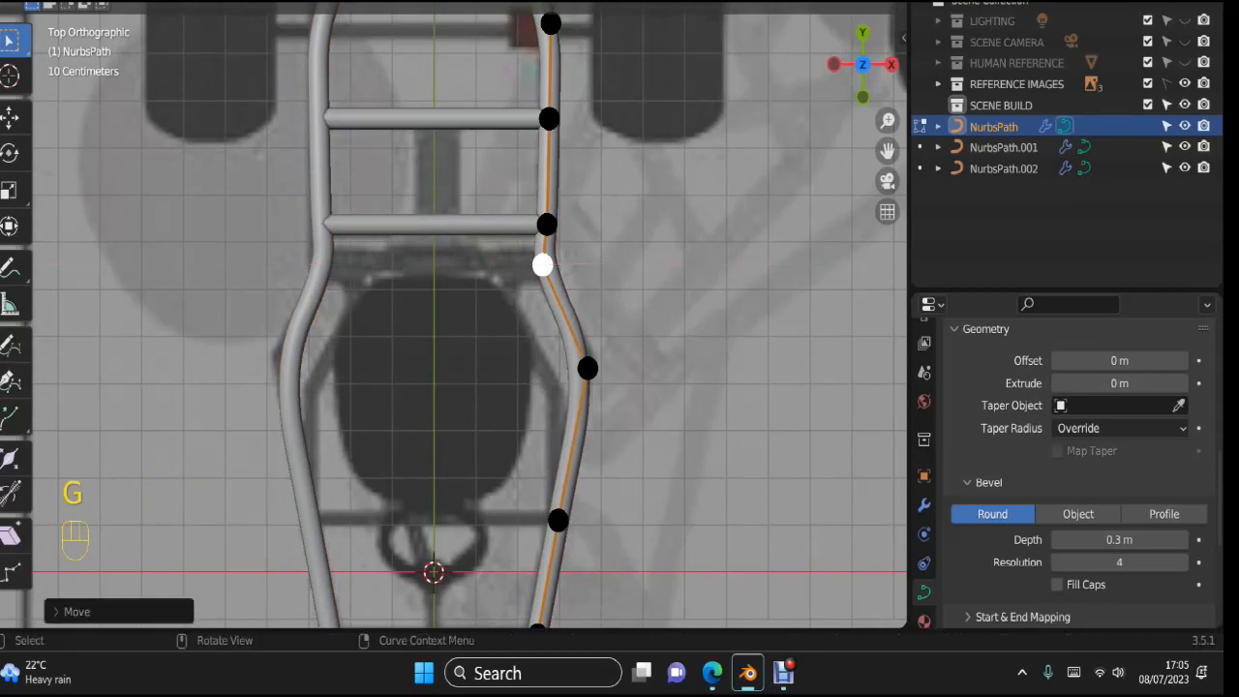
{"action": "key", "text": "shift+d"}
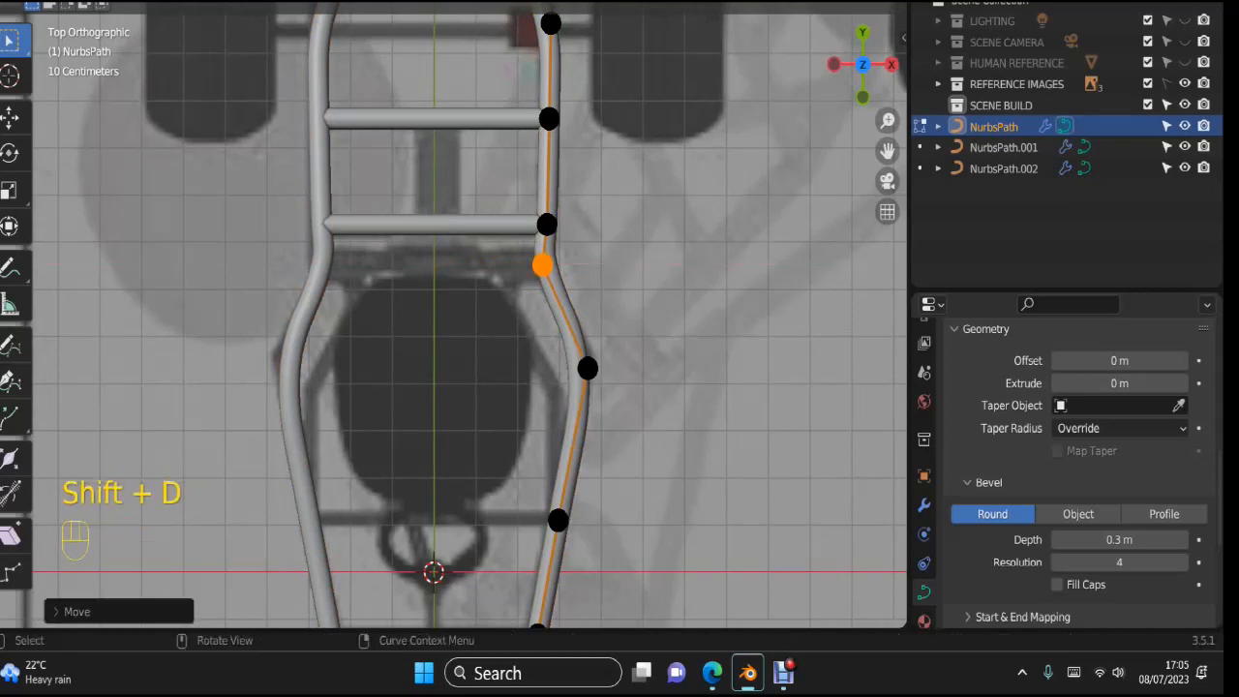
{"action": "left_click", "coordinate": [539, 265]}
{"action": "key", "text": "e"}
{"action": "key", "text": "x"}
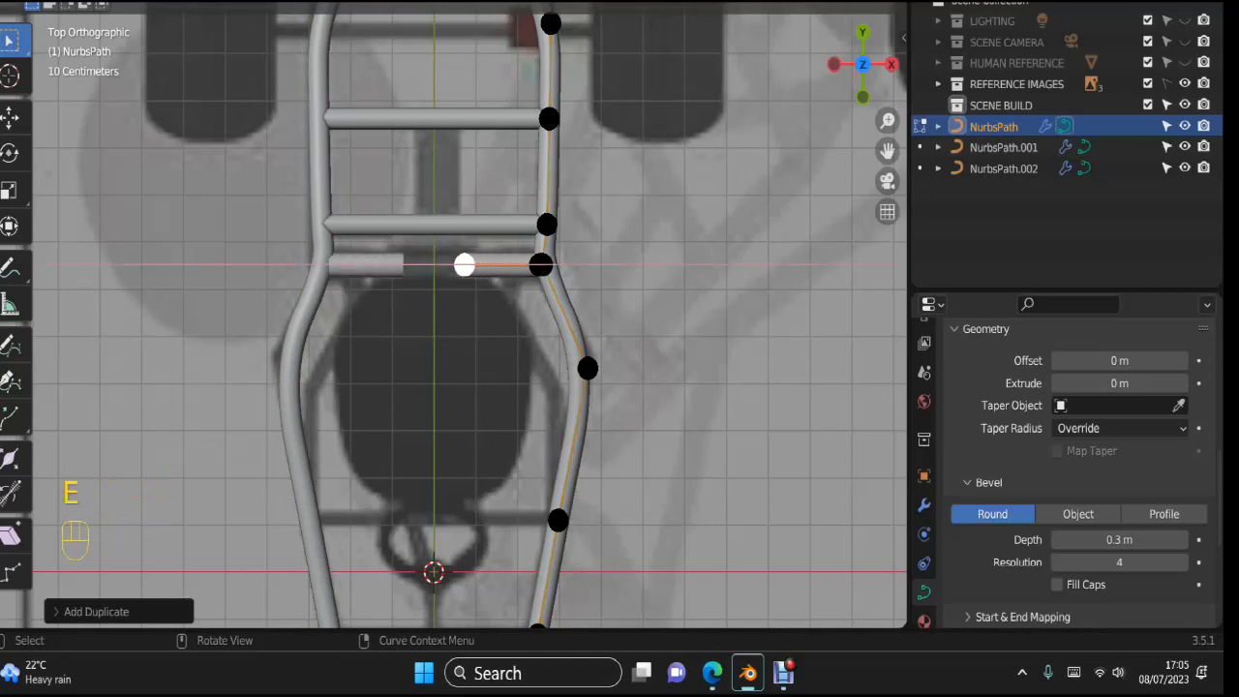
{"action": "left_click", "coordinate": [434, 264]}
Step: Separate both control points of the seat-back crossbar into their own curve object
{"action": "left_click", "coordinate": [540, 264], "text": "shift"}
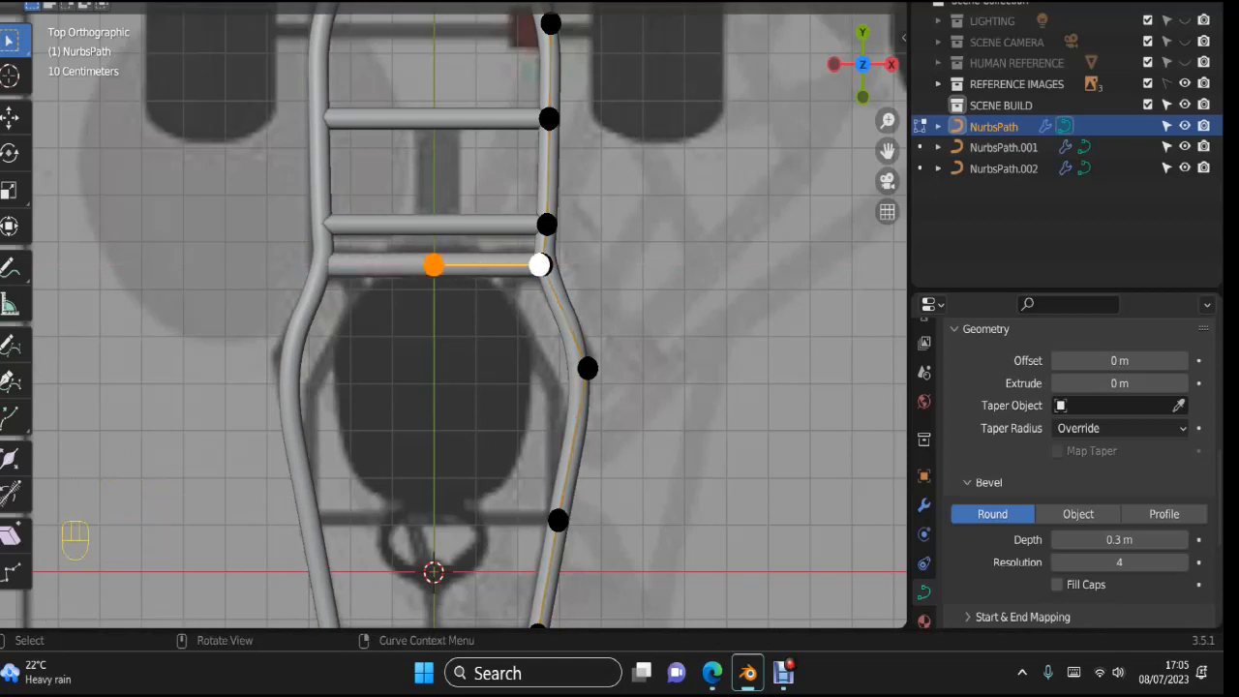
{"action": "key", "text": "p"}
{"action": "left_click", "coordinate": [530, 270]}
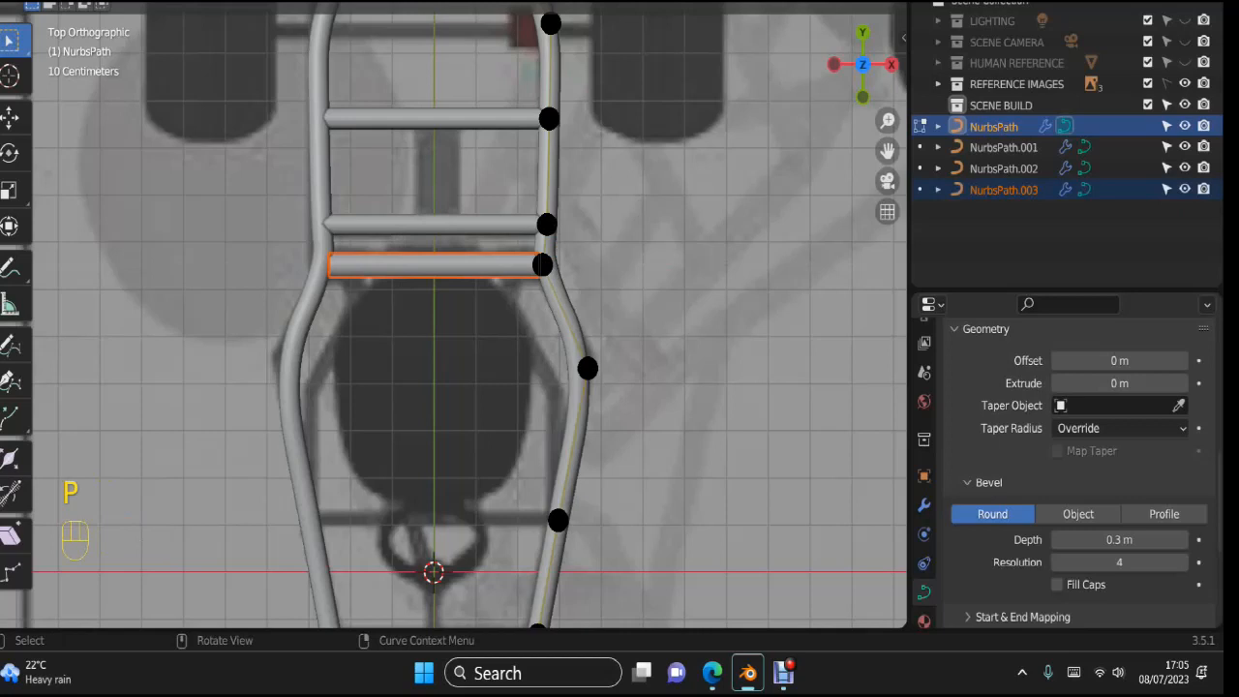